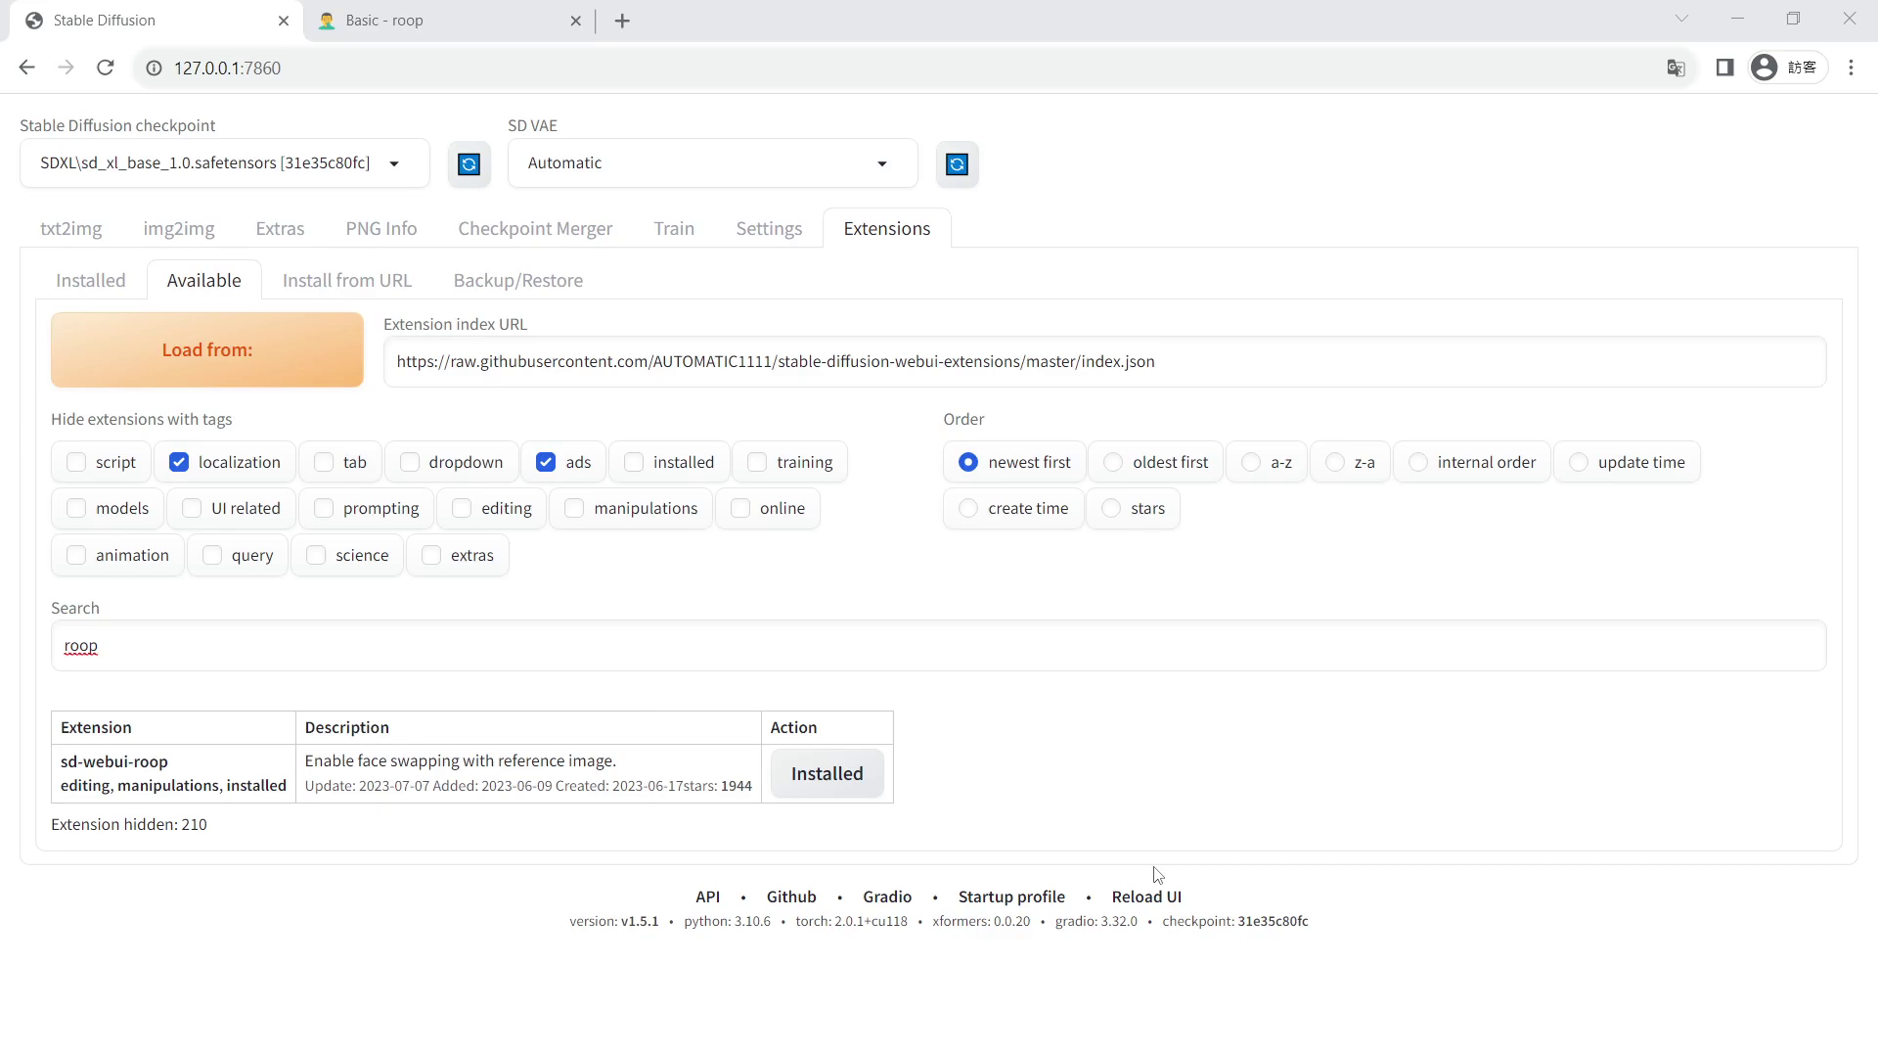
# - Check the roop documentation's Basic installation requirements and view the generated portrait enlarged in the txt2img results
pyautogui.click(406, 5)
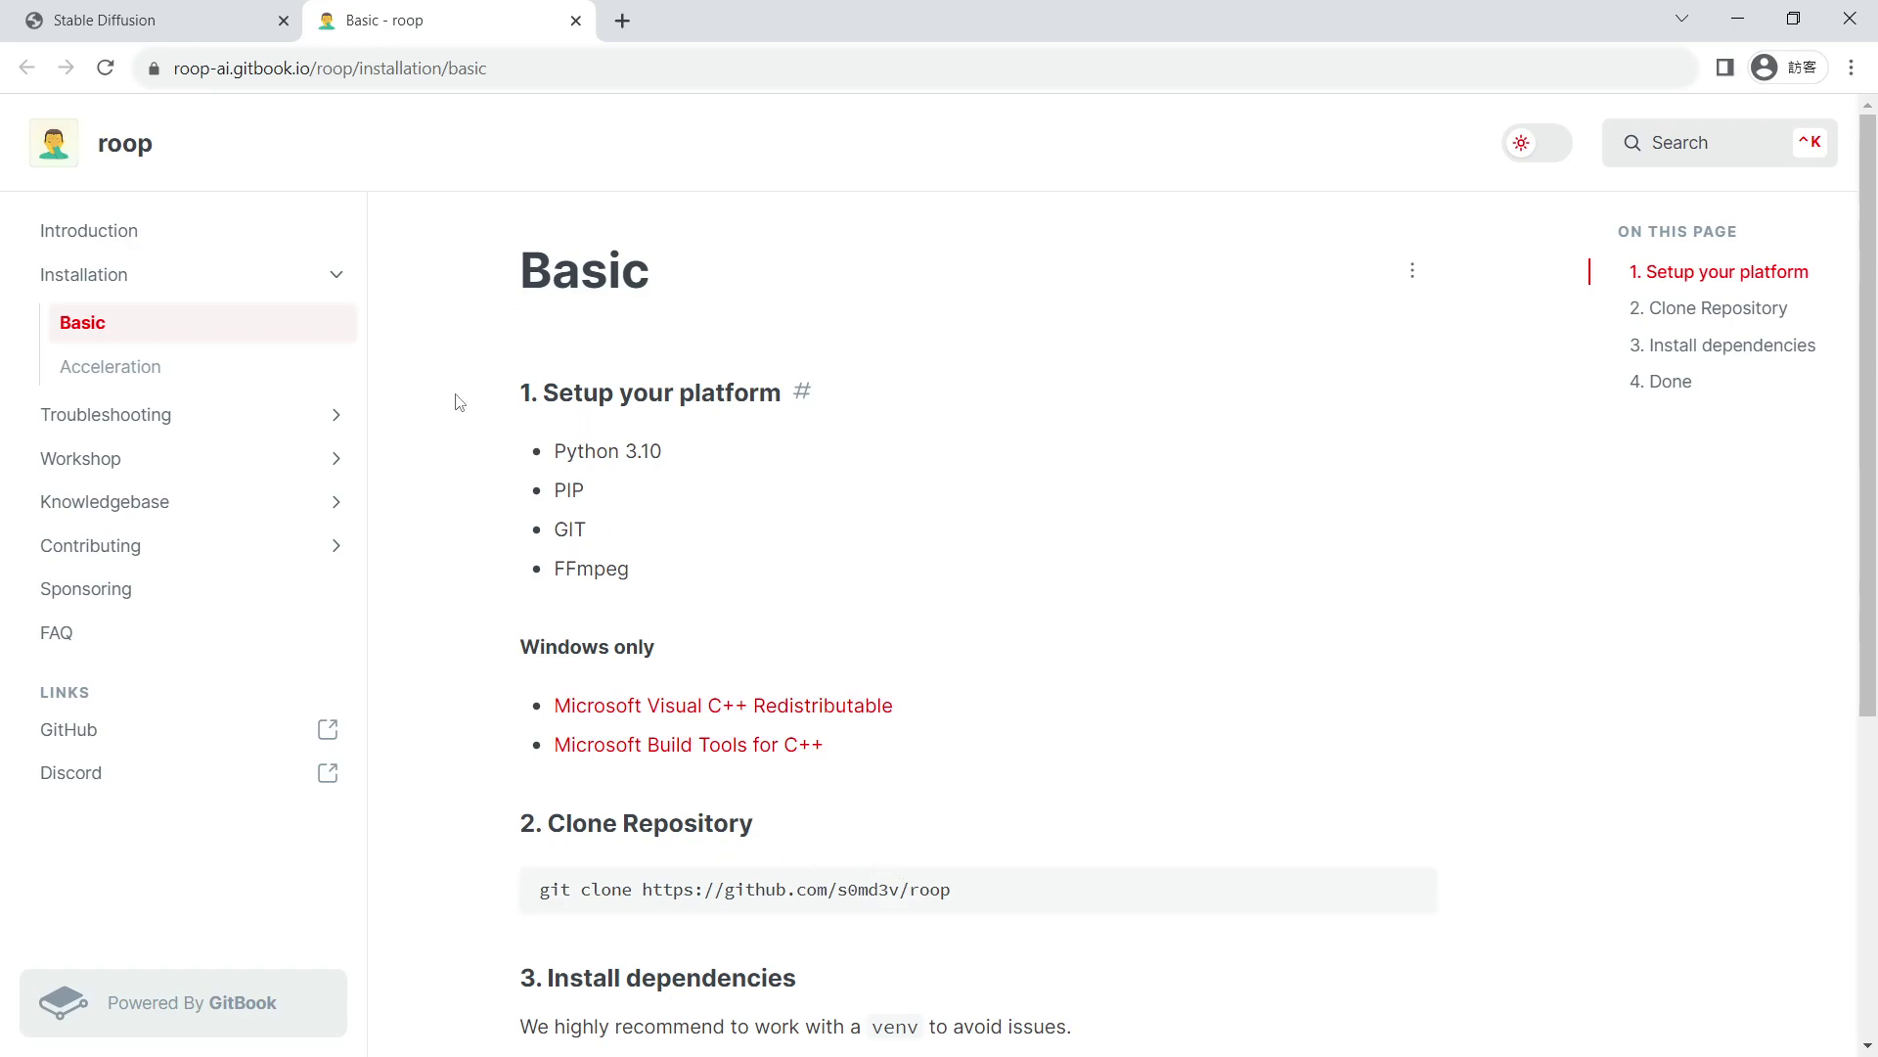
pyautogui.click(220, 21)
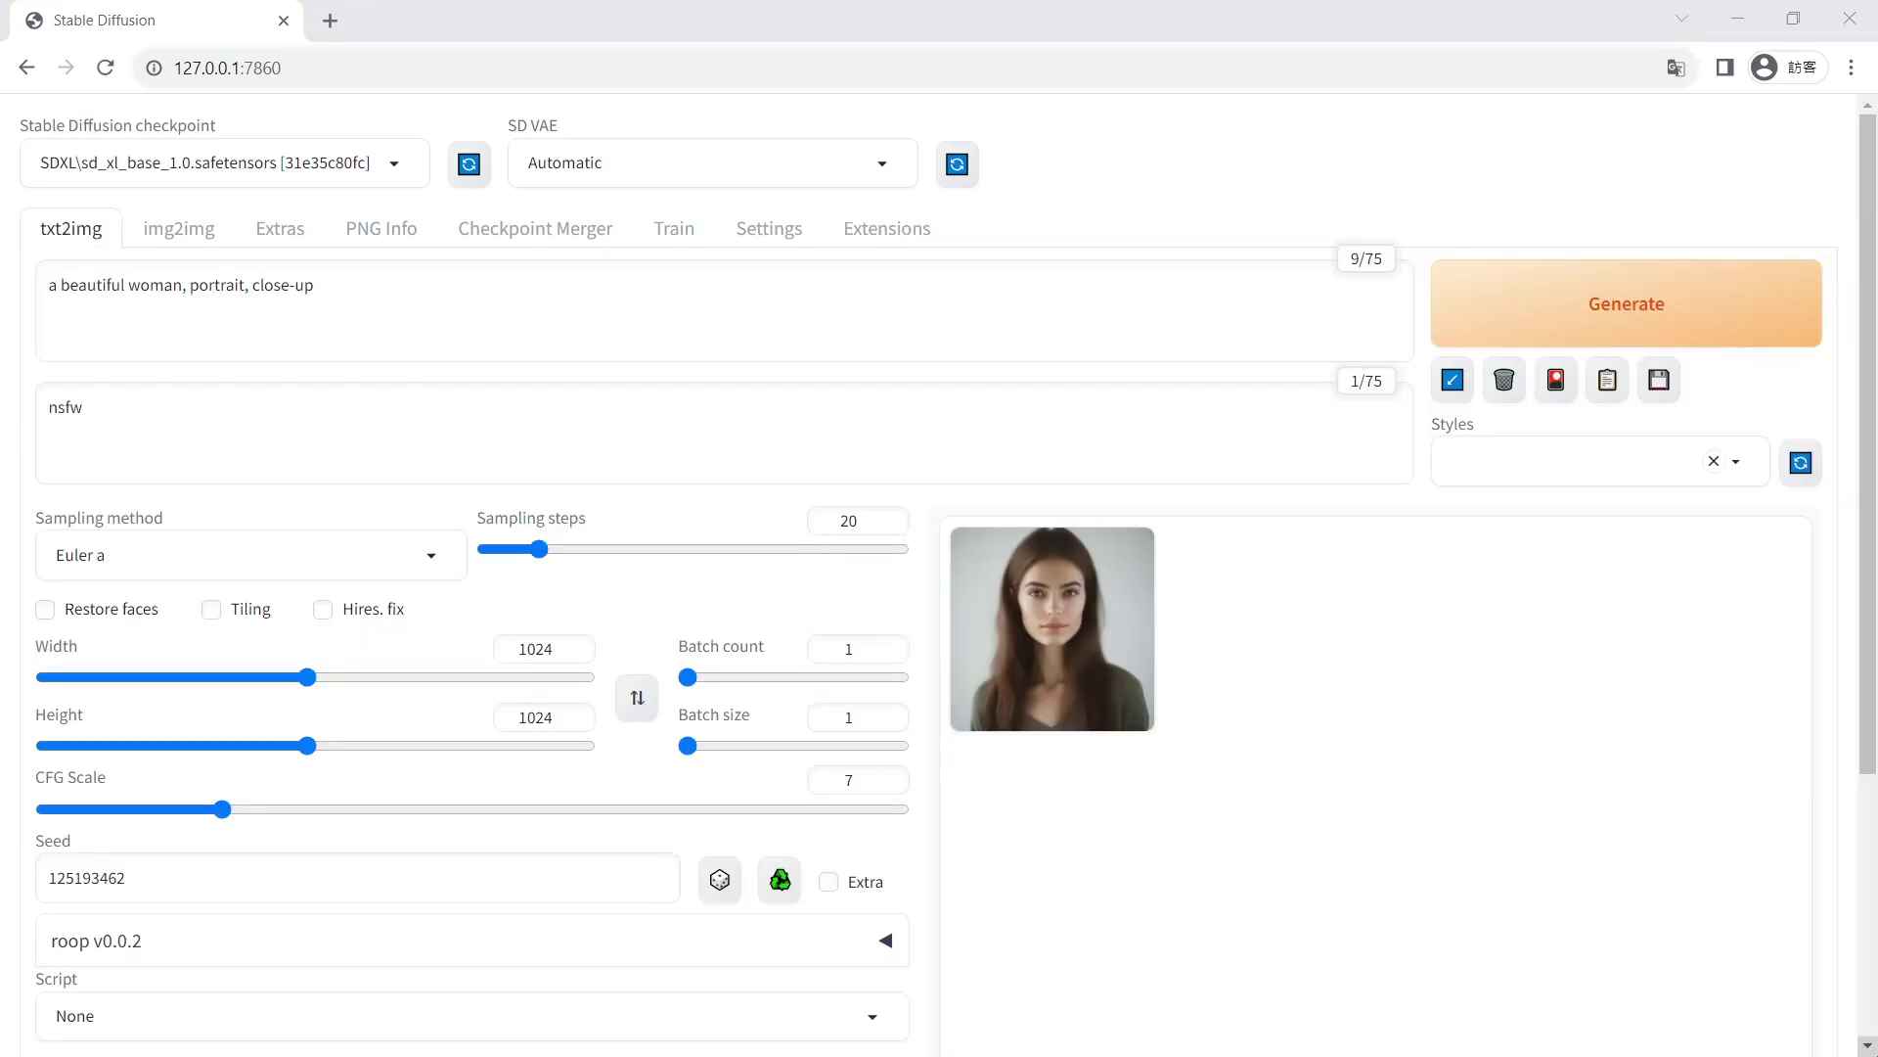
pyautogui.click(572, 321)
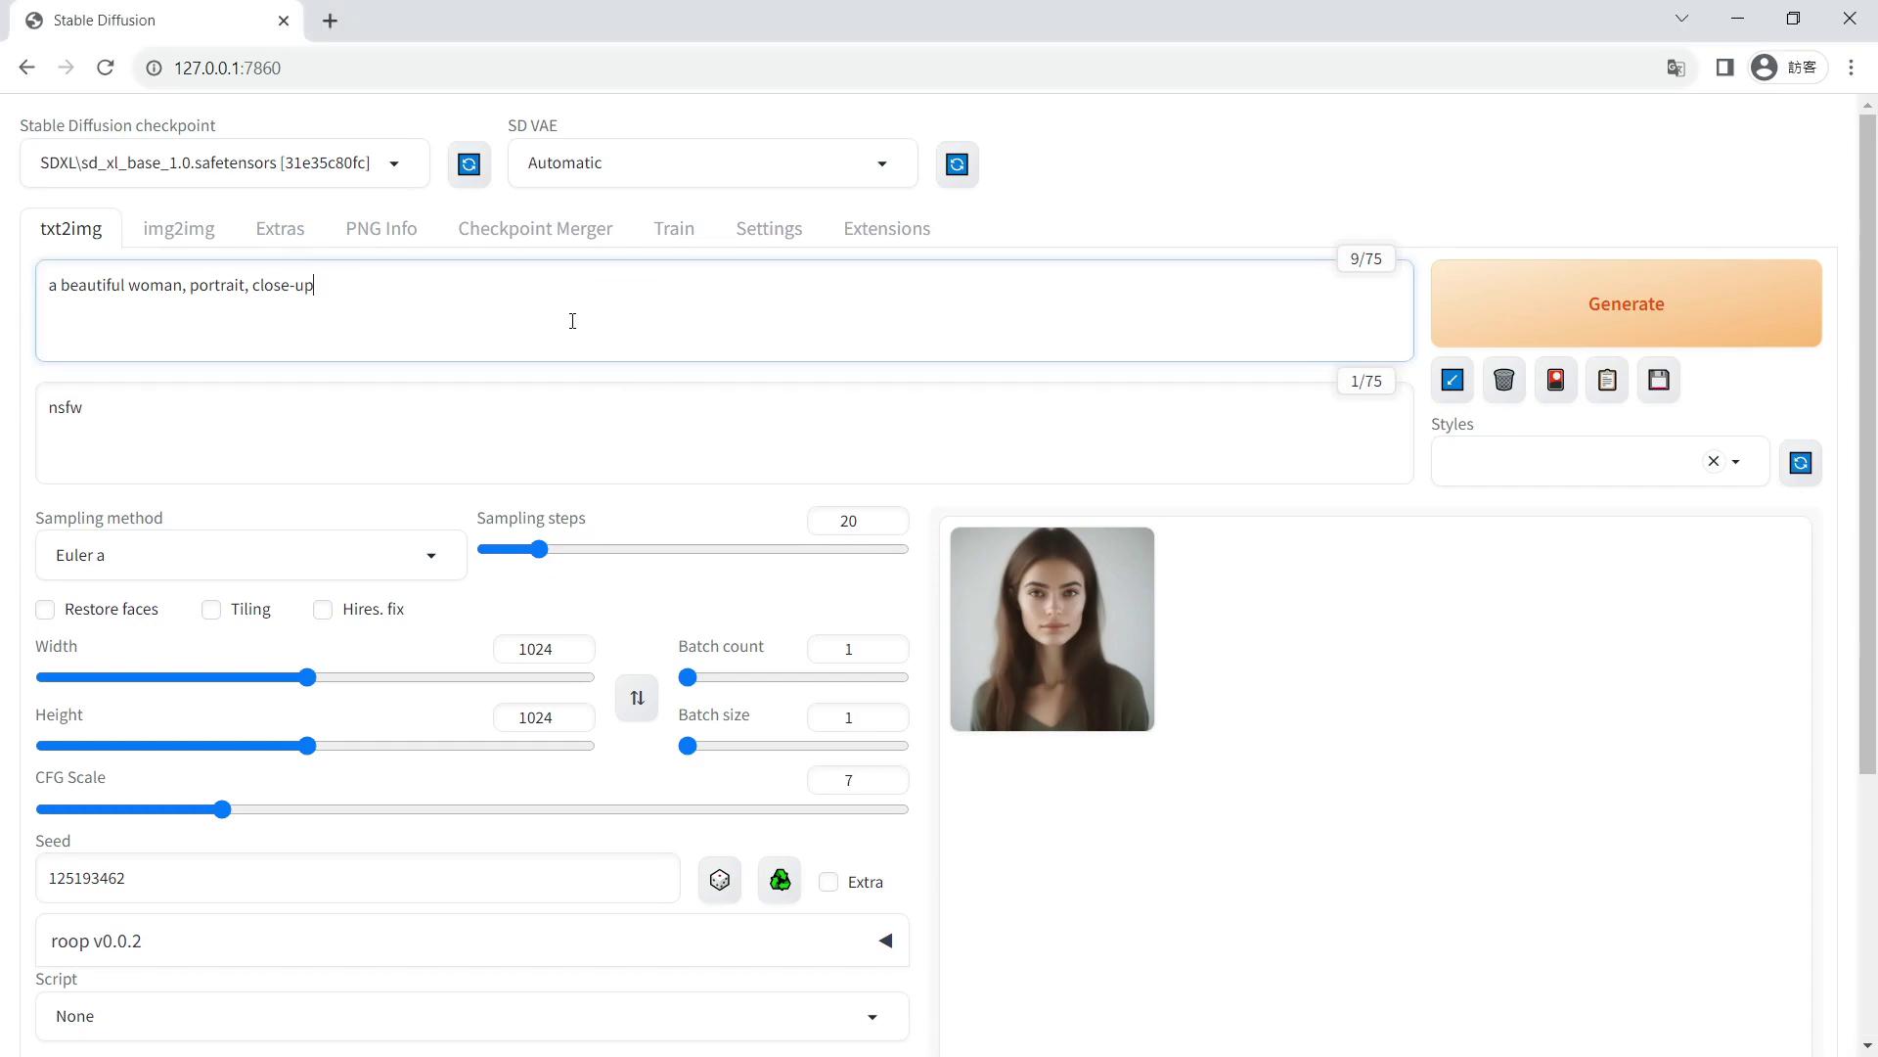
pyautogui.click(1083, 713)
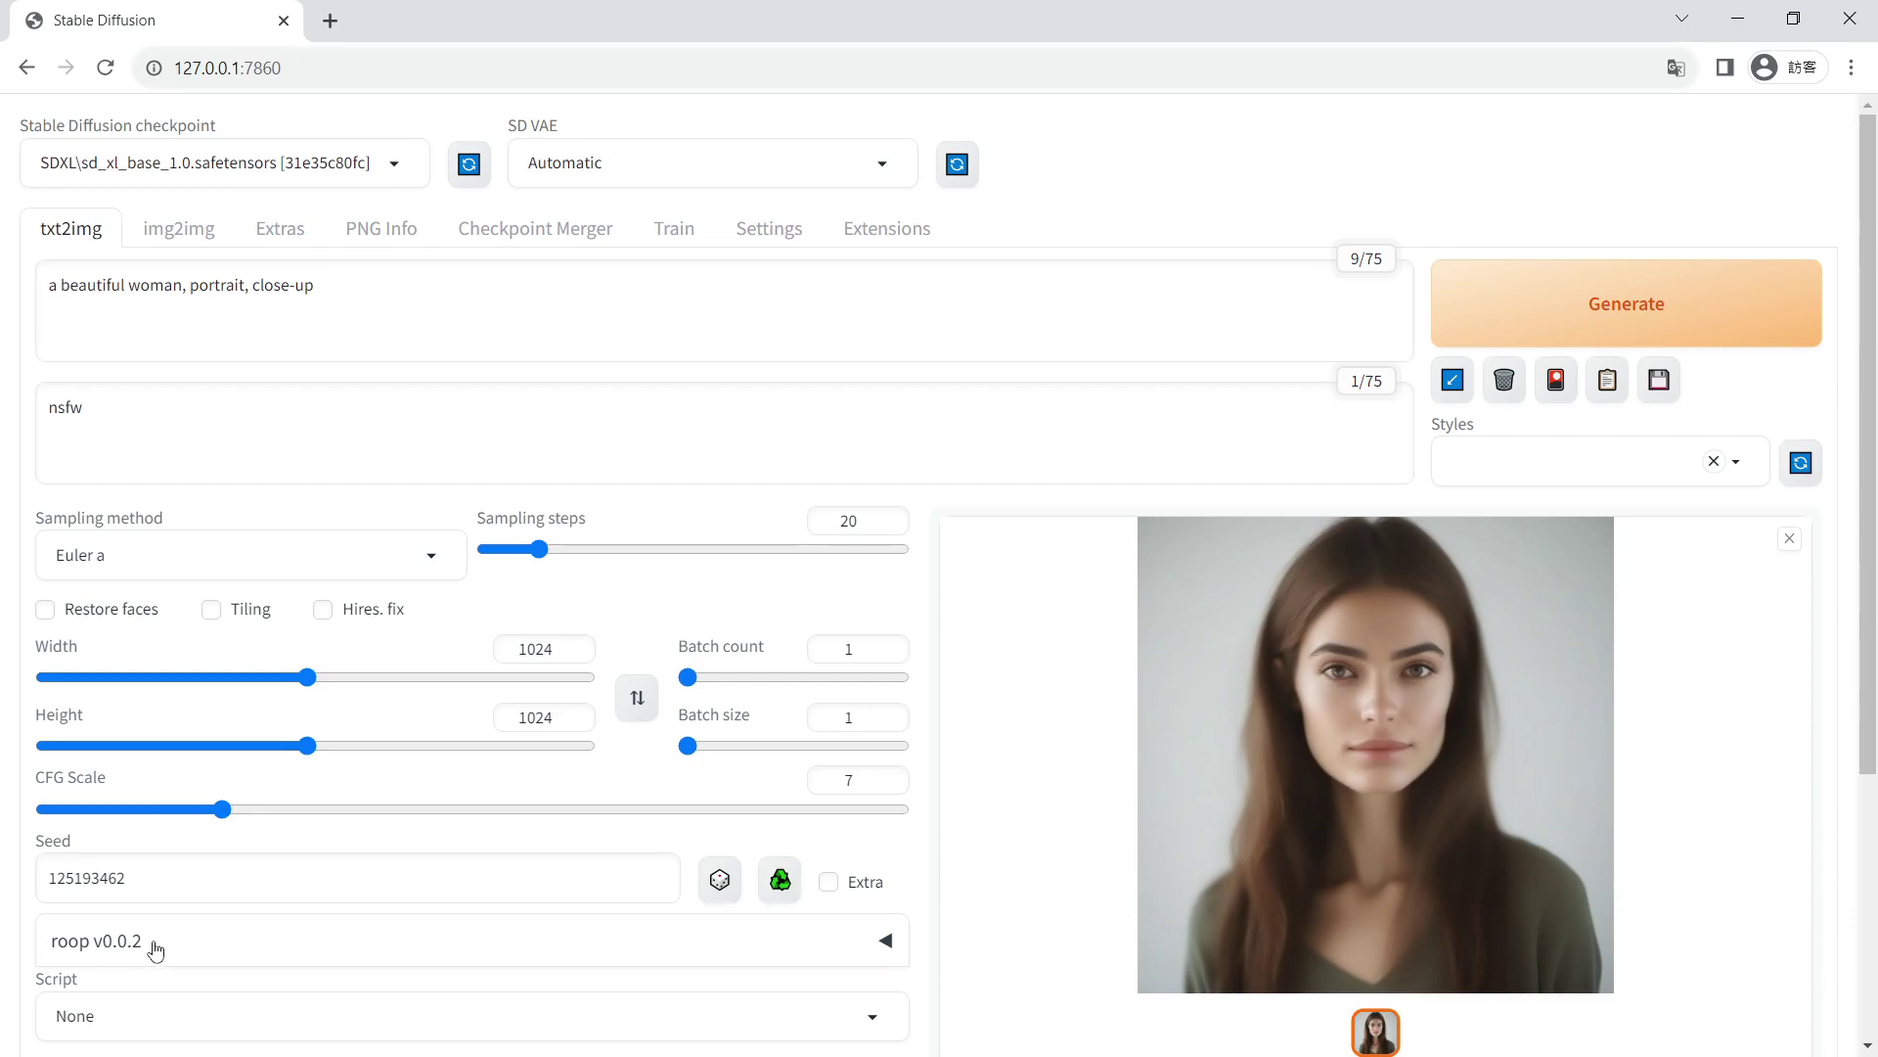
# - Load 00046-3126979265.png from the face folder as the roop source image and enable roop
pyautogui.click(247, 959)
pyautogui.scroll(-4, 486, 956)
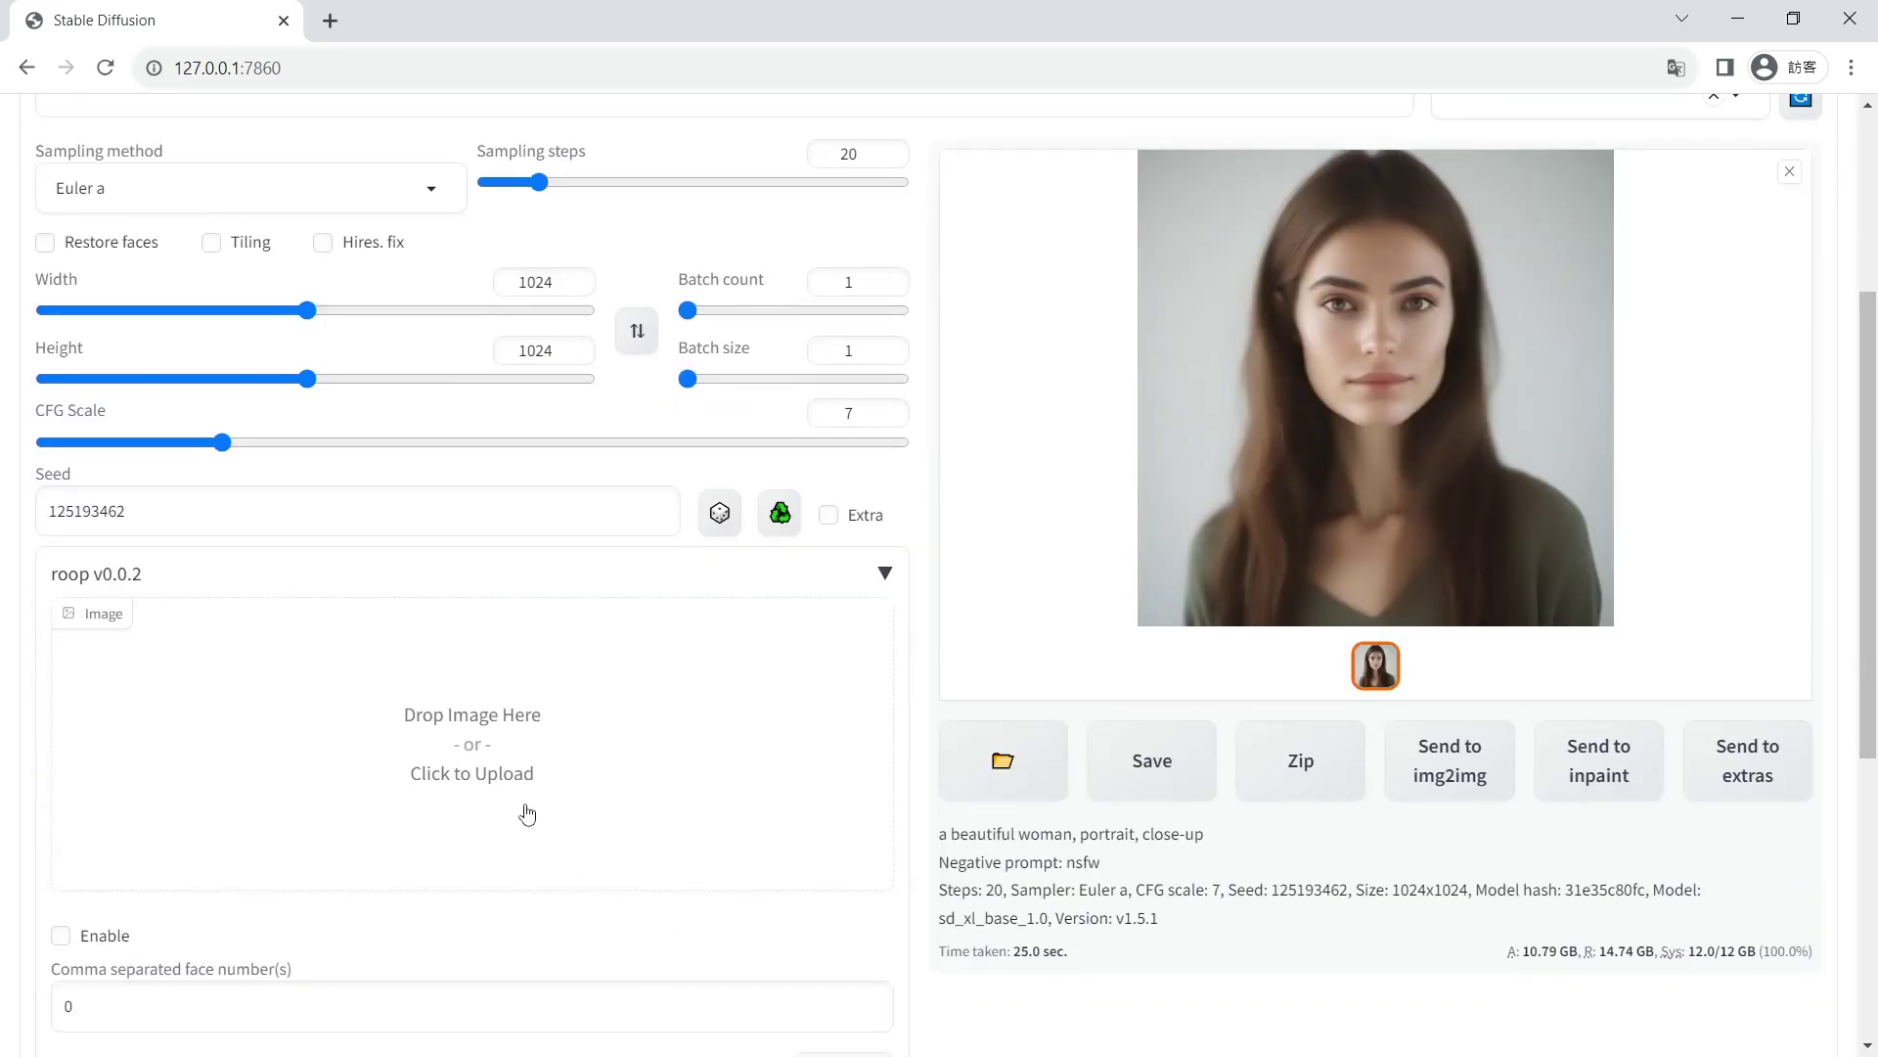
pyautogui.click(524, 797)
pyautogui.click(338, 259)
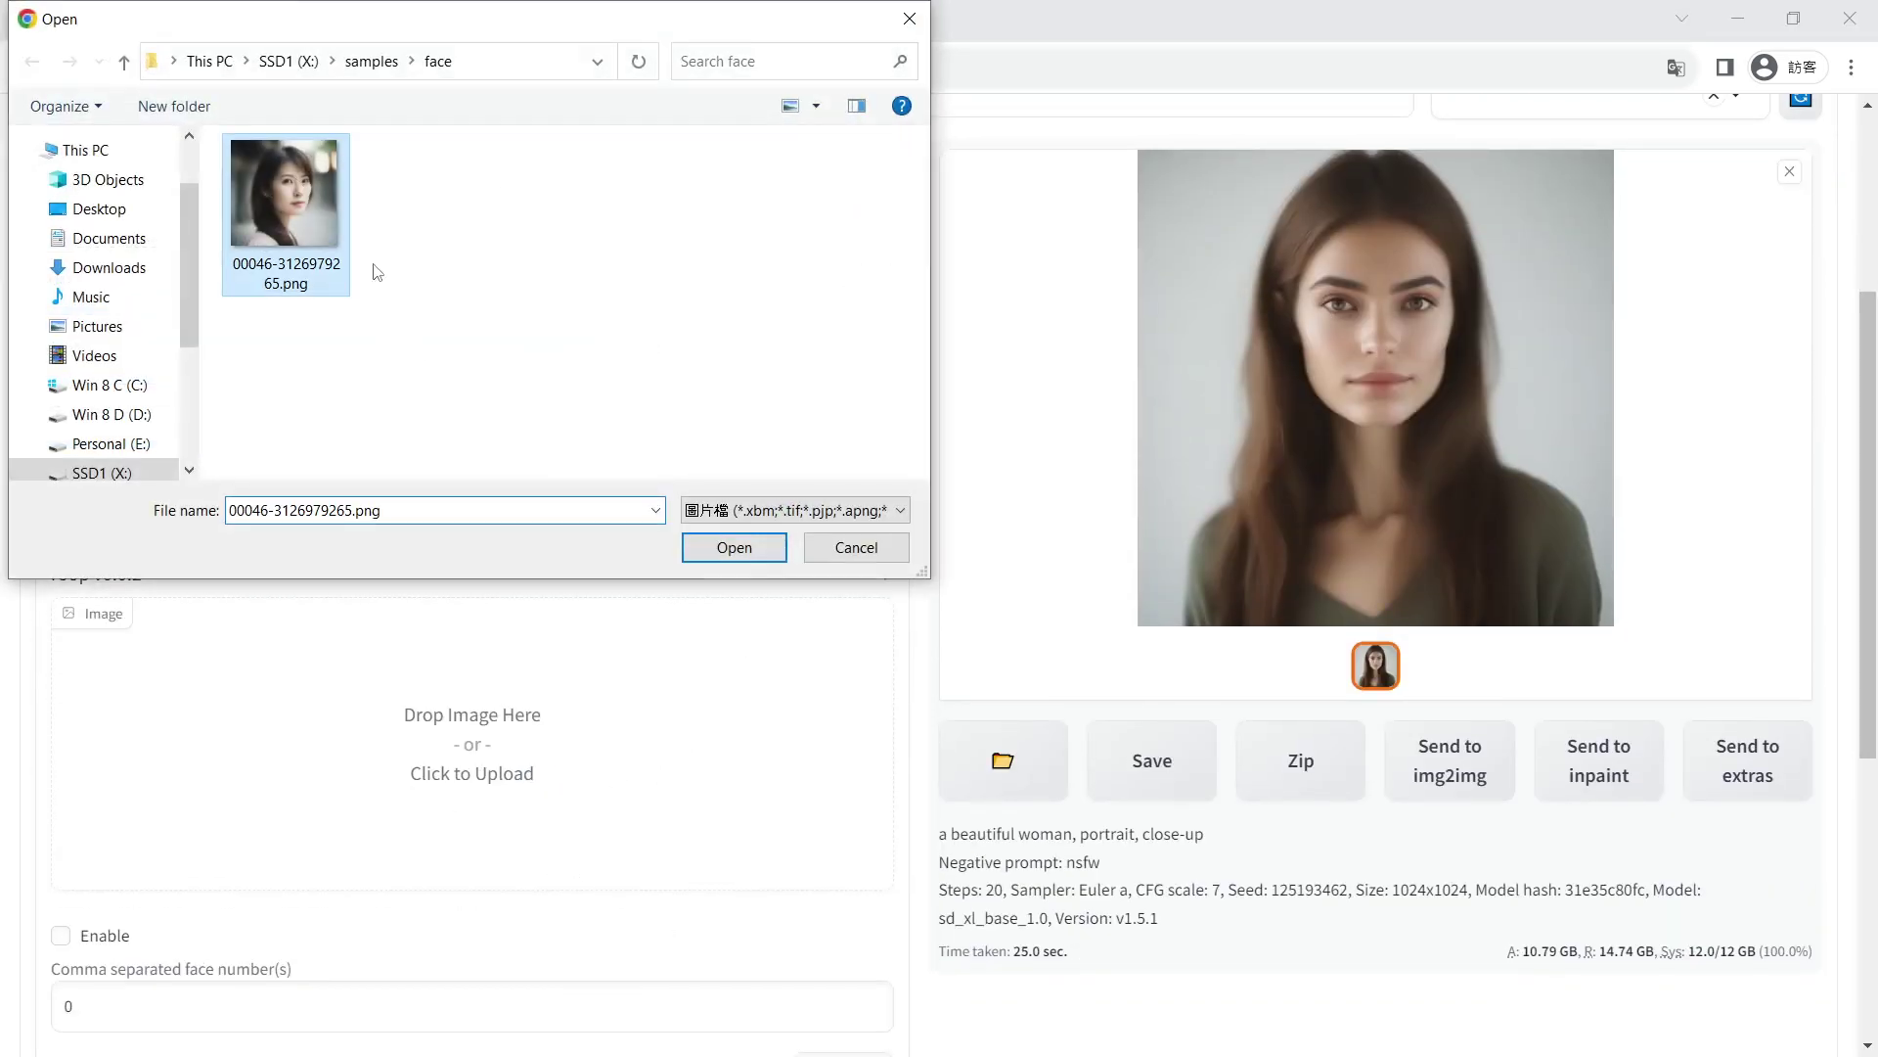
pyautogui.click(775, 544)
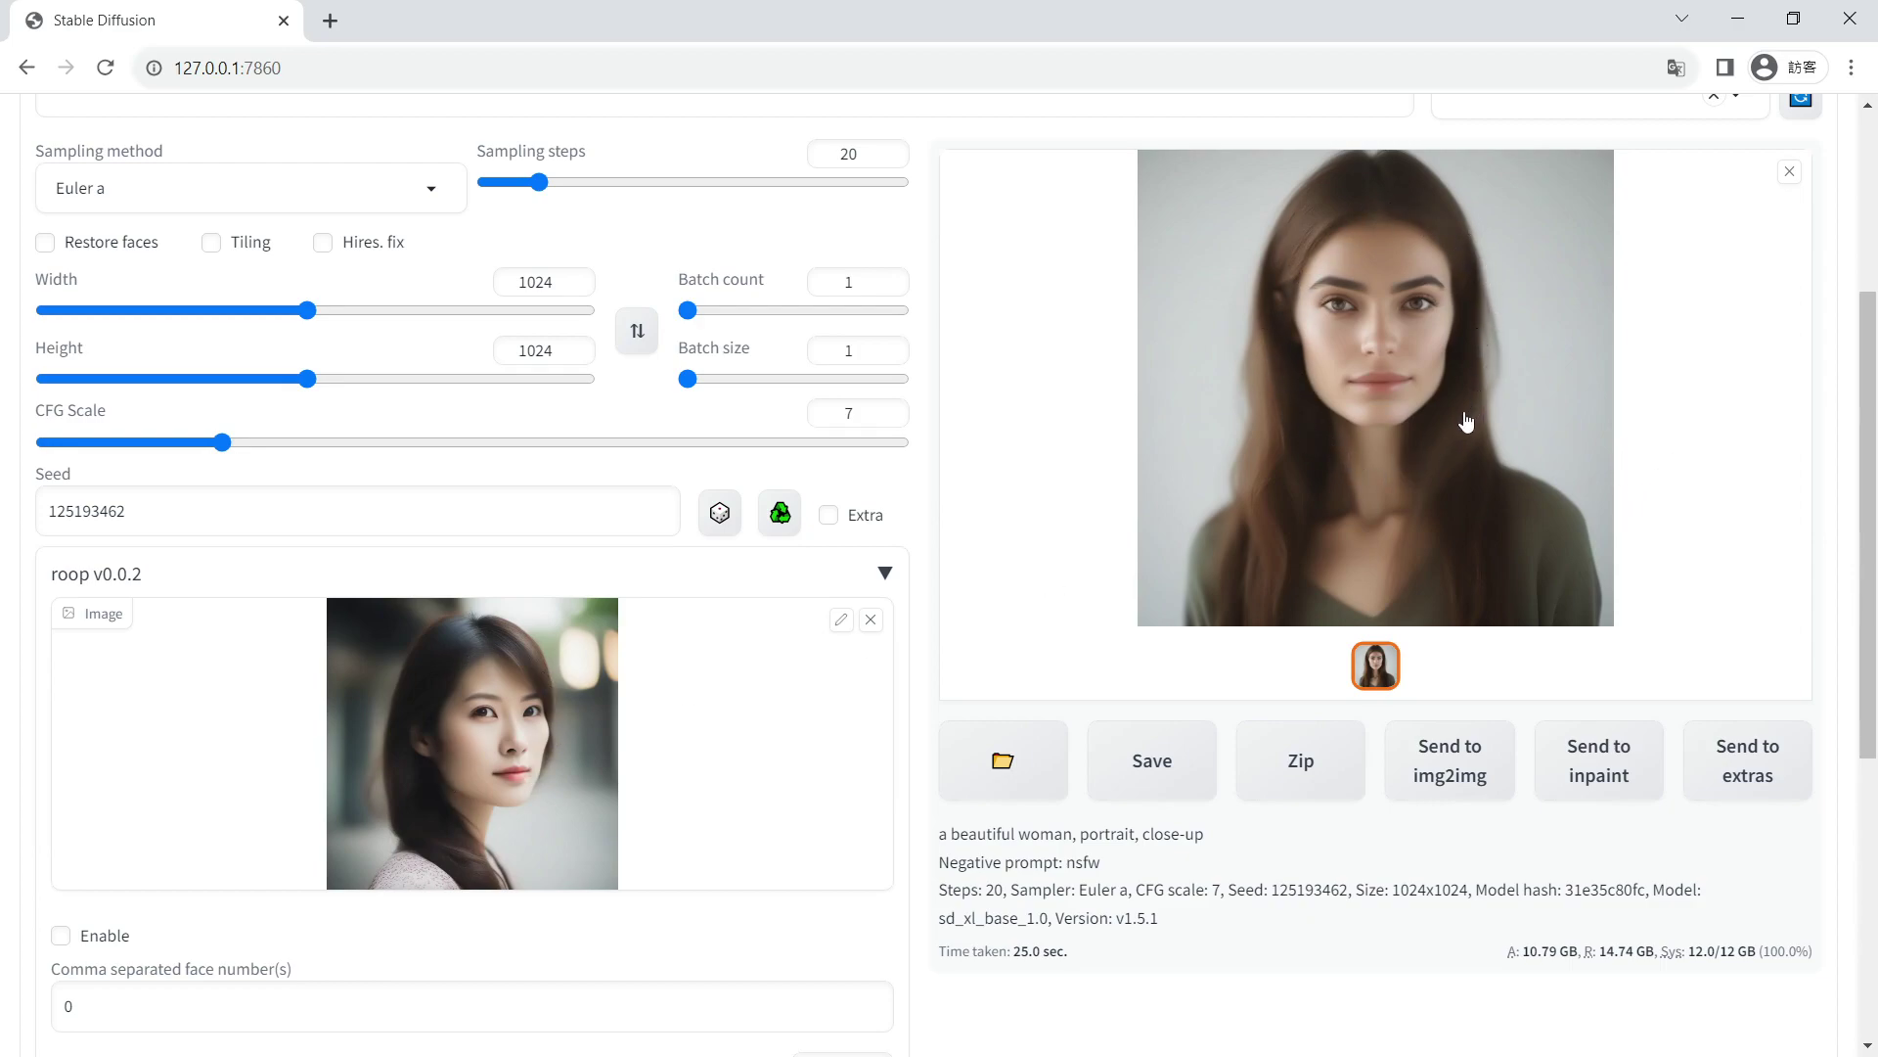
pyautogui.scroll(-1, 1507, 409)
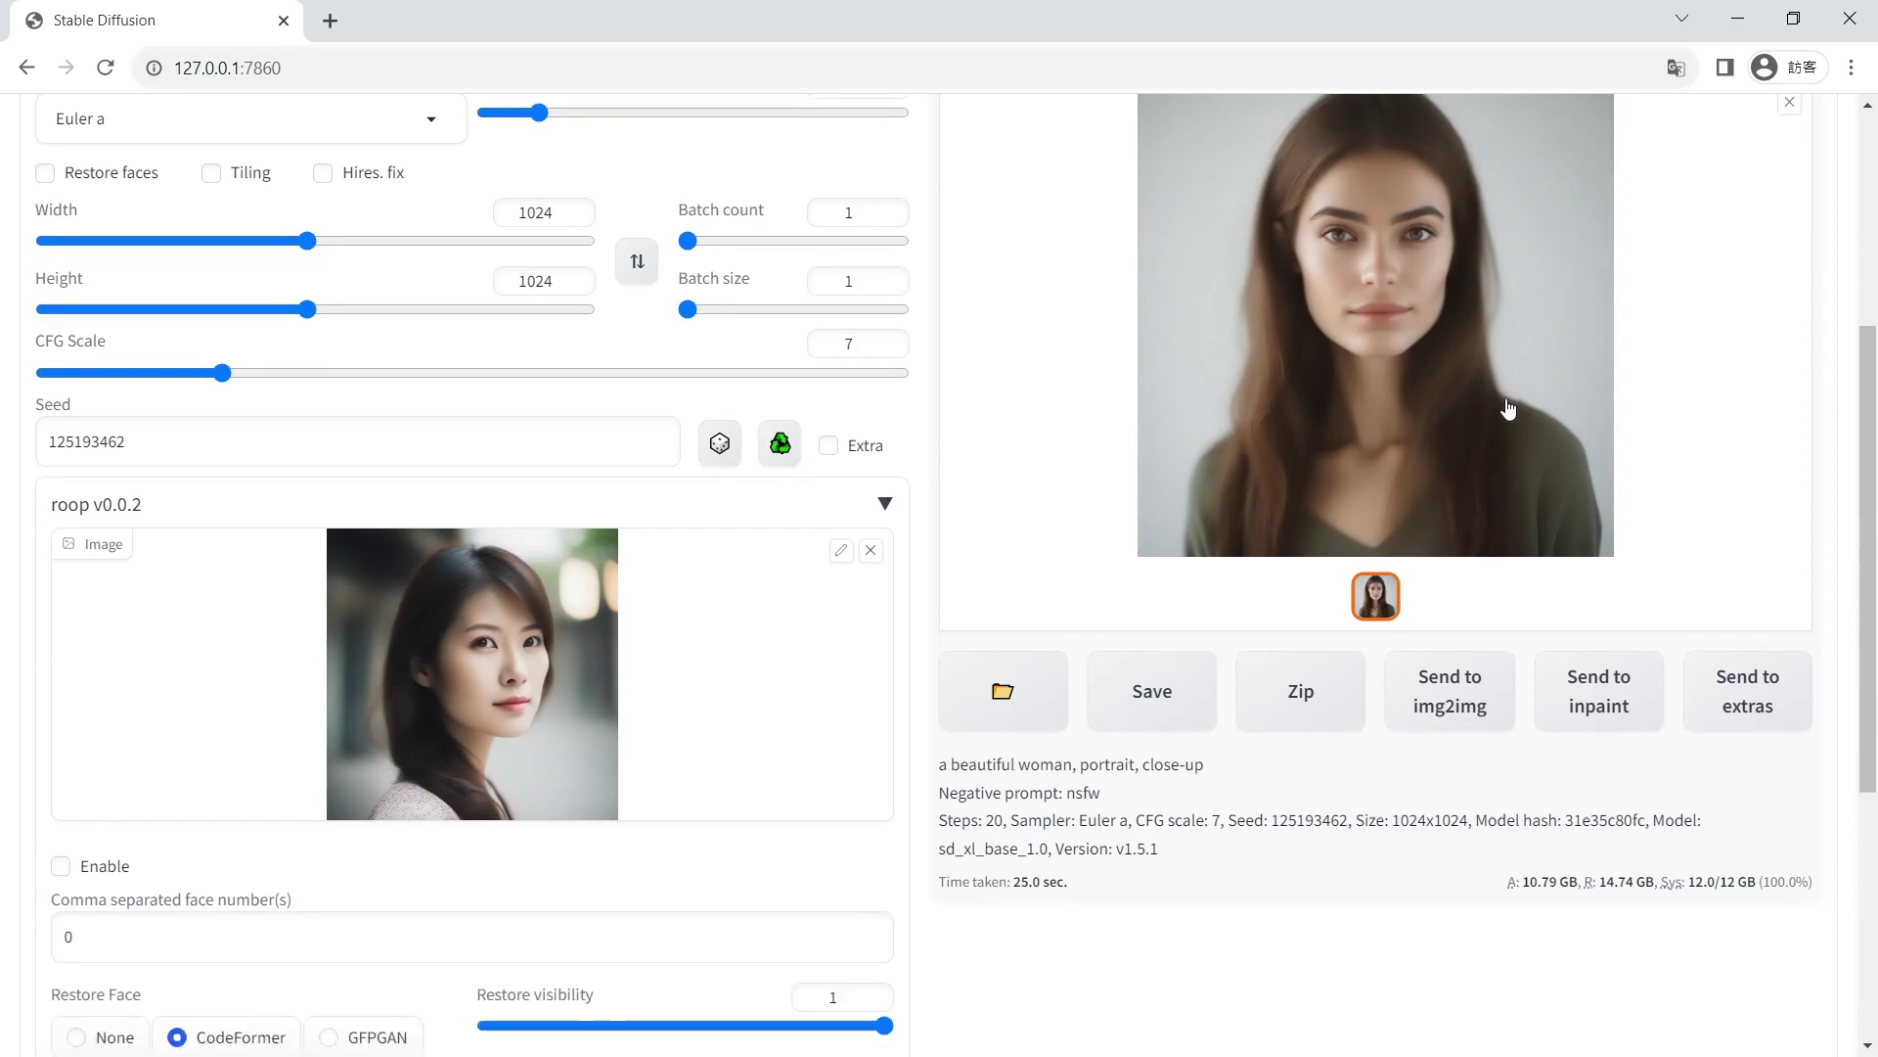
pyautogui.click(96, 822)
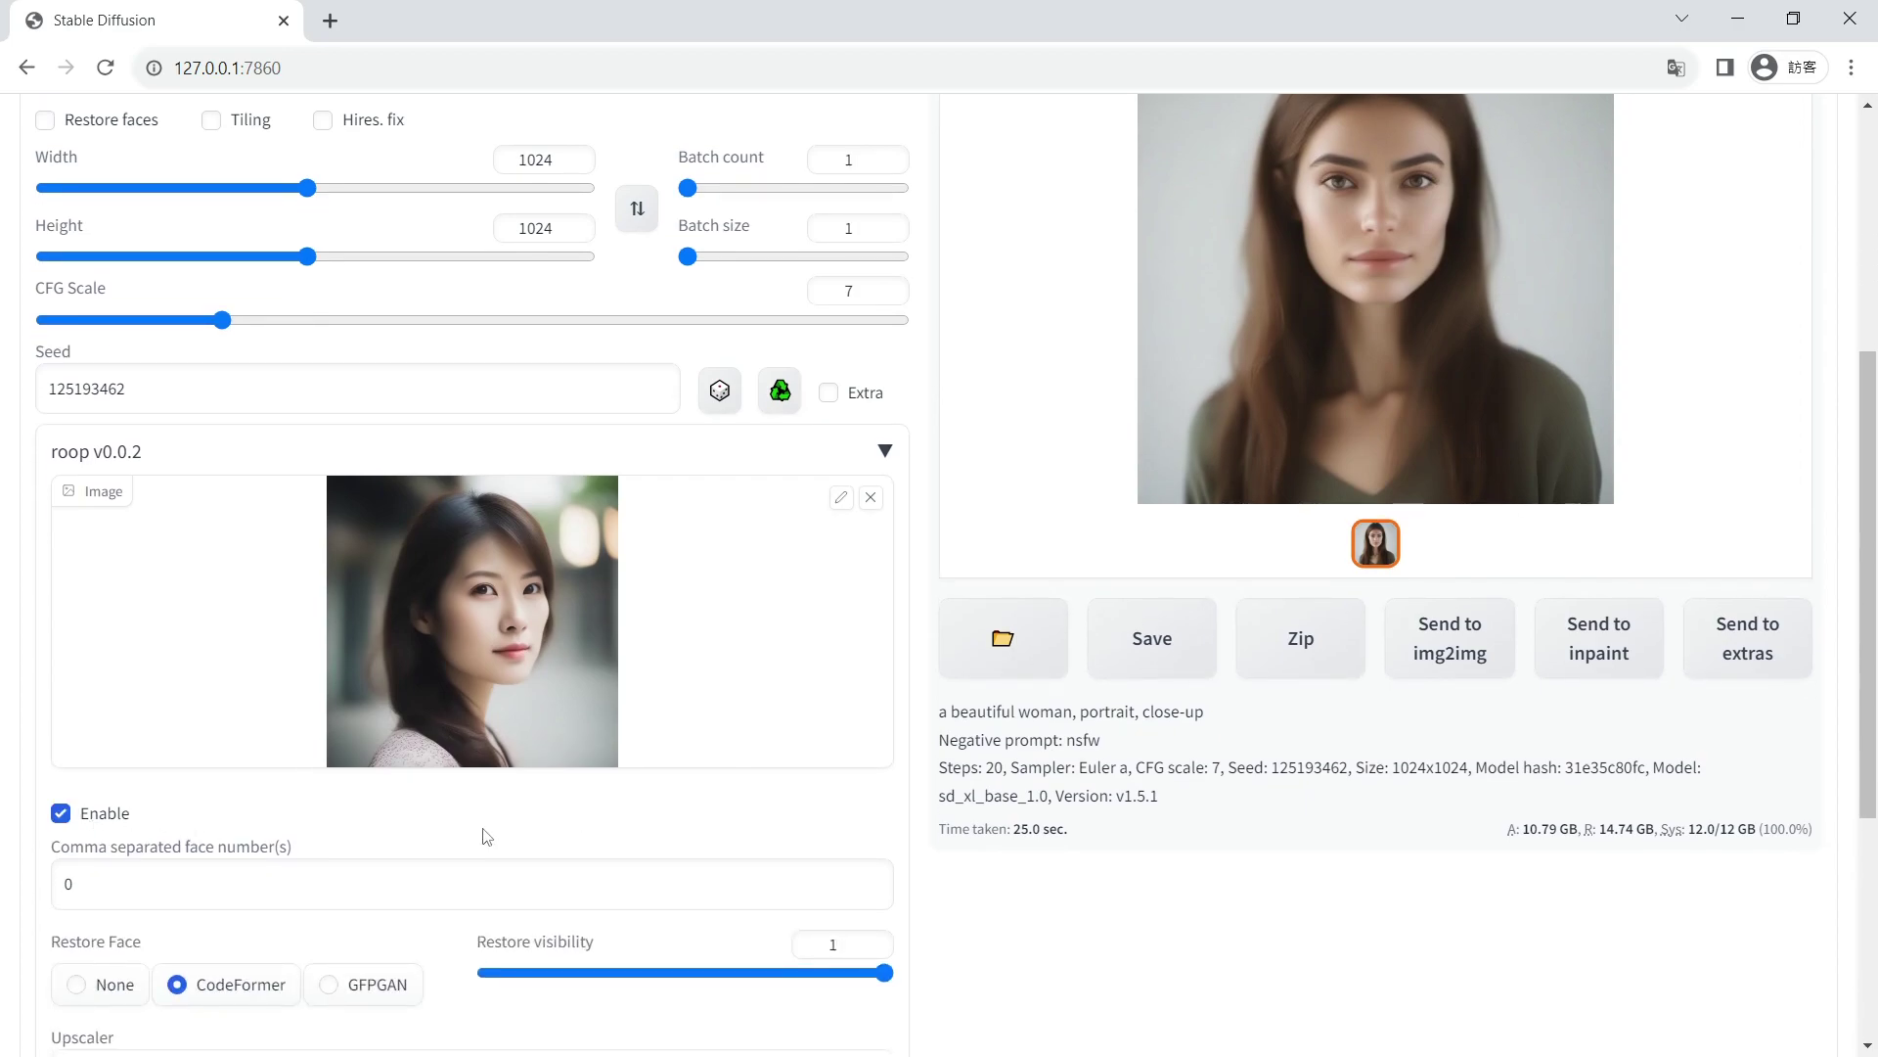
# - Try entering 0,1 as roop's comma separated face numbers and restore the value to 0
pyautogui.moveTo(328, 847); pyautogui.dragTo(49, 849)
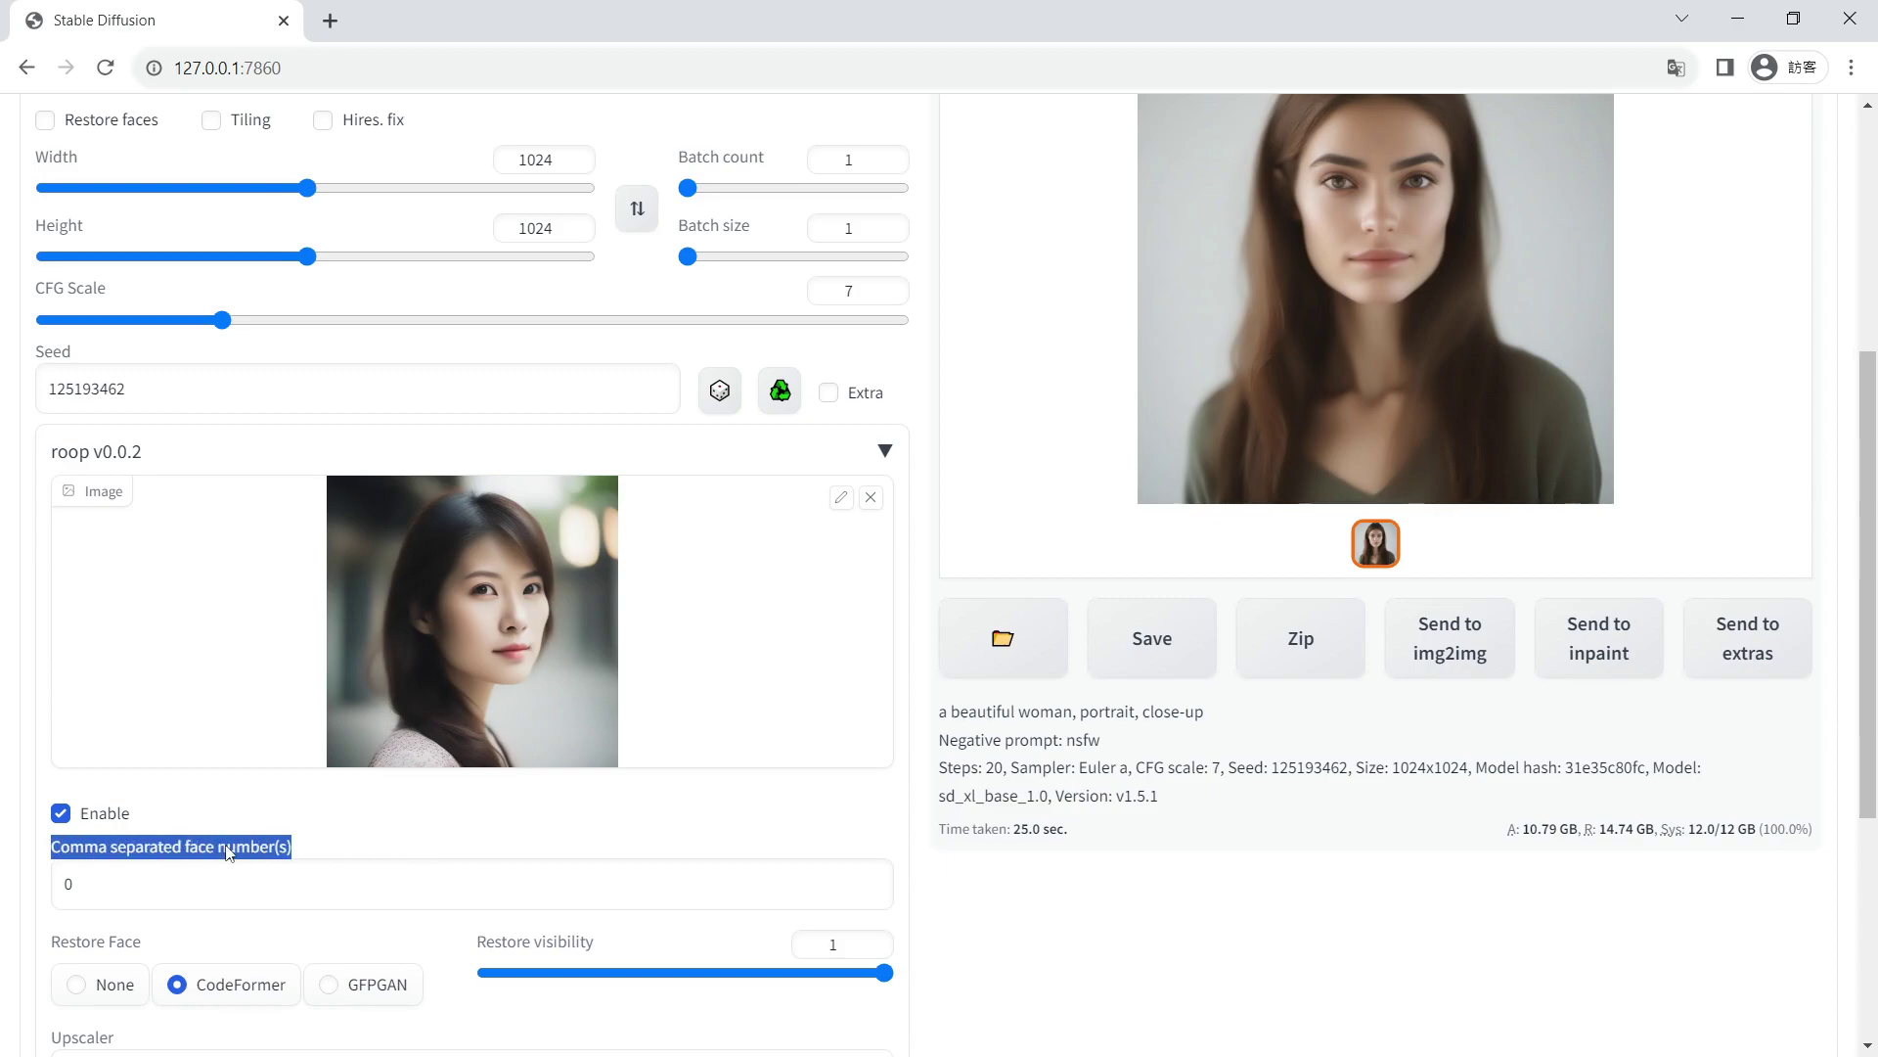
pyautogui.click(342, 857)
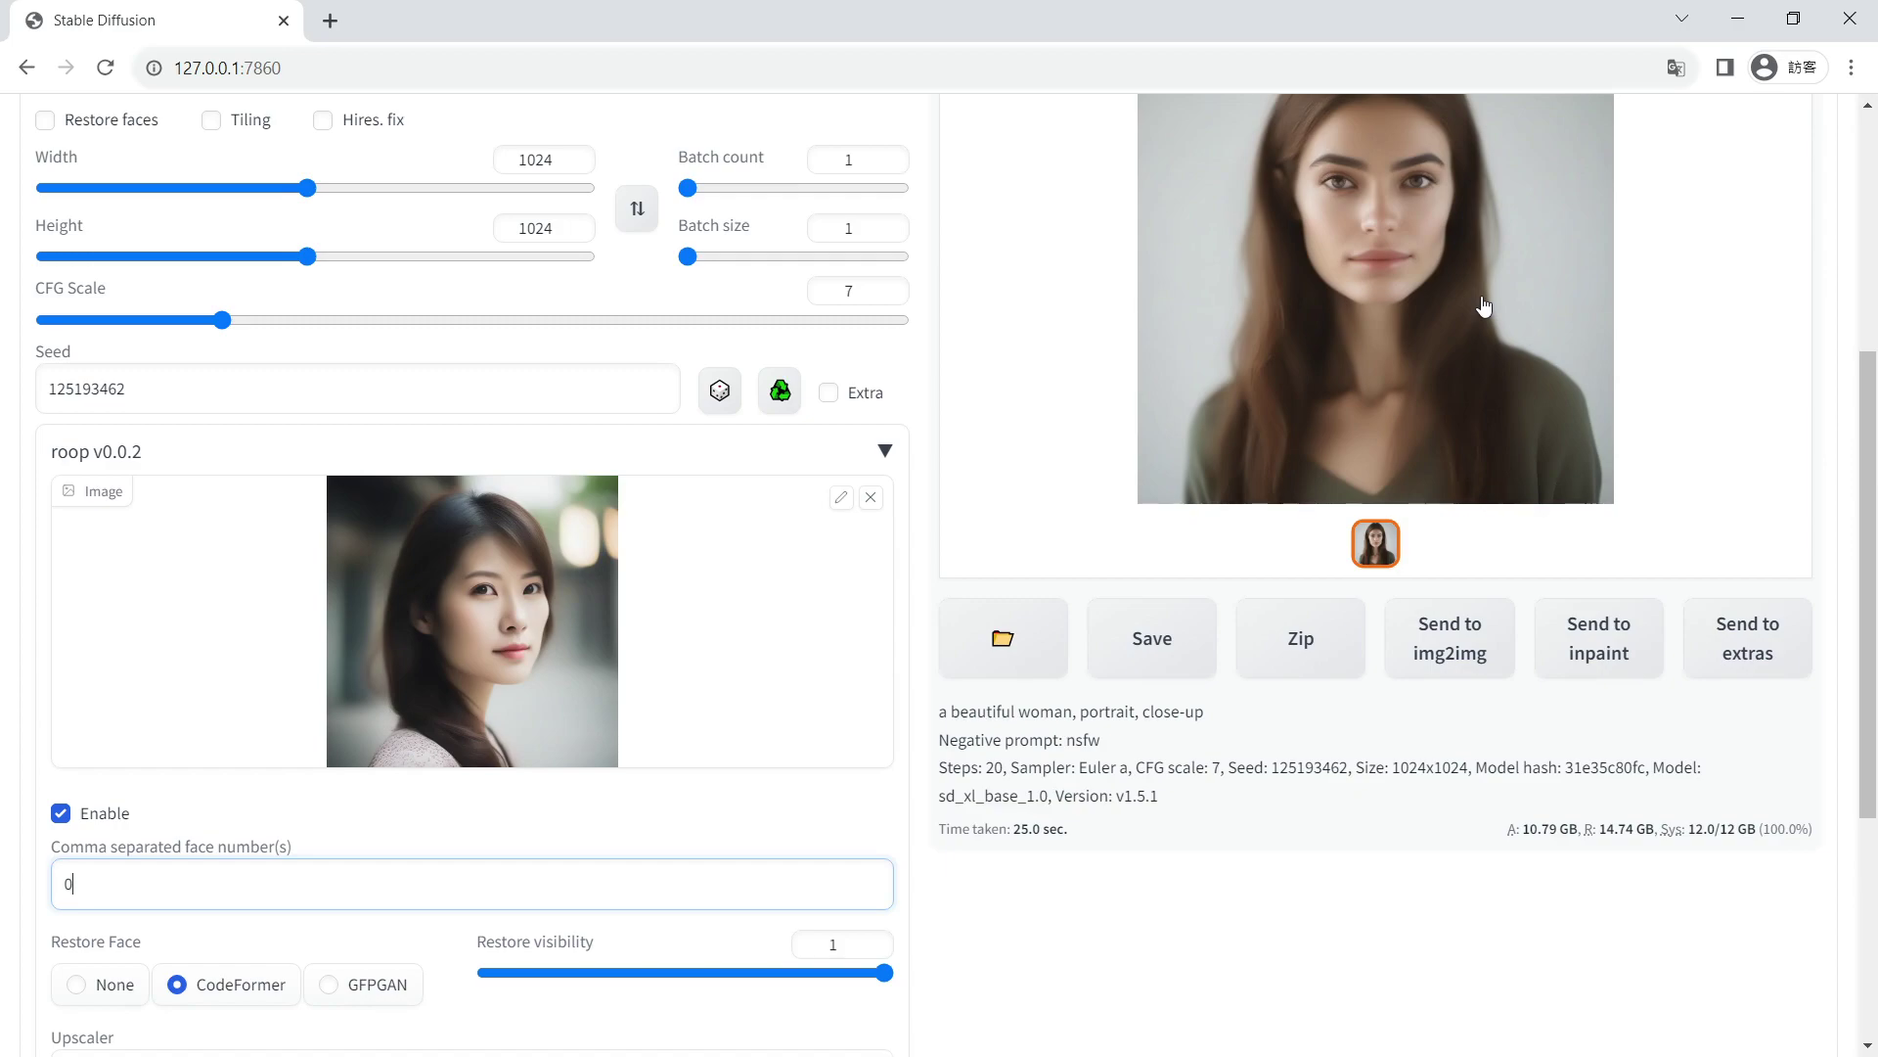
pyautogui.doubleClick(62, 849)
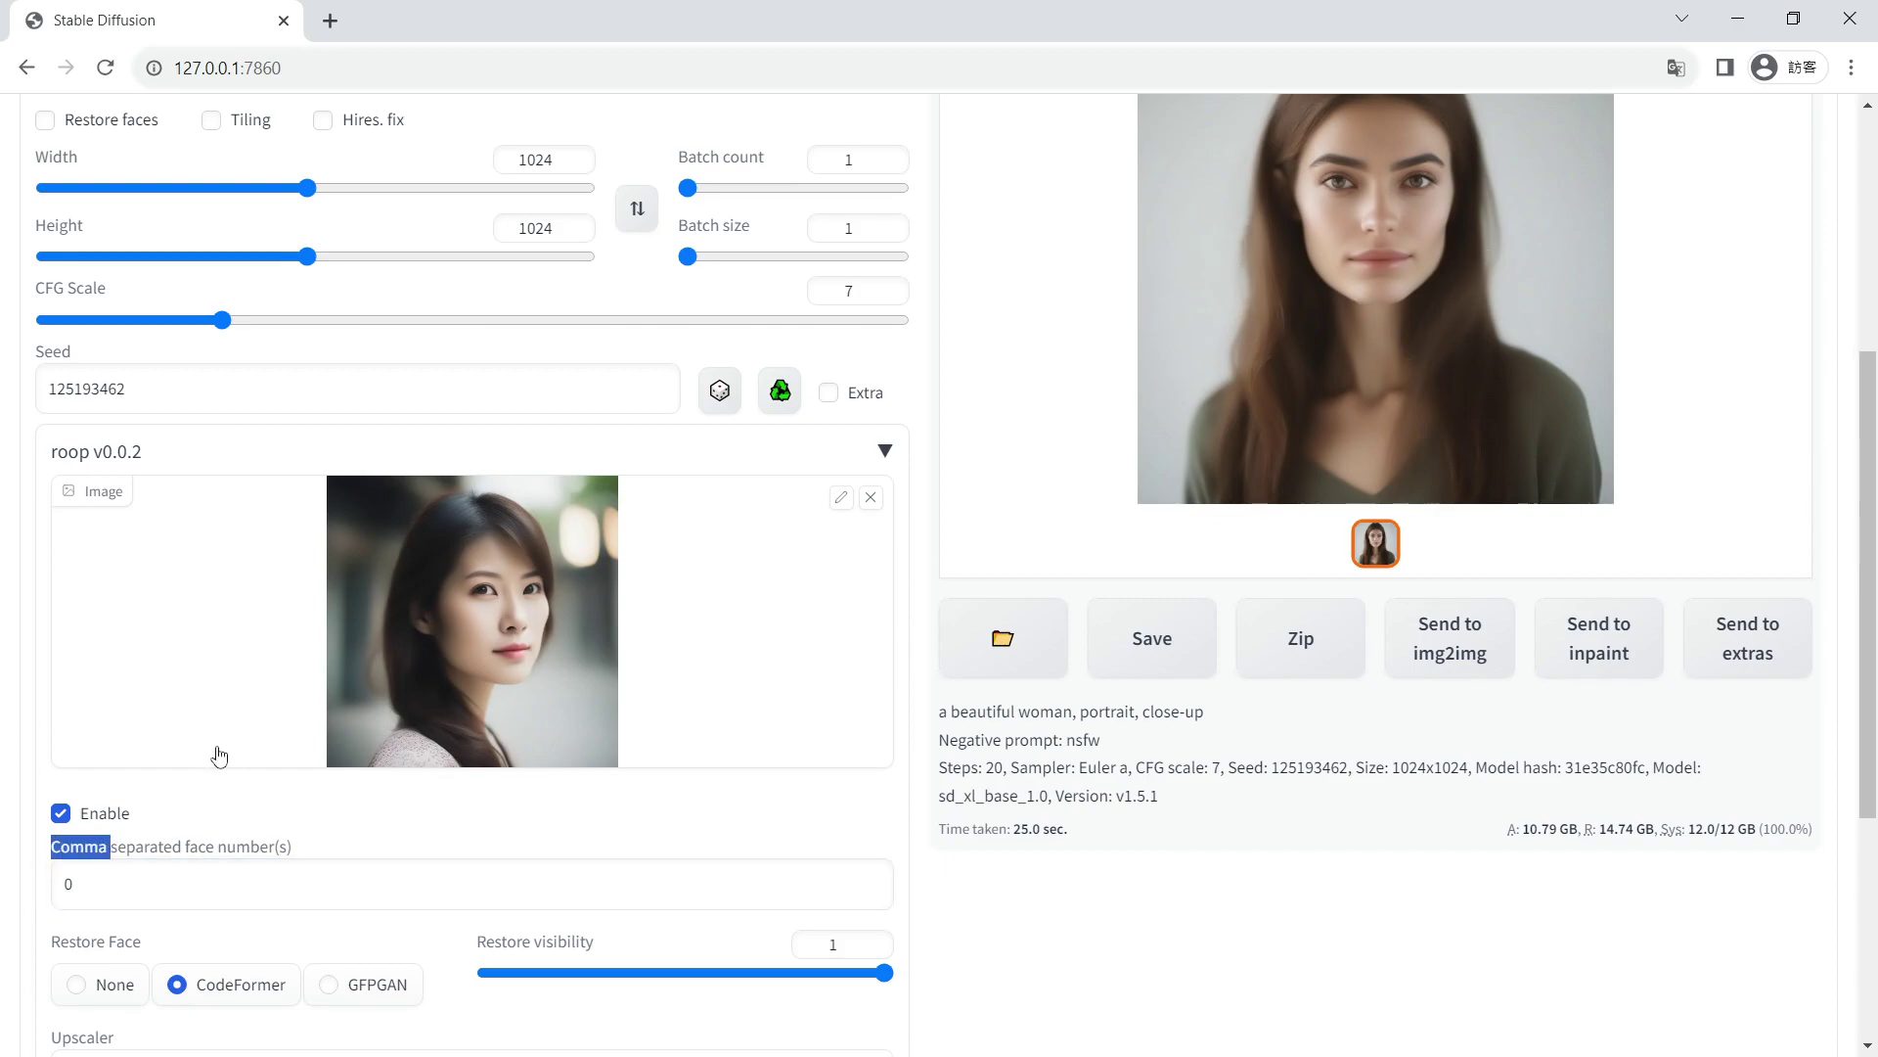
pyautogui.click(246, 881)
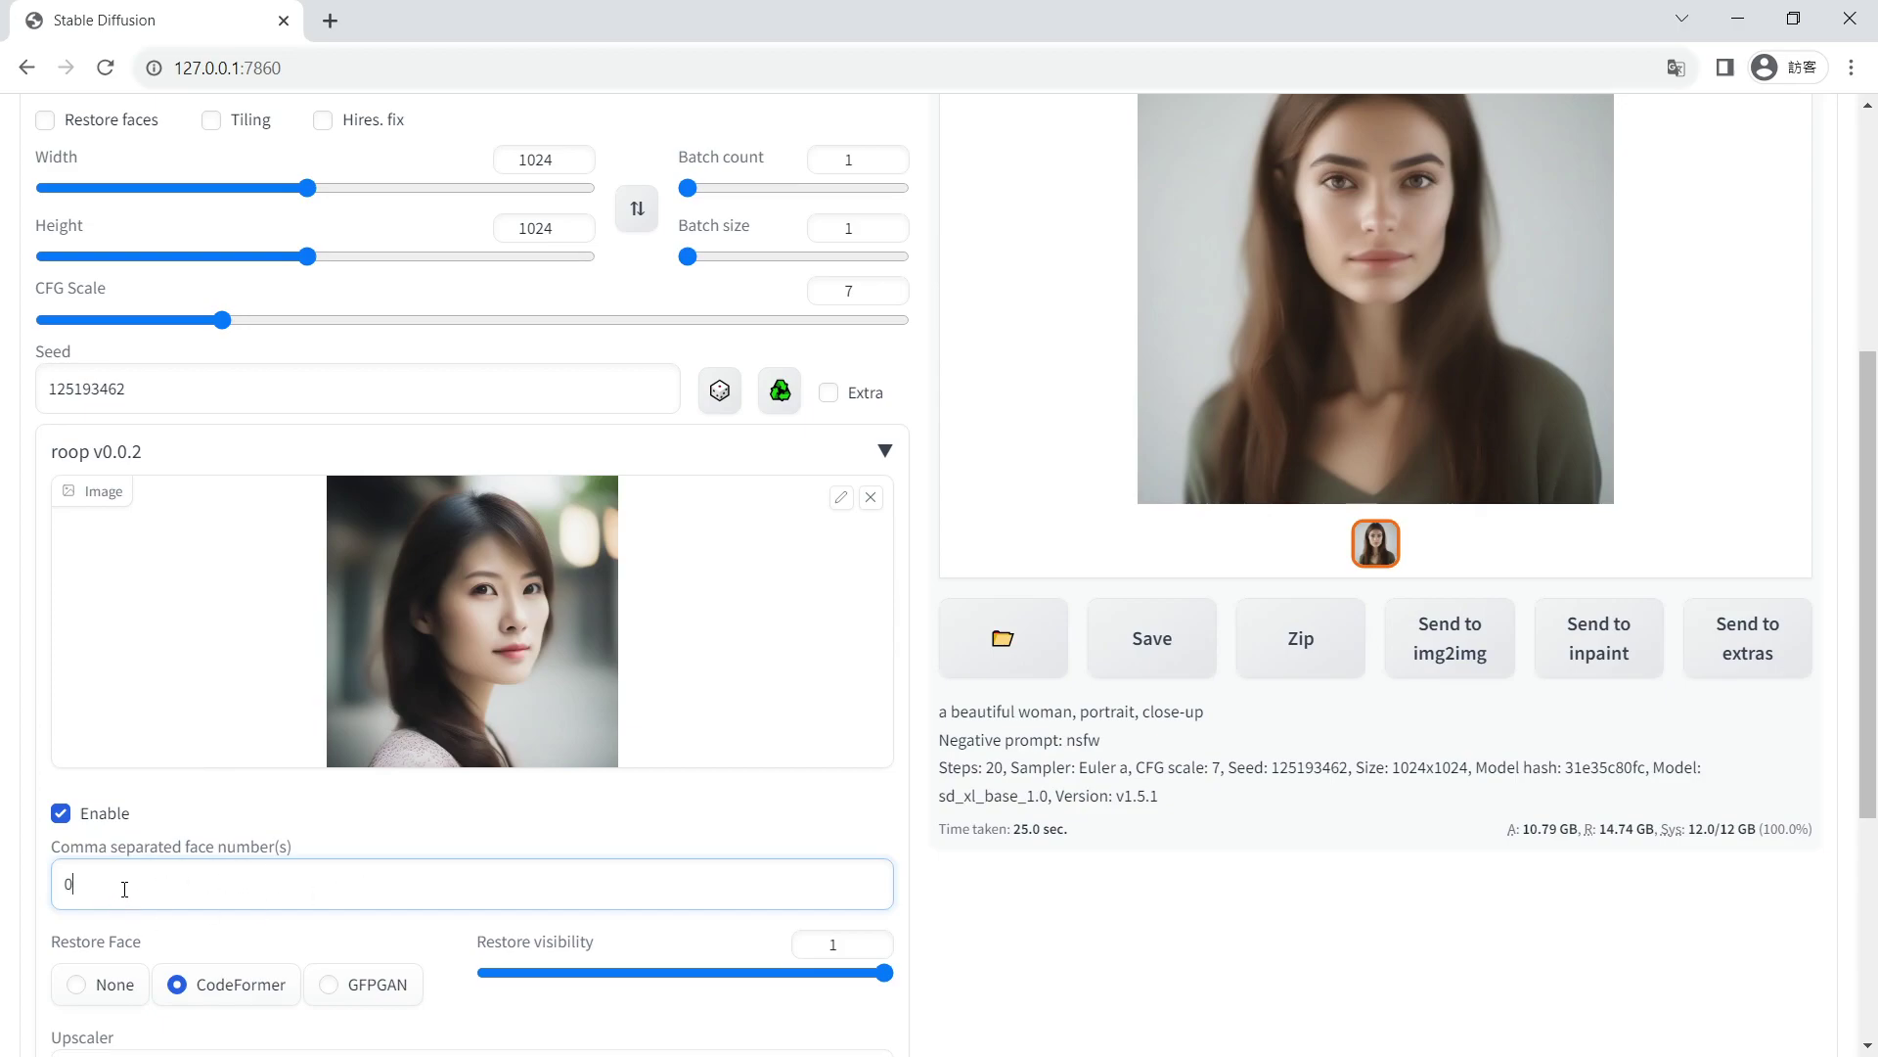
pyautogui.moveTo(122, 885); pyautogui.dragTo(9, 890)
pyautogui.click(167, 885)
pyautogui.write(',1')
pyautogui.press('BackSpace')
pyautogui.press('BackSpace')
pyautogui.moveTo(91, 889); pyautogui.dragTo(55, 892)
pyautogui.click(1209, 944)
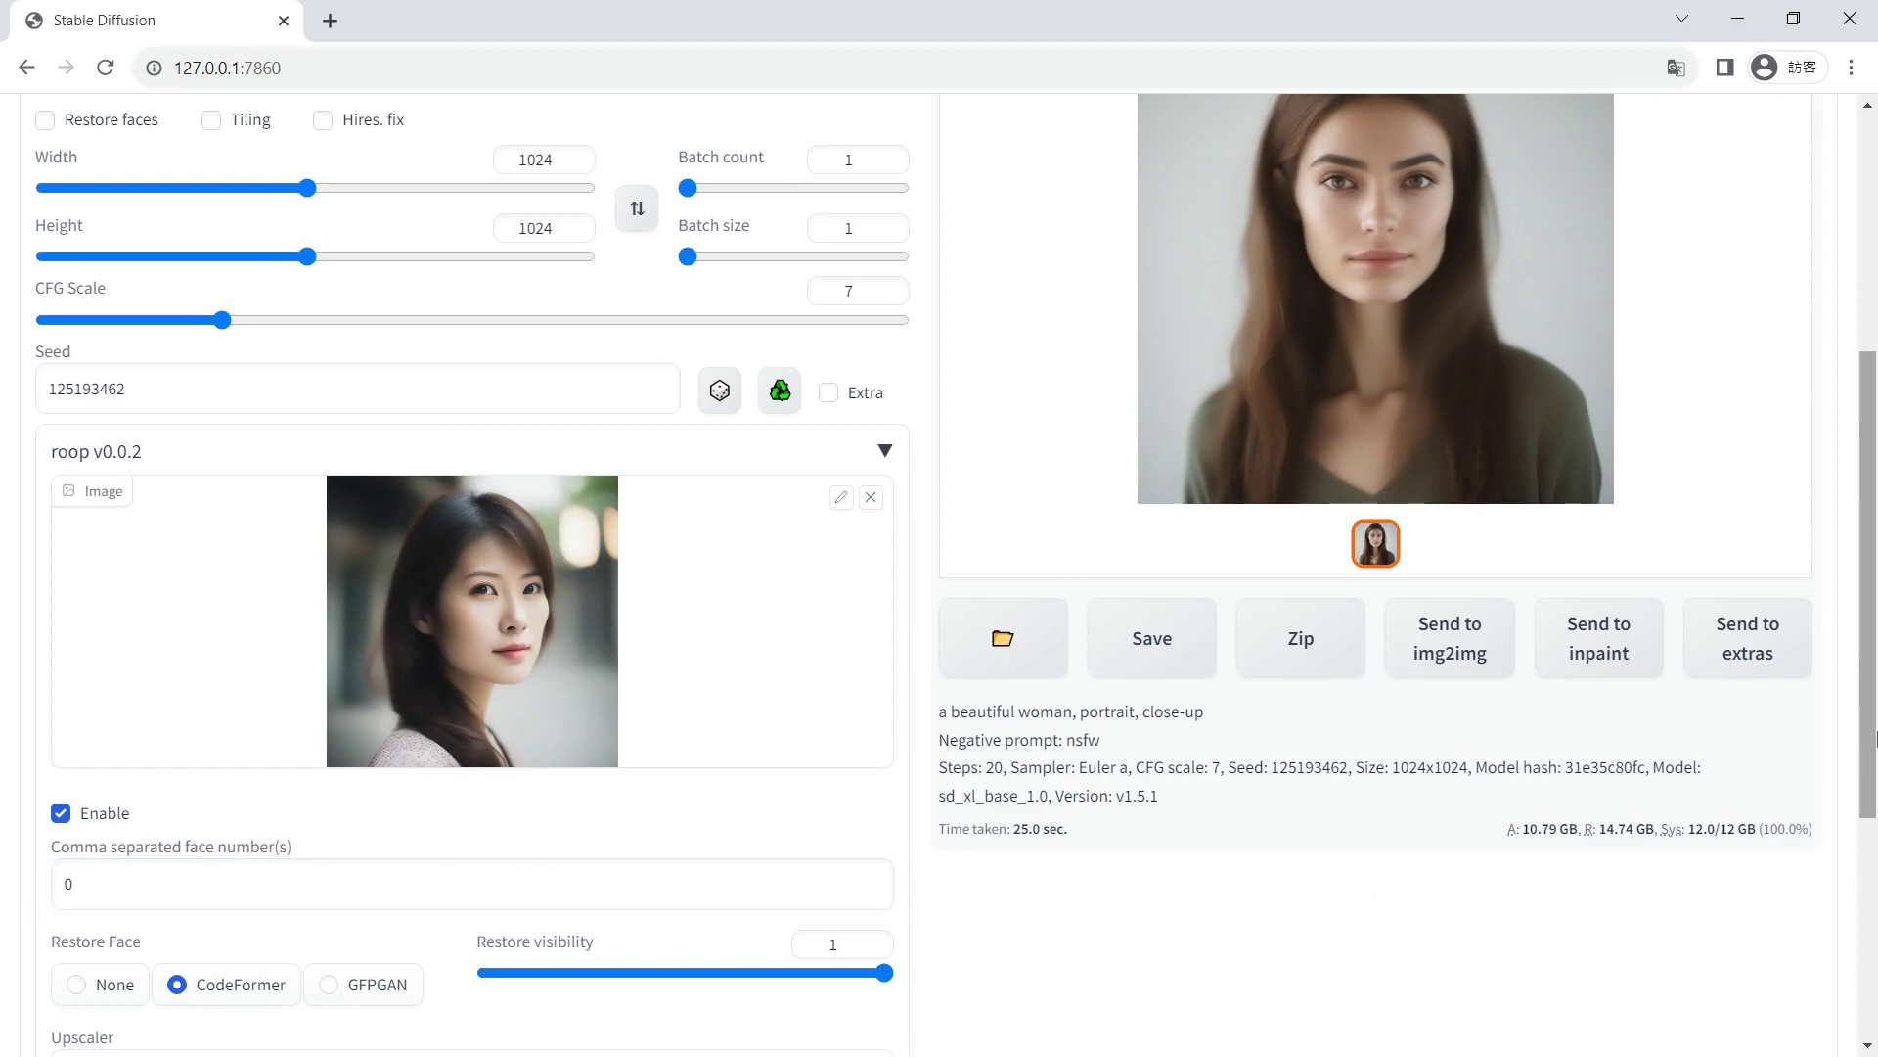
# - Try roop's Restore Face options None, CodeFormer and GFPGAN in turn
pyautogui.scroll(-2, 648, 800)
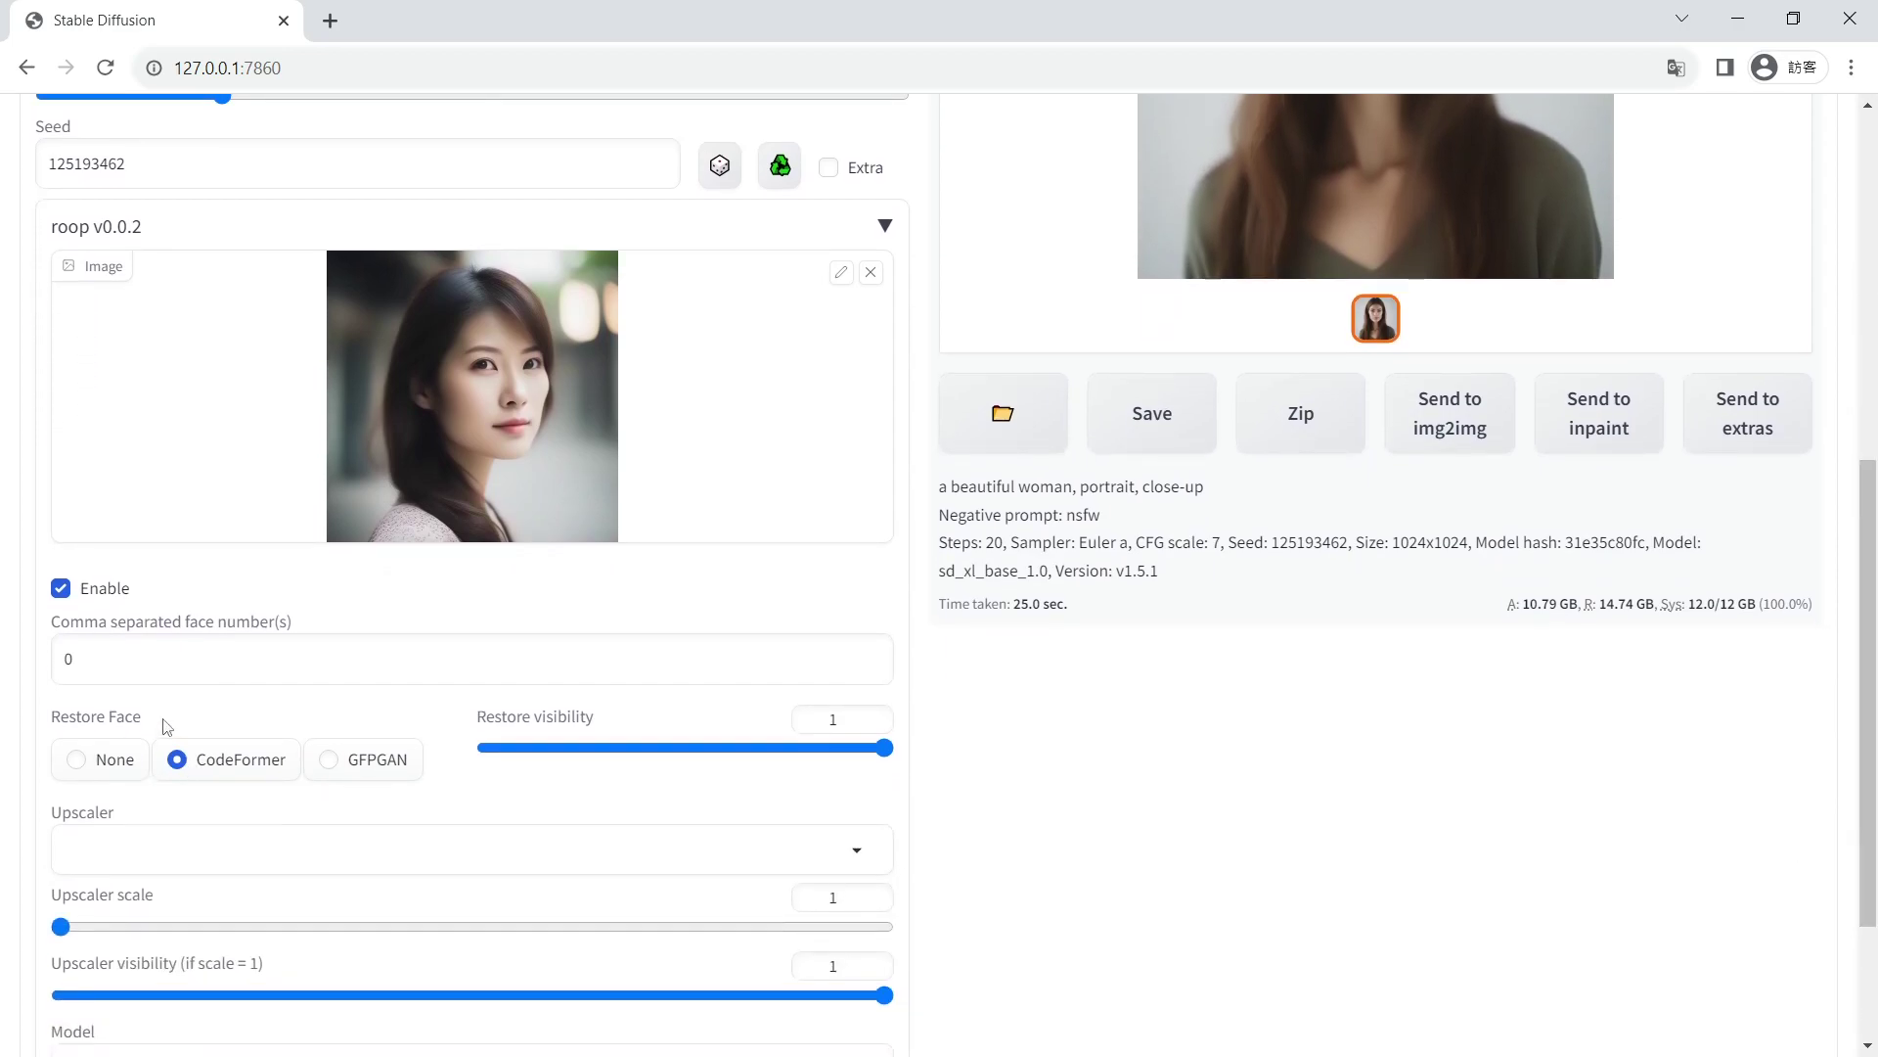
pyautogui.moveTo(144, 717); pyautogui.dragTo(15, 726)
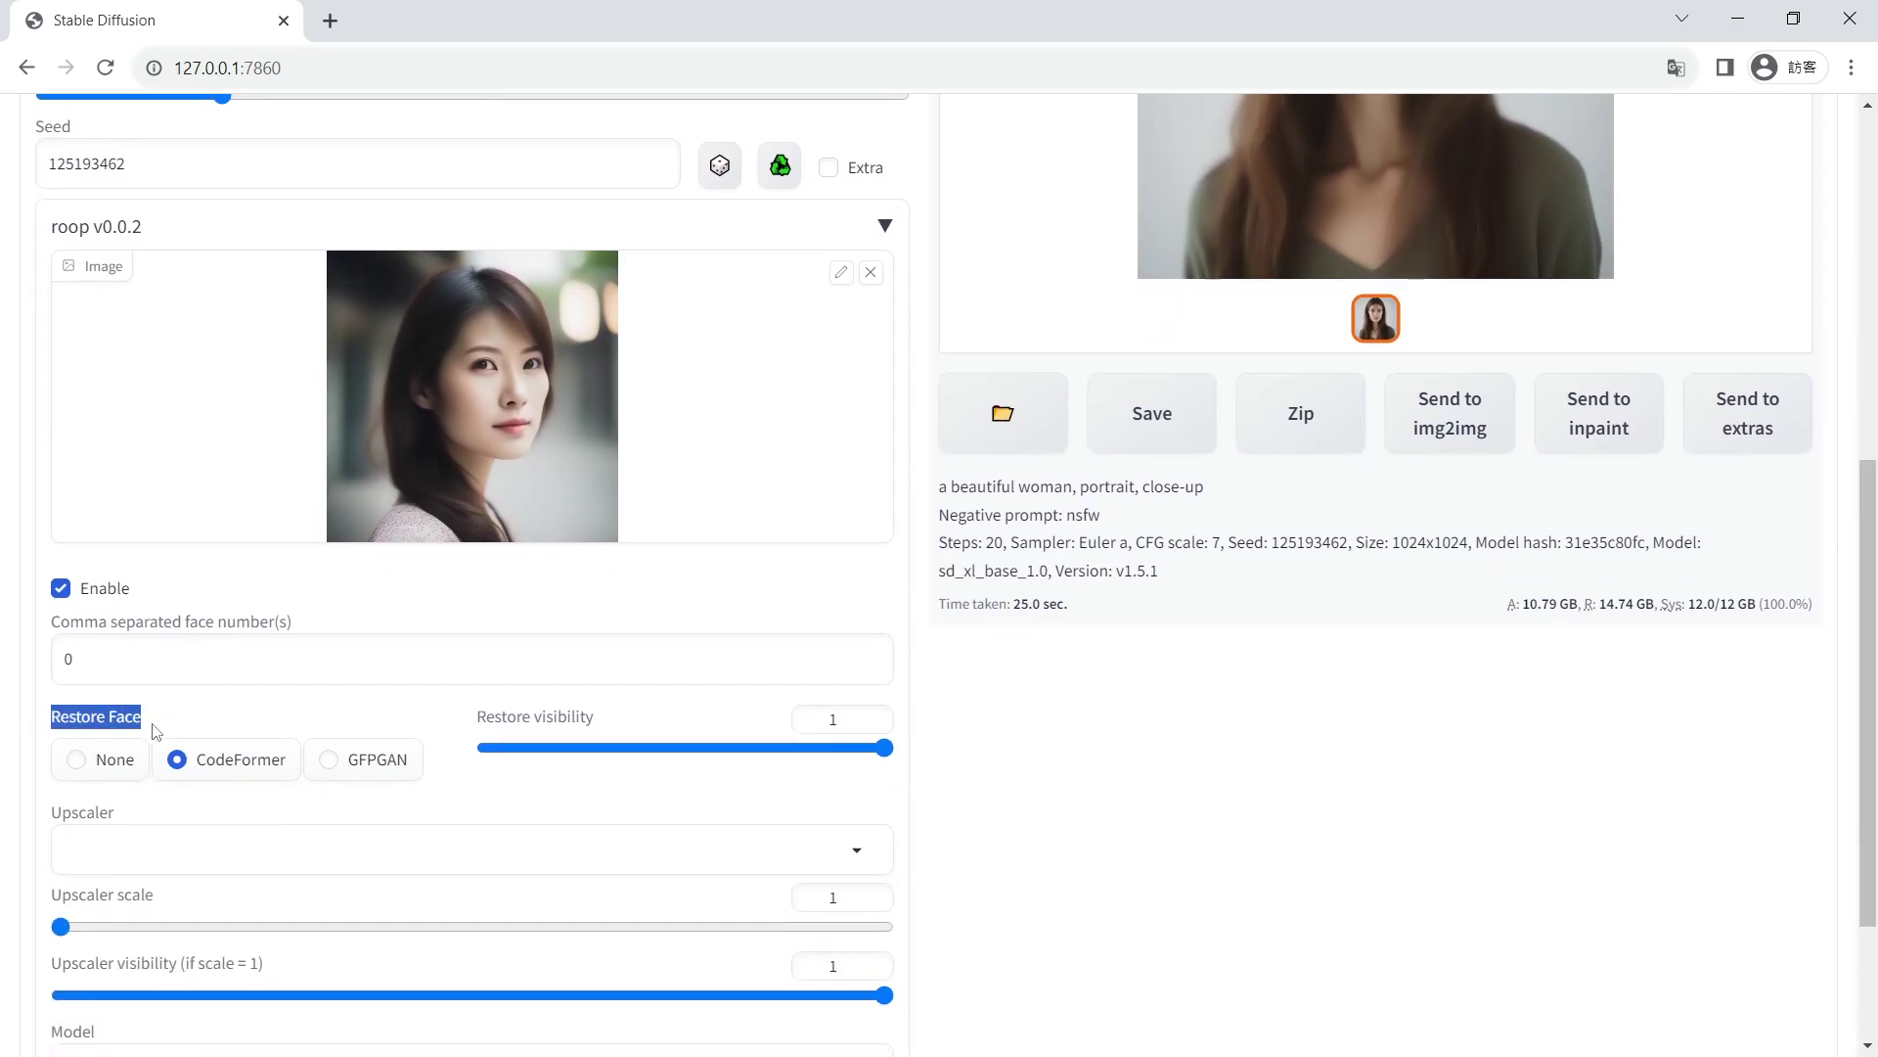
pyautogui.click(156, 734)
pyautogui.click(117, 761)
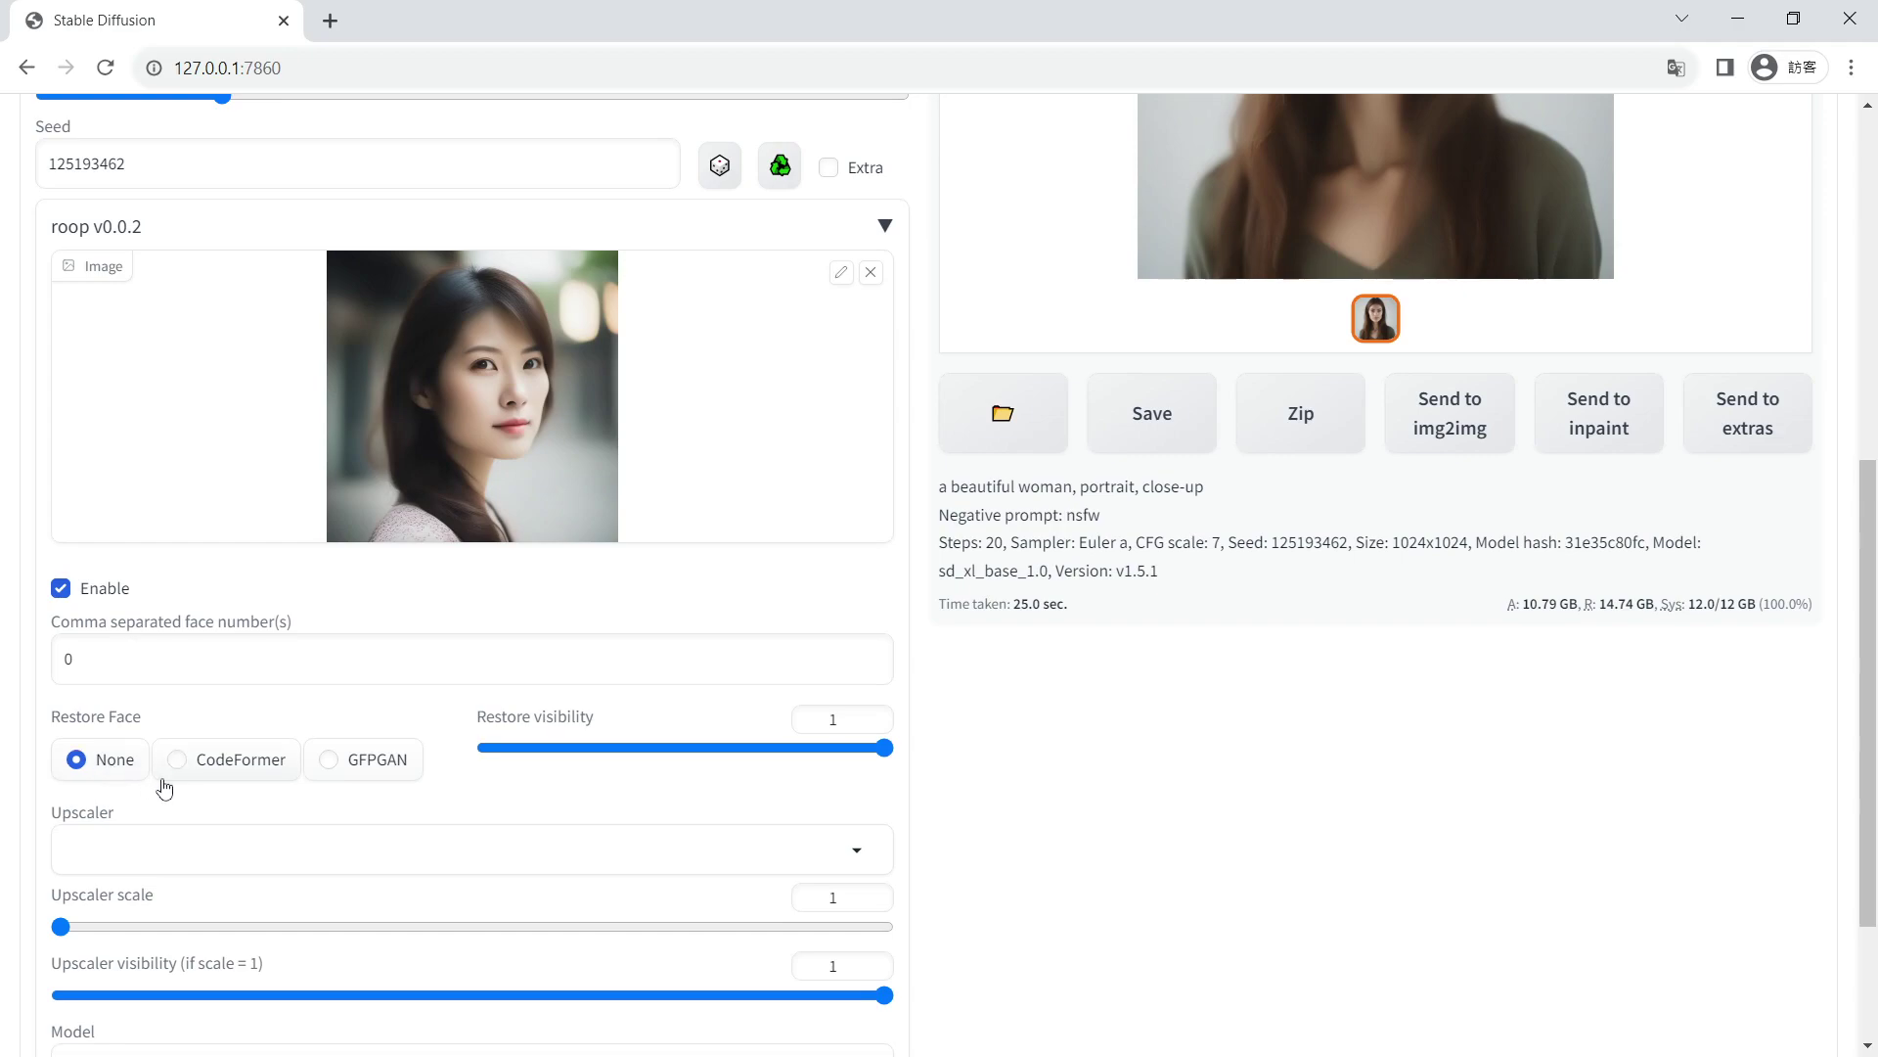
pyautogui.click(270, 773)
pyautogui.click(331, 761)
# - Try a Restore visibility of 0, compare the None and GFPGAN options, and return the visibility to 1
pyautogui.moveTo(642, 738); pyautogui.dragTo(518, 722)
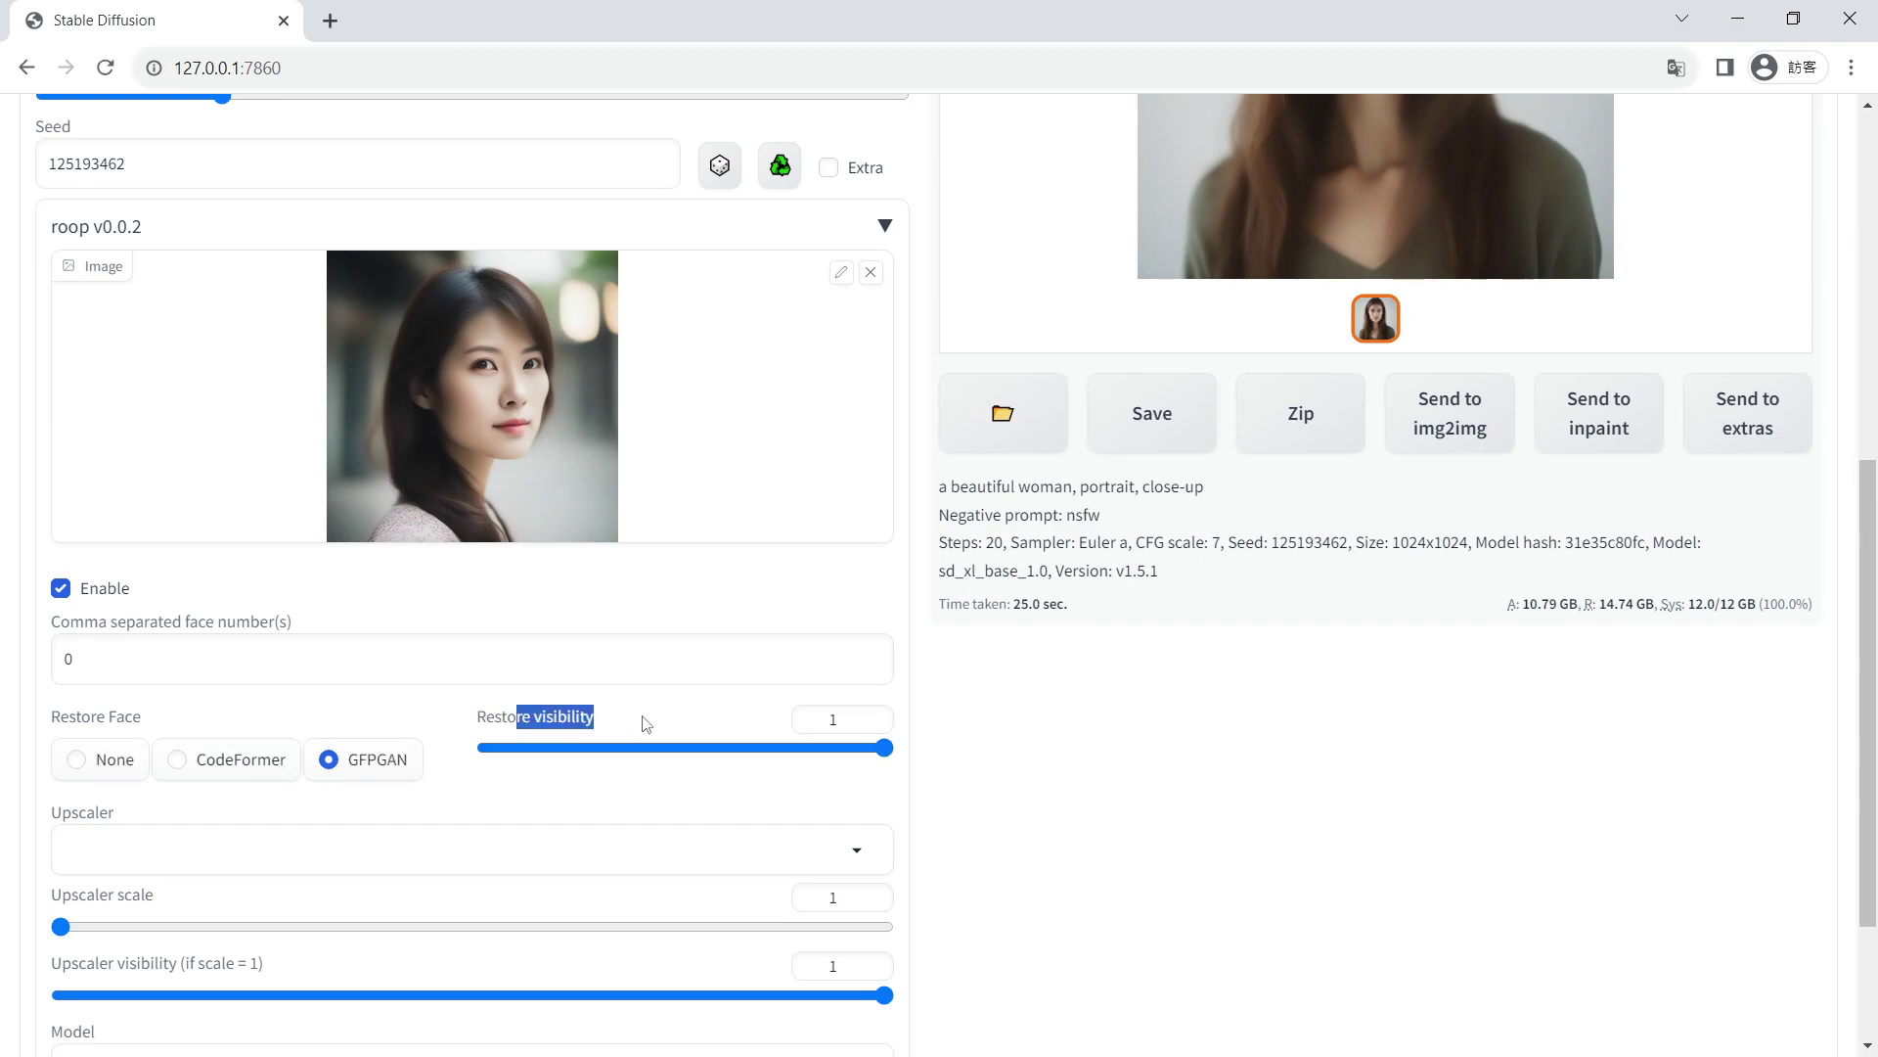
pyautogui.click(646, 724)
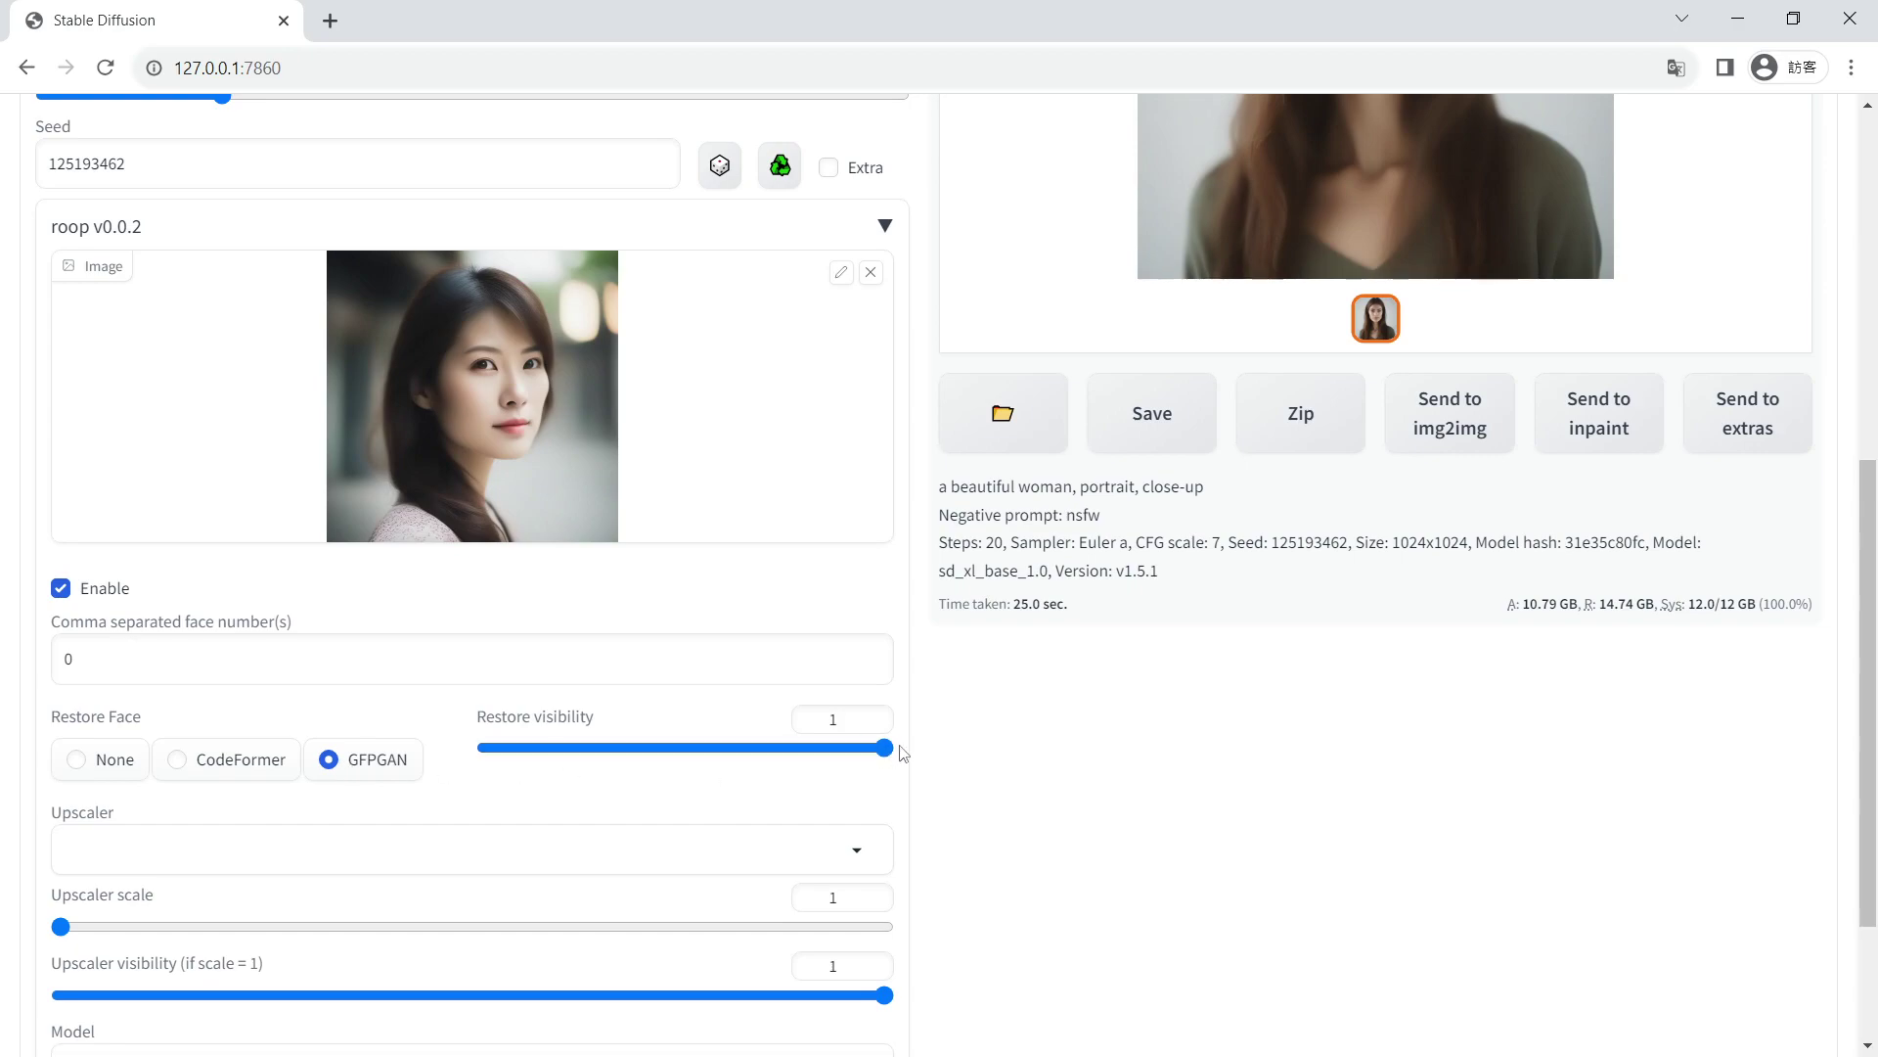
pyautogui.moveTo(886, 747); pyautogui.dragTo(476, 773)
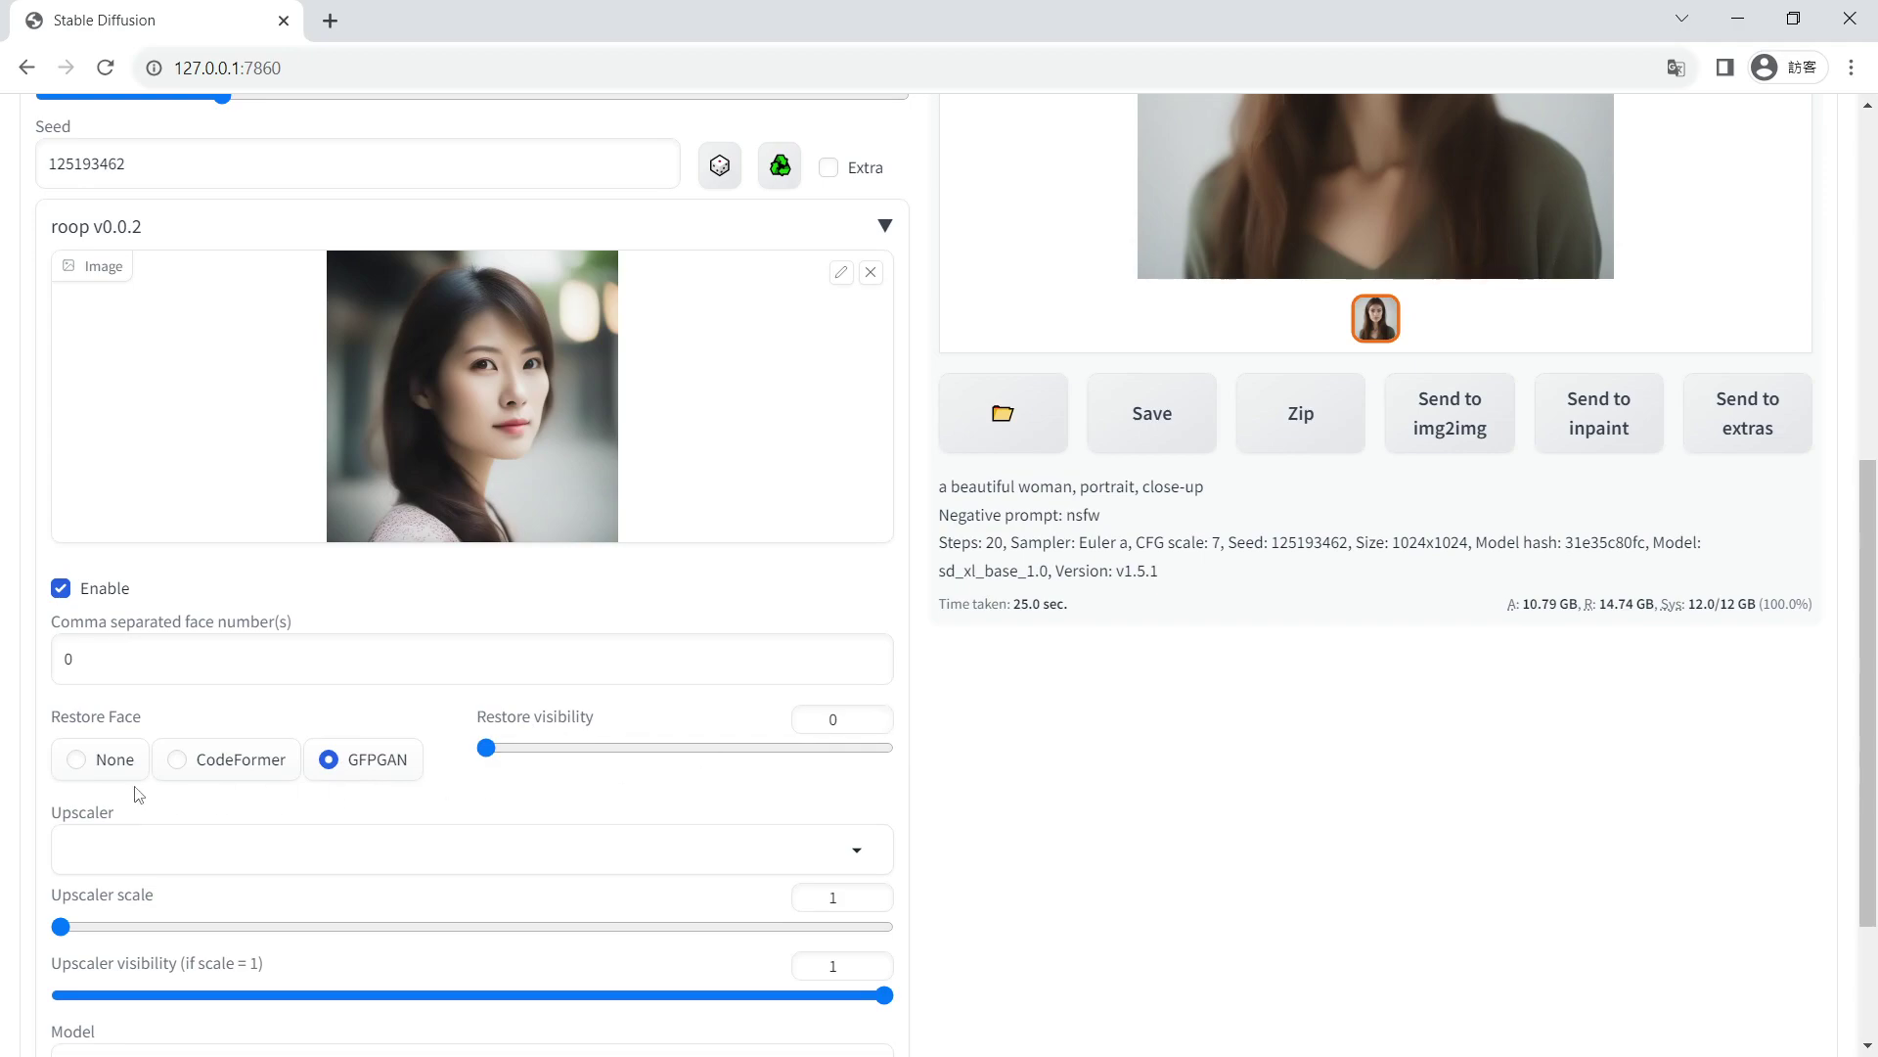
pyautogui.click(98, 773)
pyautogui.click(335, 759)
pyautogui.moveTo(486, 748); pyautogui.dragTo(989, 754)
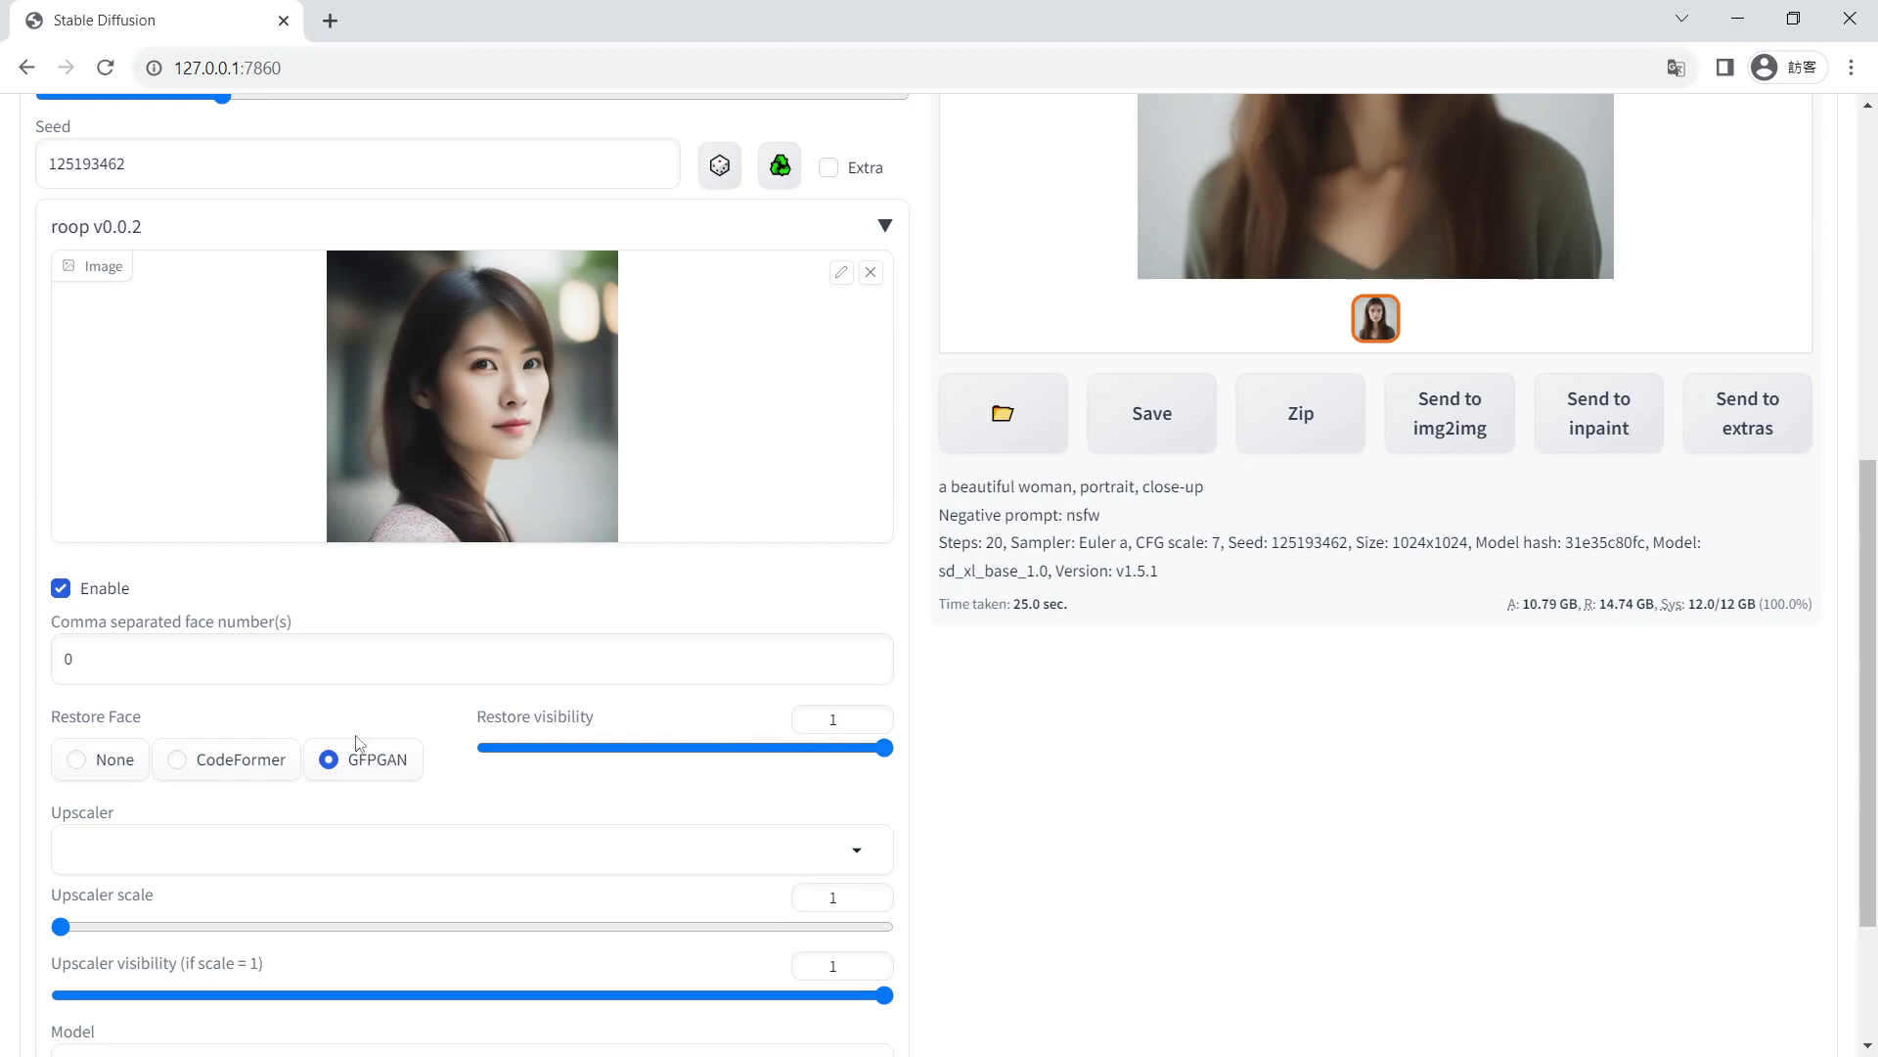
# - Set roop's Restore Face to None and, after trying R-ESRGAN 4x+, set its Upscaler to None
pyautogui.click(125, 768)
pyautogui.click(854, 853)
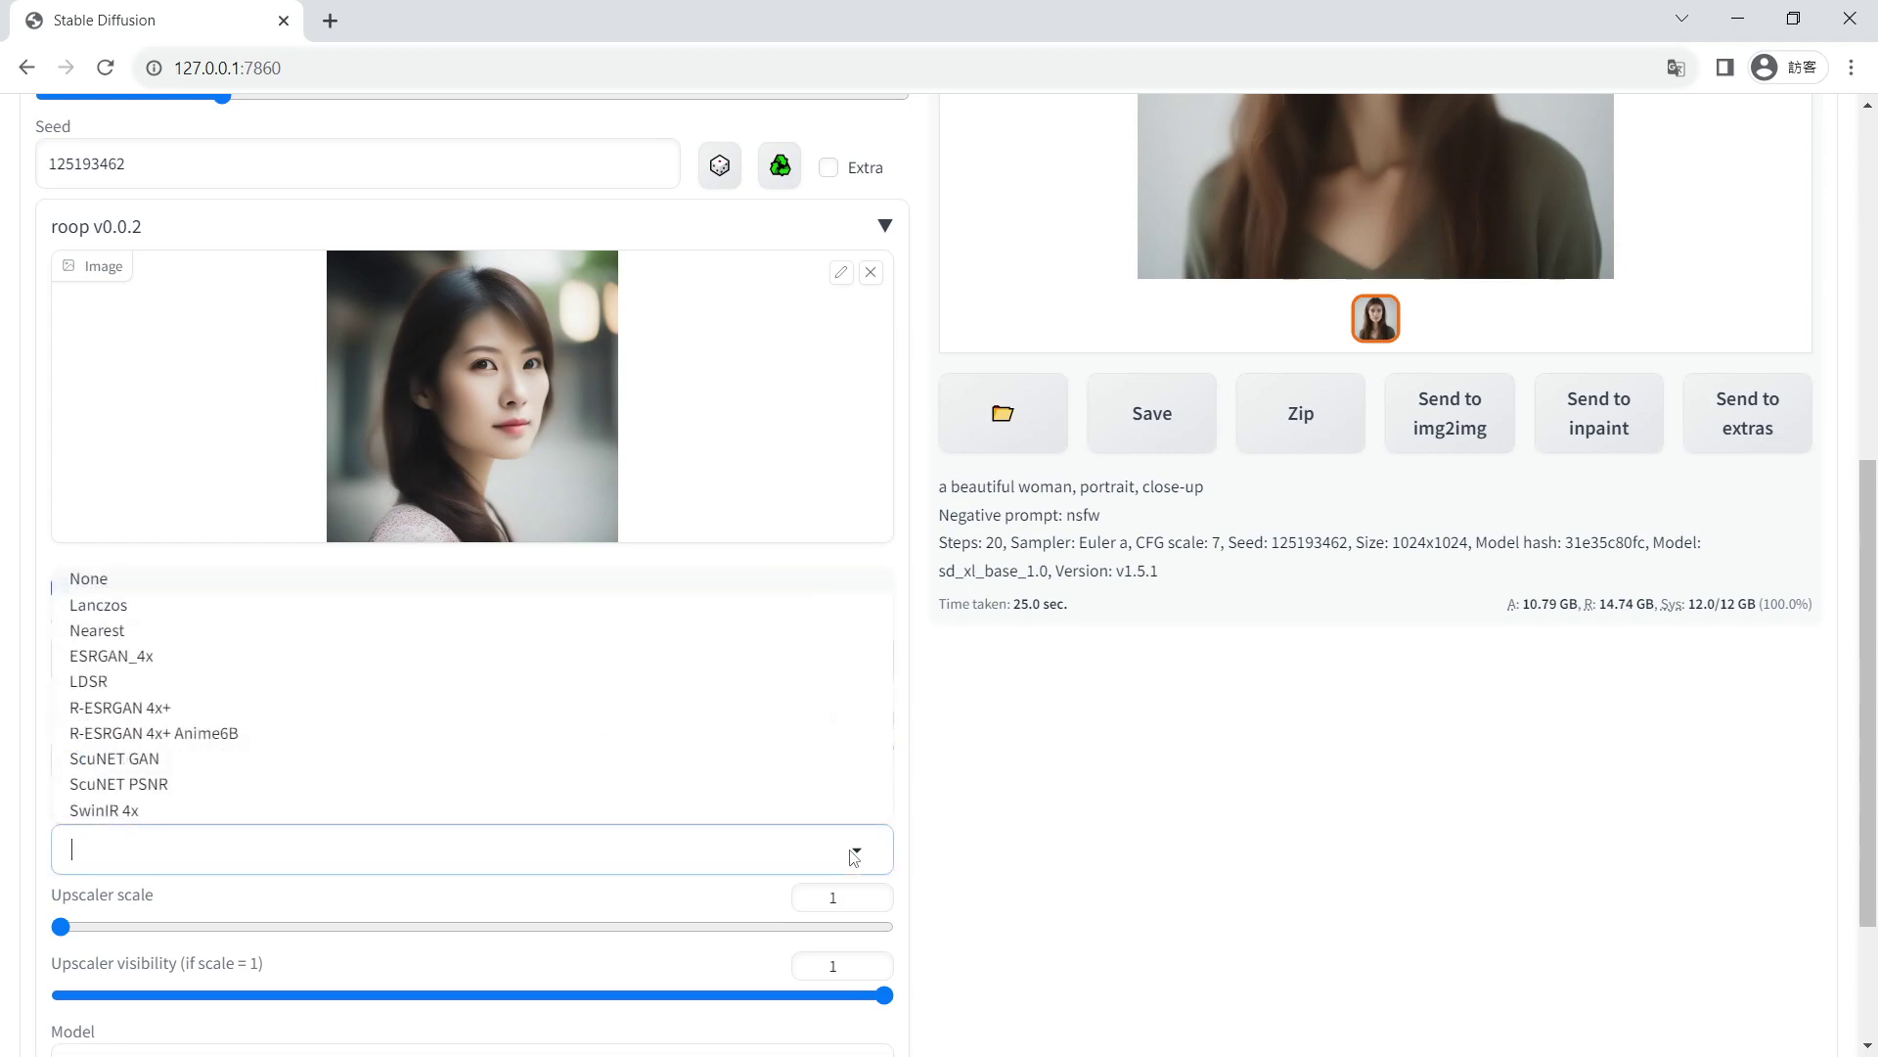
pyautogui.click(189, 708)
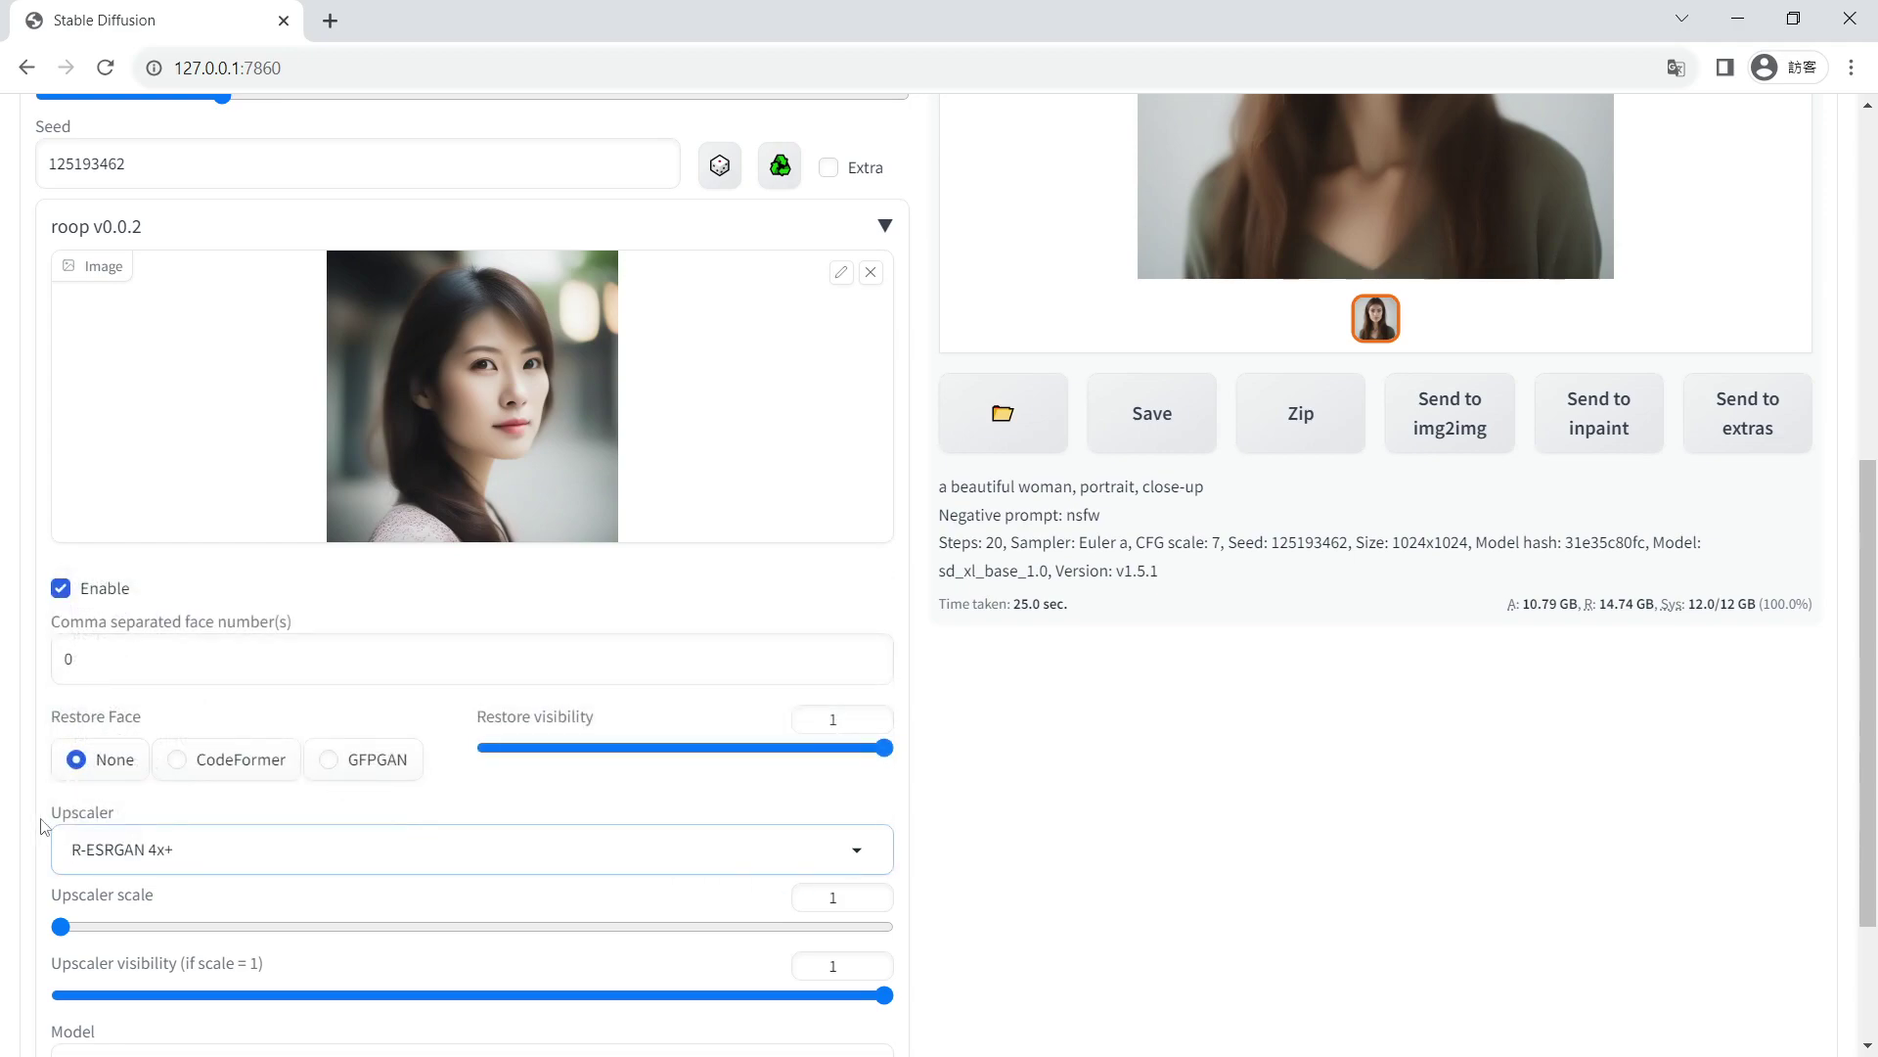
pyautogui.moveTo(60, 926)
pyautogui.mouseDown()
pyautogui.moveTo(191, 934)
pyautogui.moveTo(44, 930)
pyautogui.mouseUp()
pyautogui.click(90, 854)
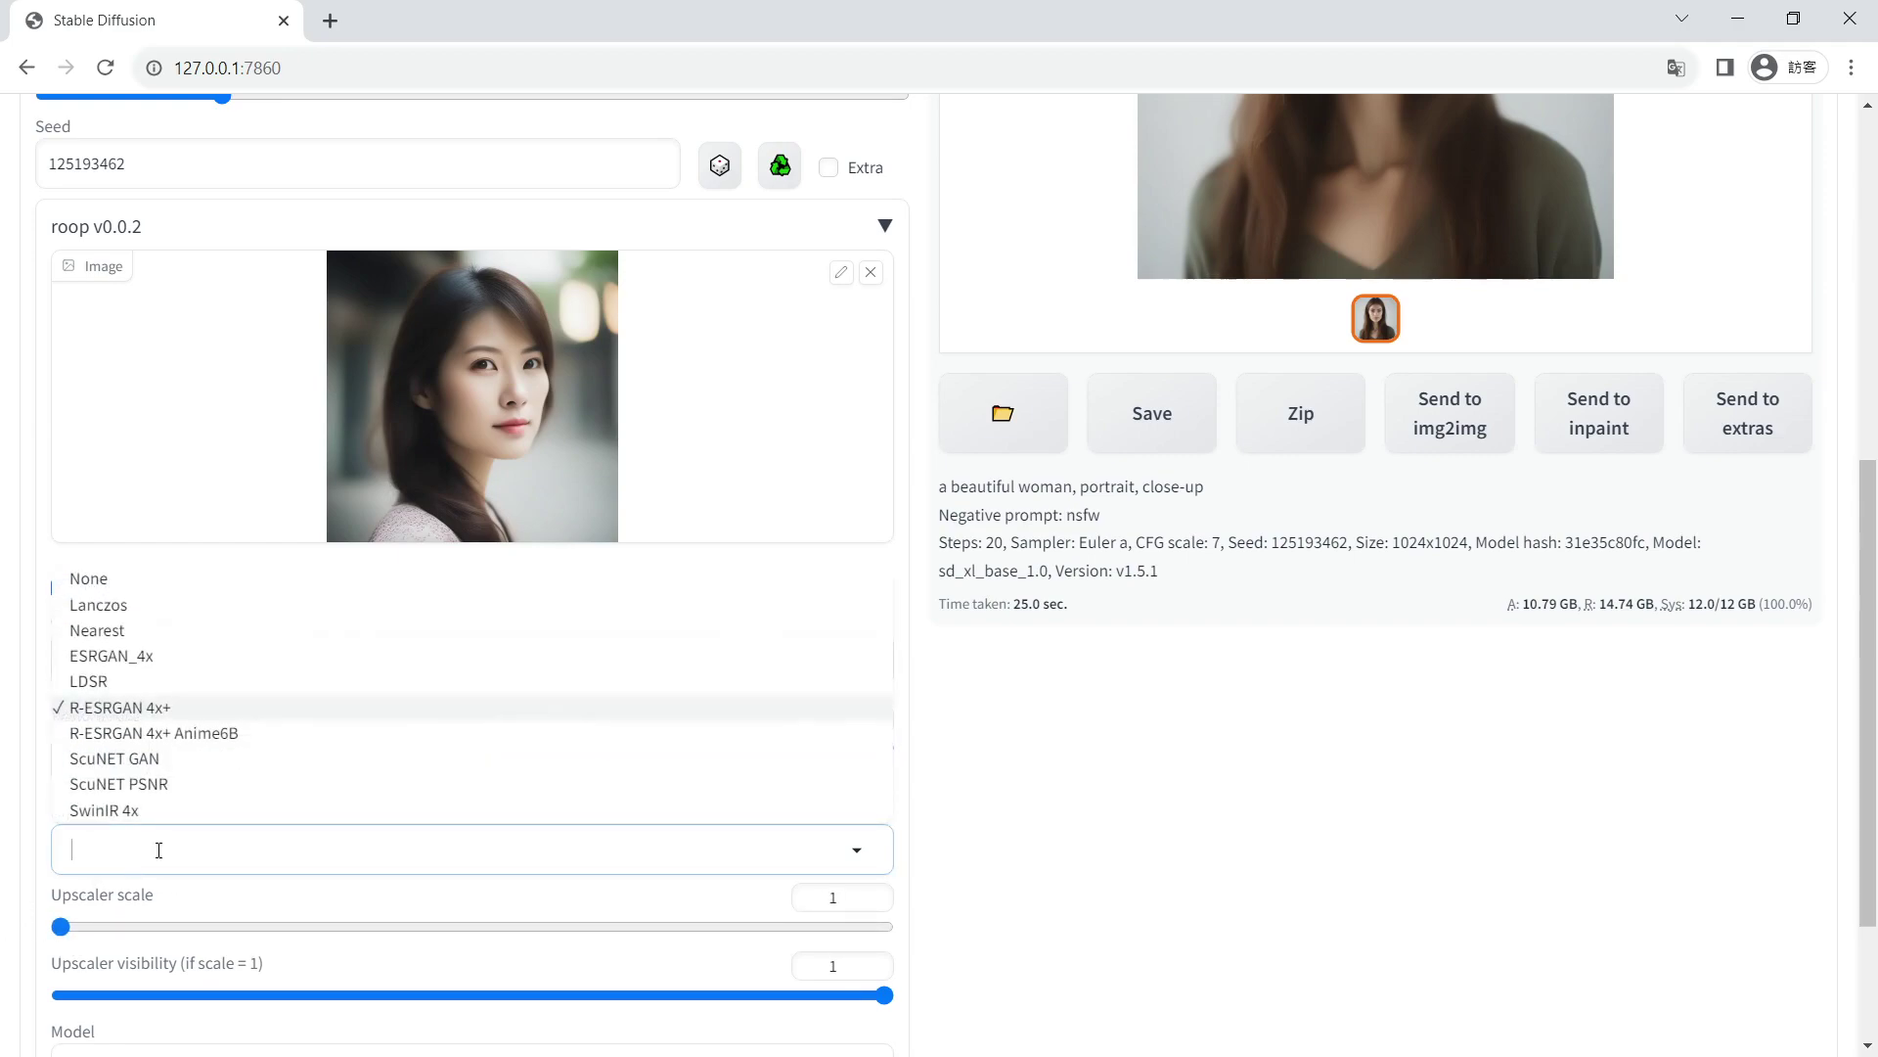
pyautogui.click(133, 583)
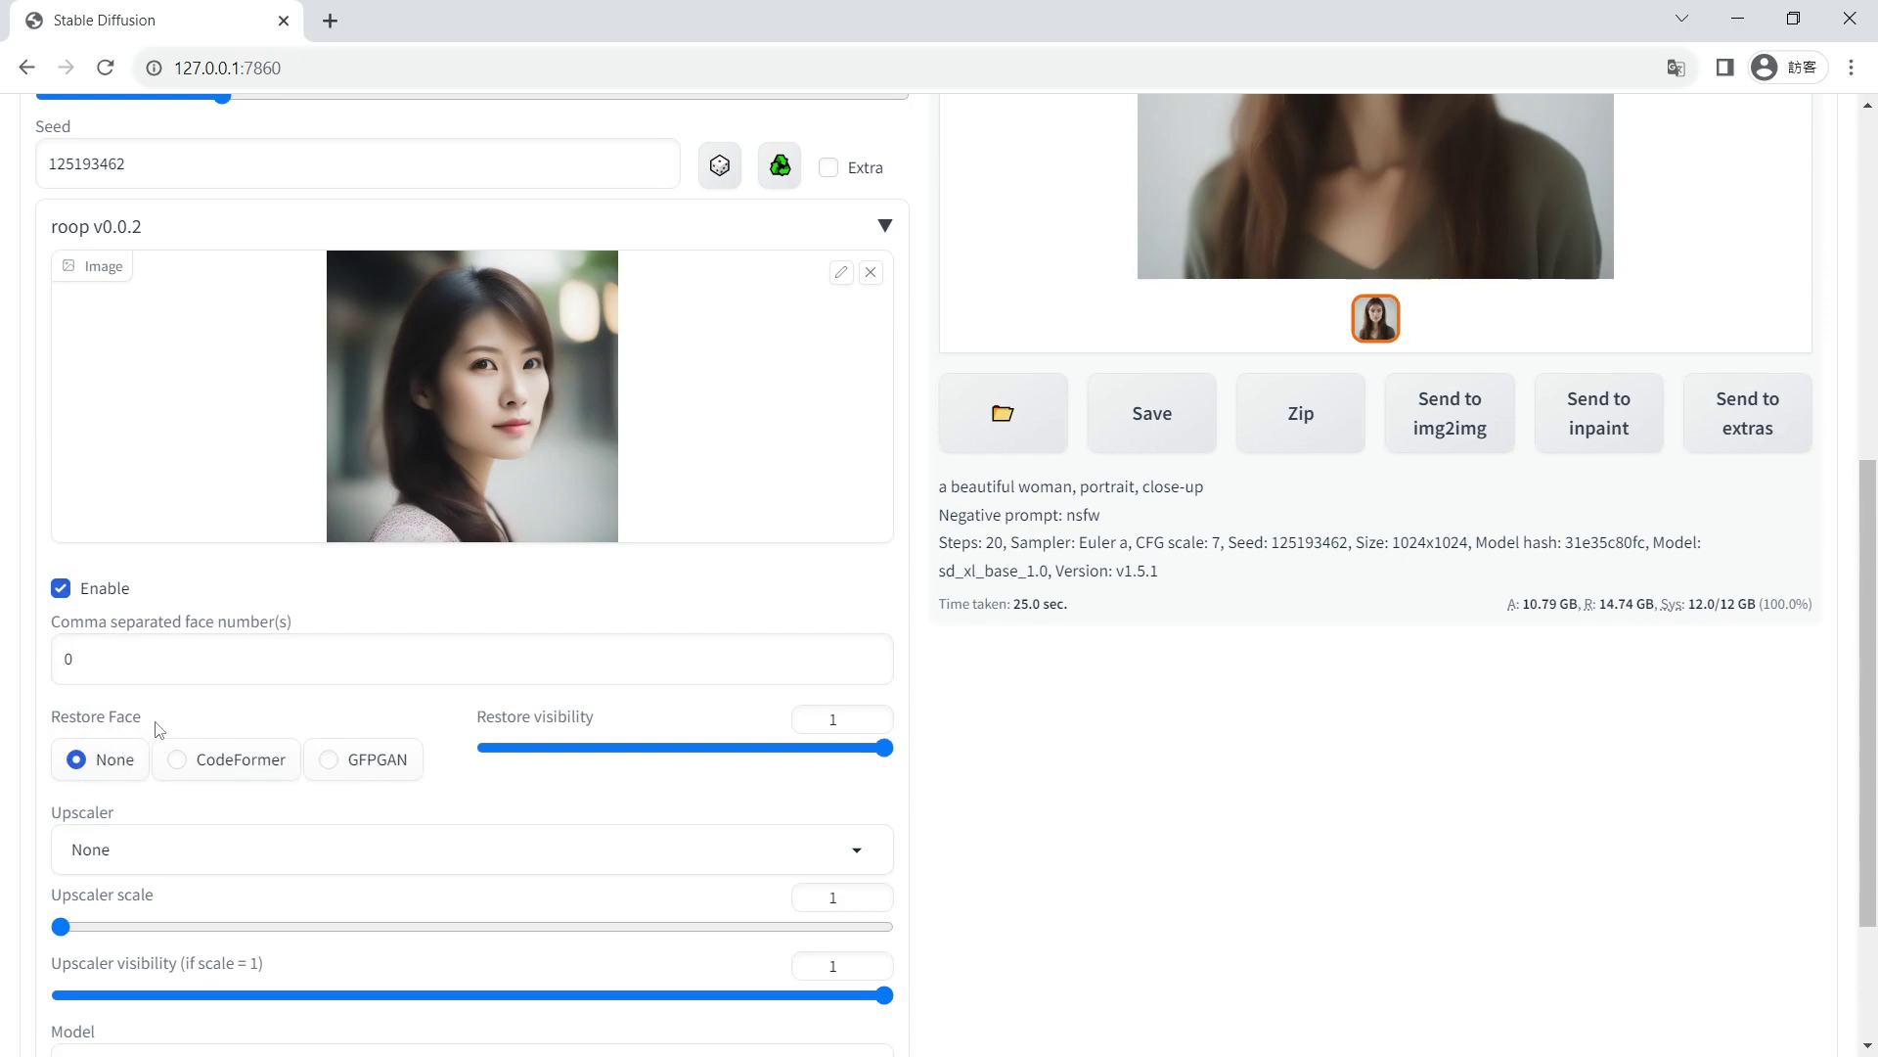
# - Generate the portrait with the roop face swap and no face restoration
pyautogui.moveTo(155, 721); pyautogui.dragTo(15, 727)
pyautogui.click(96, 722)
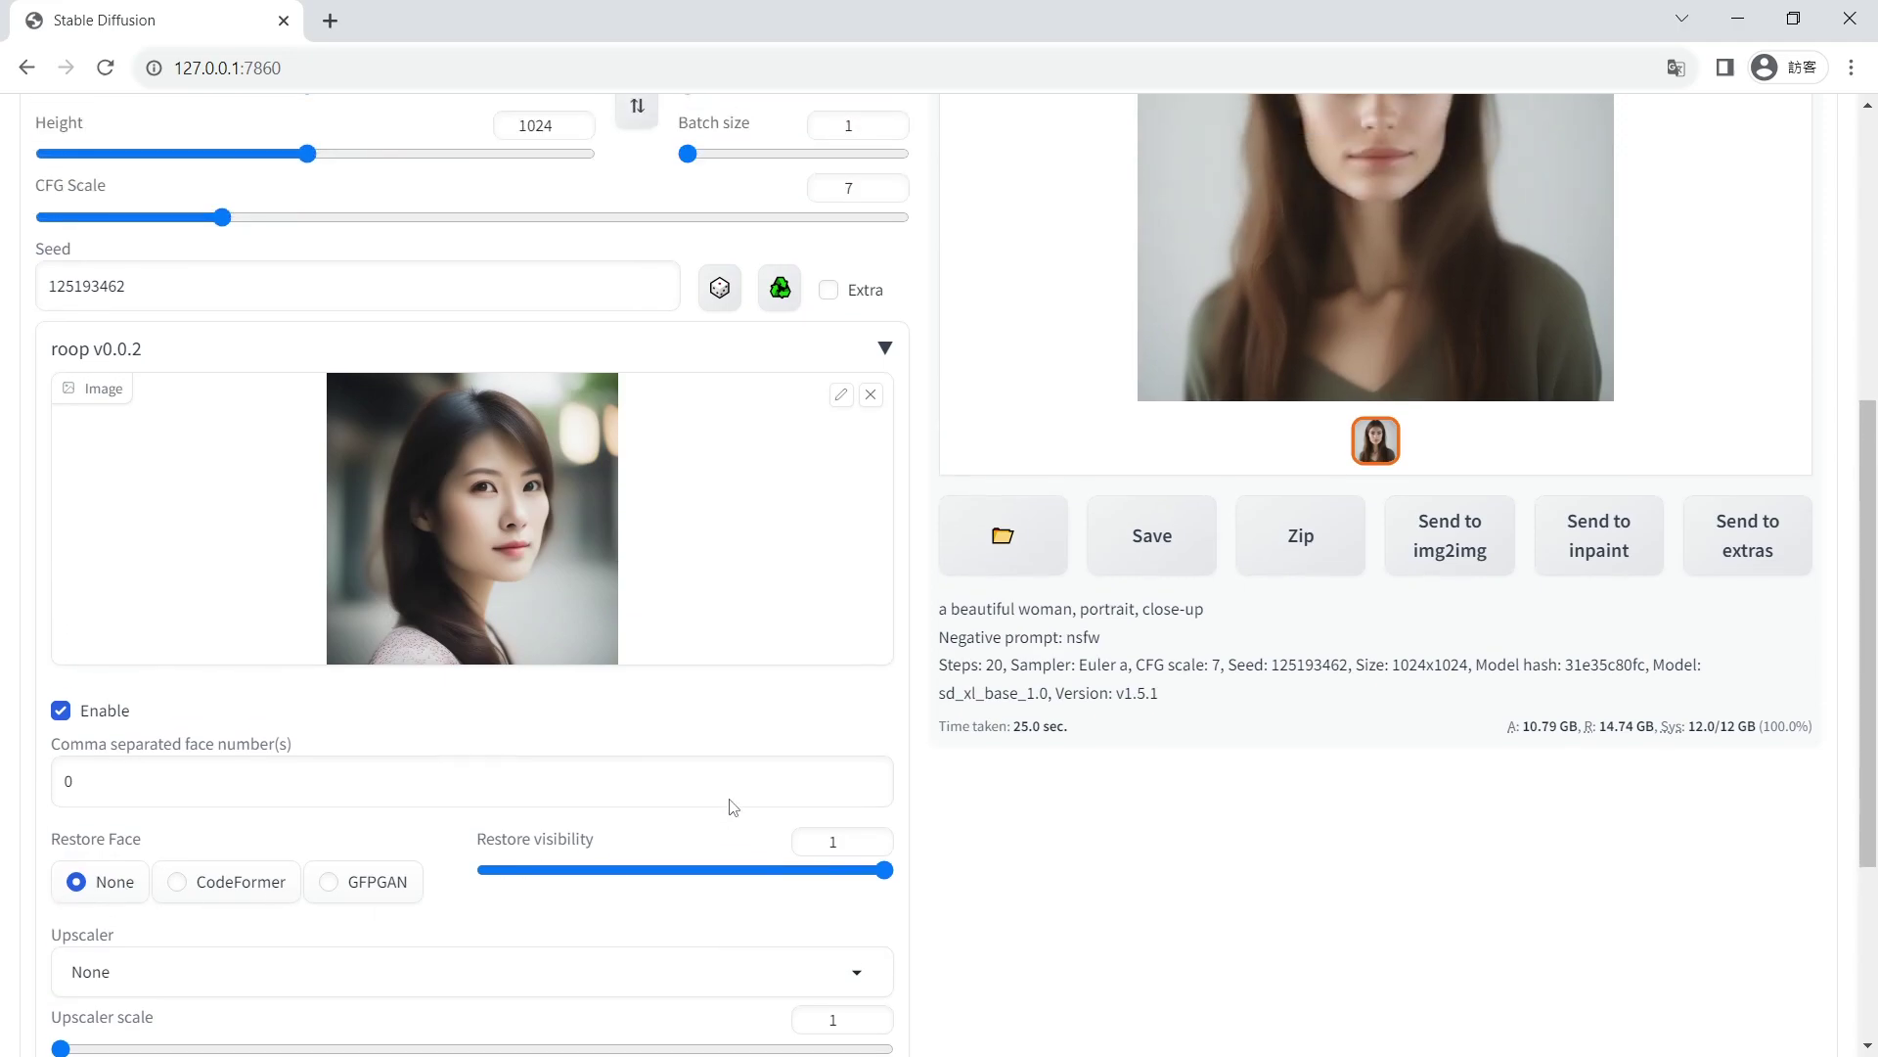
pyautogui.scroll(1, 731, 798)
pyautogui.scroll(5, 731, 799)
pyautogui.click(1626, 304)
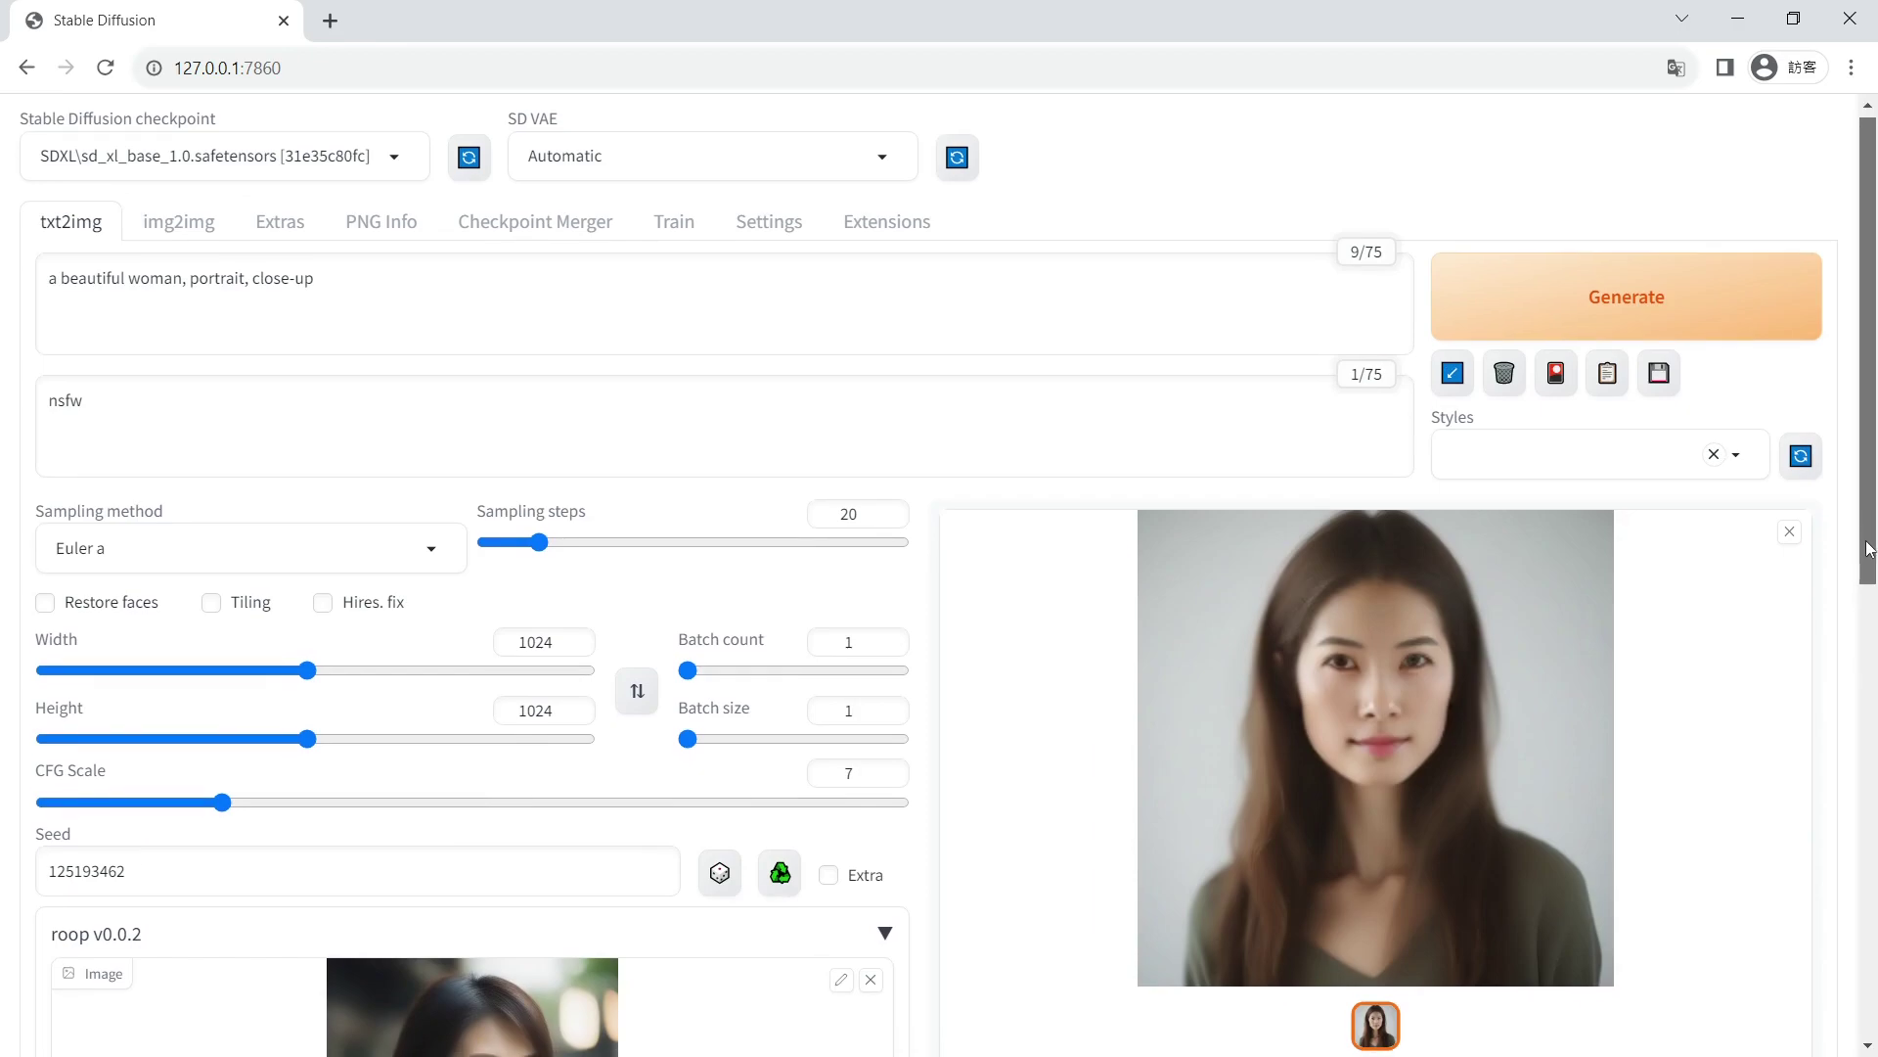
# - Compare the swapped face with the source image and inspect the generated portrait at full size
pyautogui.moveTo(1870, 537); pyautogui.dragTo(1870, 732)
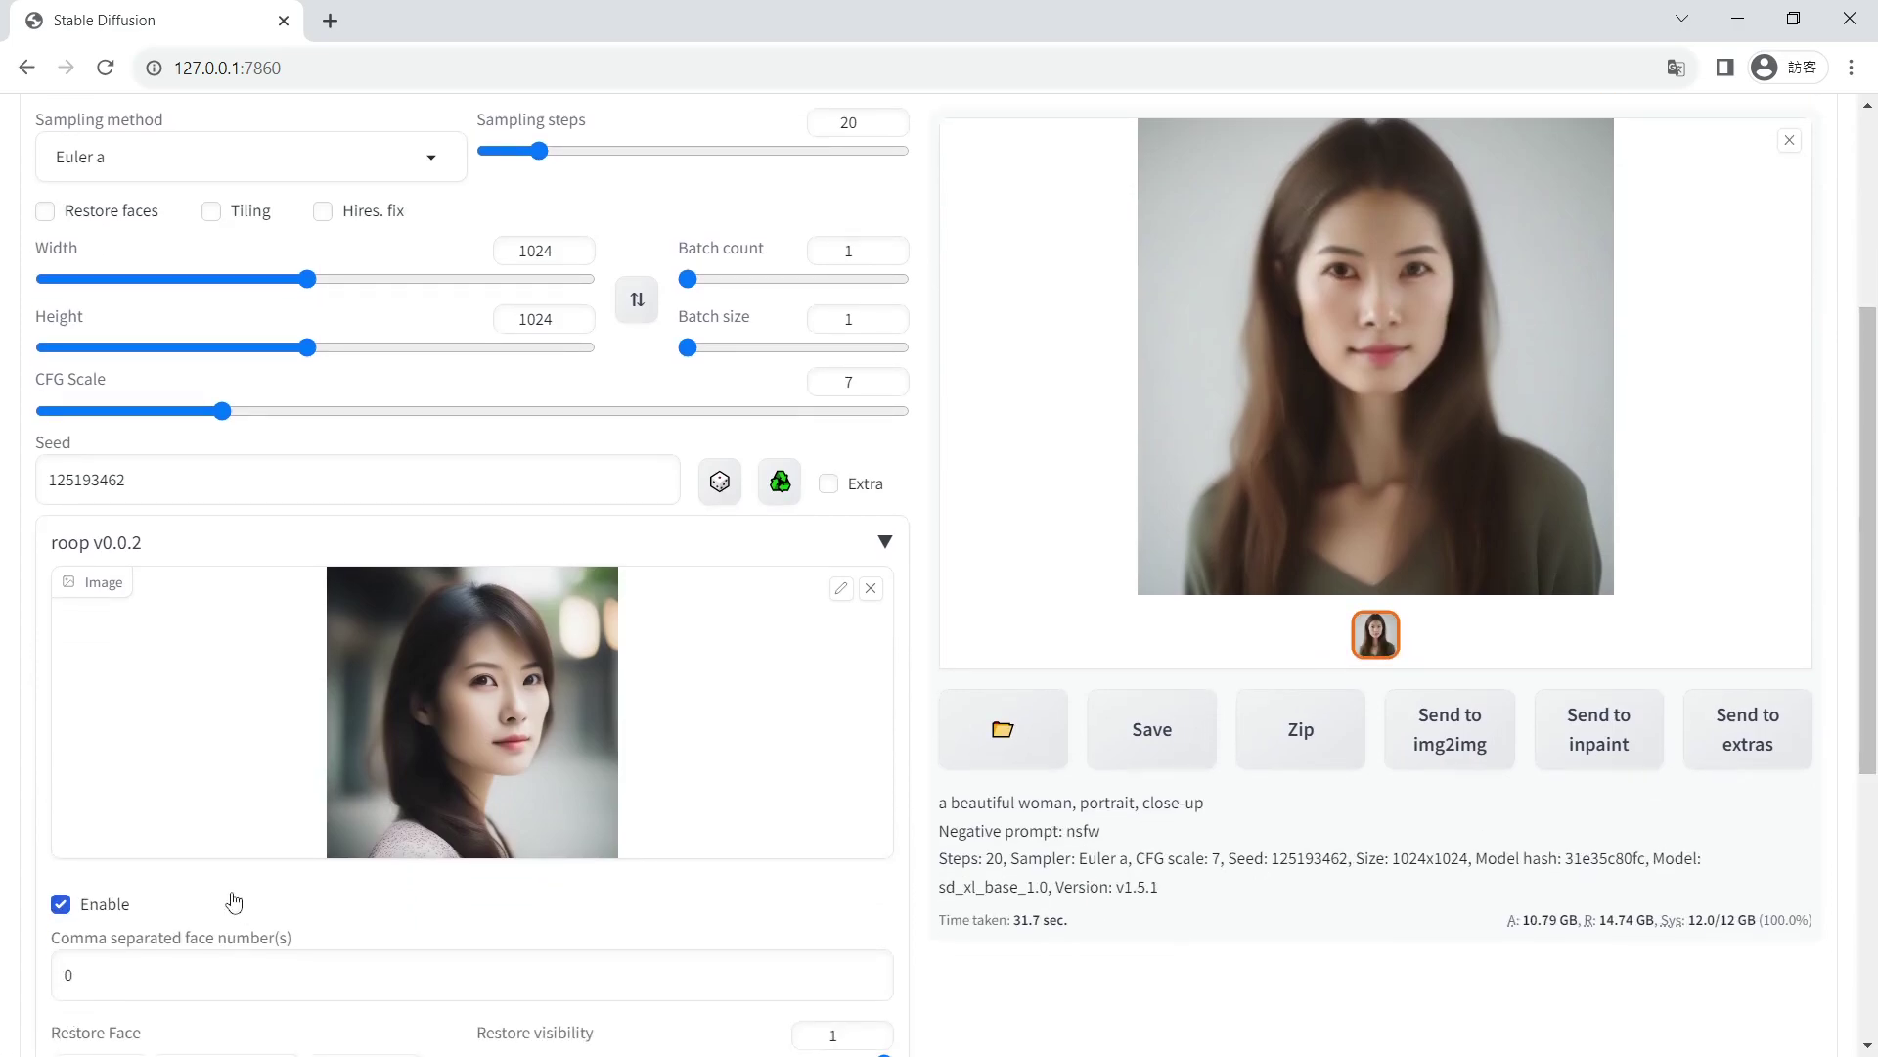
pyautogui.scroll(-1, 302, 867)
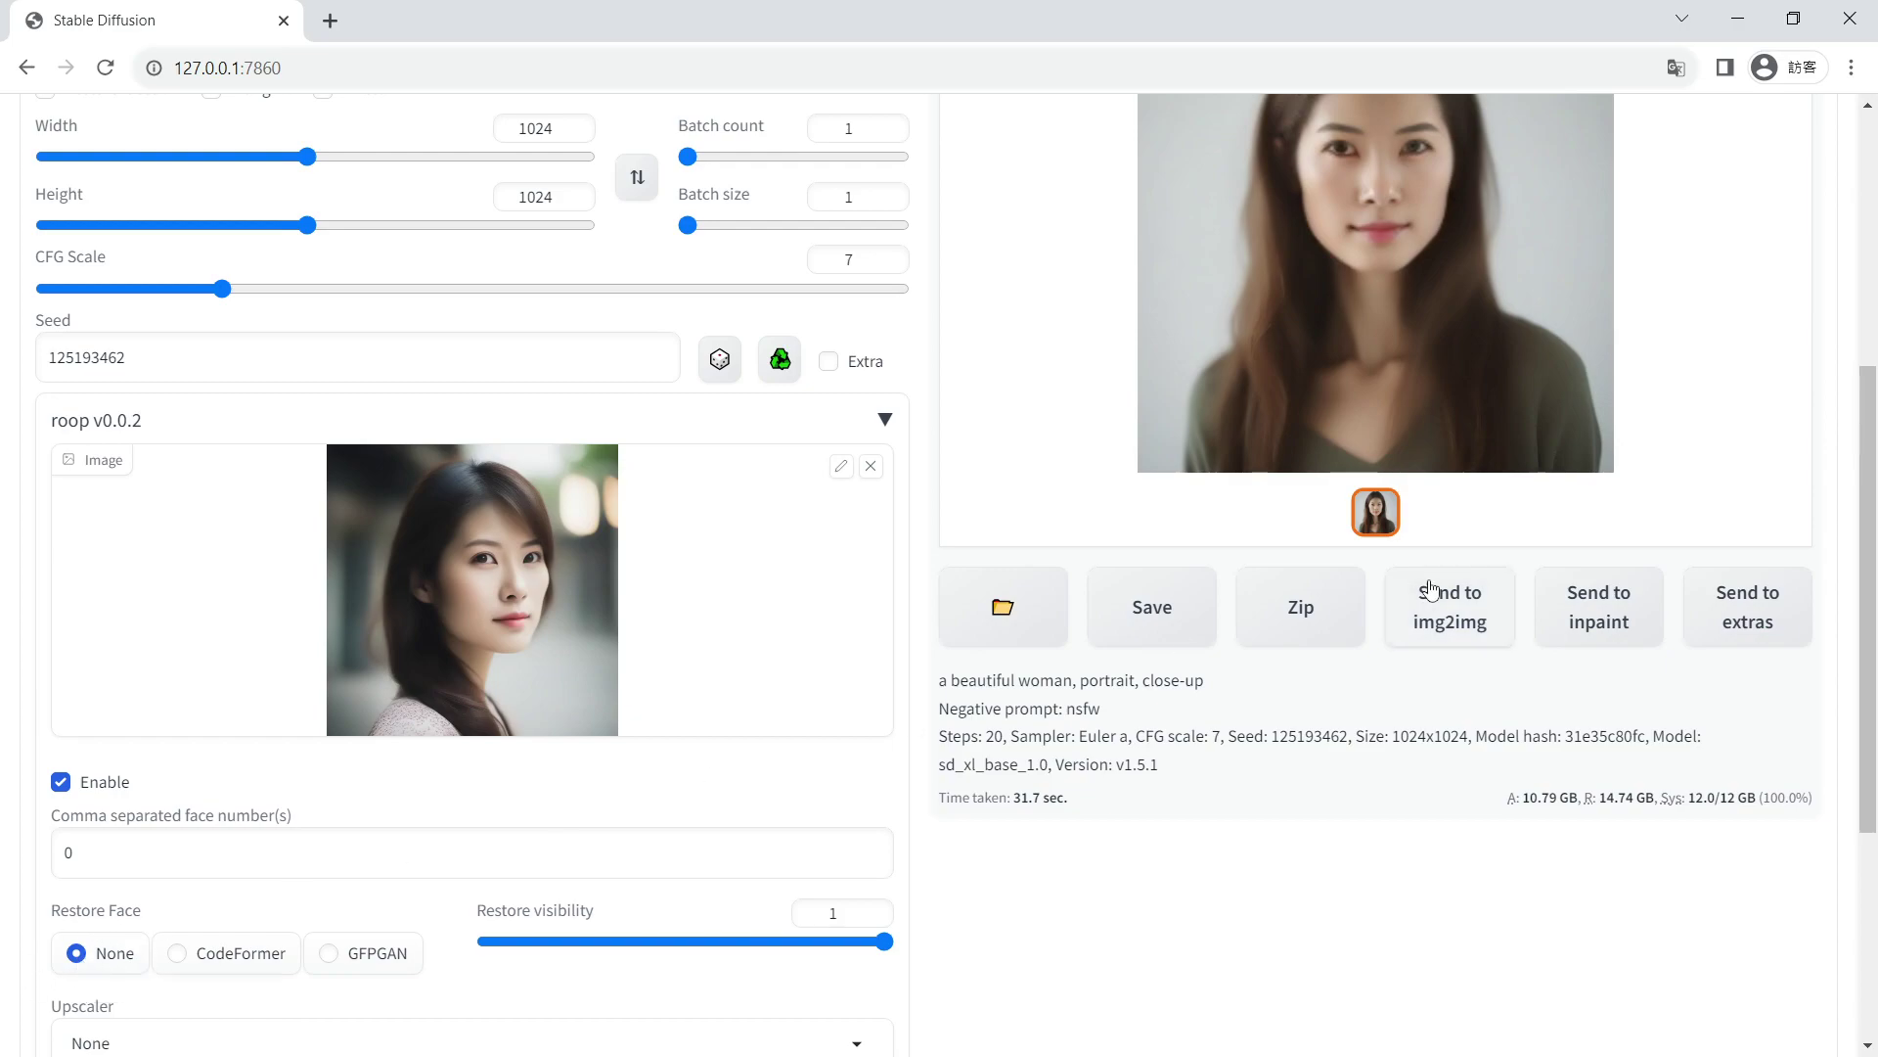
pyautogui.scroll(1, 1389, 548)
pyautogui.click(1373, 514)
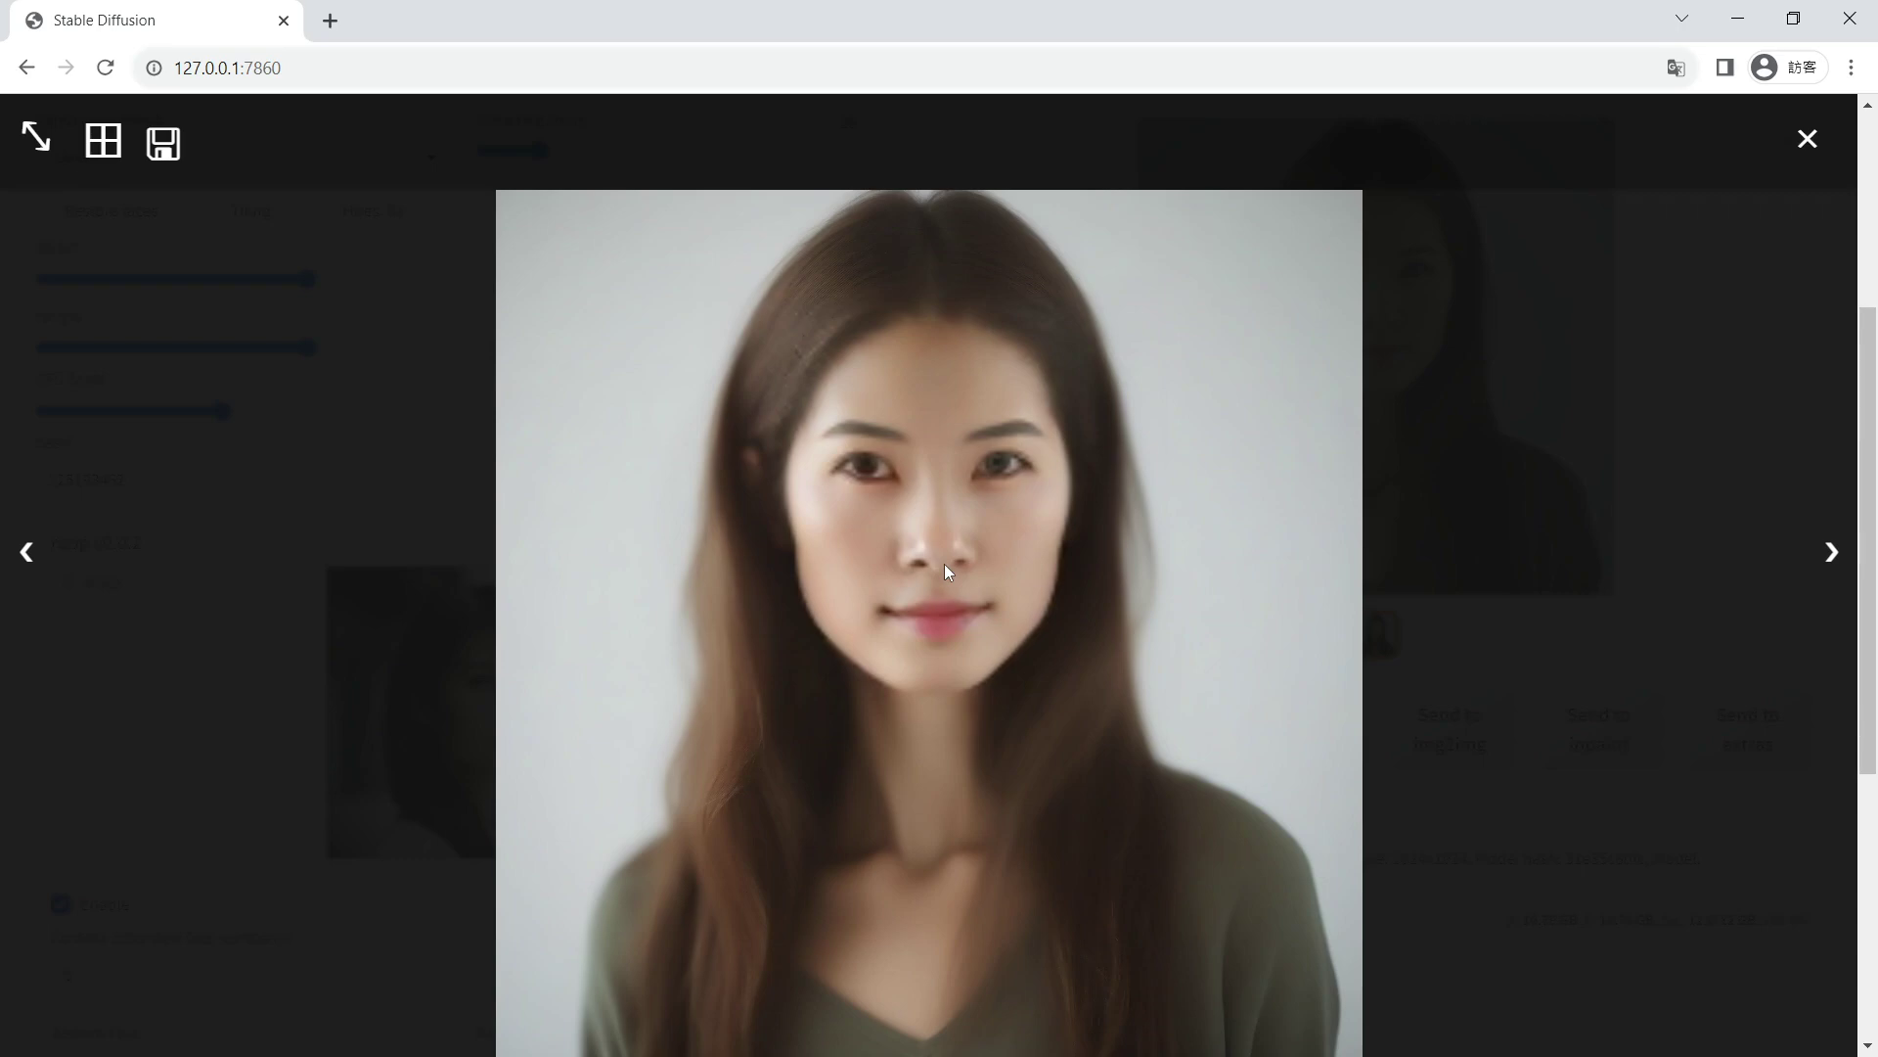
pyautogui.click(1501, 747)
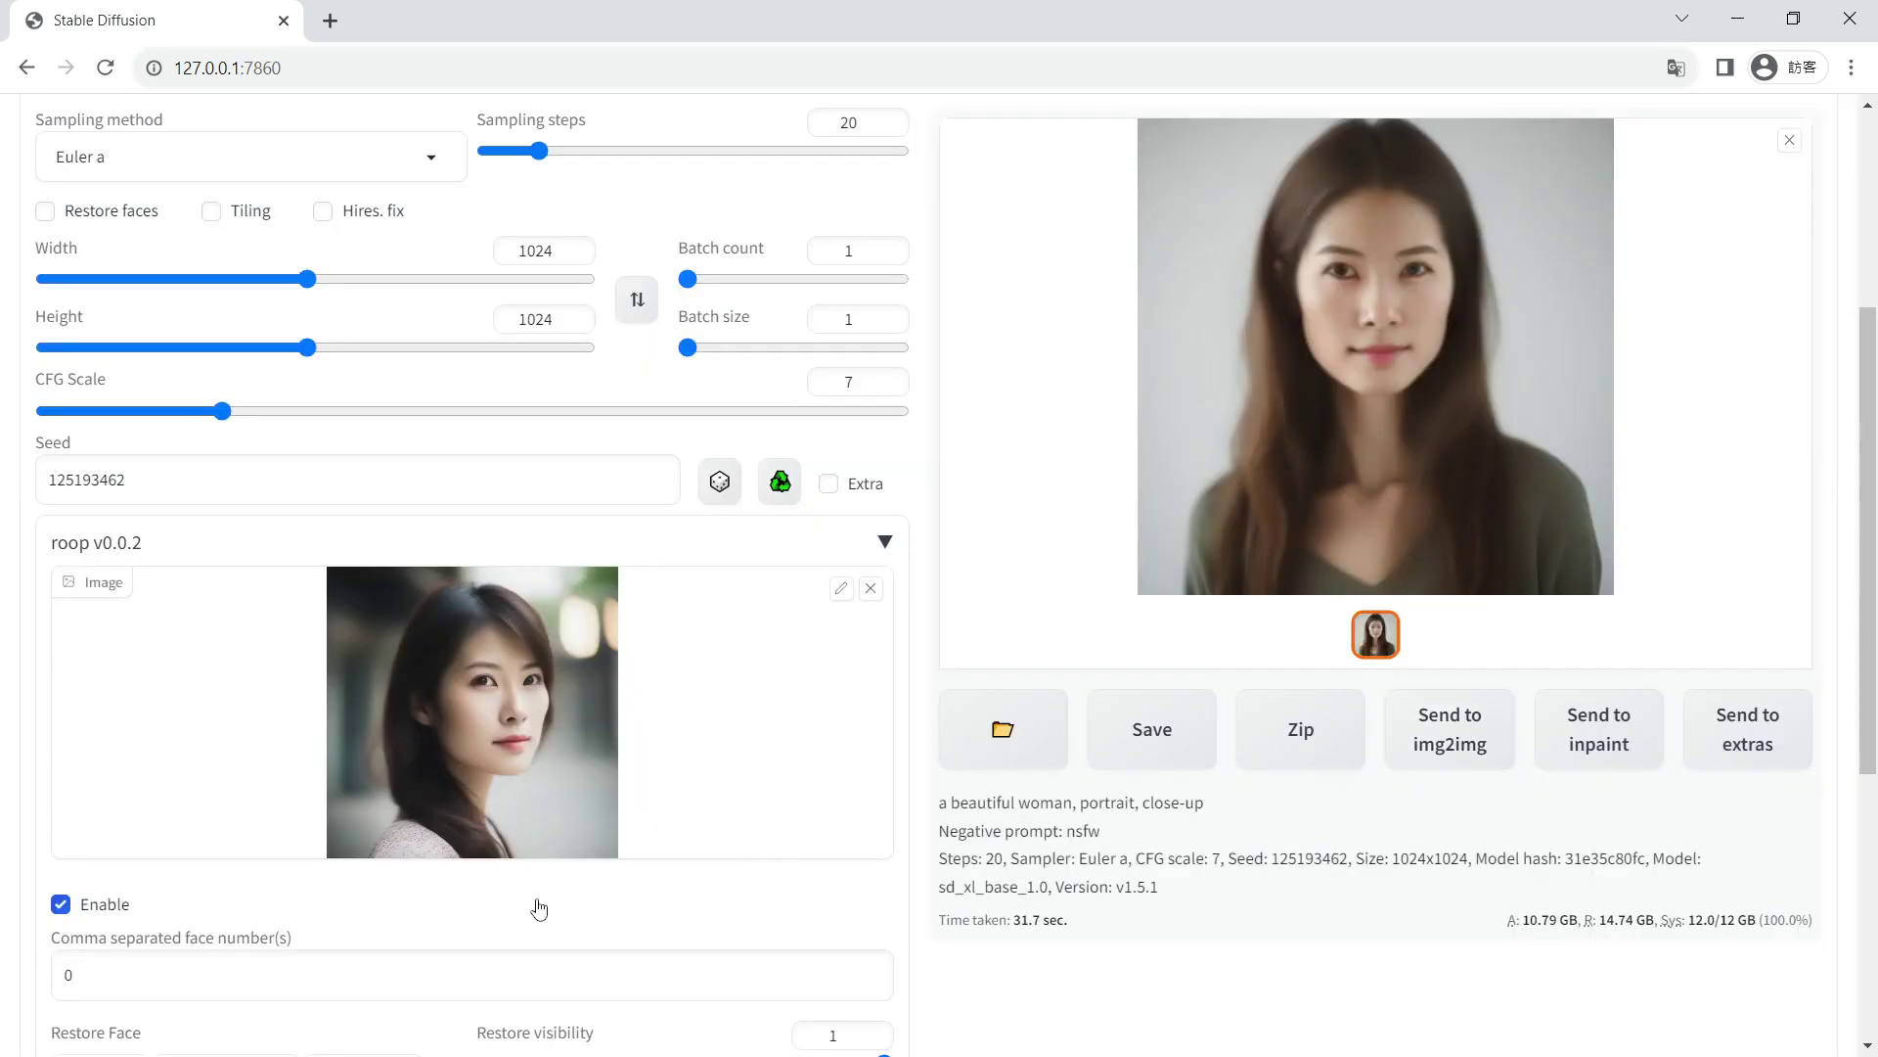
# - Set roop's Restore Face to CodeFormer and generate the portrait again
pyautogui.scroll(-1, 420, 965)
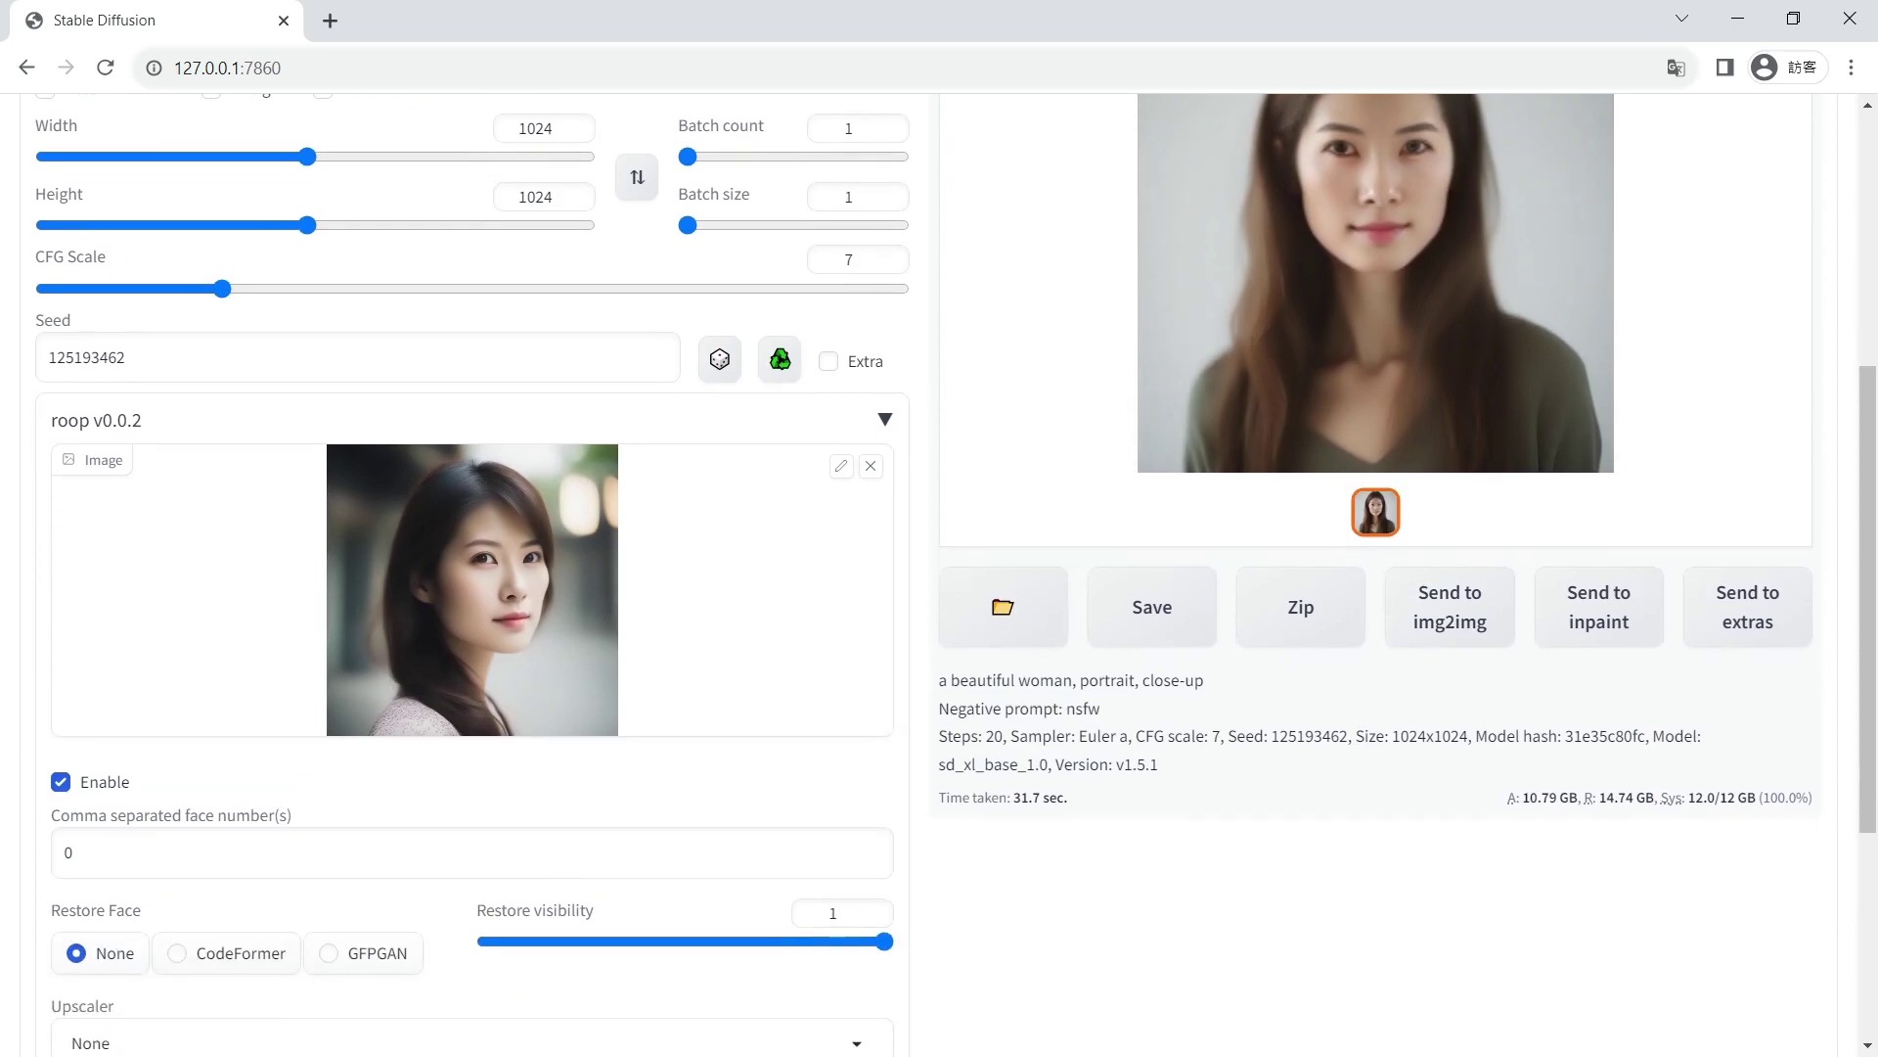
pyautogui.click(194, 955)
pyautogui.scroll(5, 306, 964)
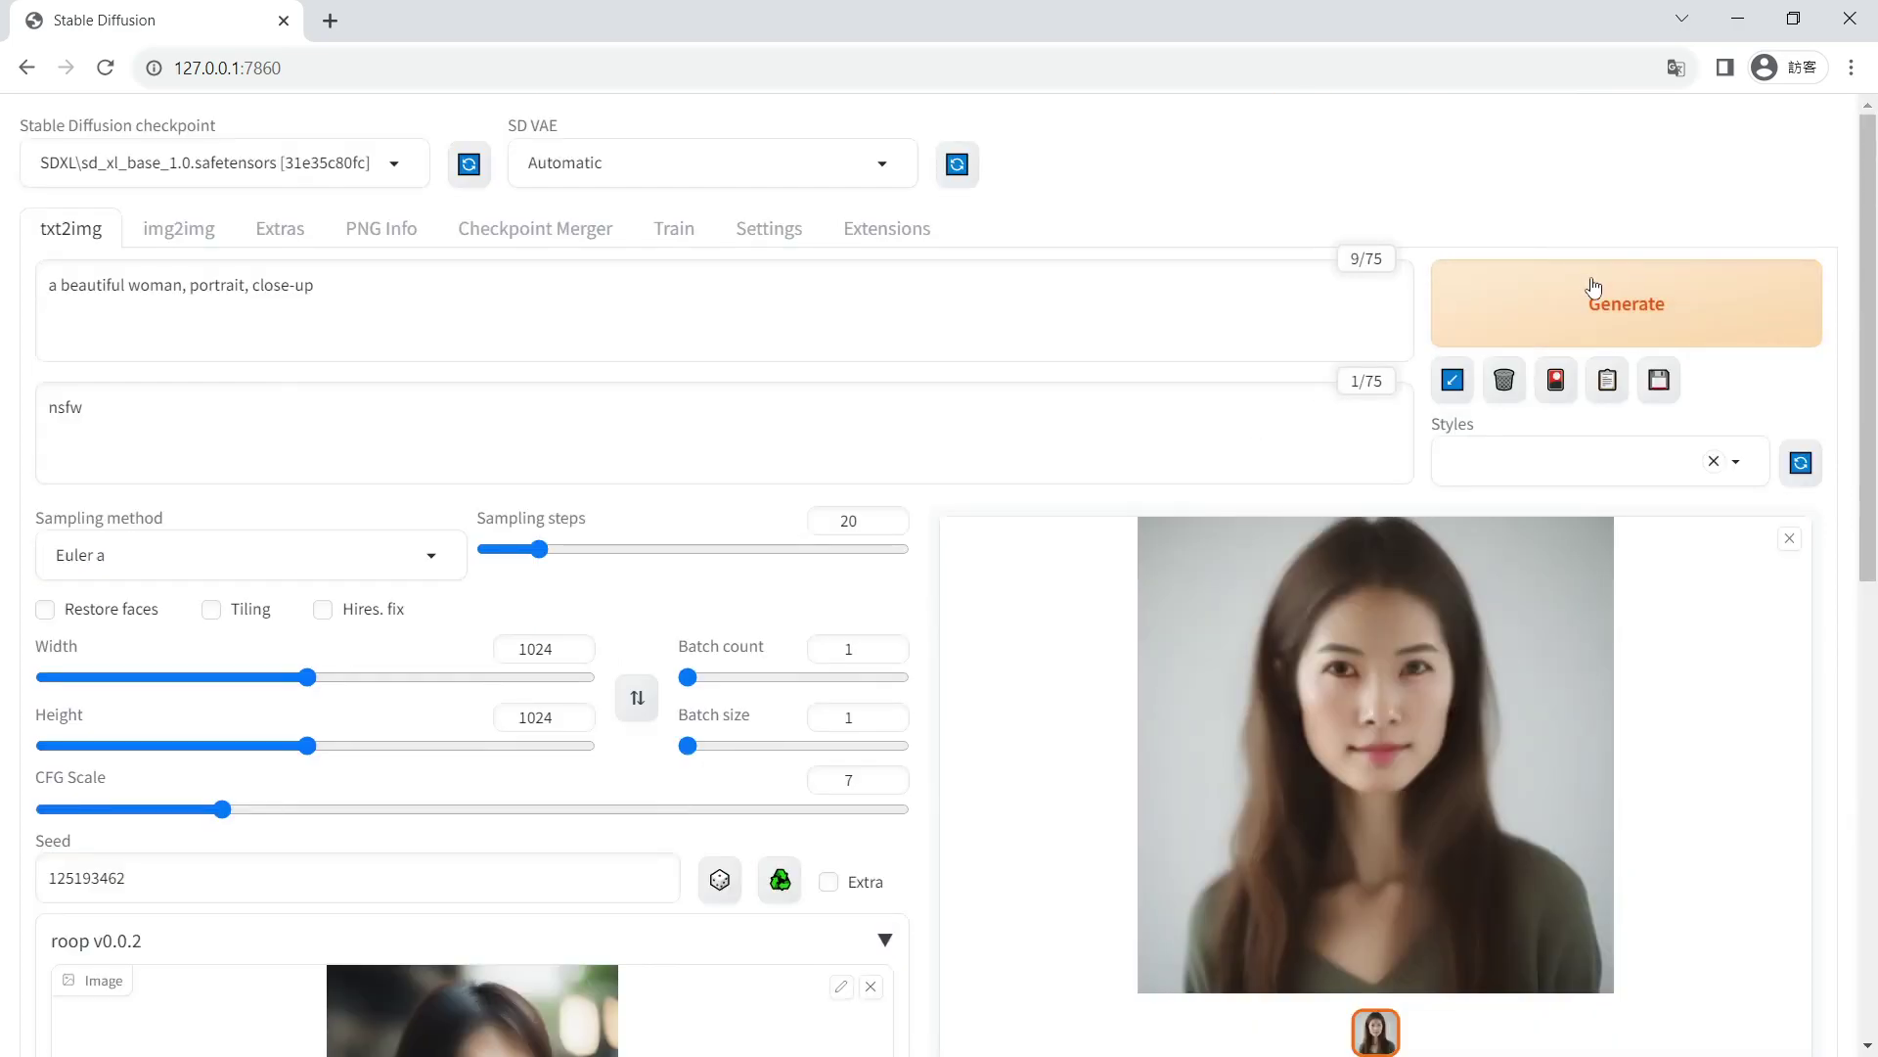
pyautogui.click(1566, 291)
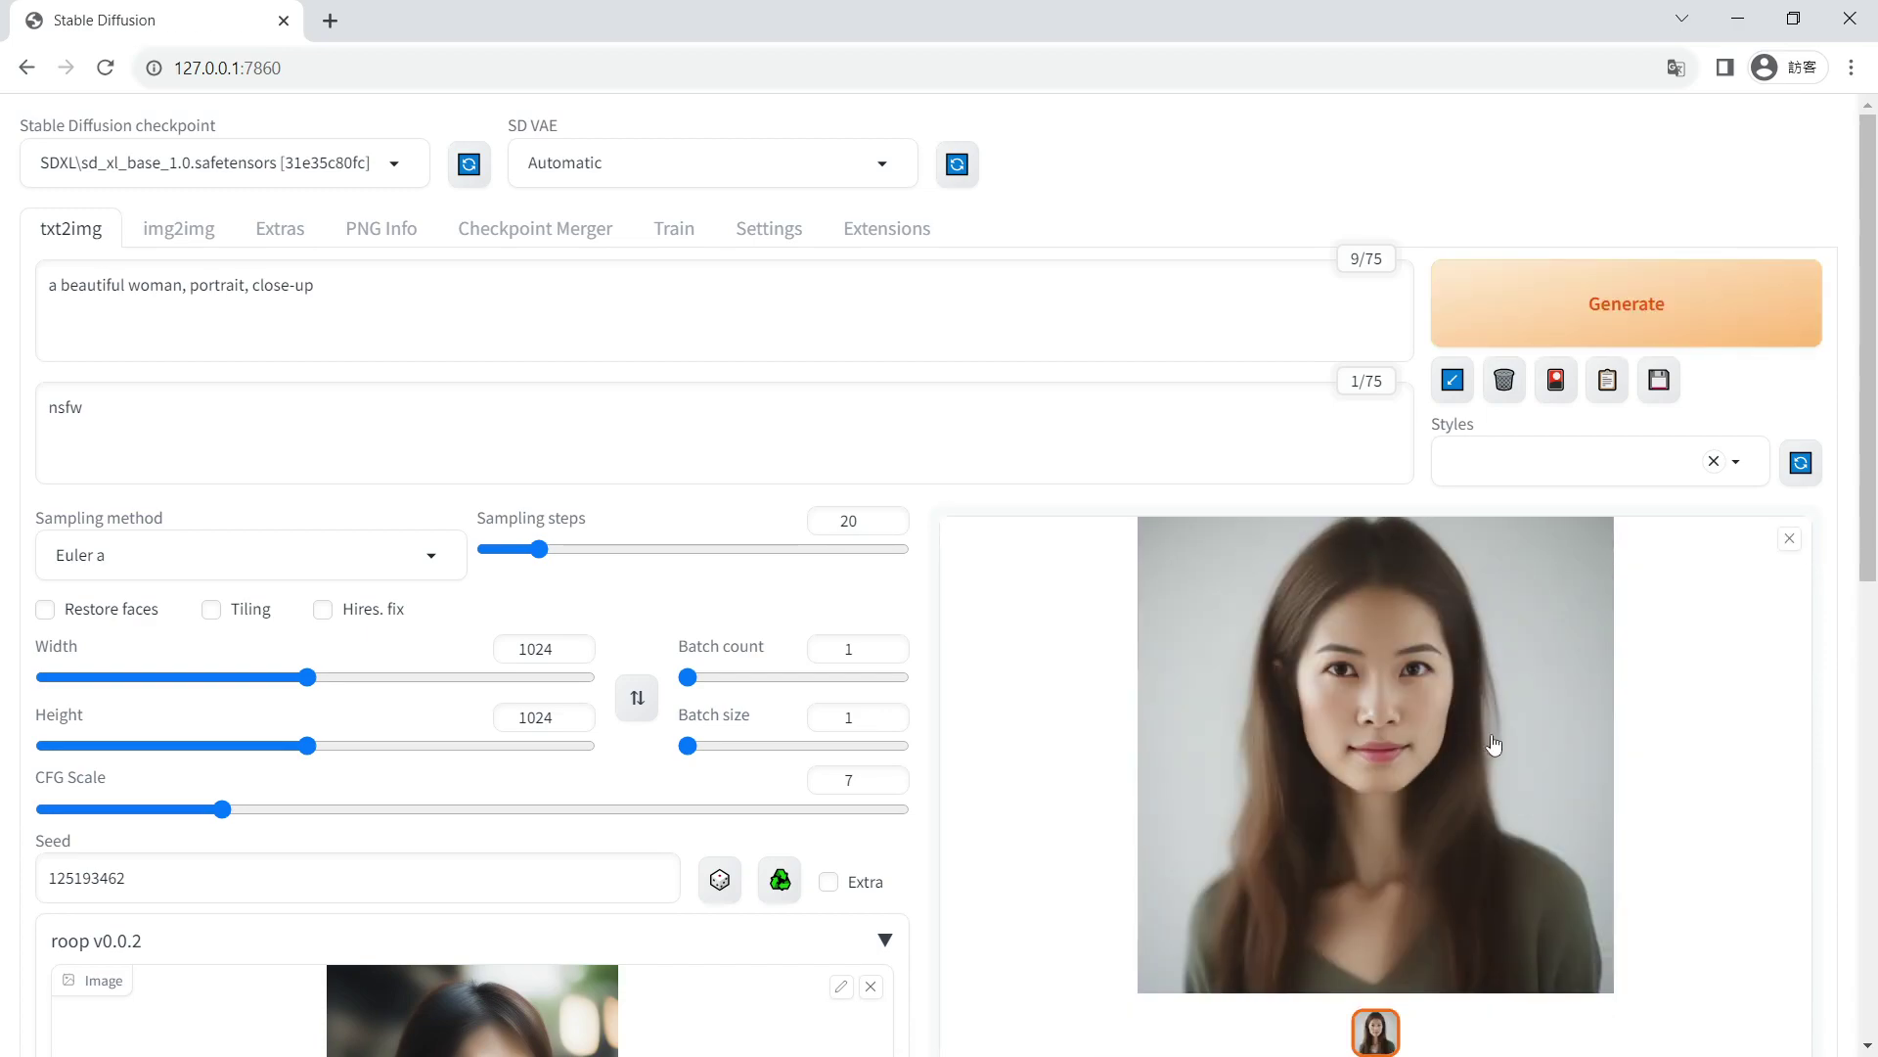
pyautogui.scroll(-1, 1504, 760)
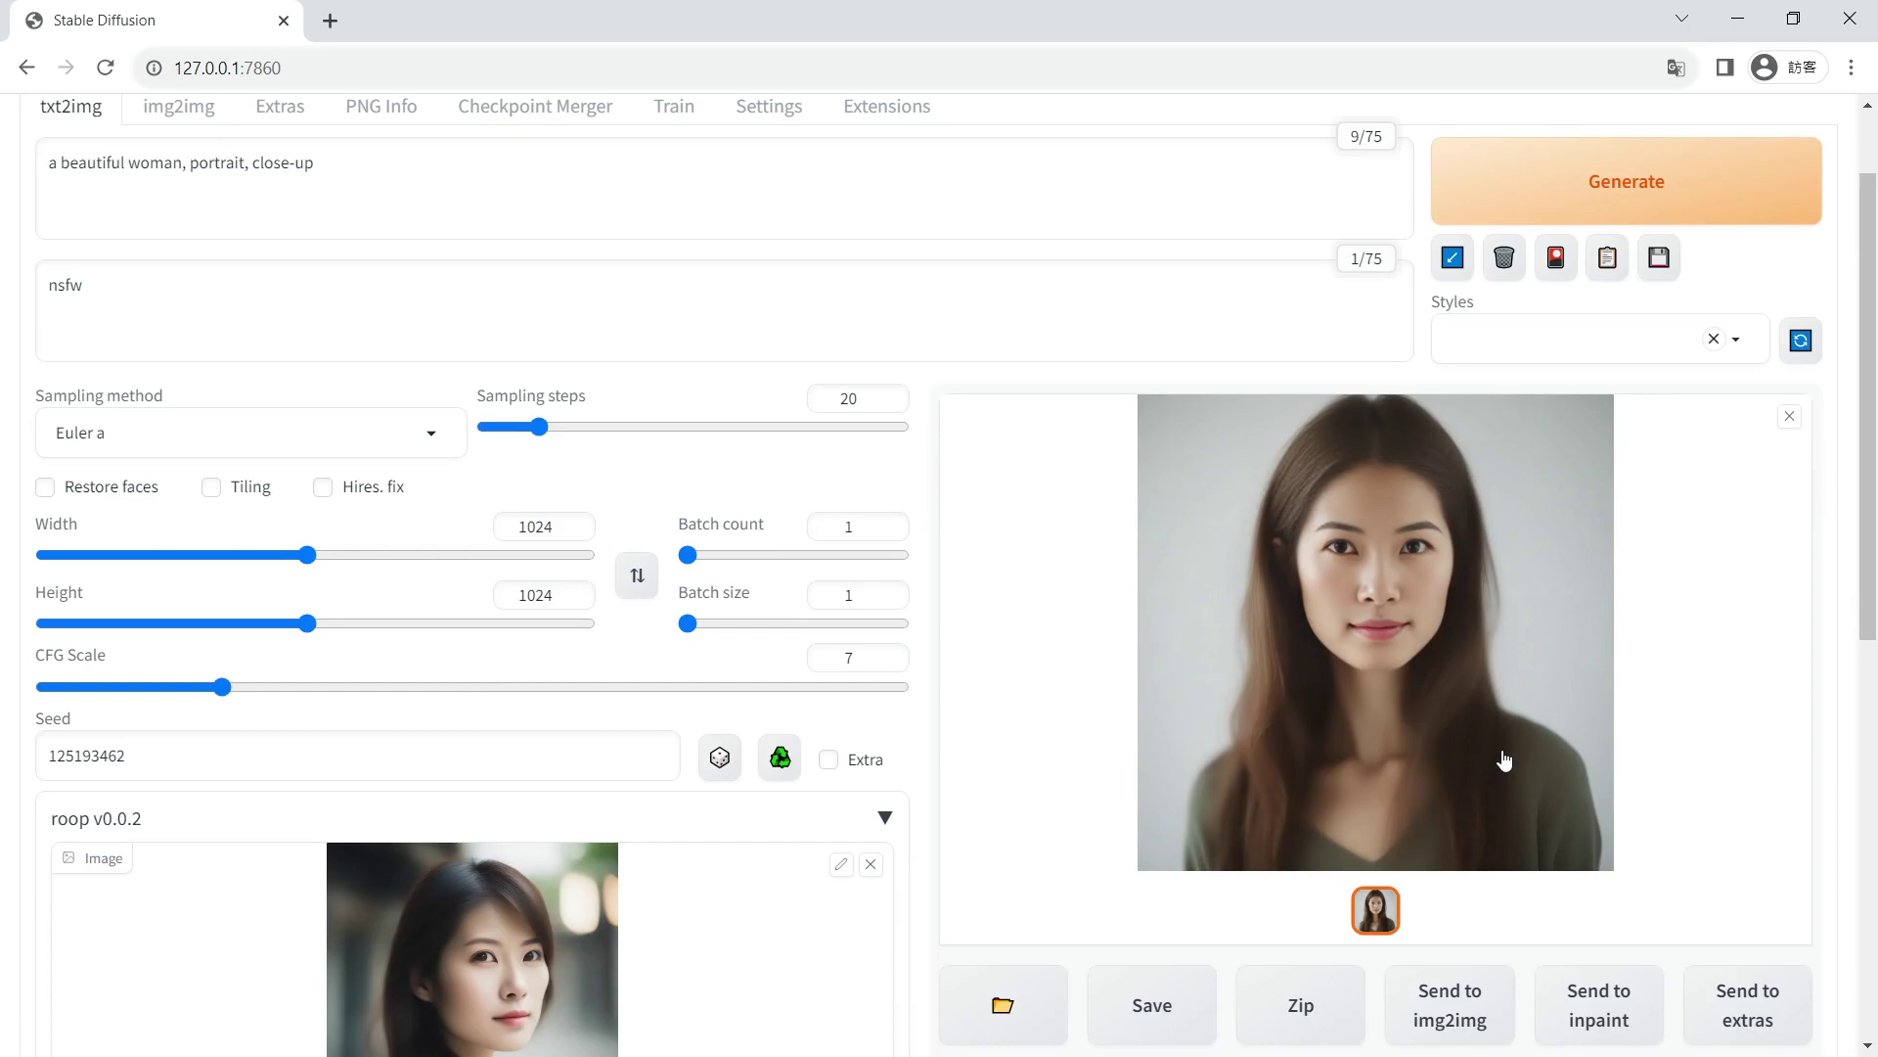
# - Compare the CodeFormer-restored portrait with the roop reference face and inspect it at full size
pyautogui.scroll(-3, 1504, 760)
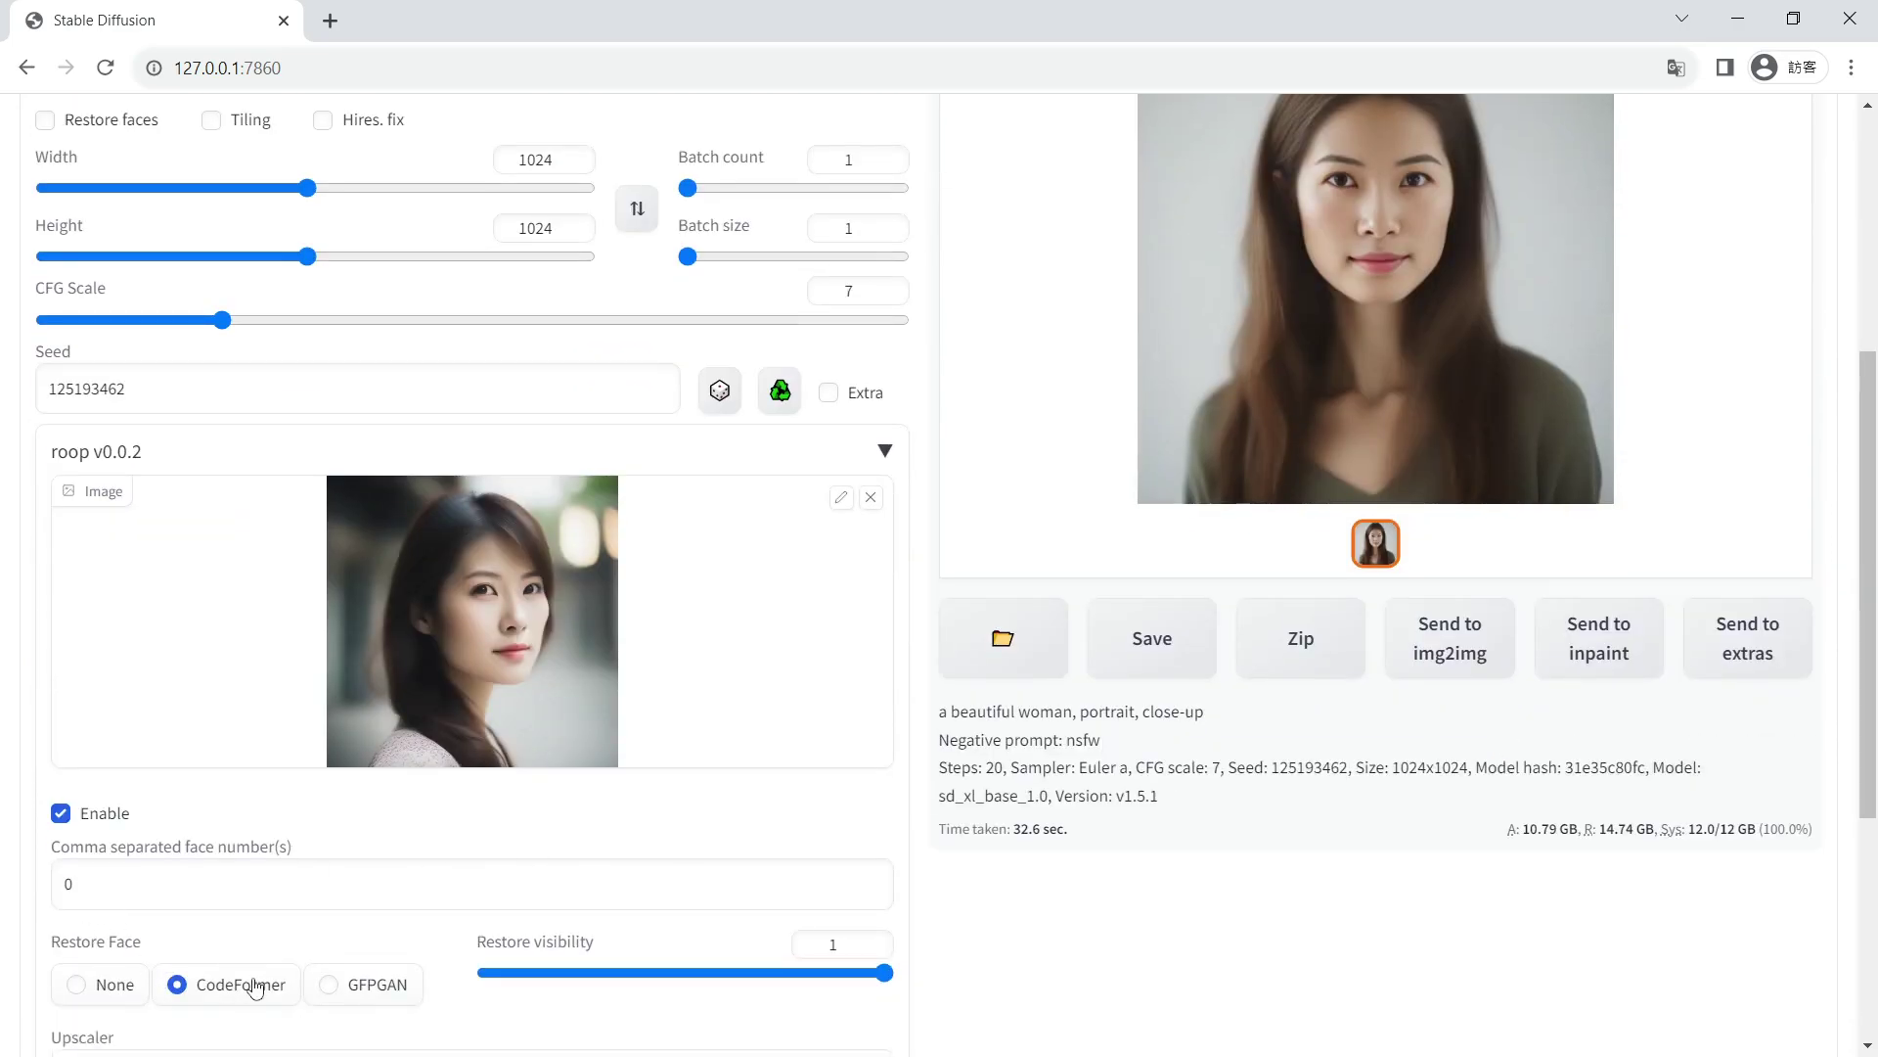
pyautogui.scroll(1, 1421, 713)
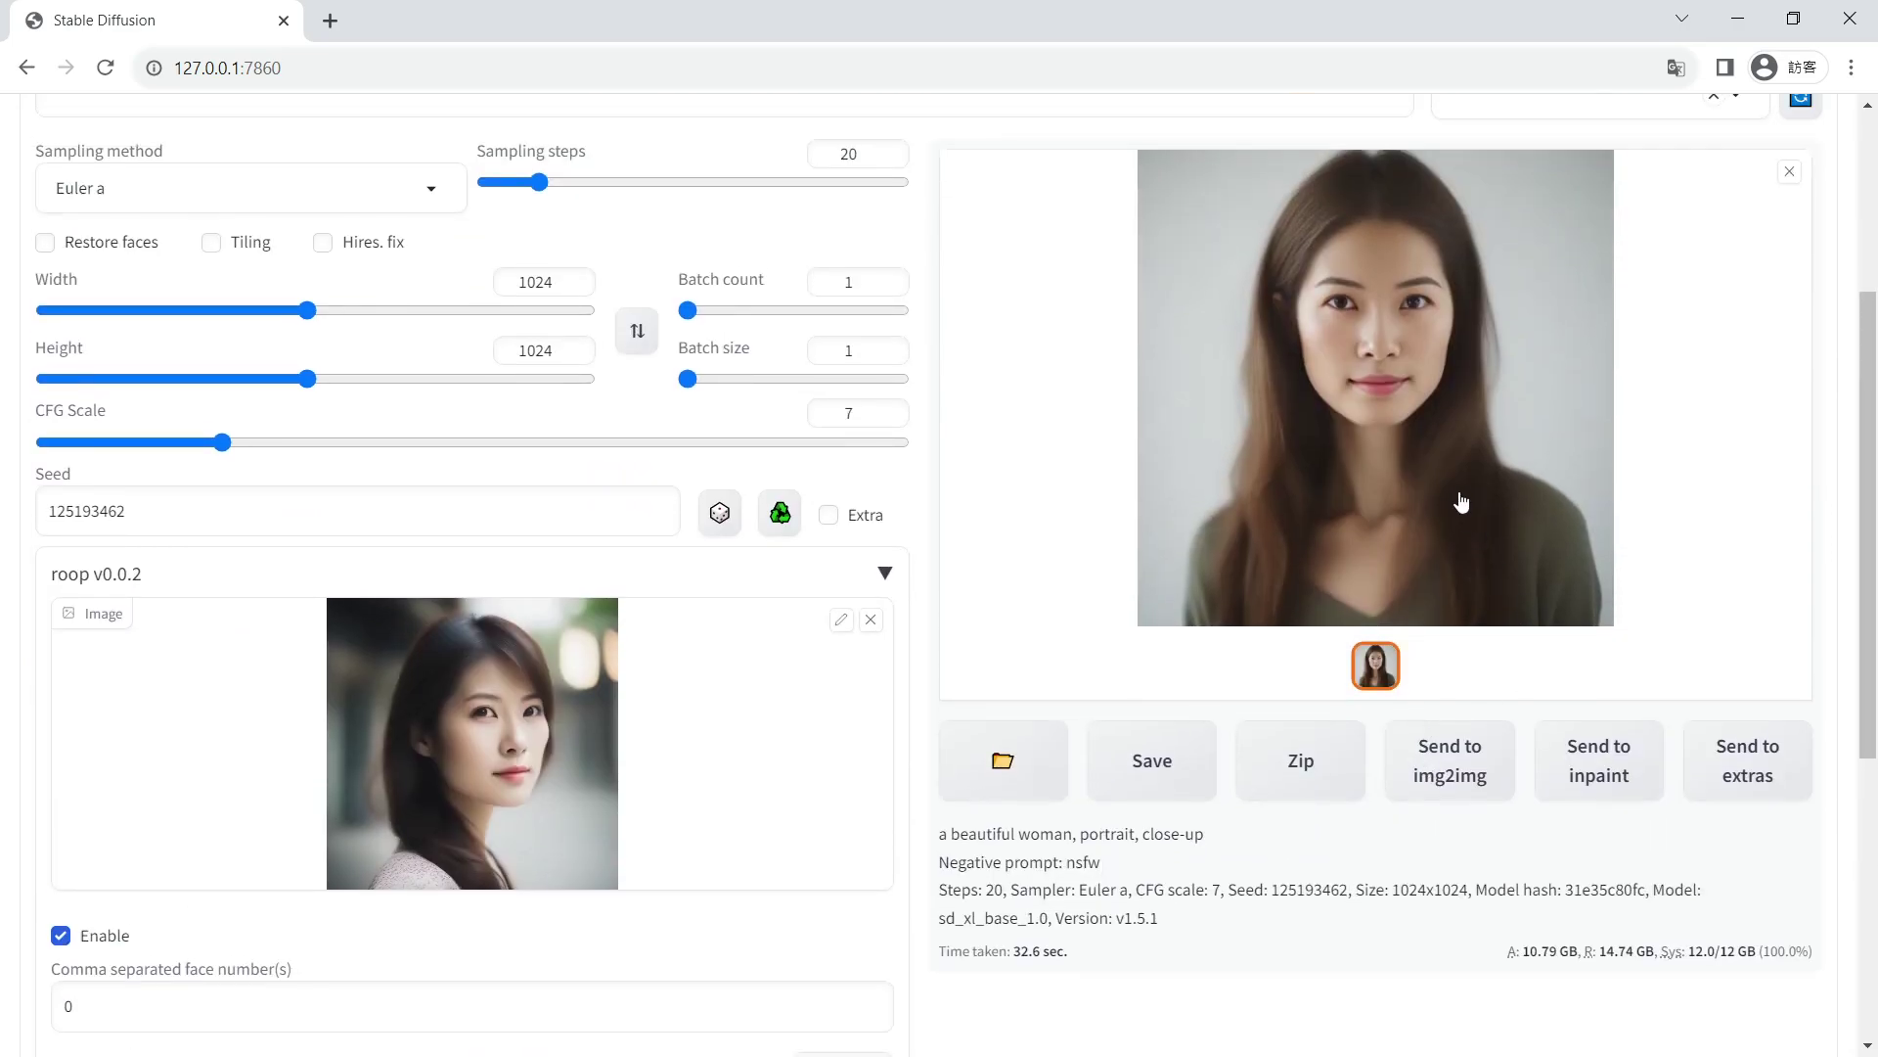
pyautogui.click(1461, 507)
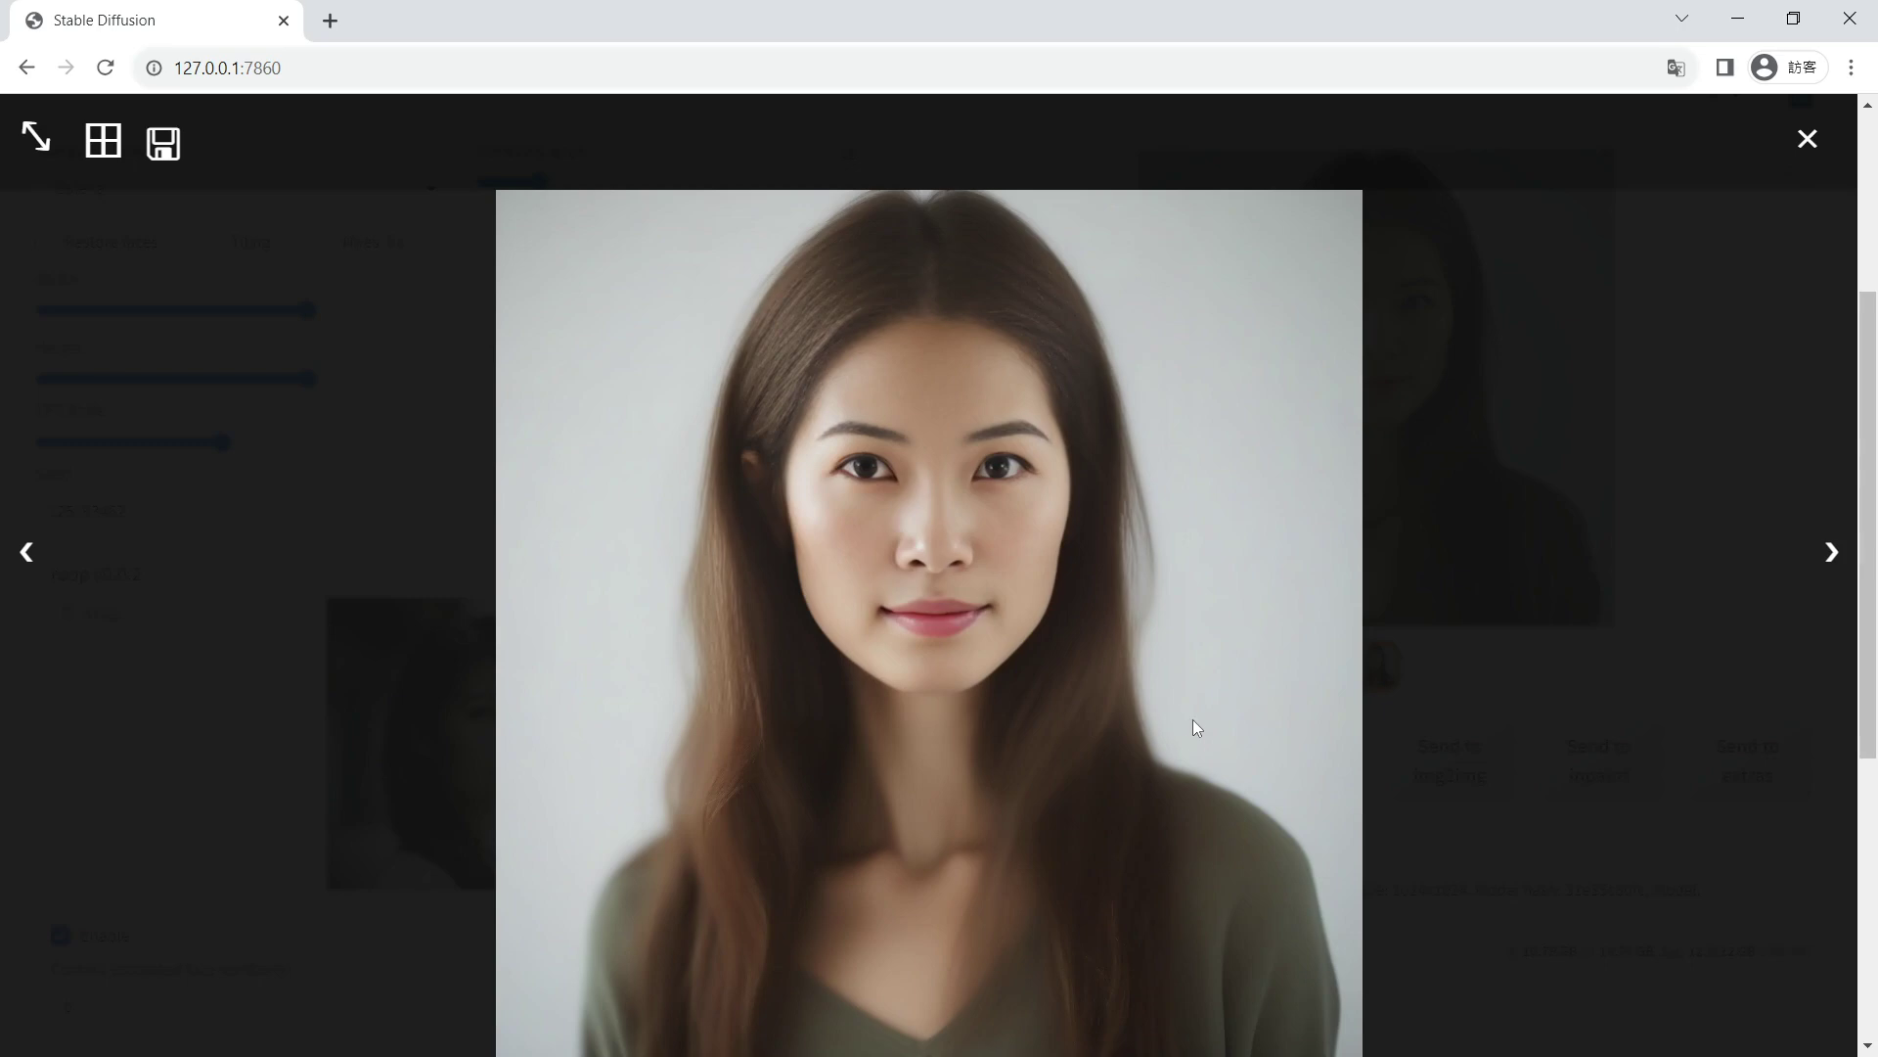
pyautogui.click(1499, 736)
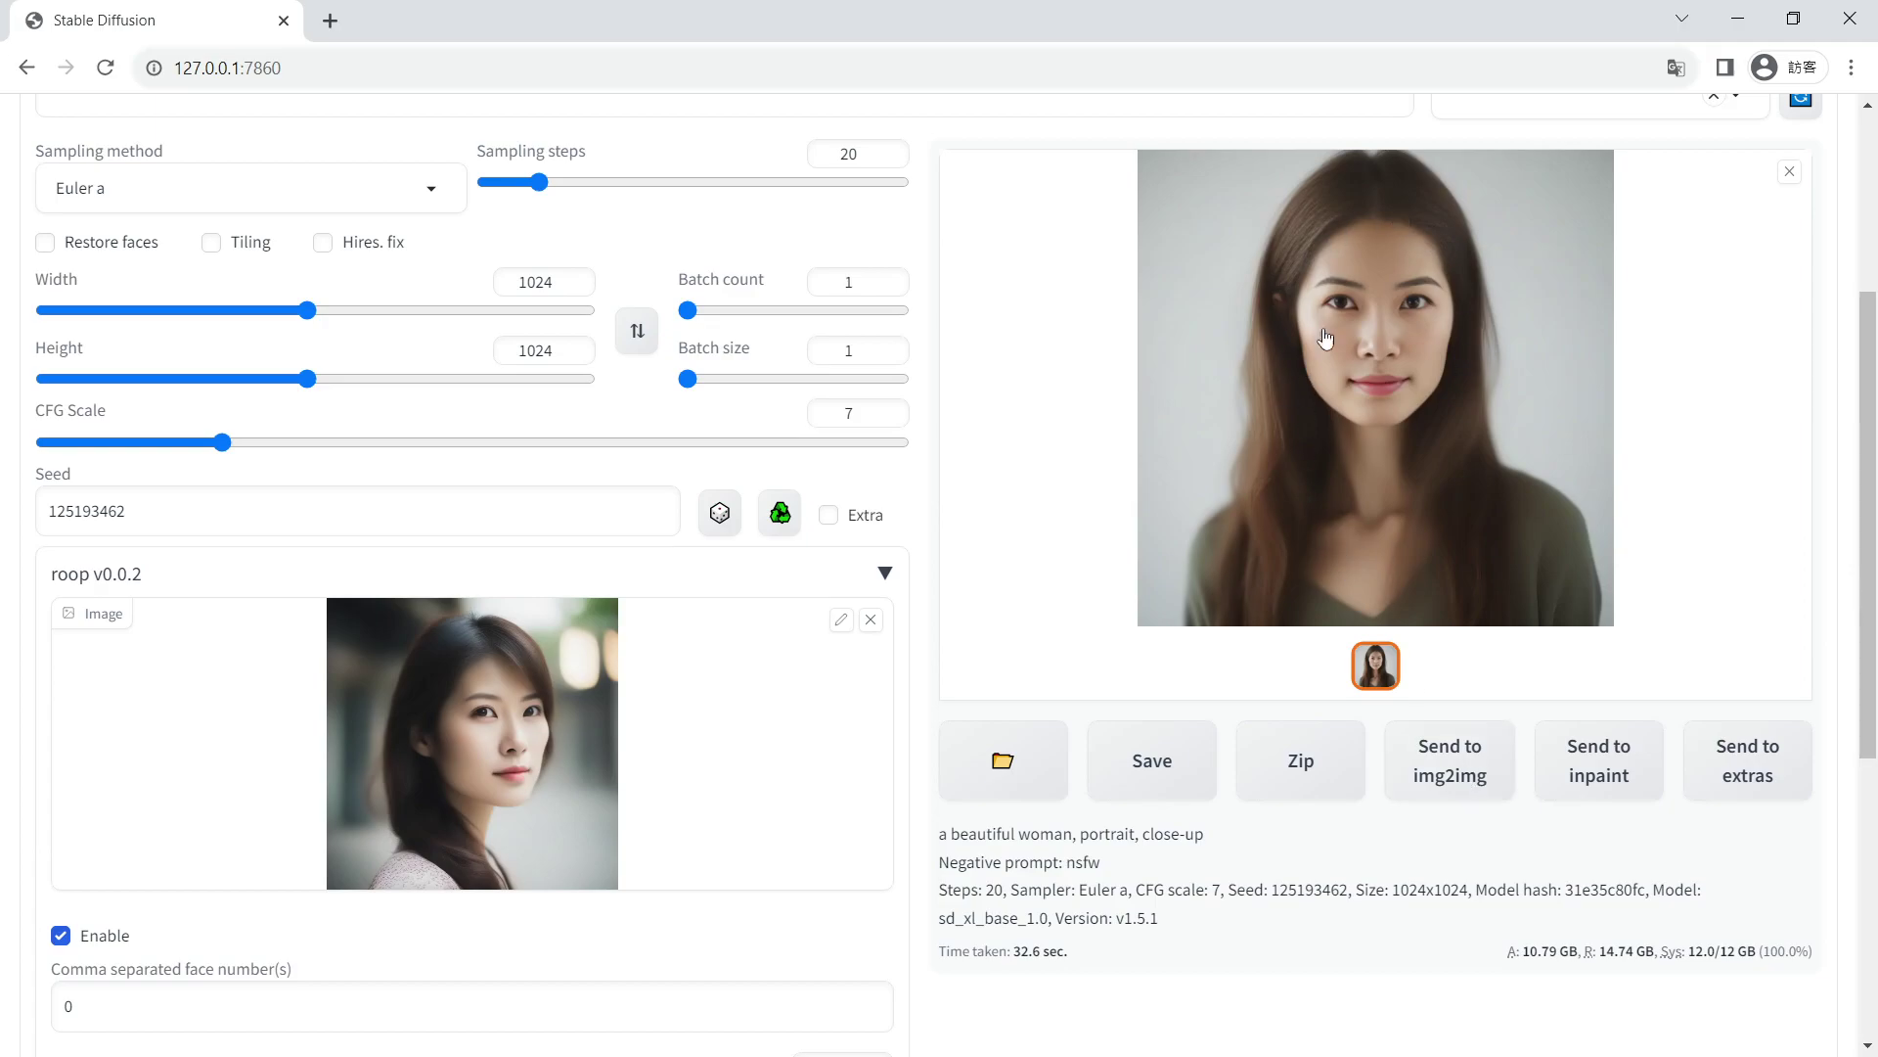
# - Send the restored portrait to img2img and, after trying the slider's extremes, set the Denoising strength to 0.1
pyautogui.click(1443, 763)
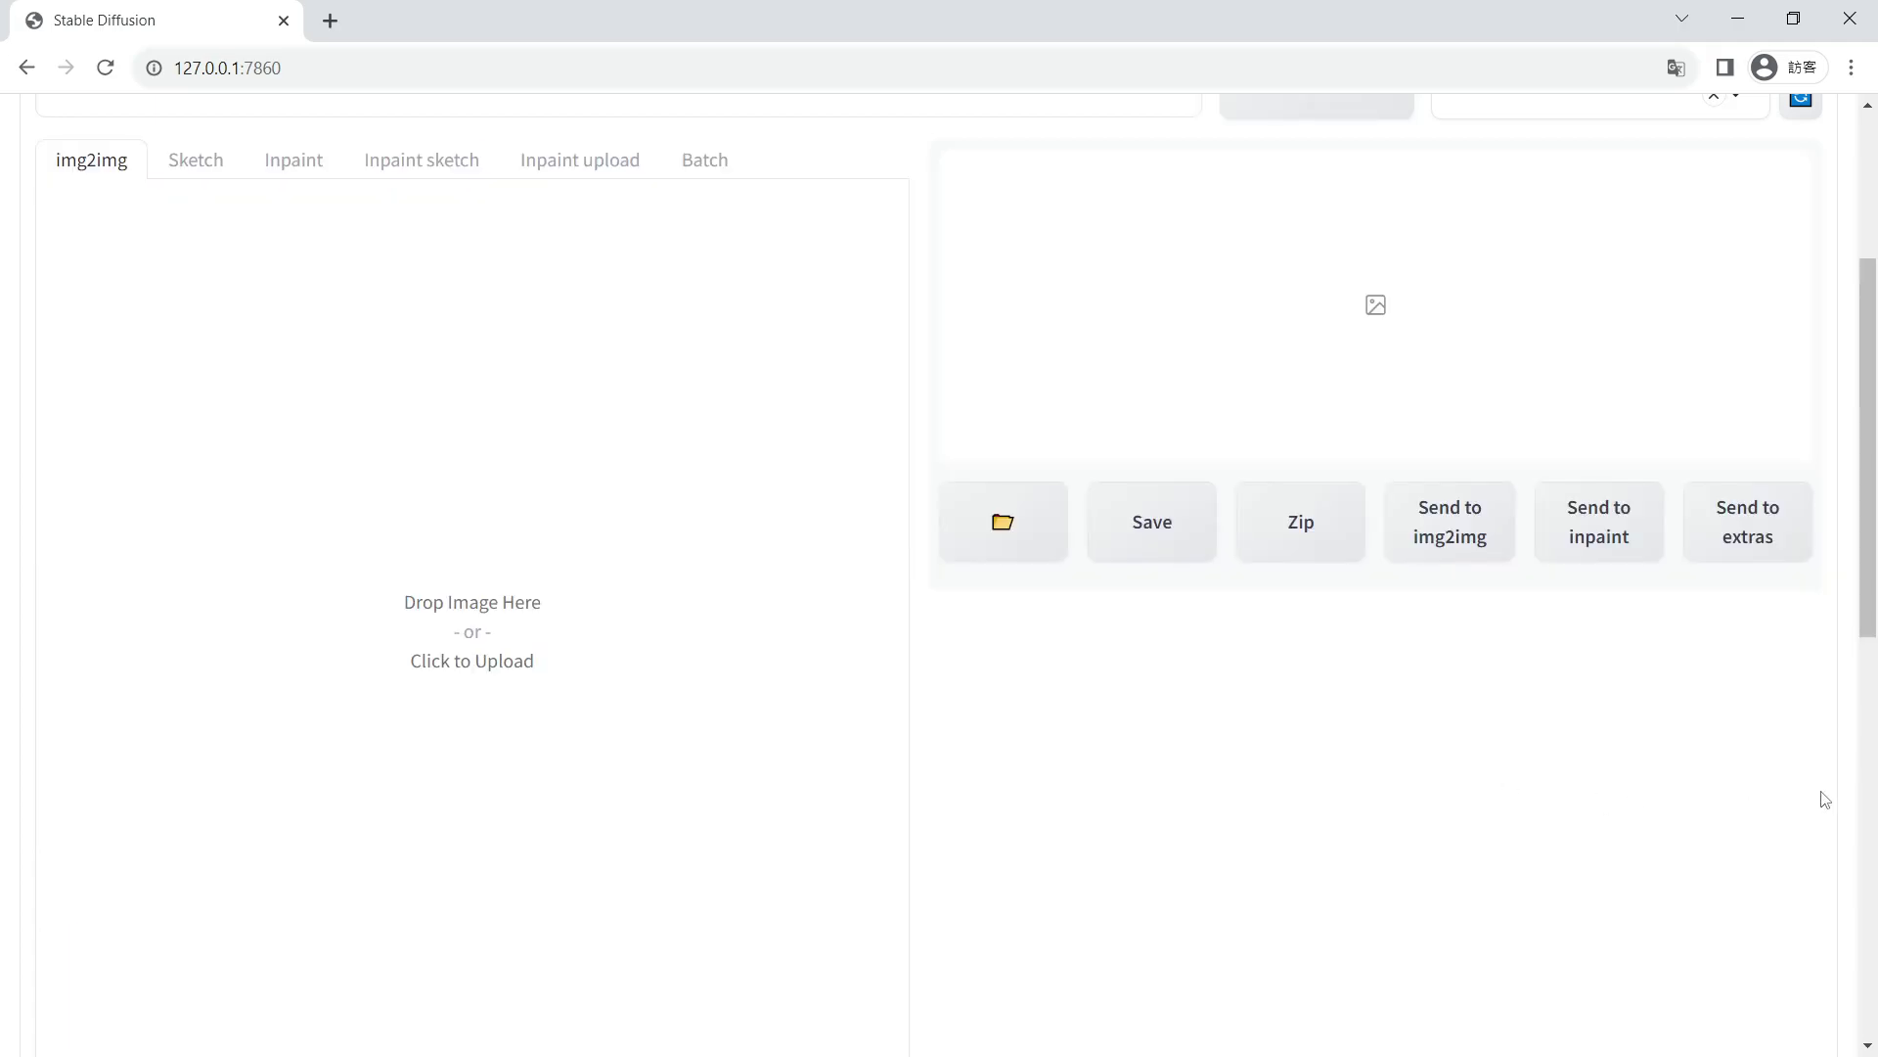
pyautogui.scroll(1, 1825, 800)
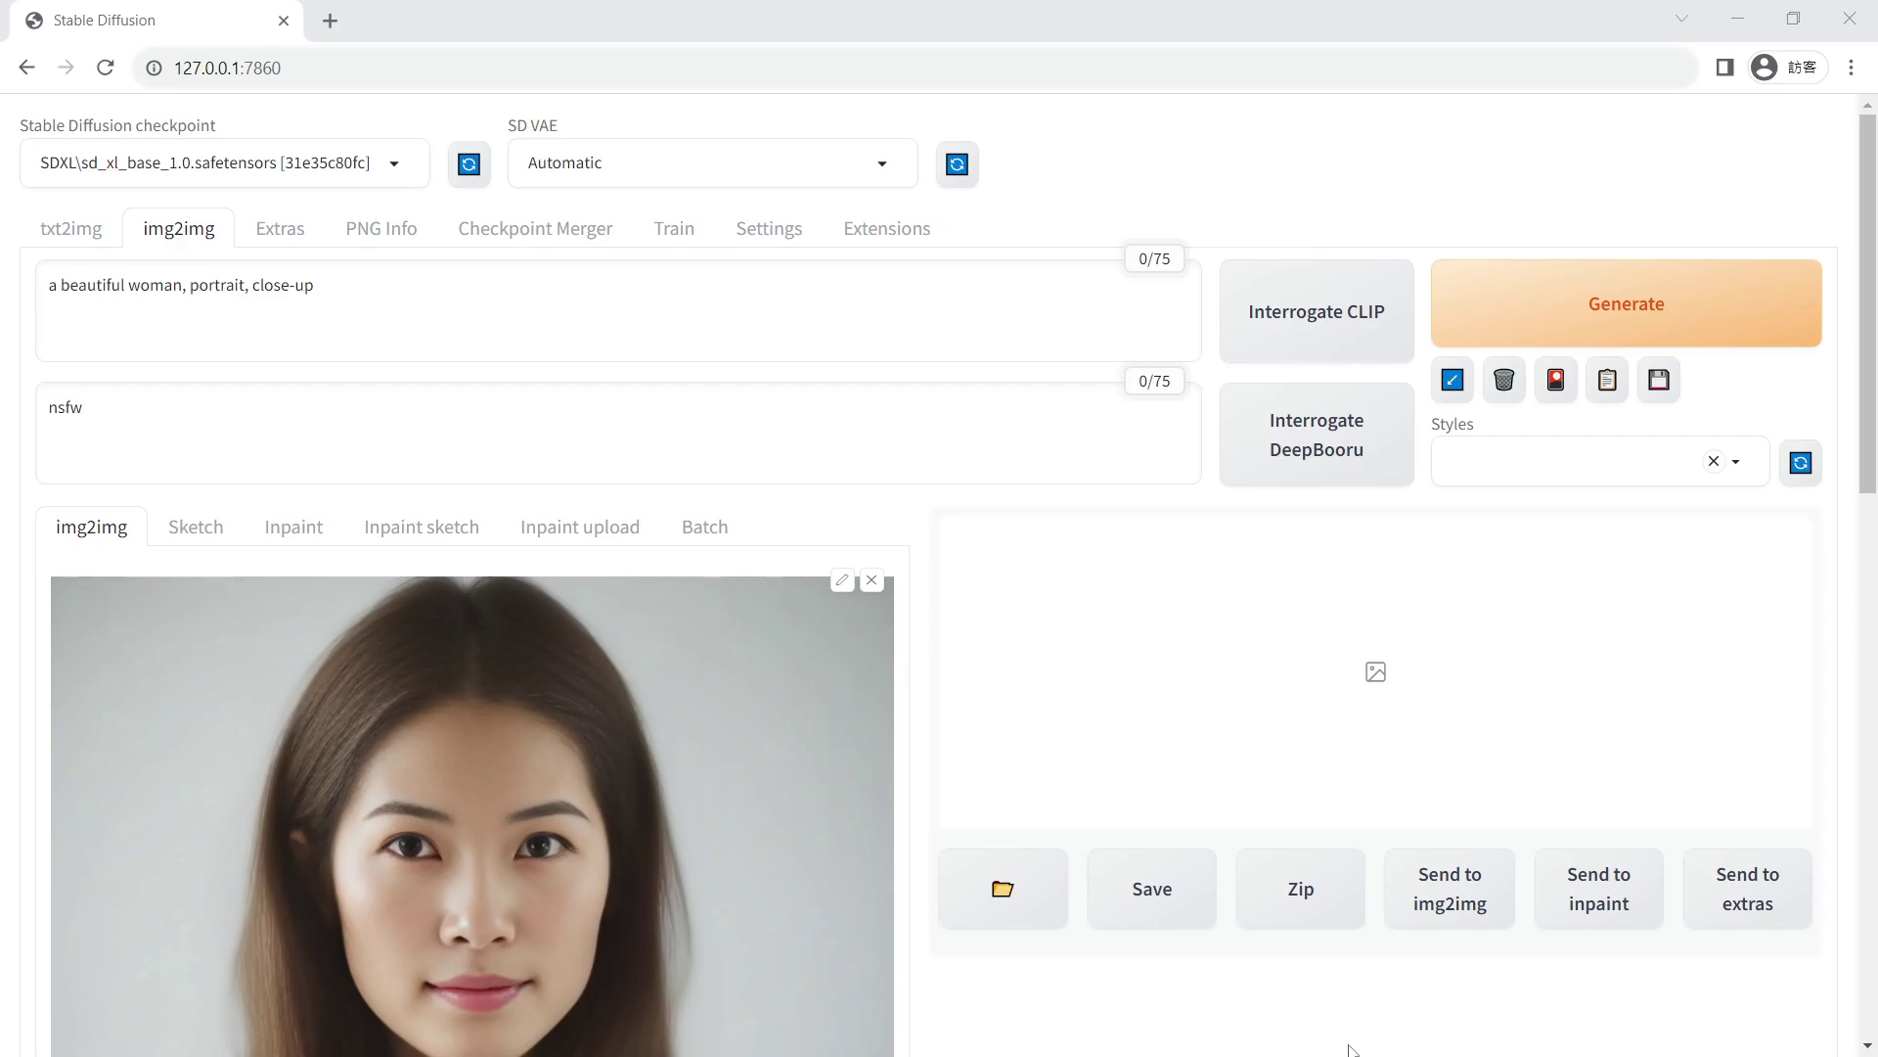
pyautogui.scroll(-12, 1350, 1048)
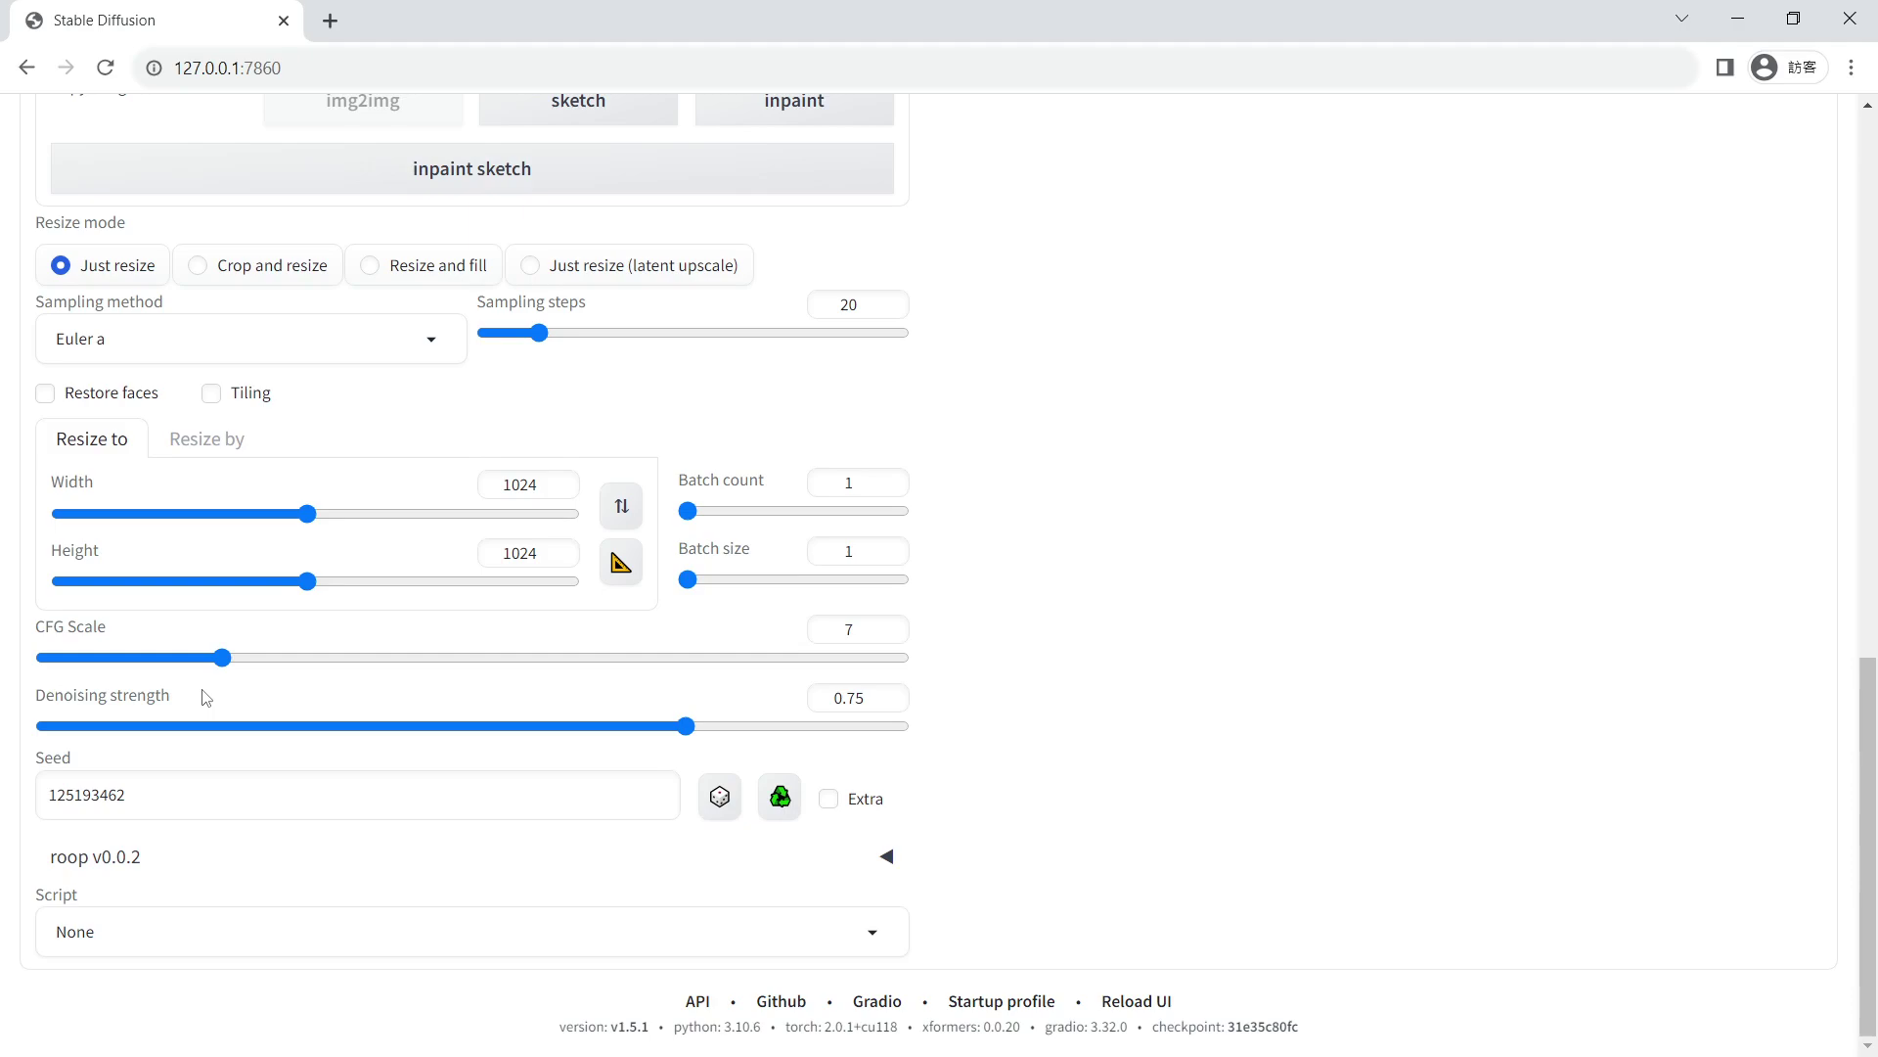
pyautogui.moveTo(685, 726); pyautogui.dragTo(91, 748)
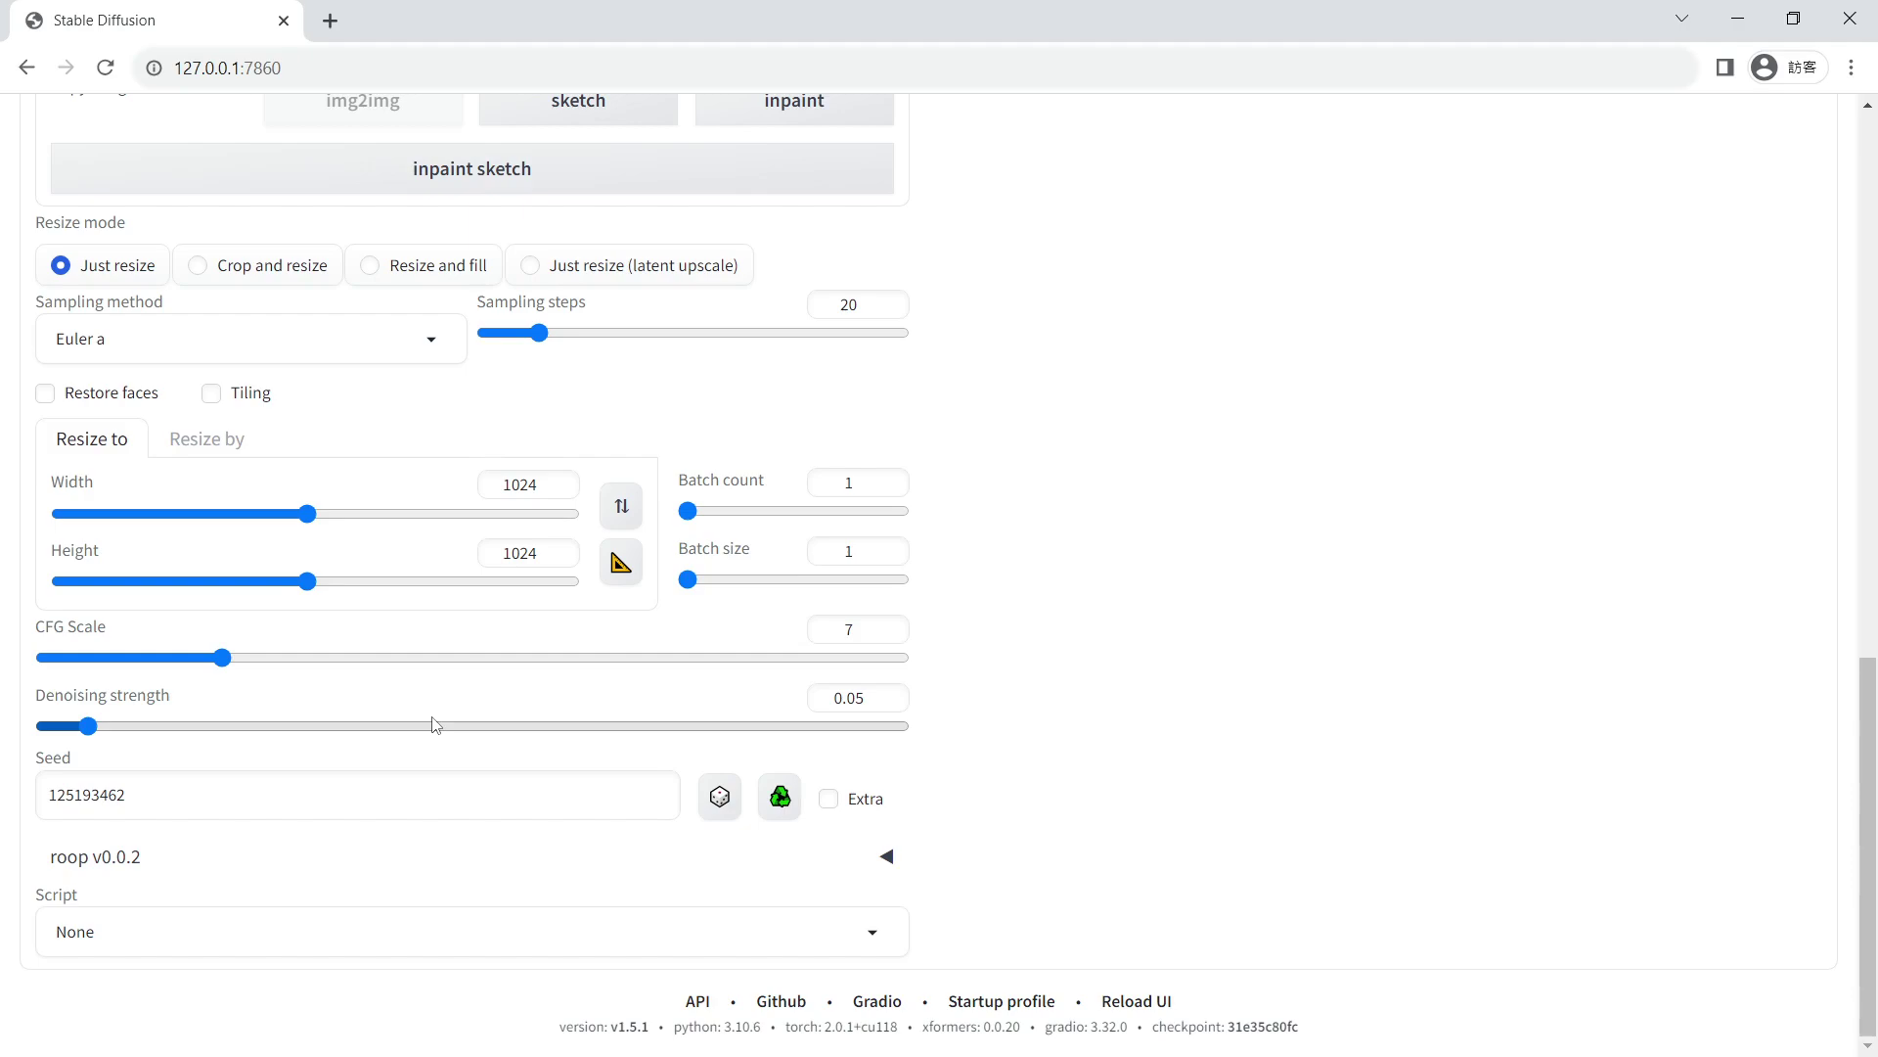
pyautogui.click(44, 726)
pyautogui.moveTo(51, 732); pyautogui.dragTo(920, 750)
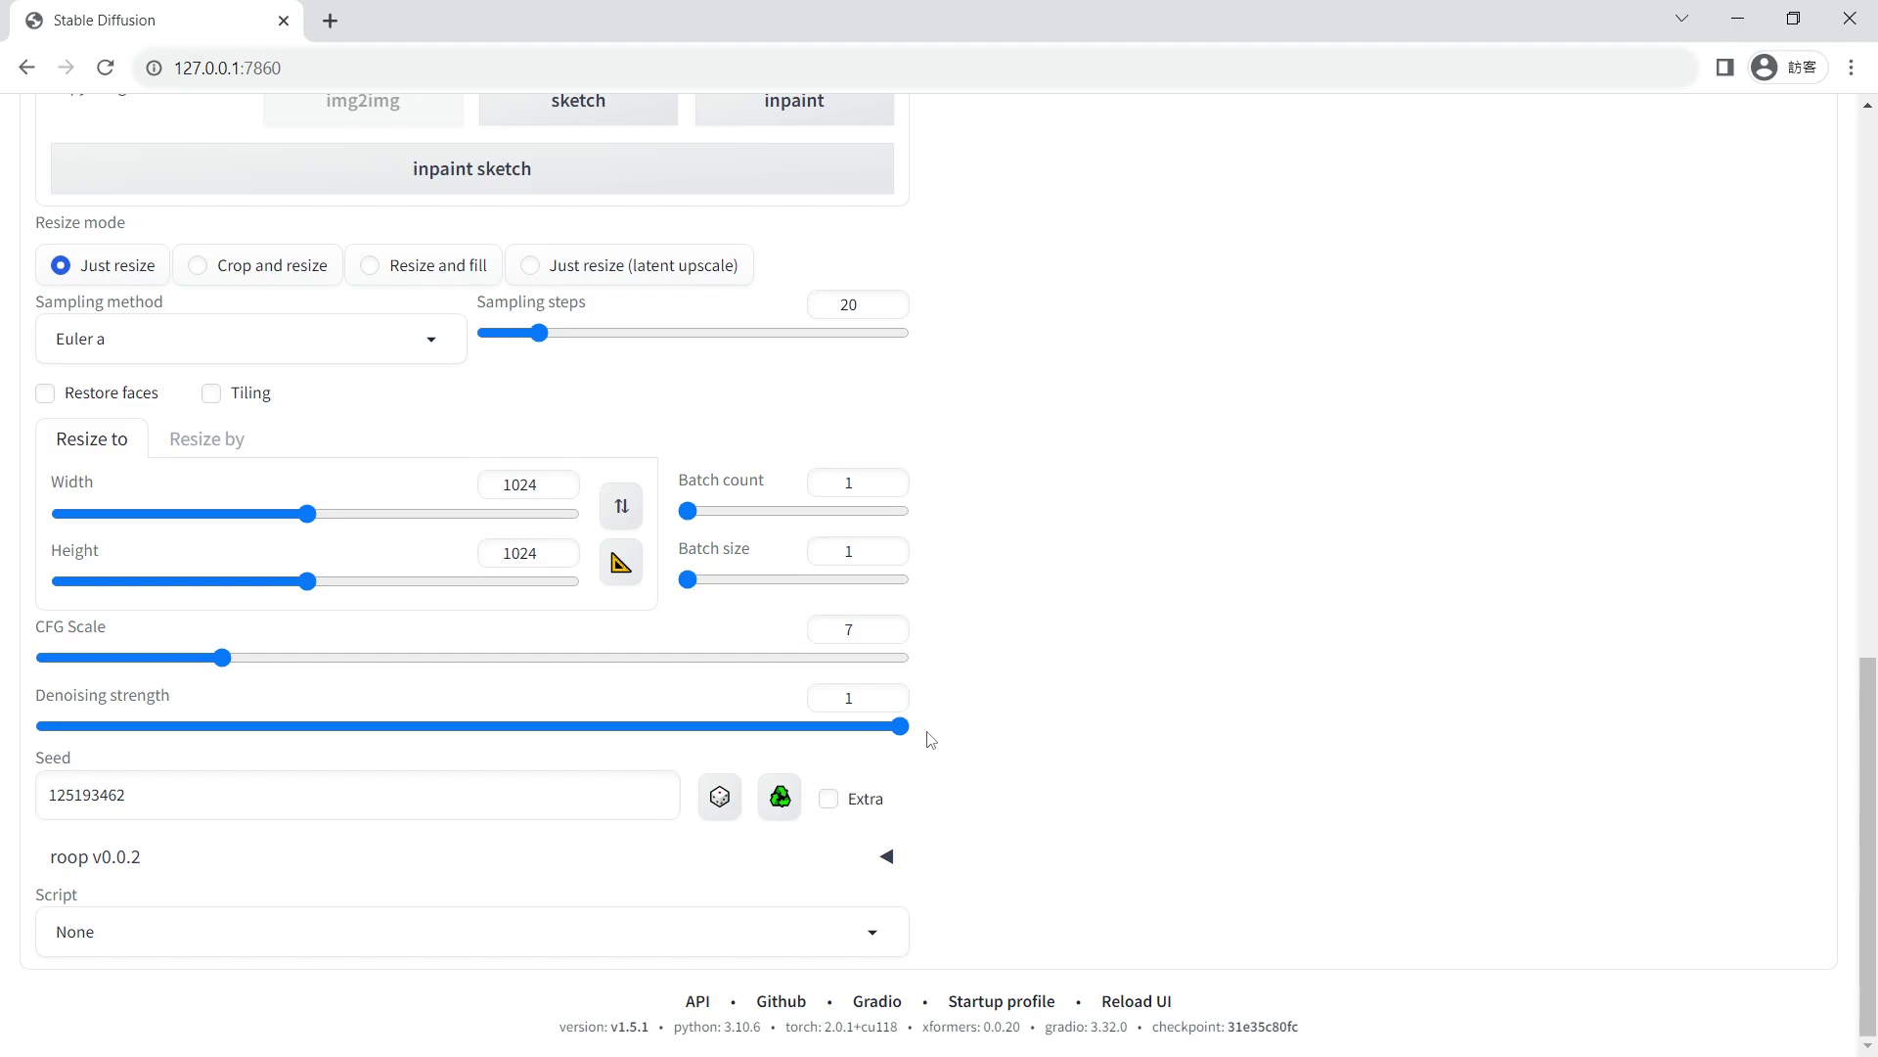
pyautogui.moveTo(900, 727); pyautogui.dragTo(134, 744)
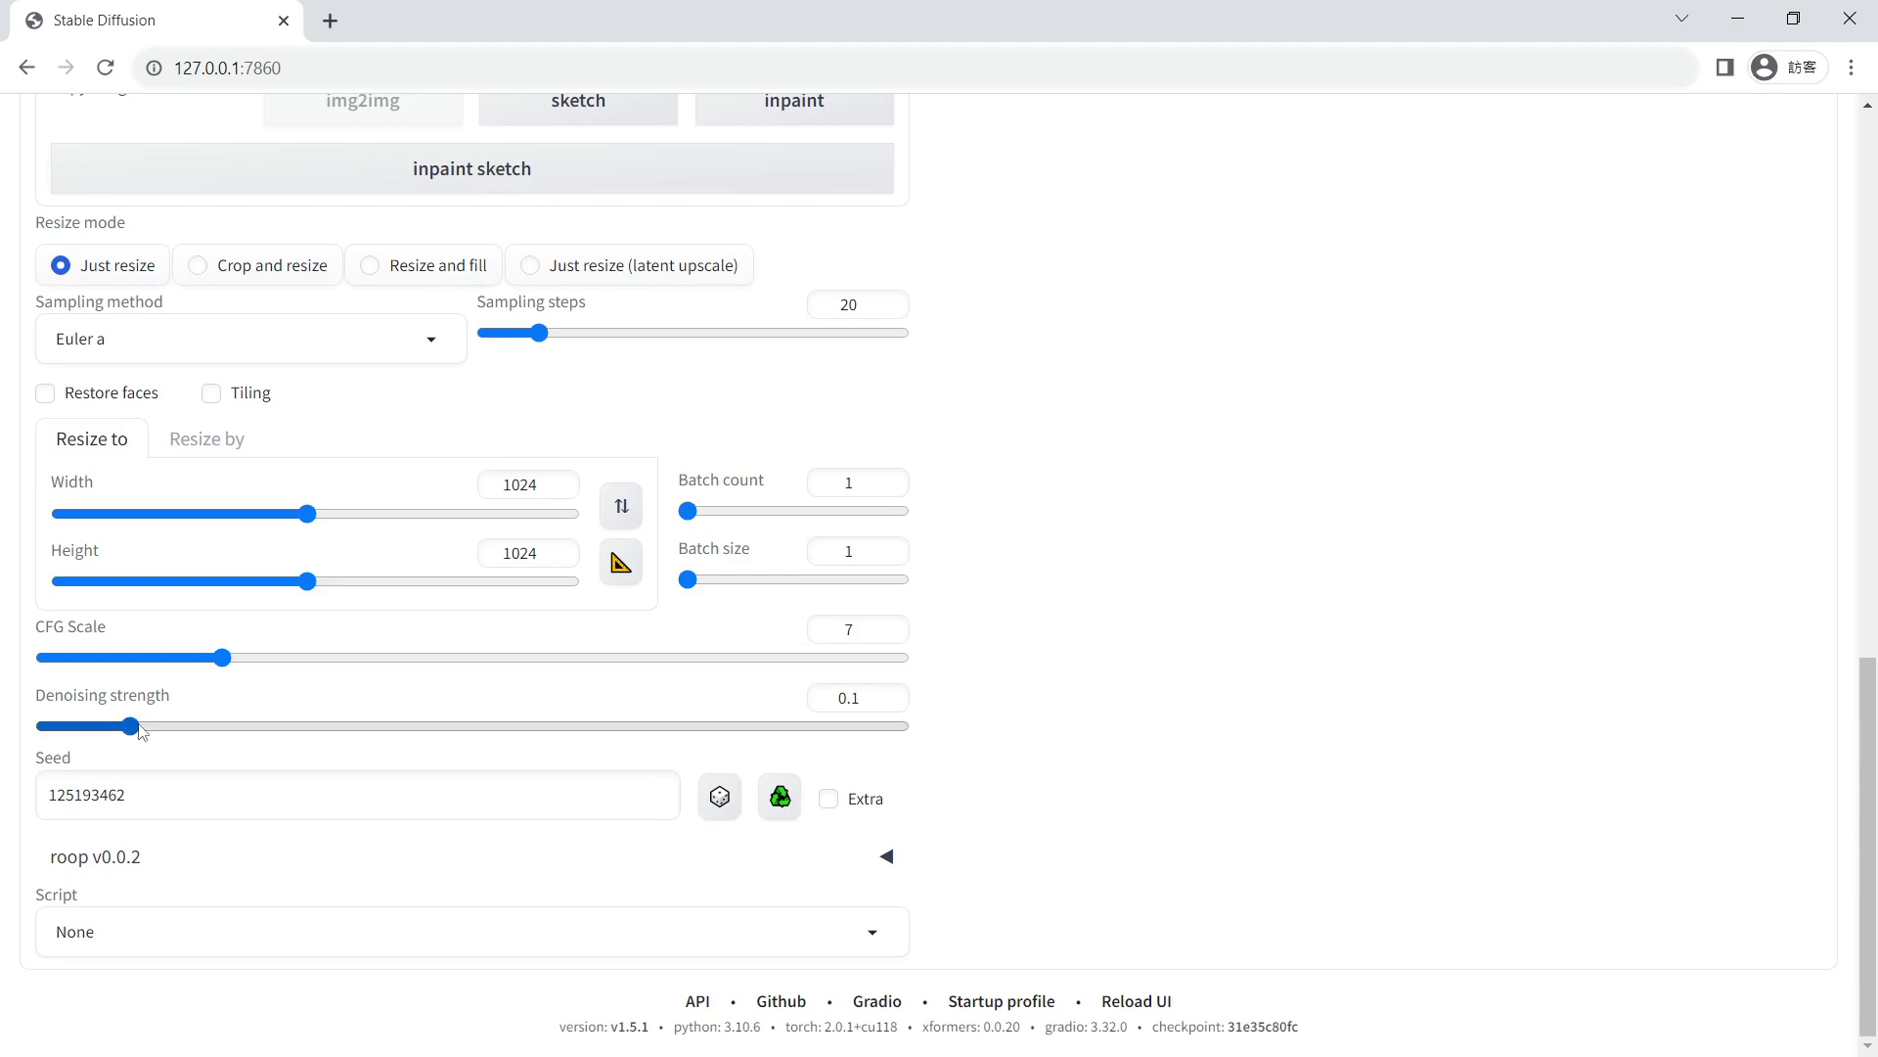
# - Generate the img2img version of the portrait
pyautogui.scroll(10, 1543, 819)
pyautogui.scroll(2, 1543, 820)
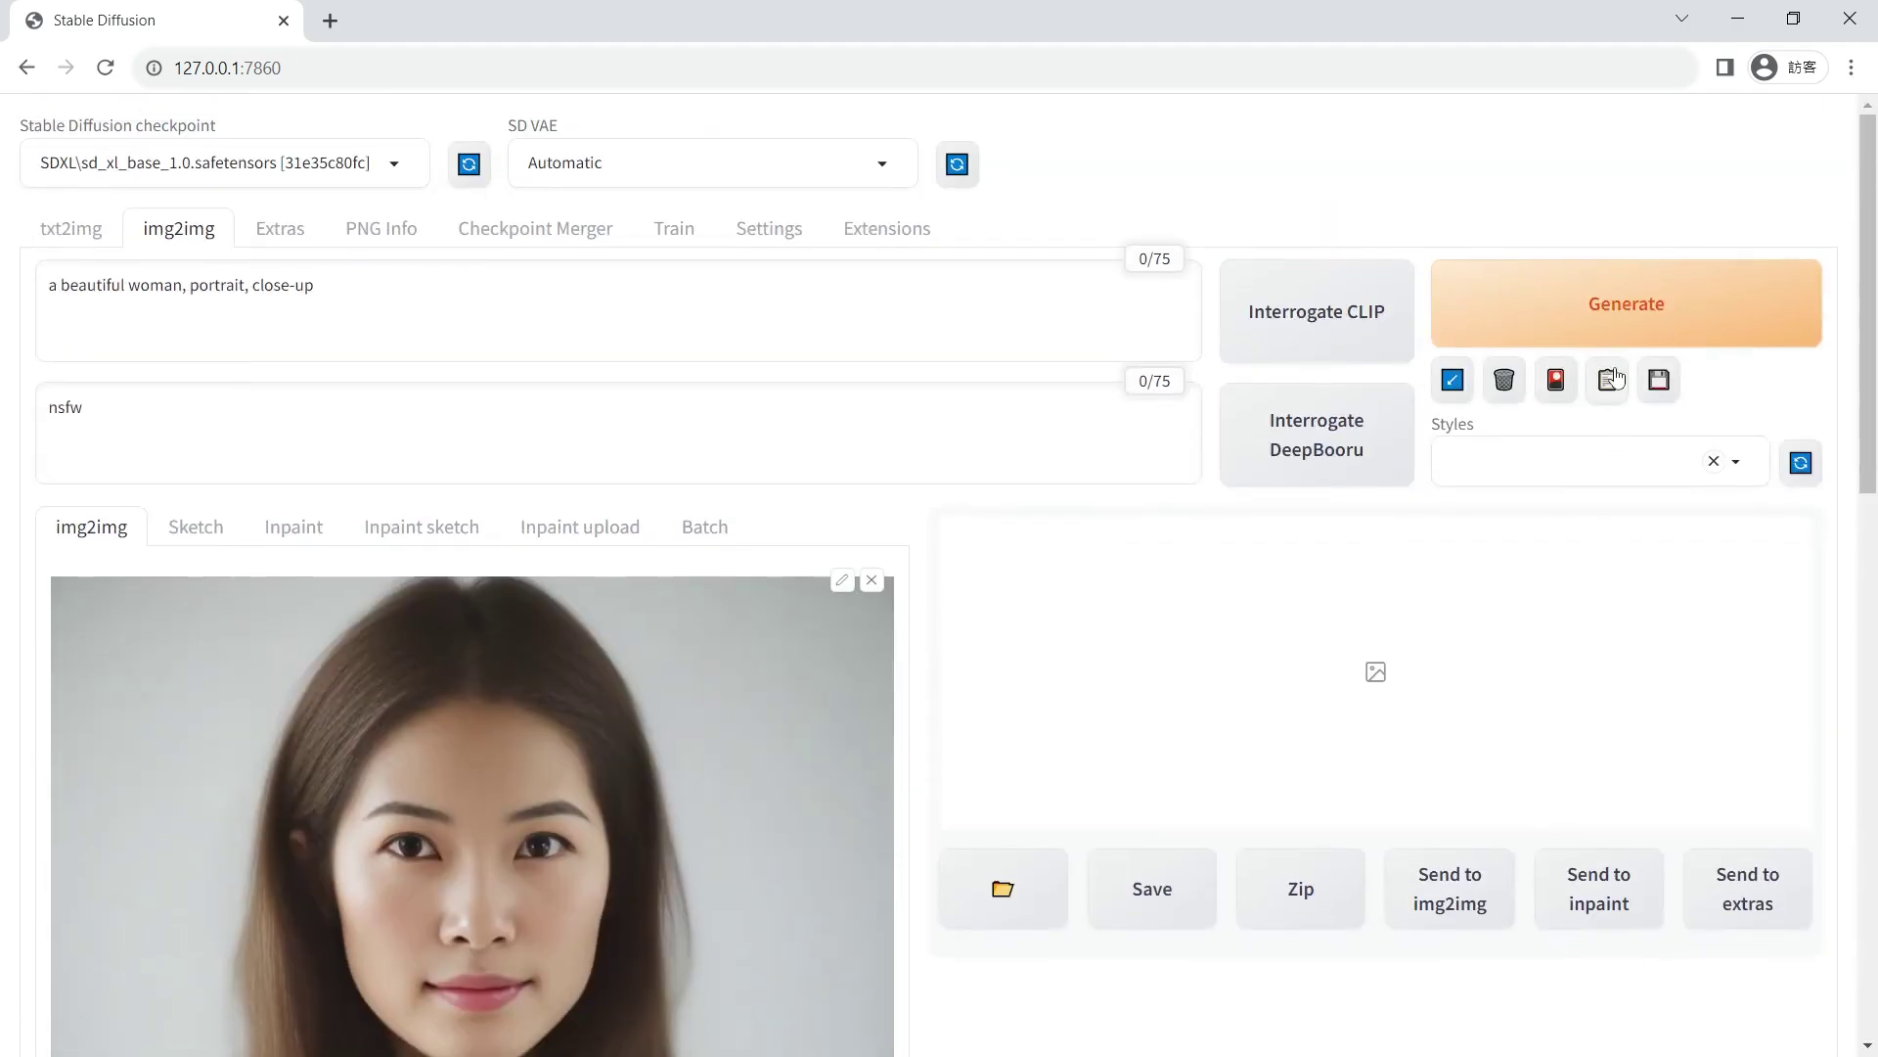
pyautogui.click(1612, 303)
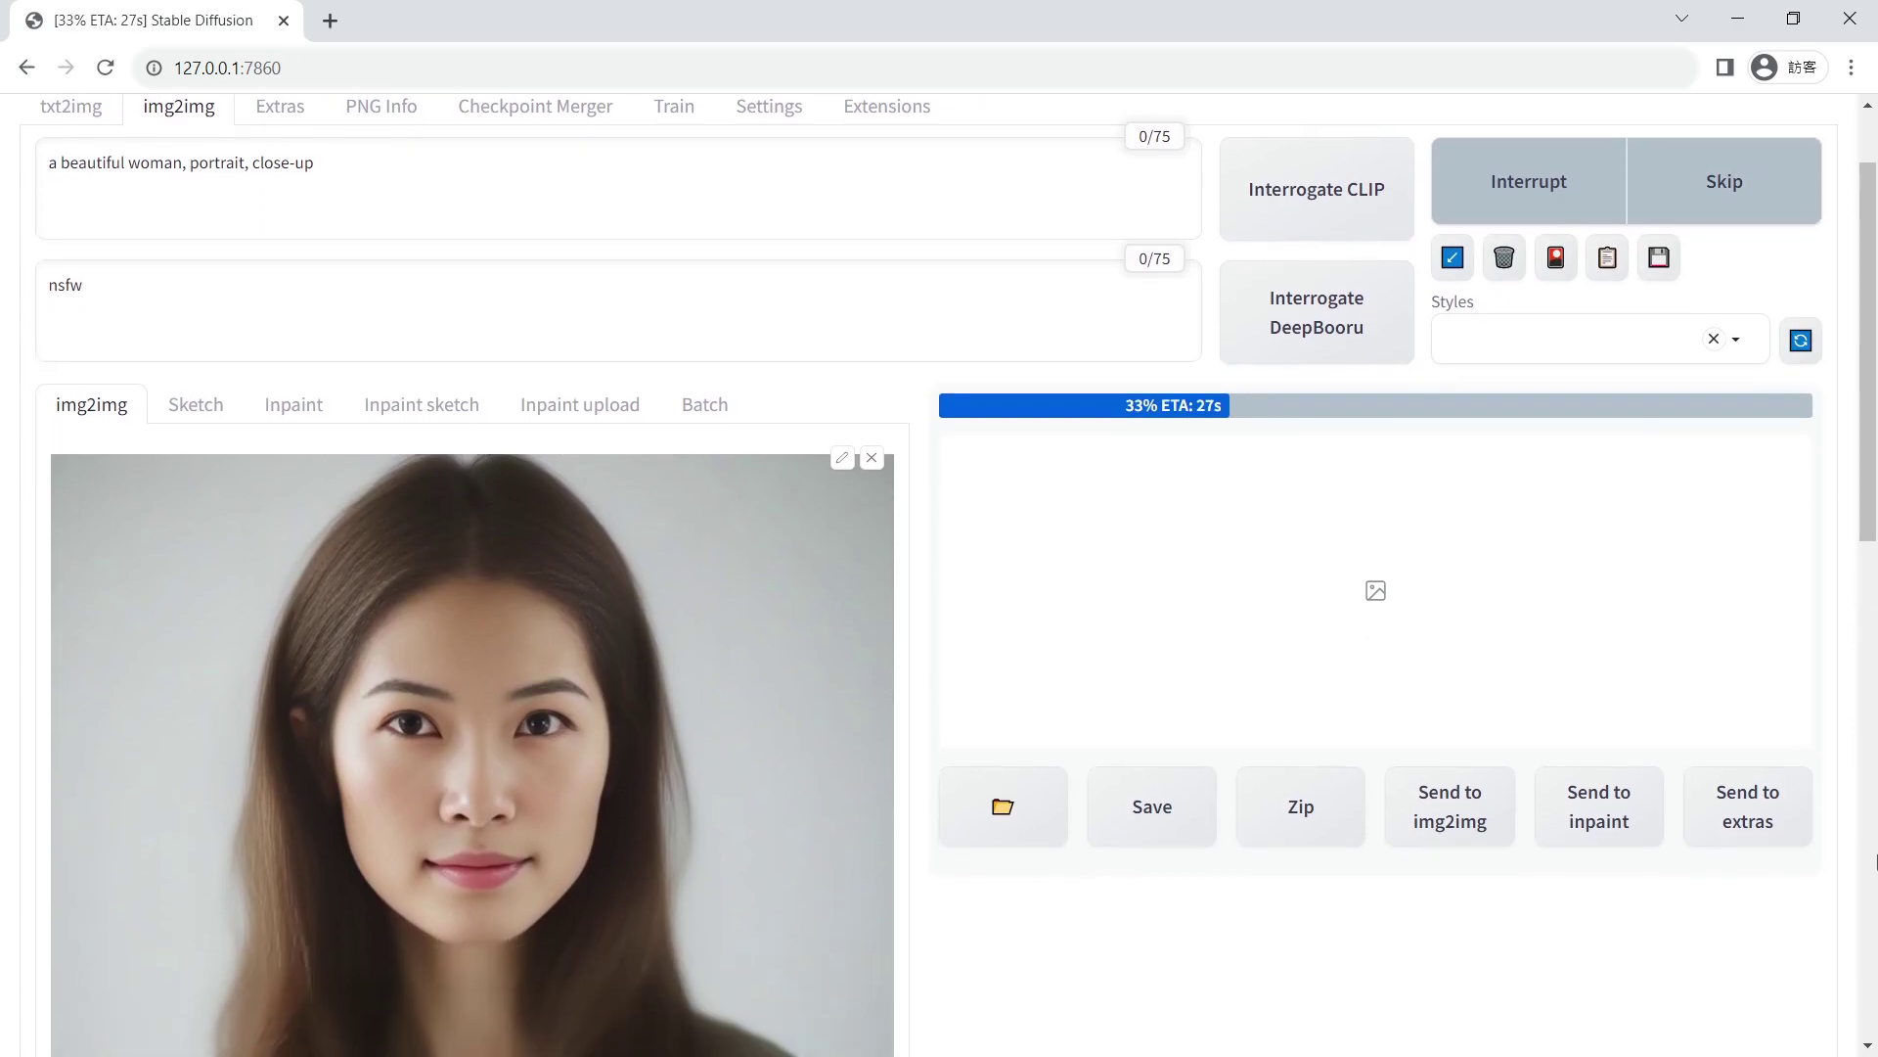
pyautogui.scroll(-3, 810, 788)
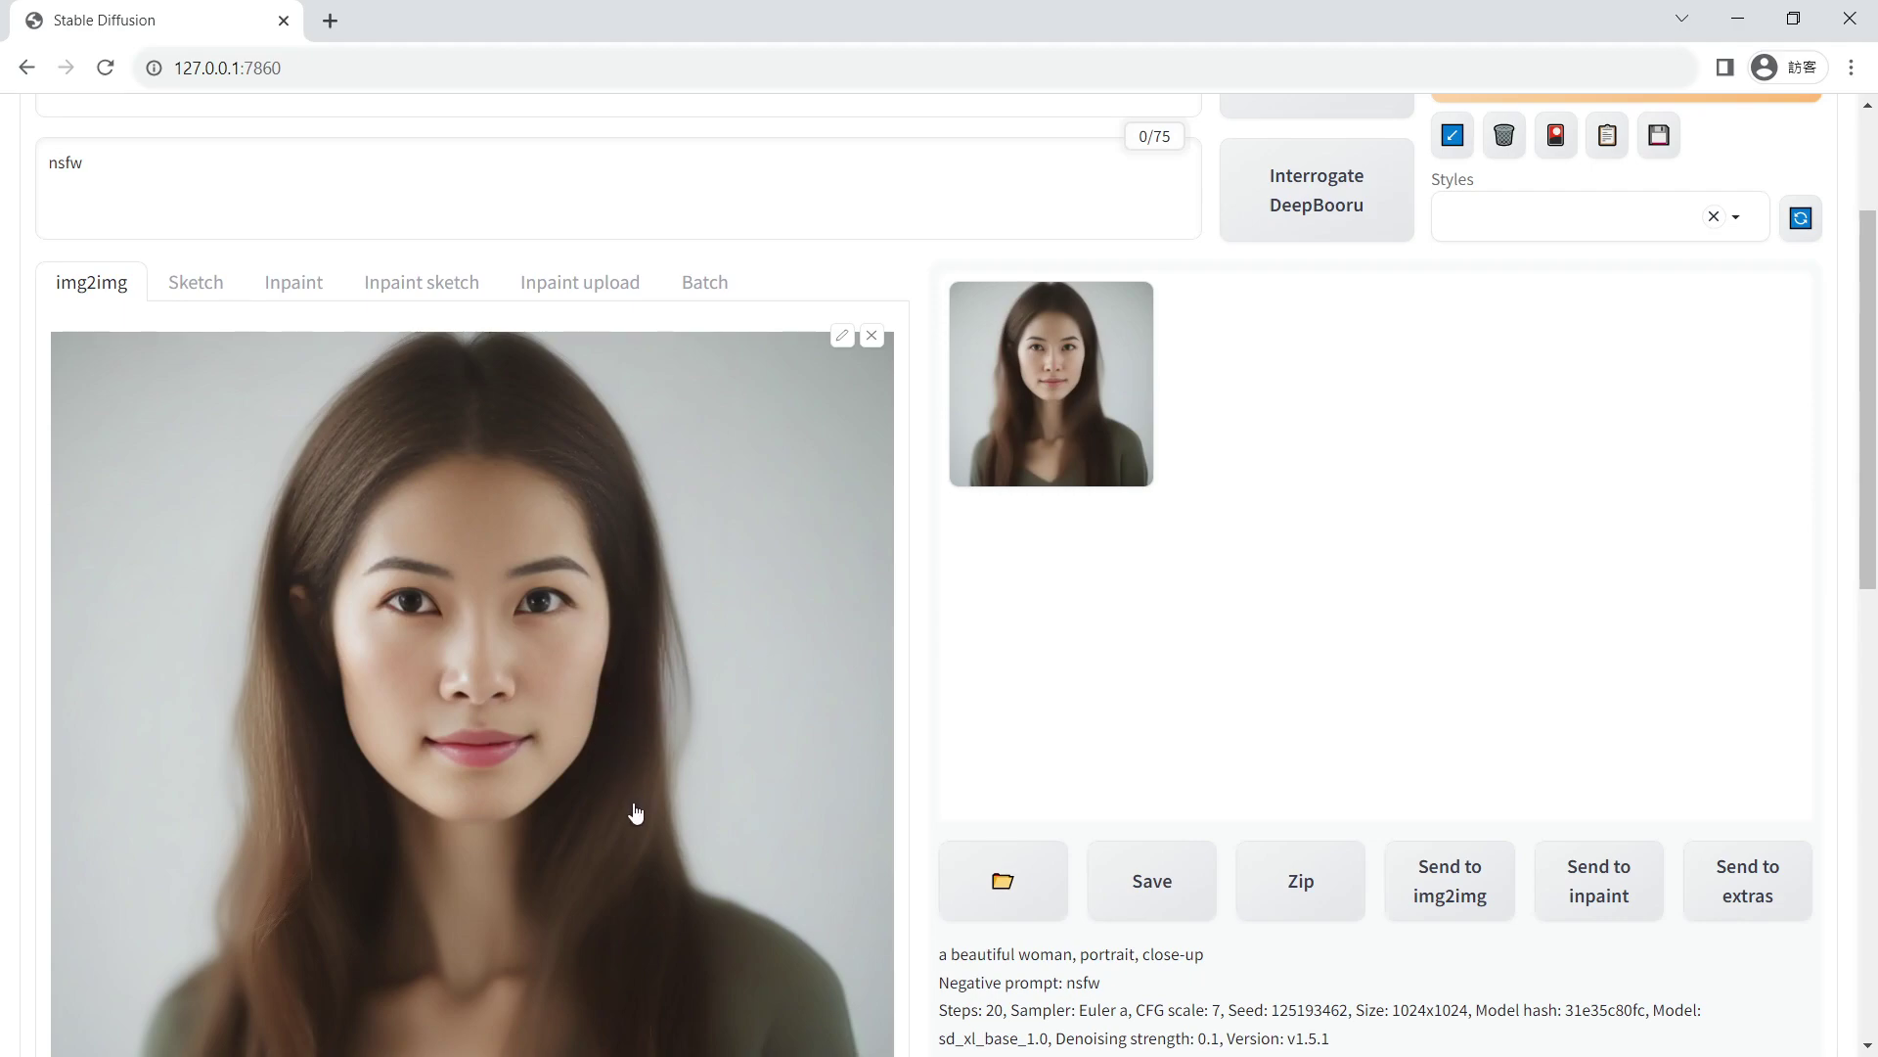
# - Inspect the img2img result at full size, compare it with the input portrait and review the generation settings
pyautogui.click(1070, 364)
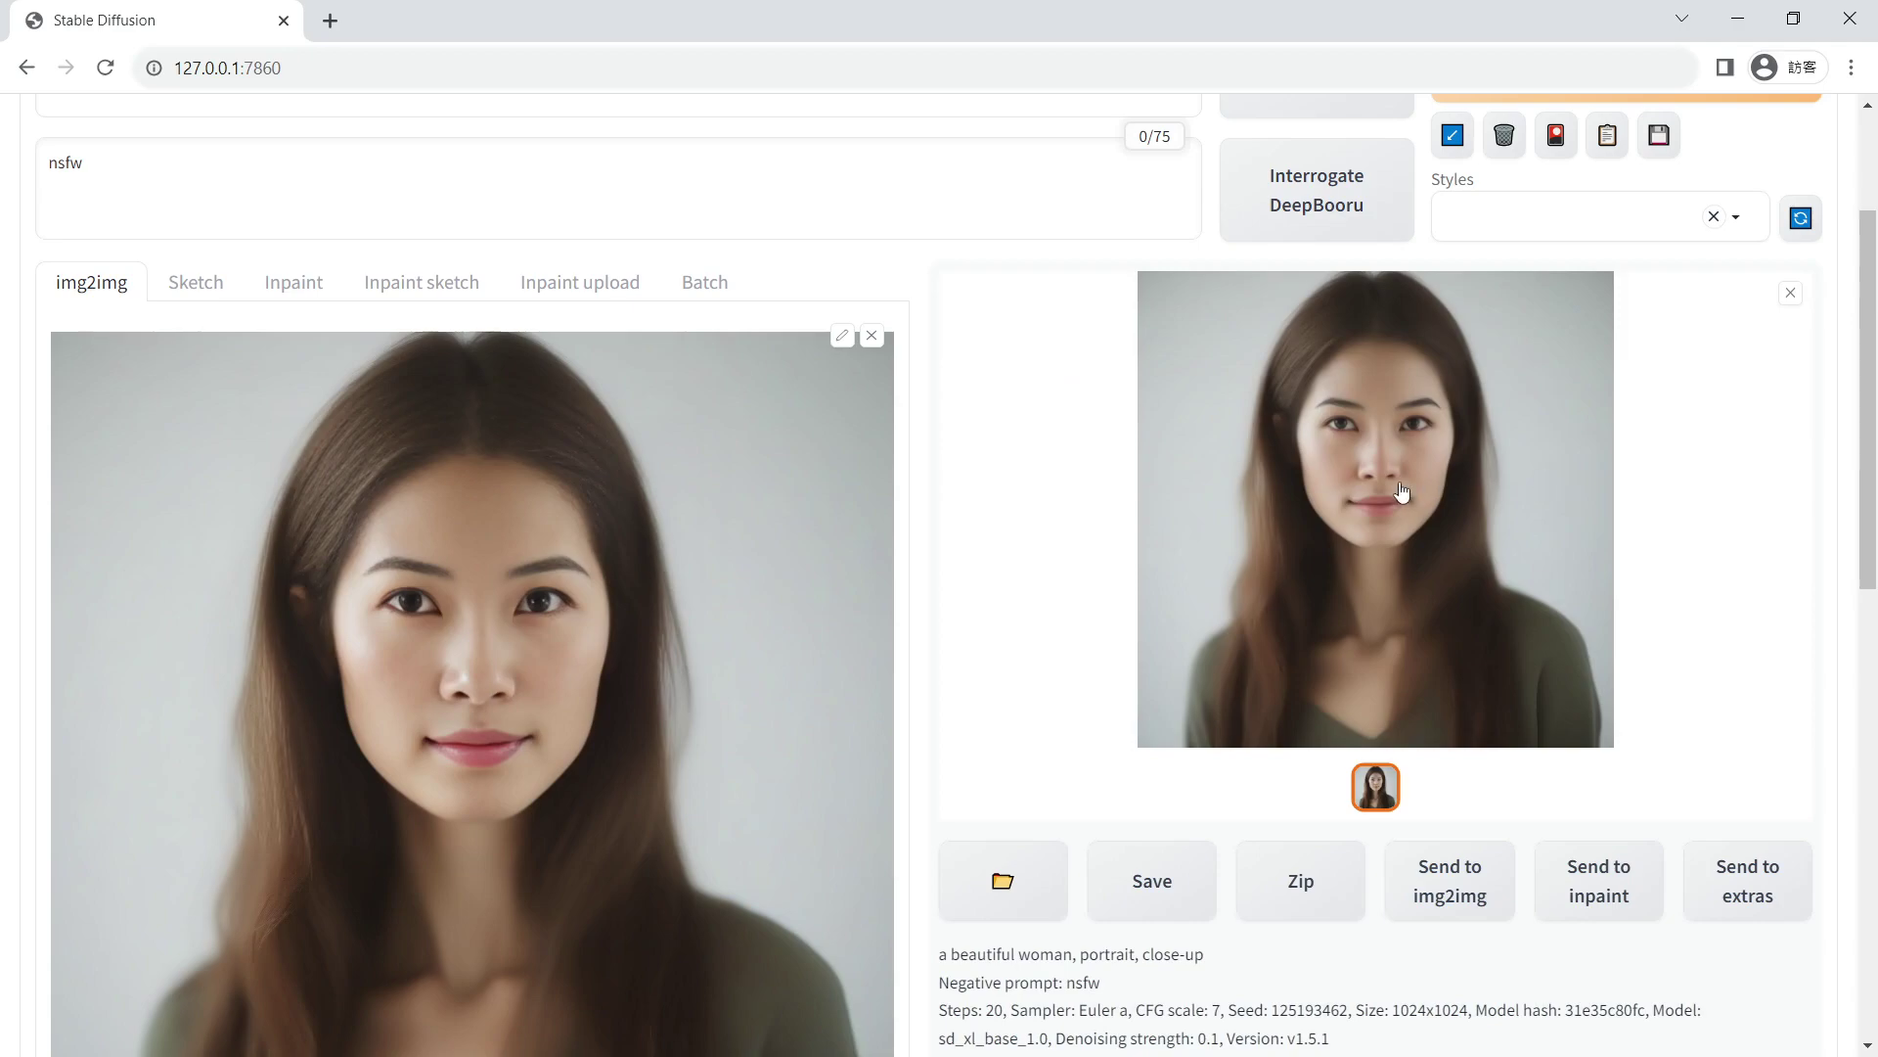
pyautogui.click(1401, 491)
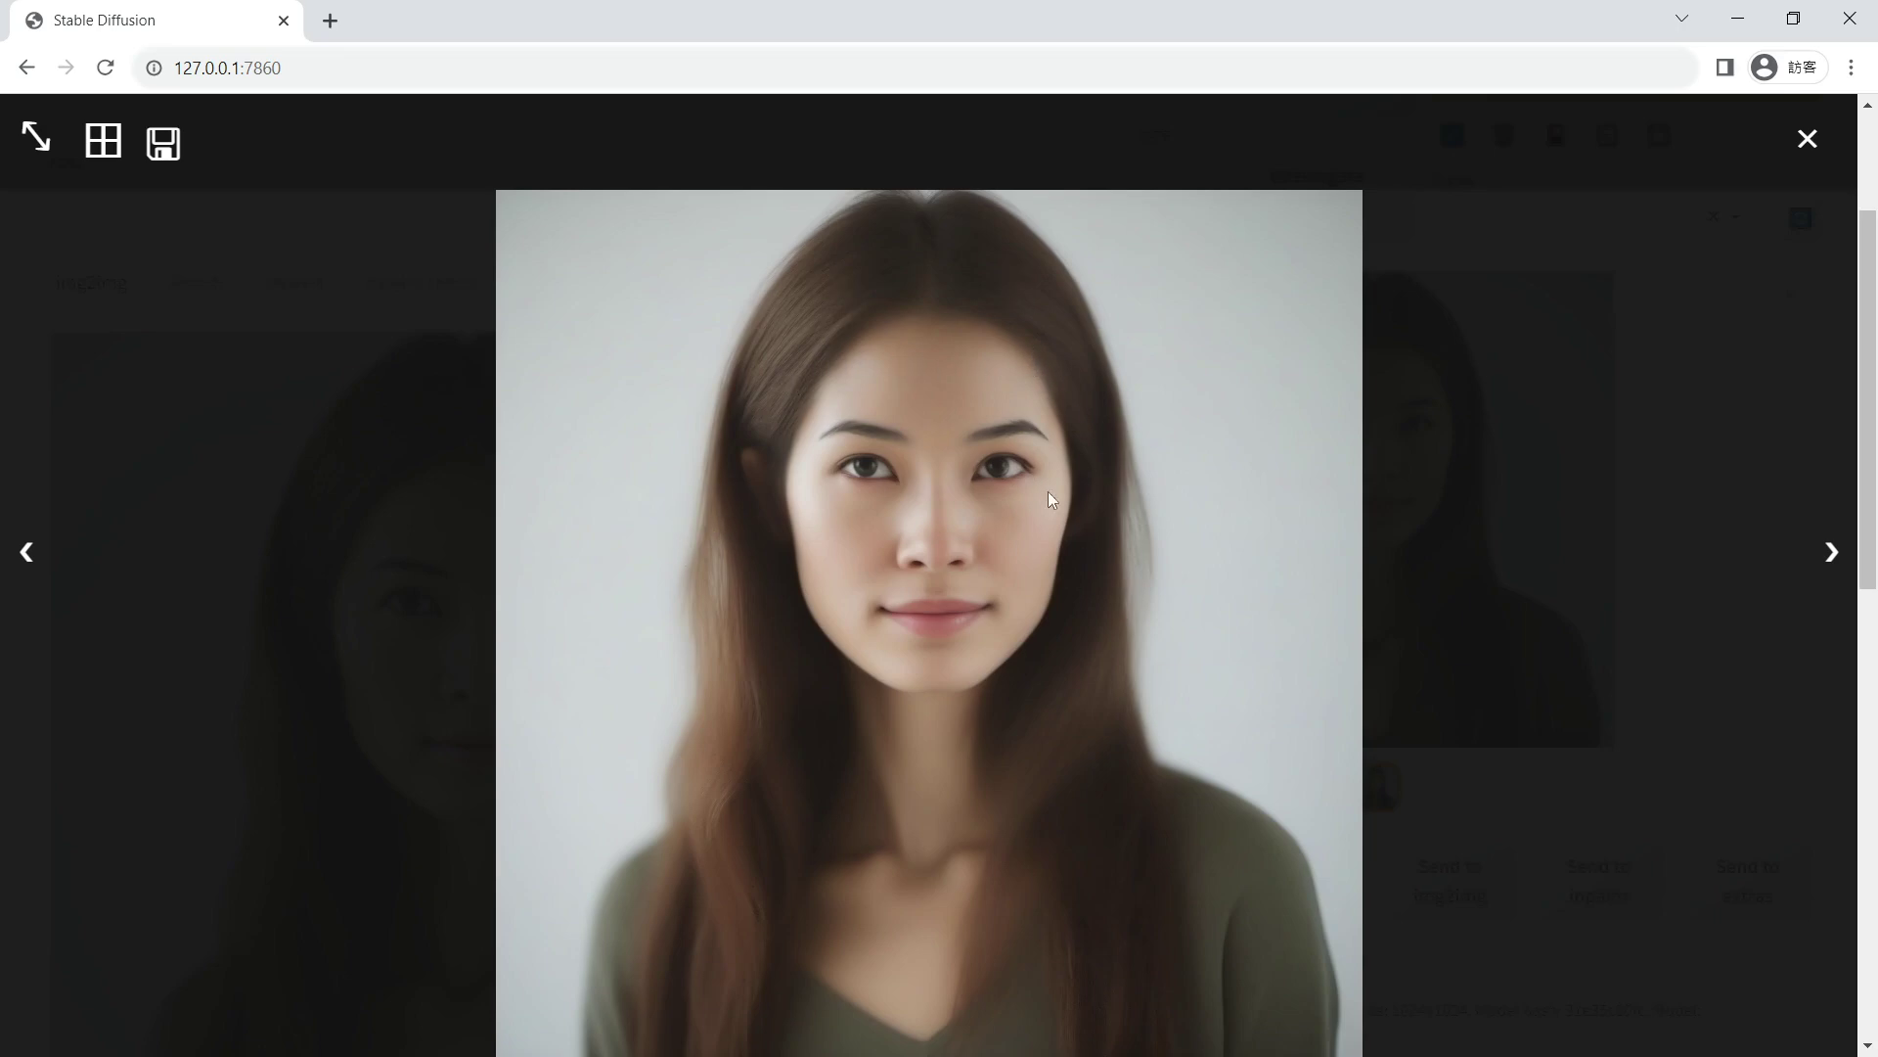
pyautogui.click(1506, 814)
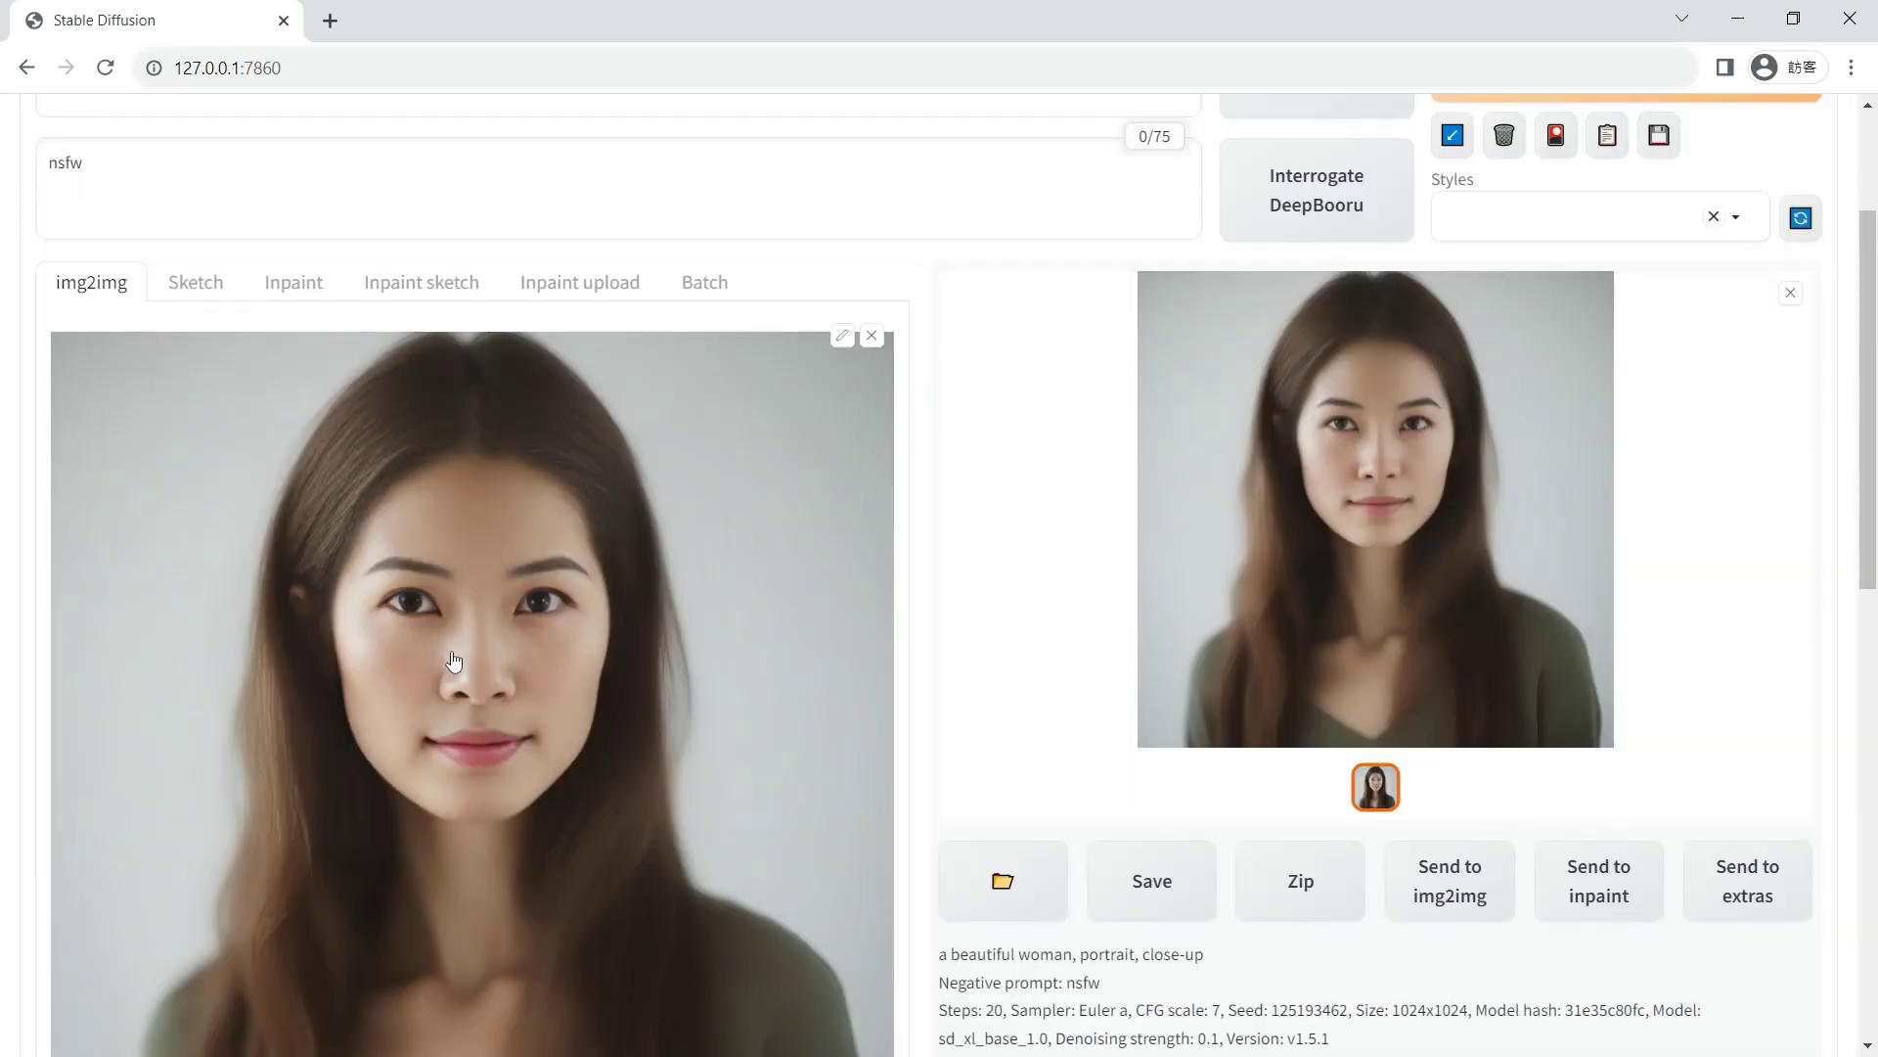
pyautogui.click(1320, 558)
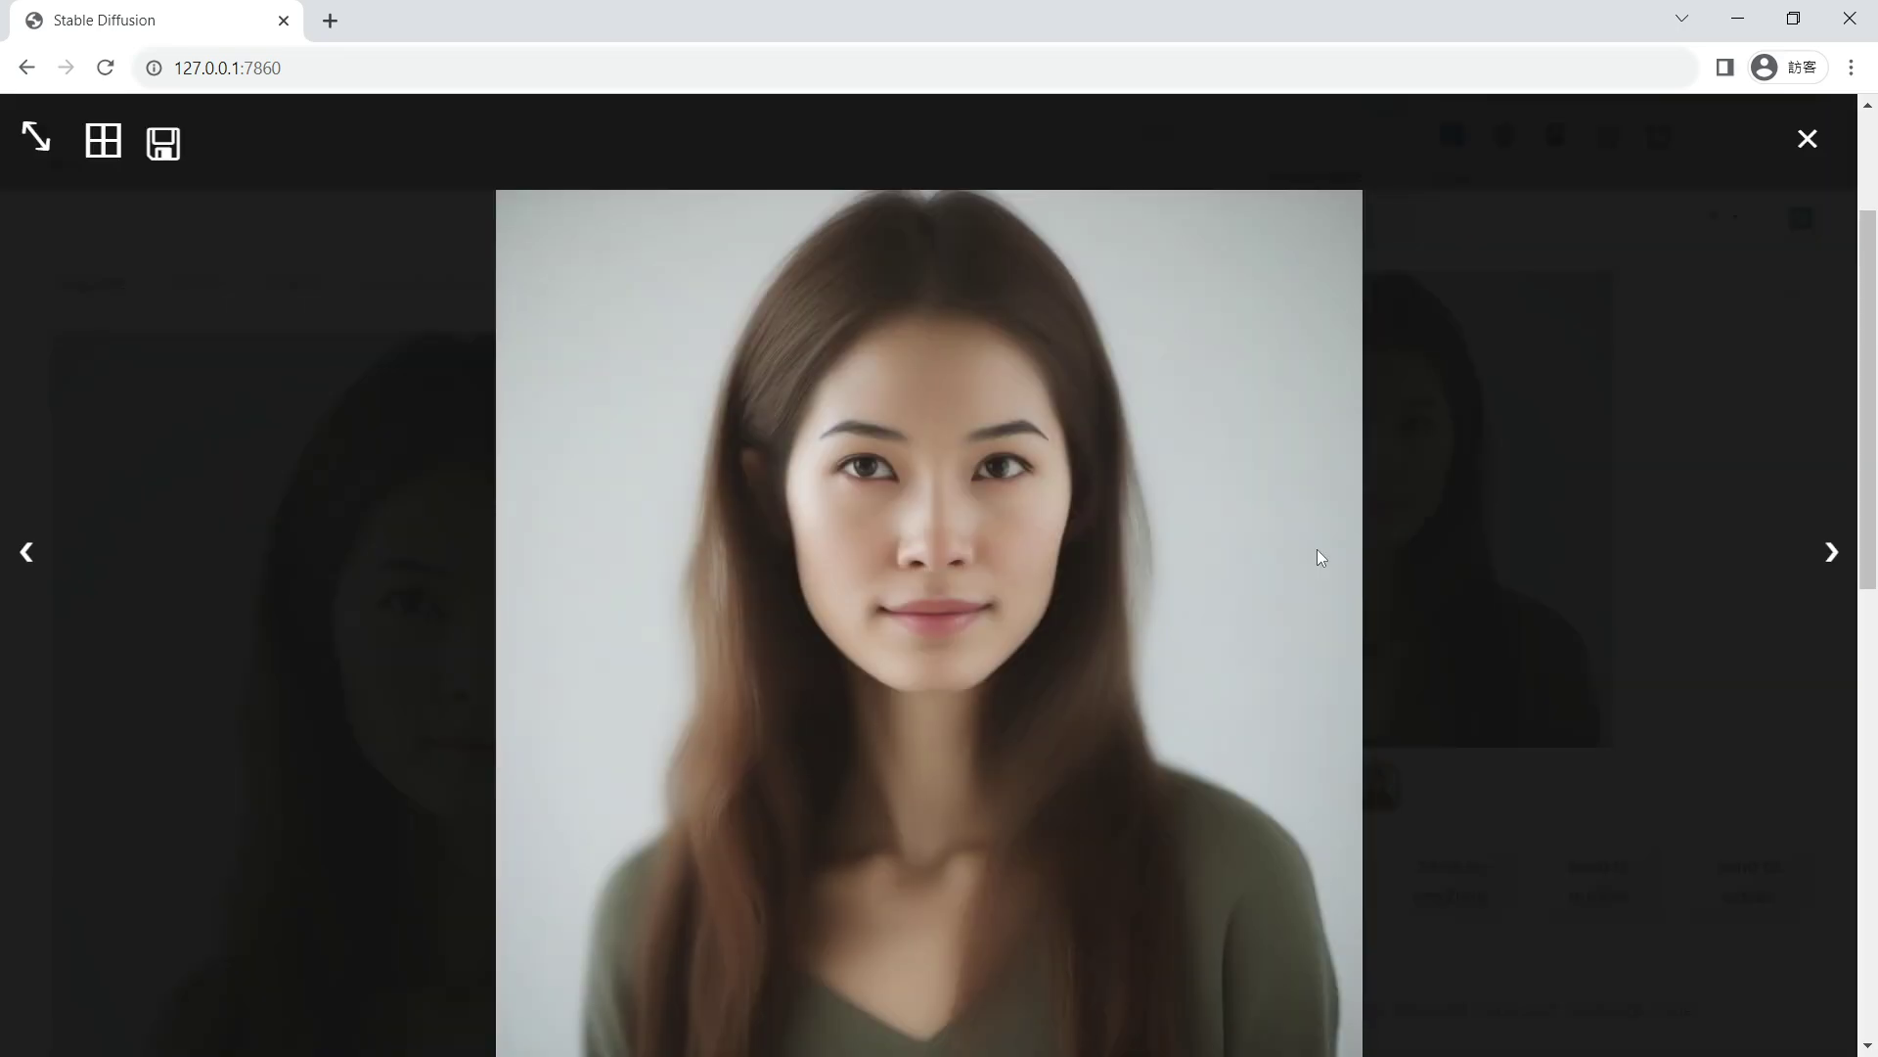
pyautogui.click(1601, 882)
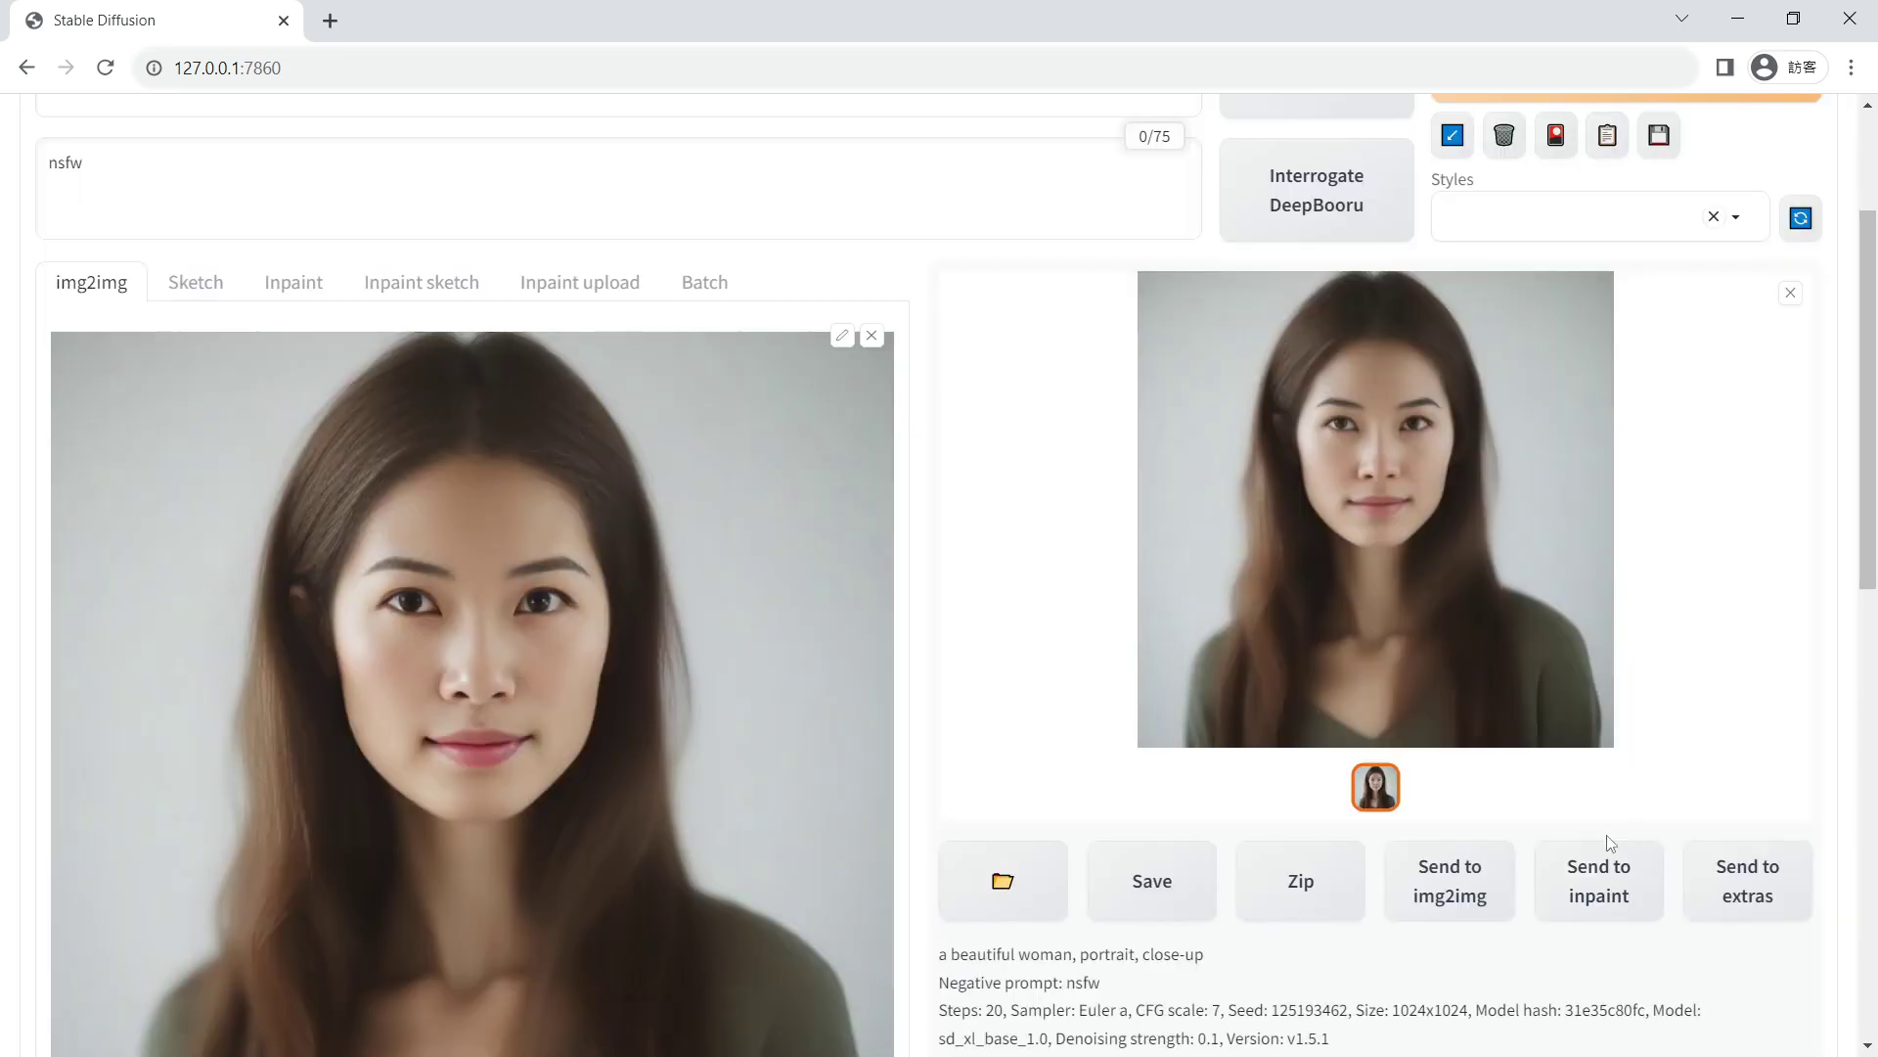
pyautogui.moveTo(1869, 531); pyautogui.dragTo(1814, 1048)
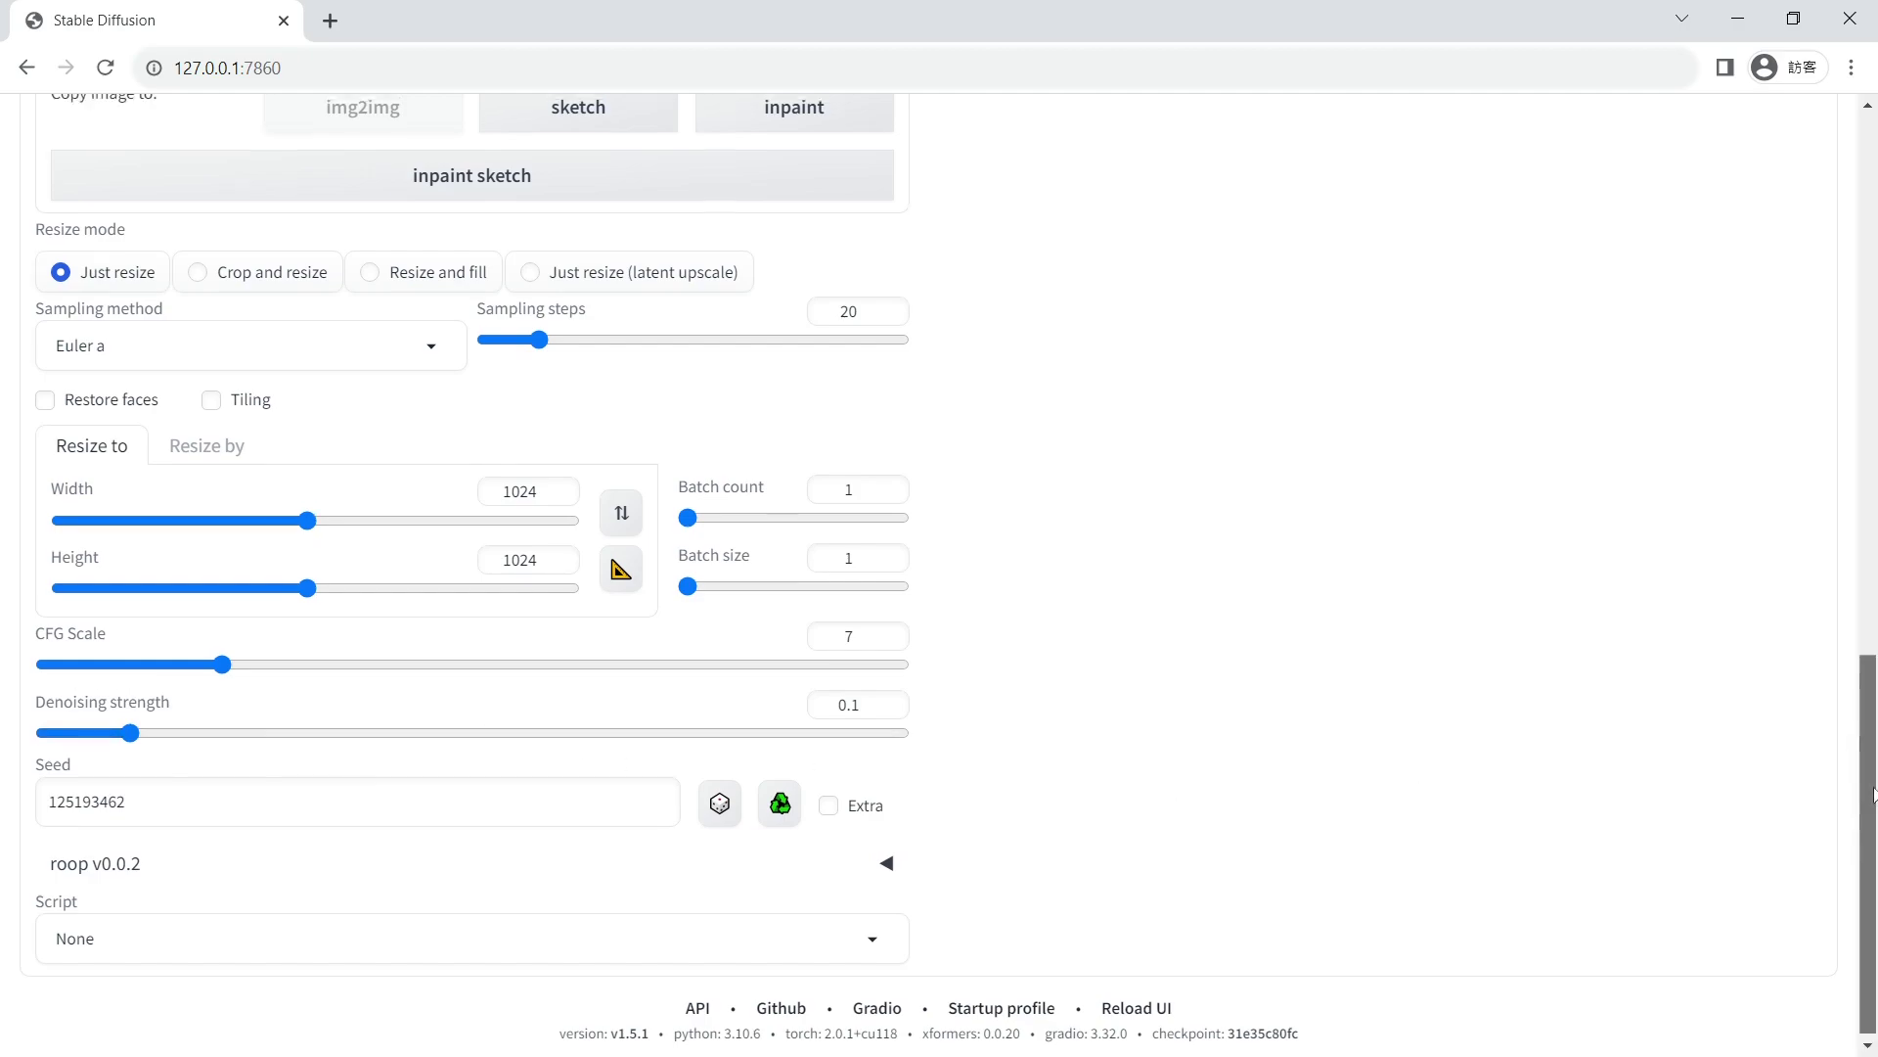
pyautogui.moveTo(1870, 851); pyautogui.dragTo(1867, 293)
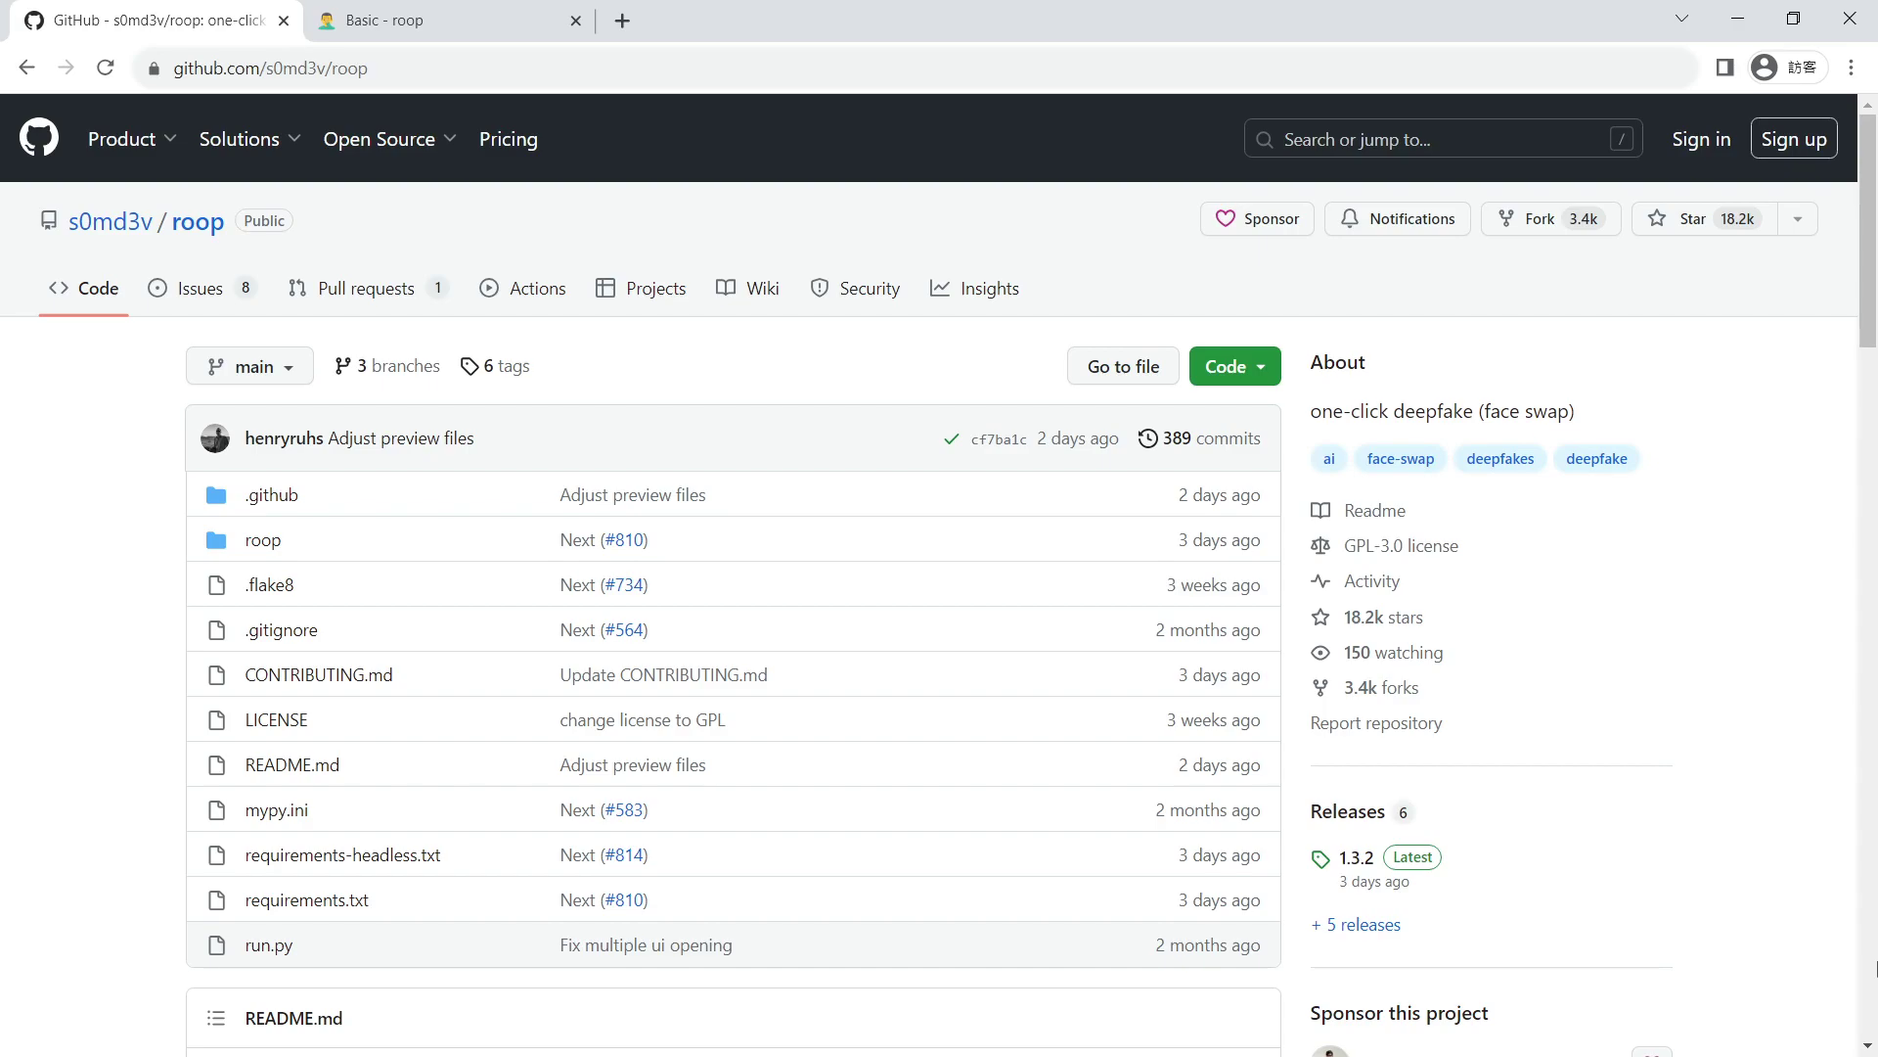
# - Read the Installation and Usage sections of the s0md3v/roop README on GitHub and switch to the Basic installation guide
pyautogui.scroll(-10, 1868, 974)
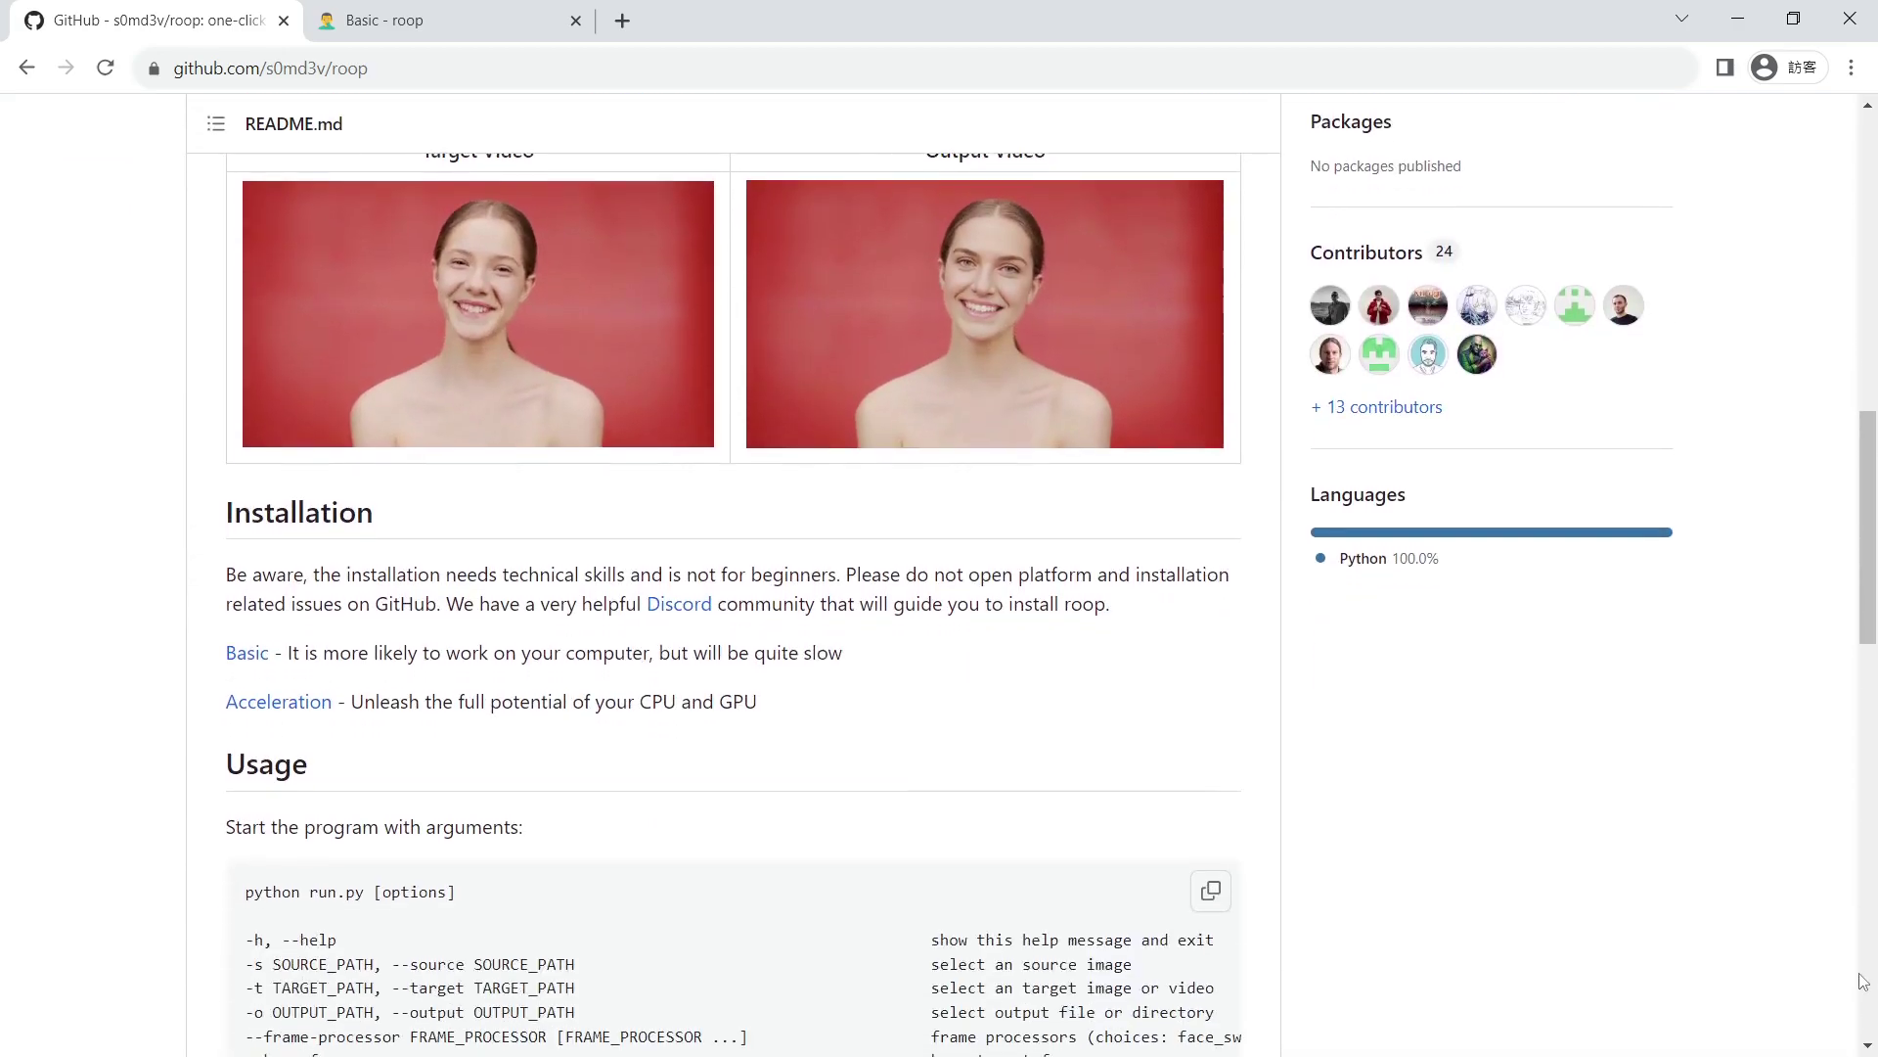
pyautogui.scroll(-2, 1862, 981)
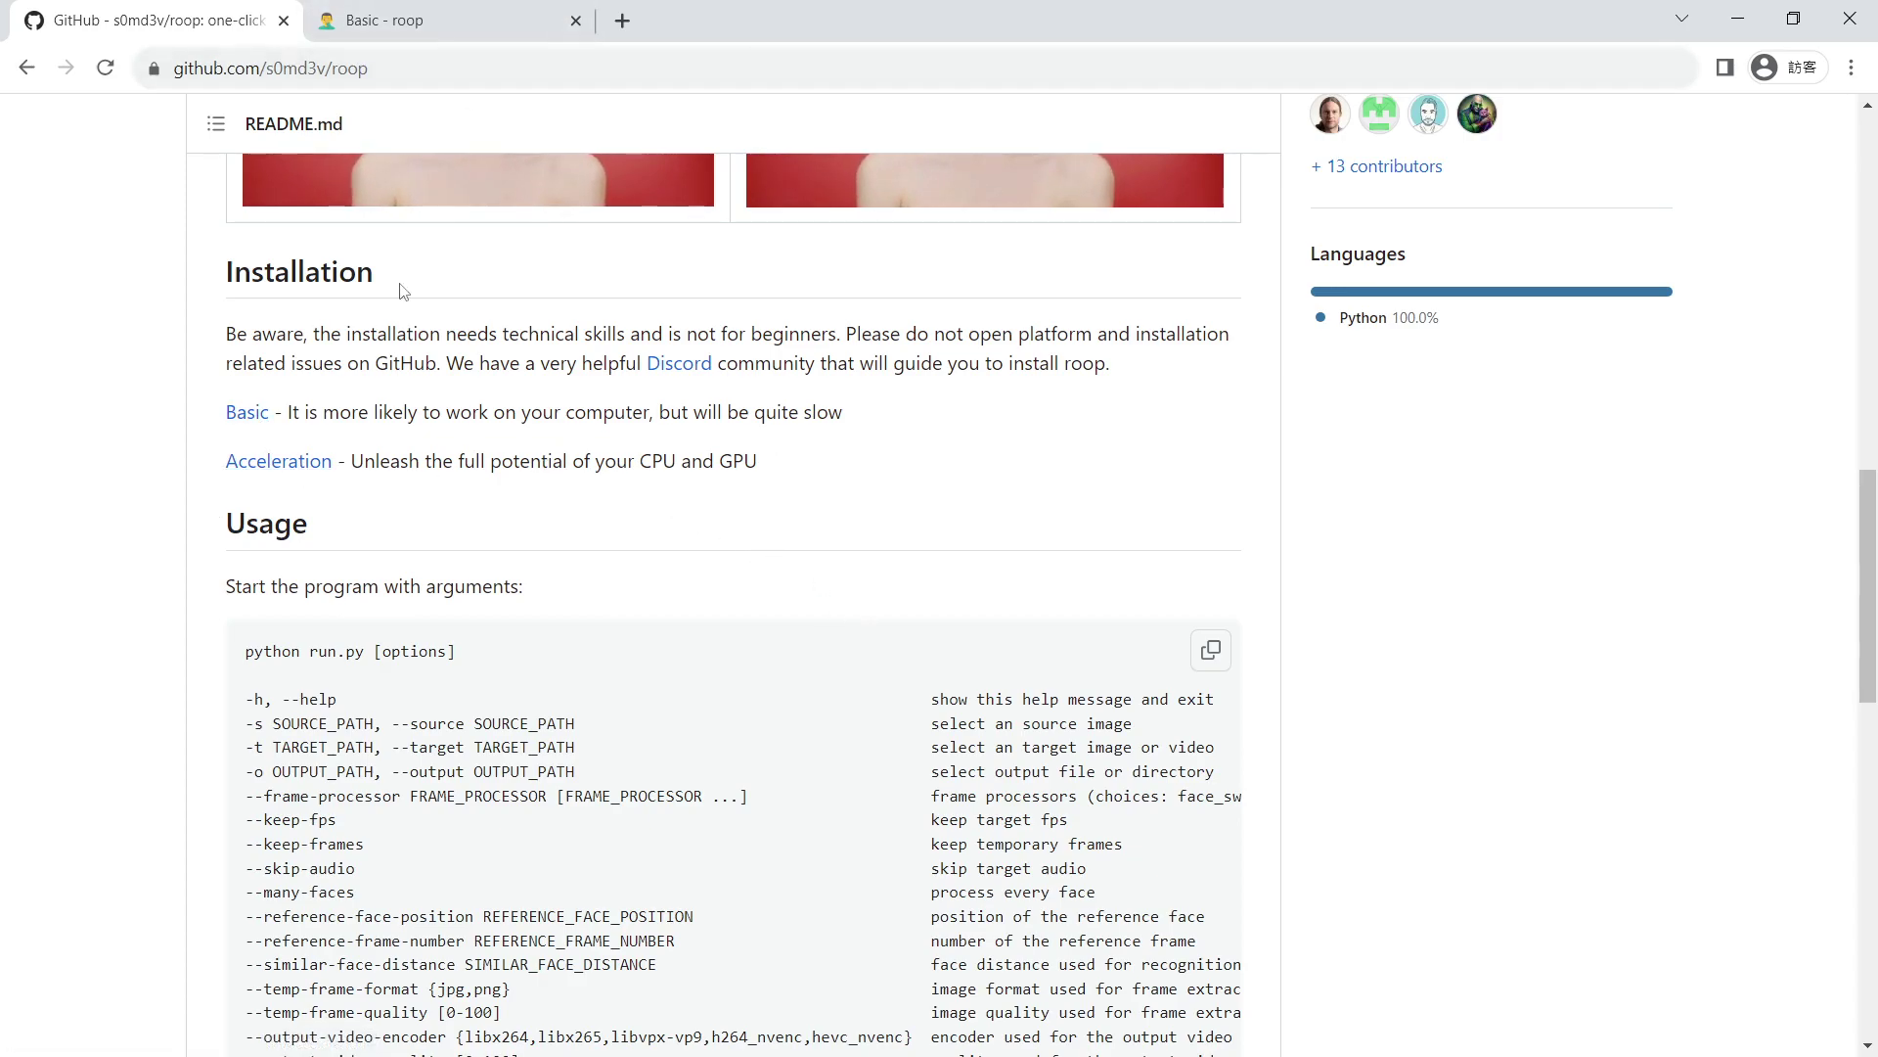
pyautogui.hotkey('ctrl', 'Tab')
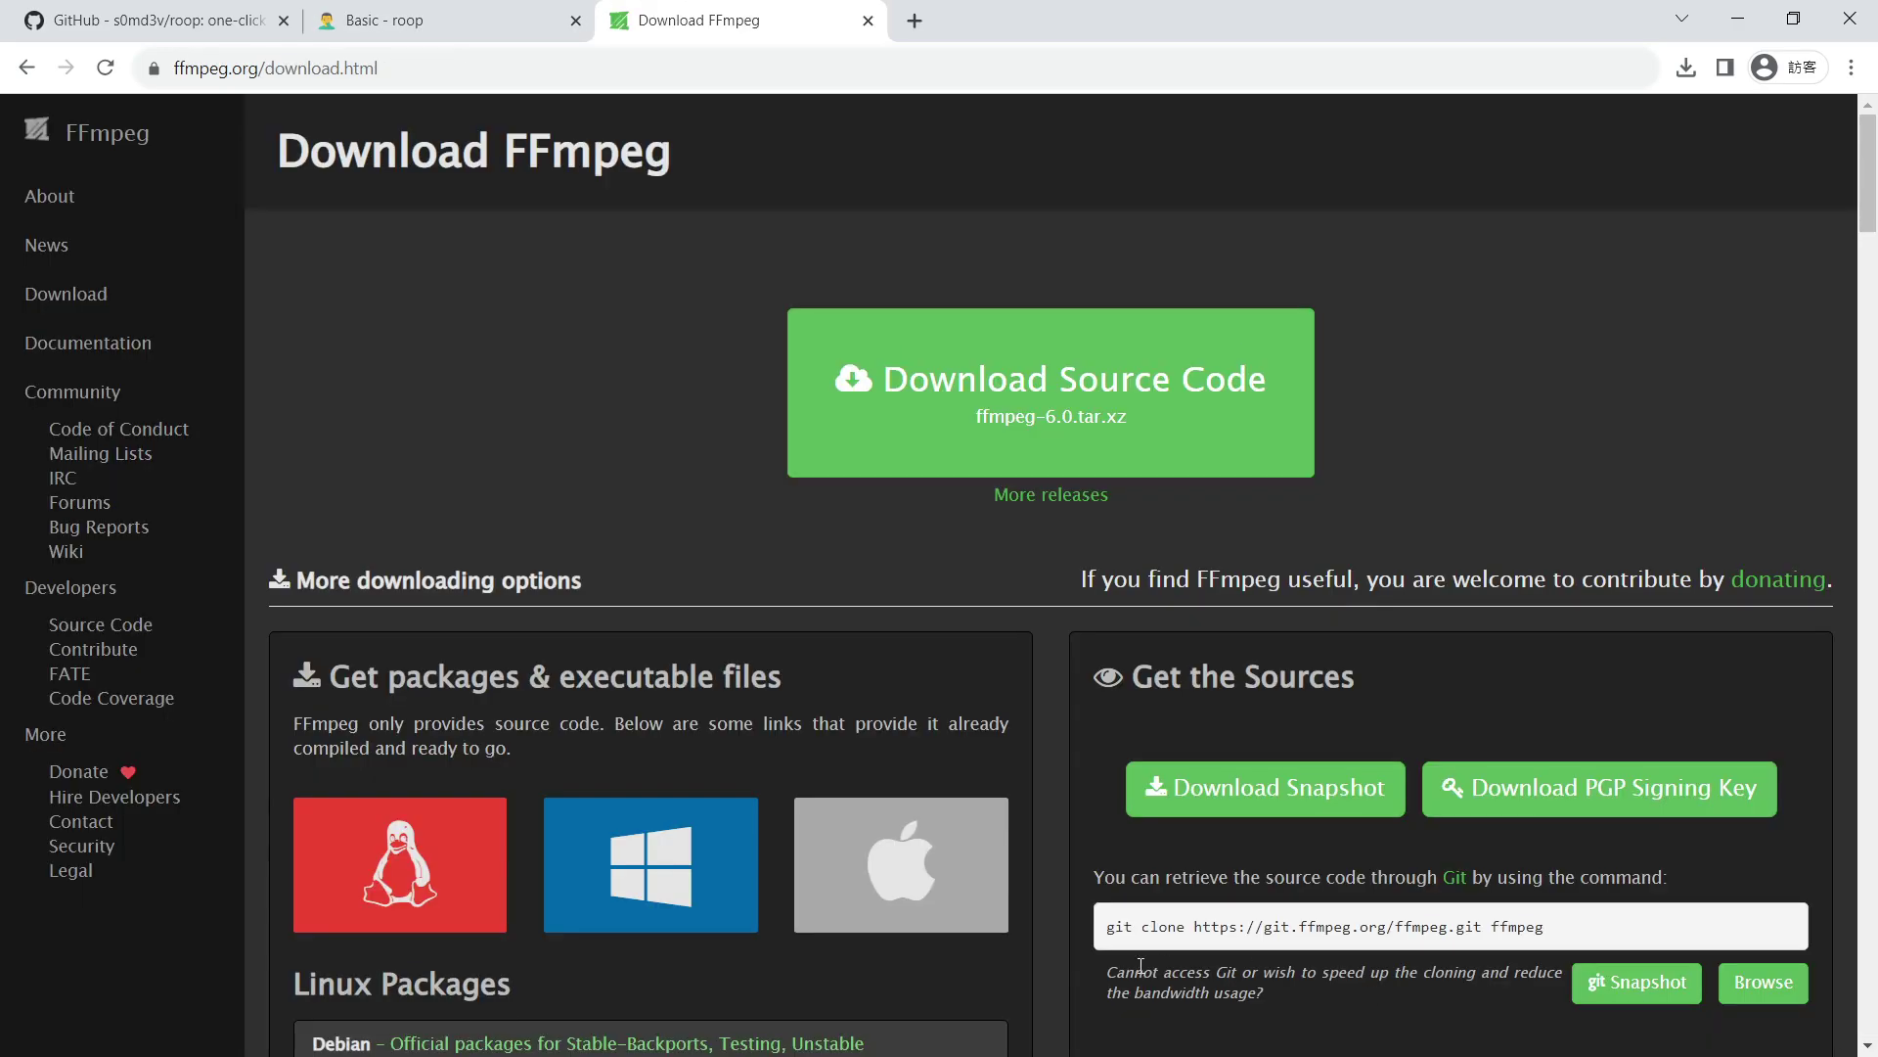
# - Go to the Windows EXE files on the FFmpeg download page and open the gyan.dev builds in a new tab
pyautogui.moveTo(659, 868)
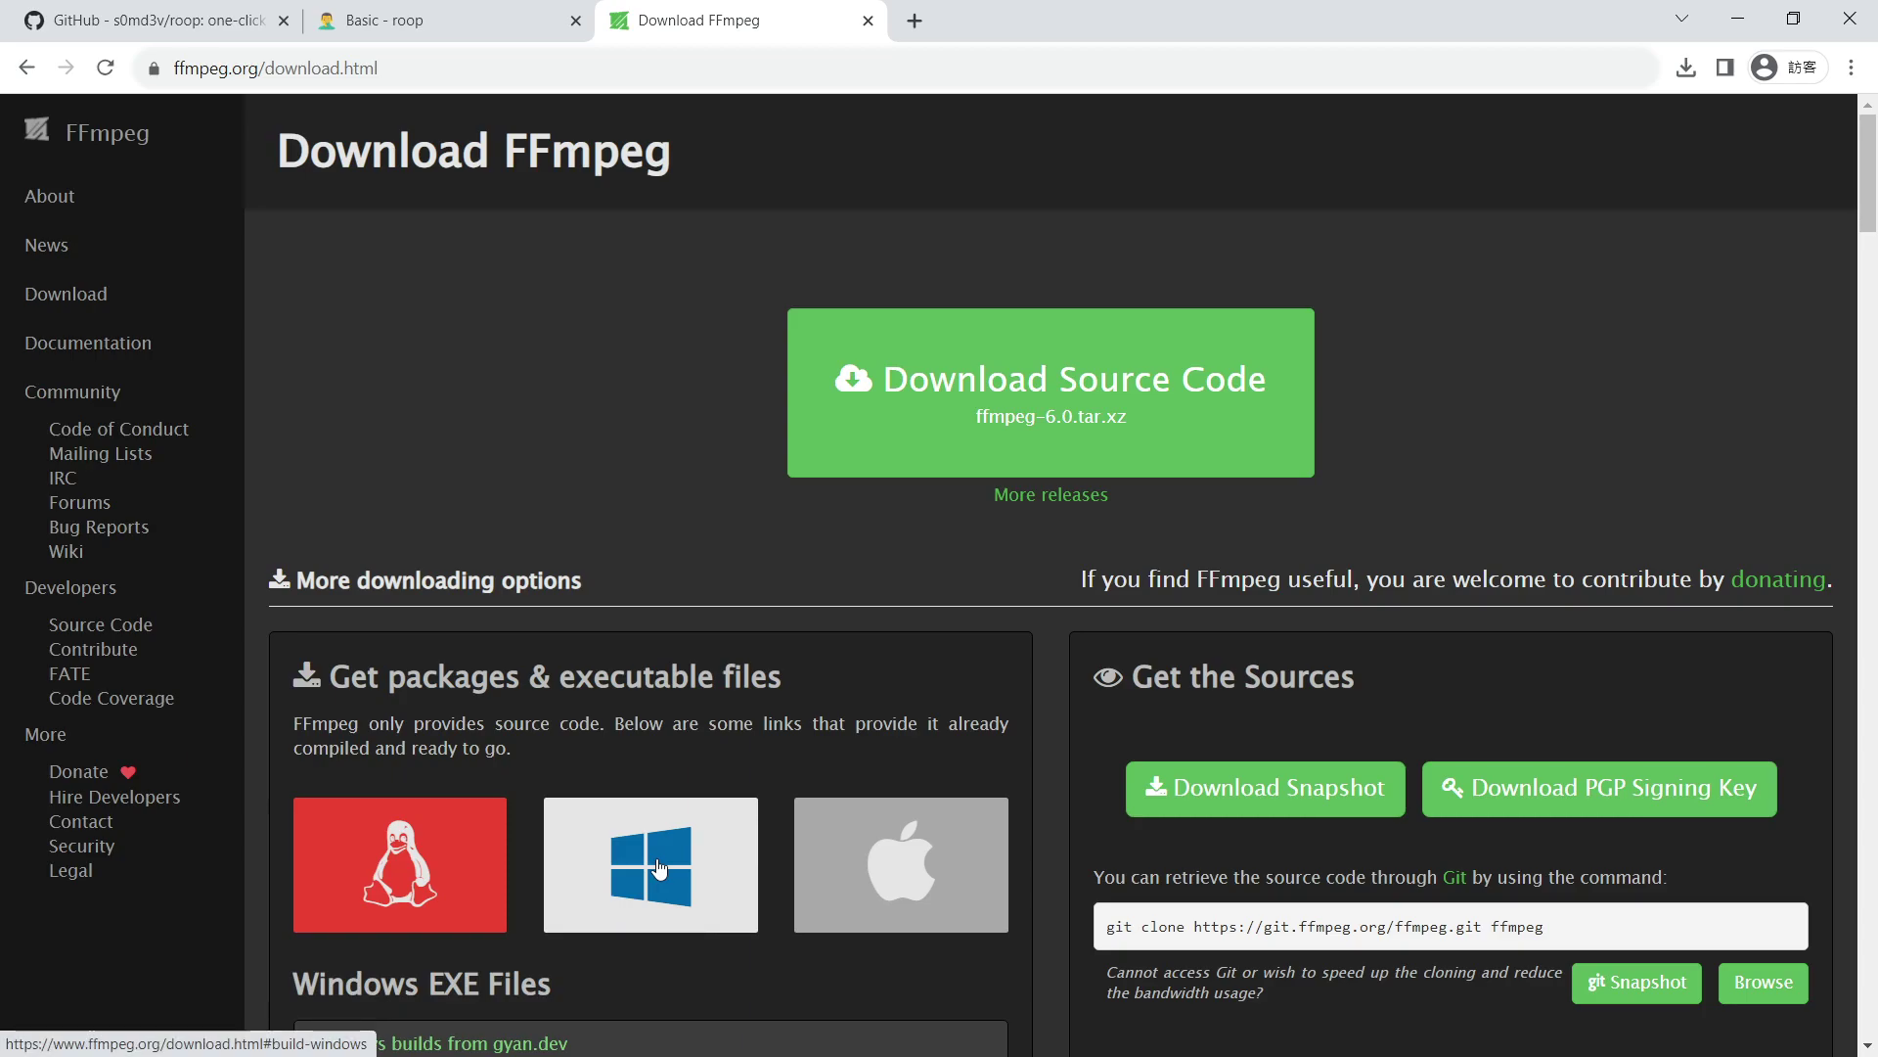
pyautogui.click(659, 867)
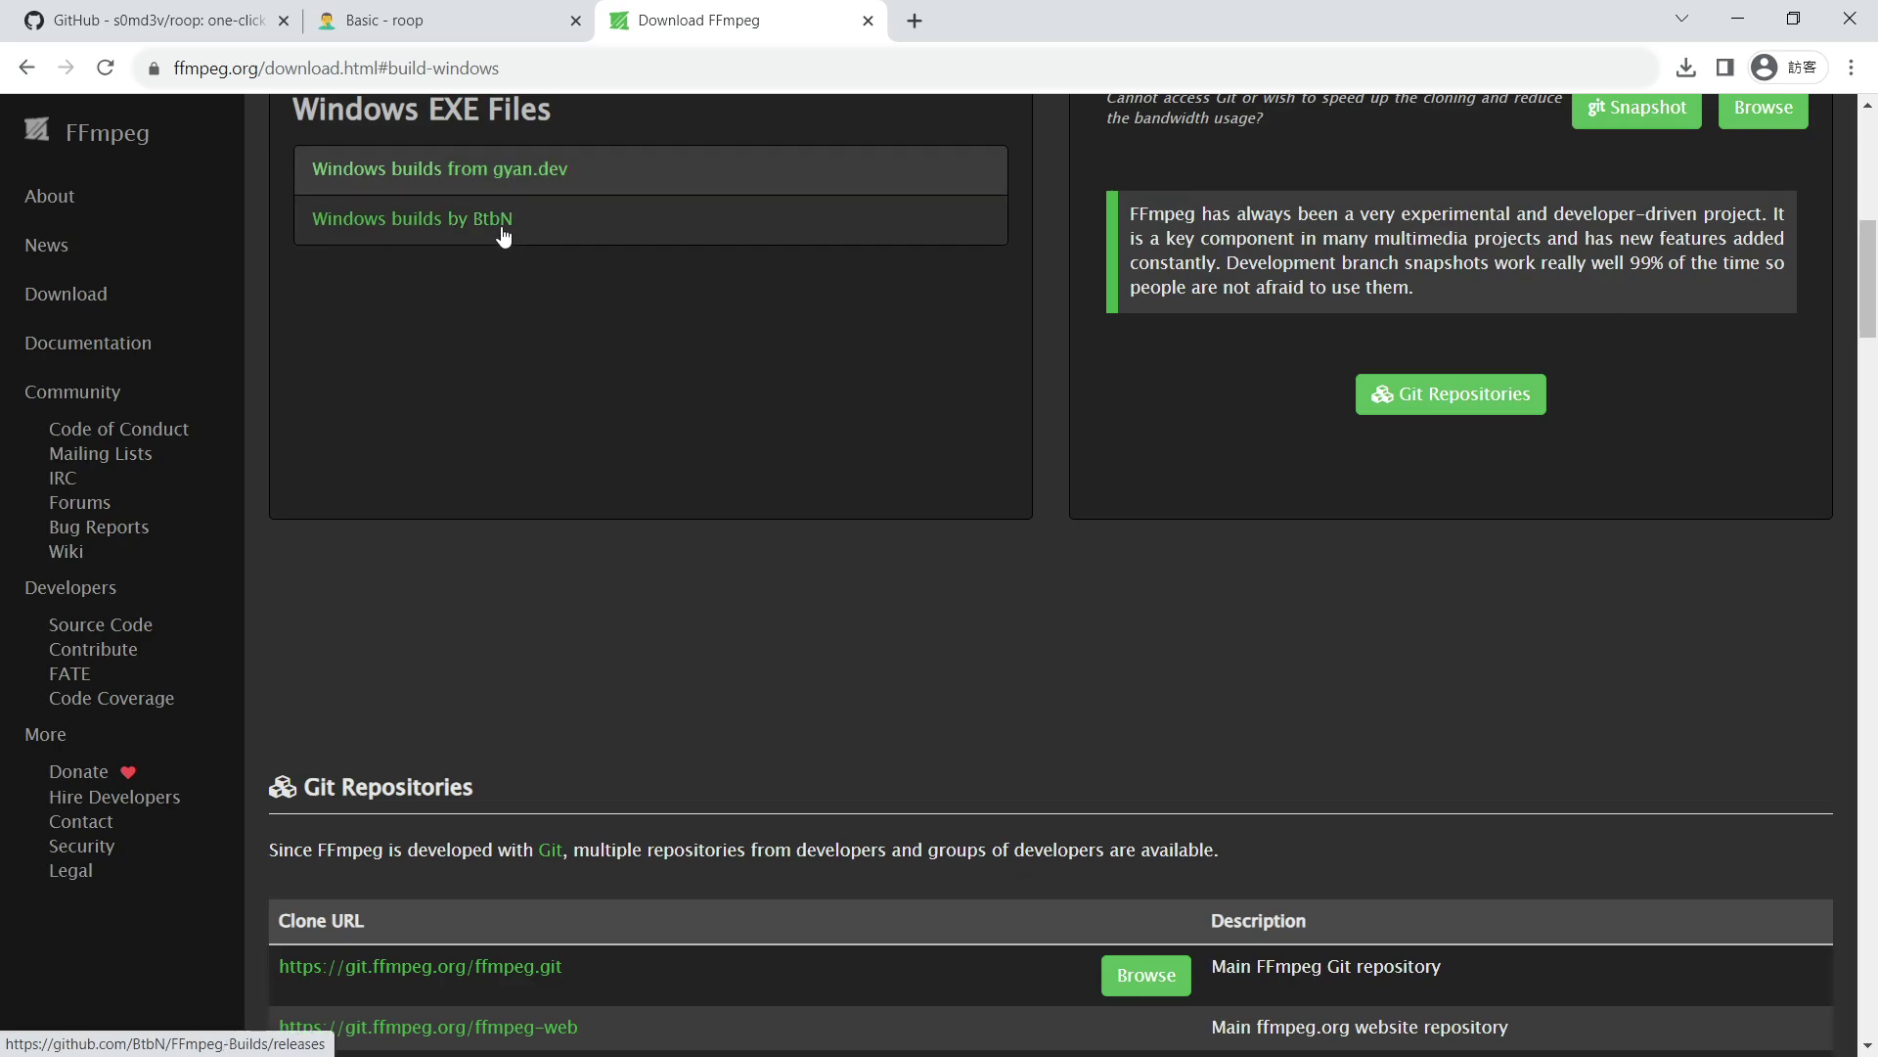
pyautogui.rightClick(554, 170)
pyautogui.click(652, 188)
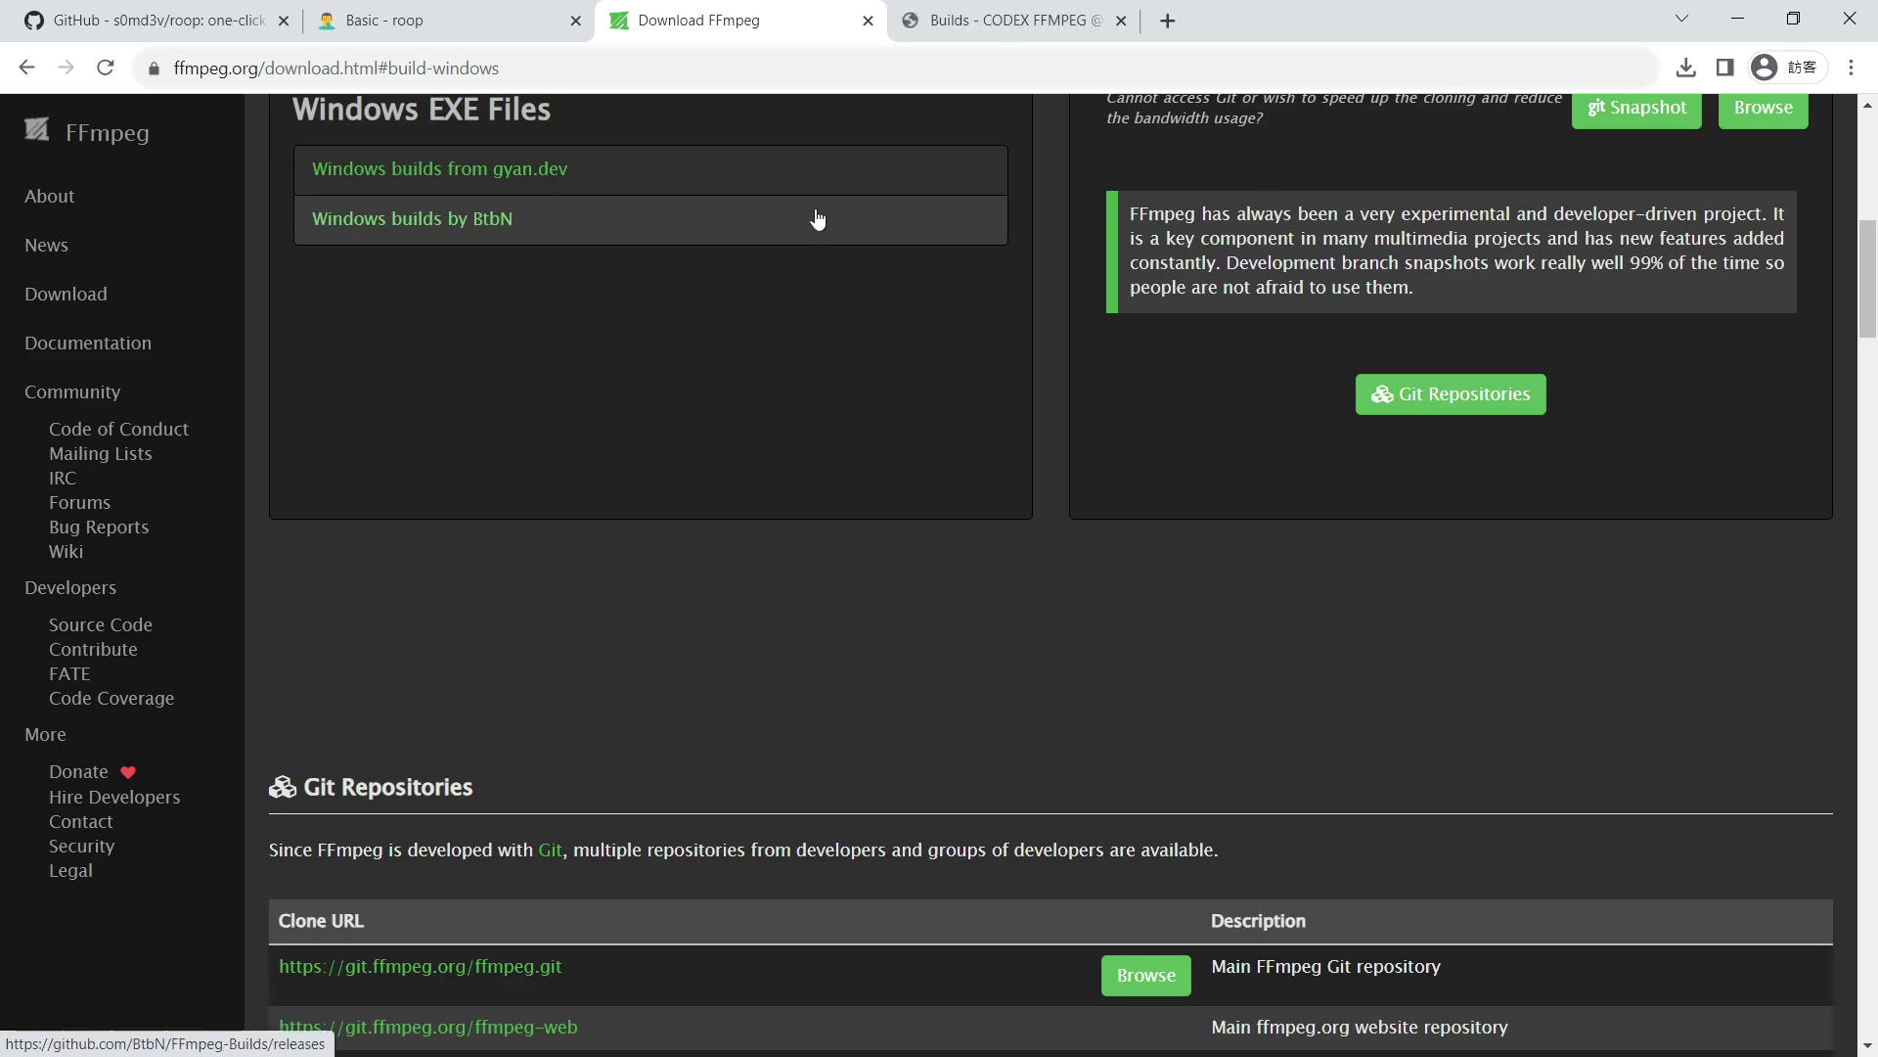
pyautogui.click(1027, 21)
# - Download ffmpeg-git-full.7z from the git master builds, keeping the suggested file name in the Downloads folder
pyautogui.scroll(-6, 1522, 726)
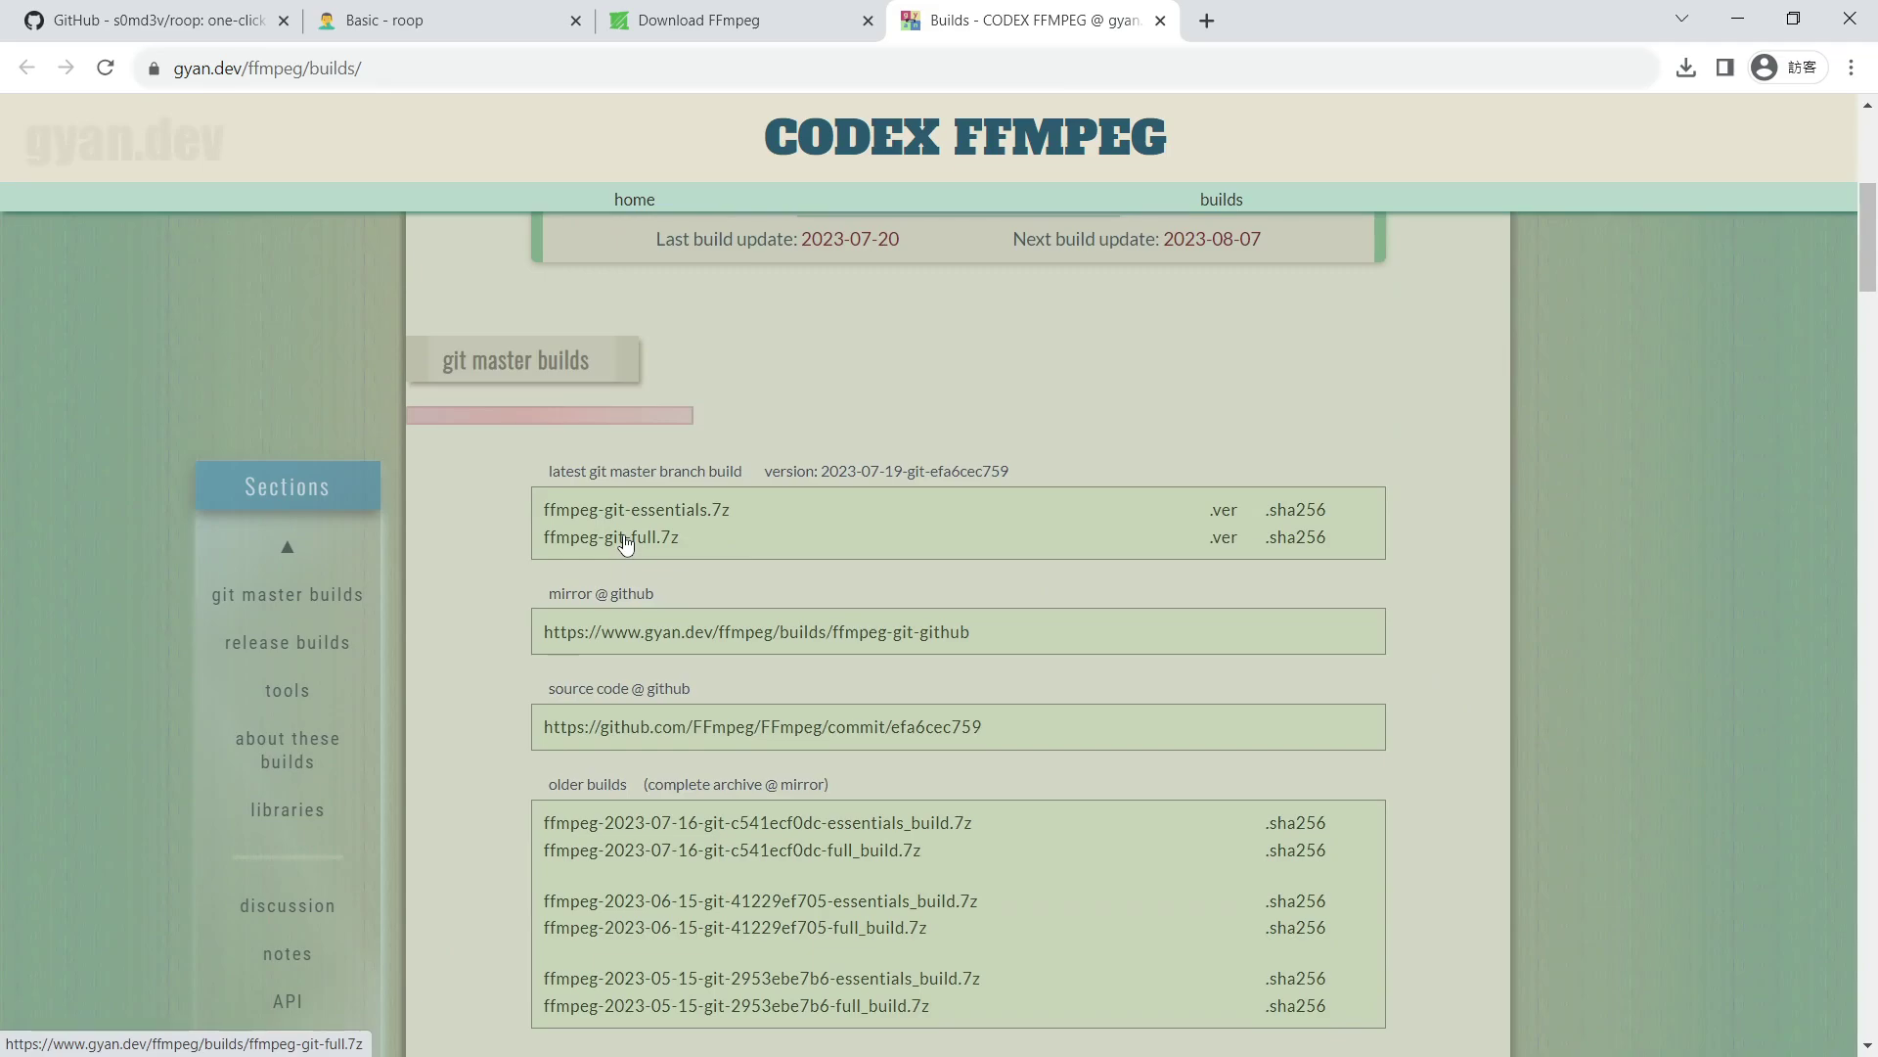
pyautogui.click(655, 552)
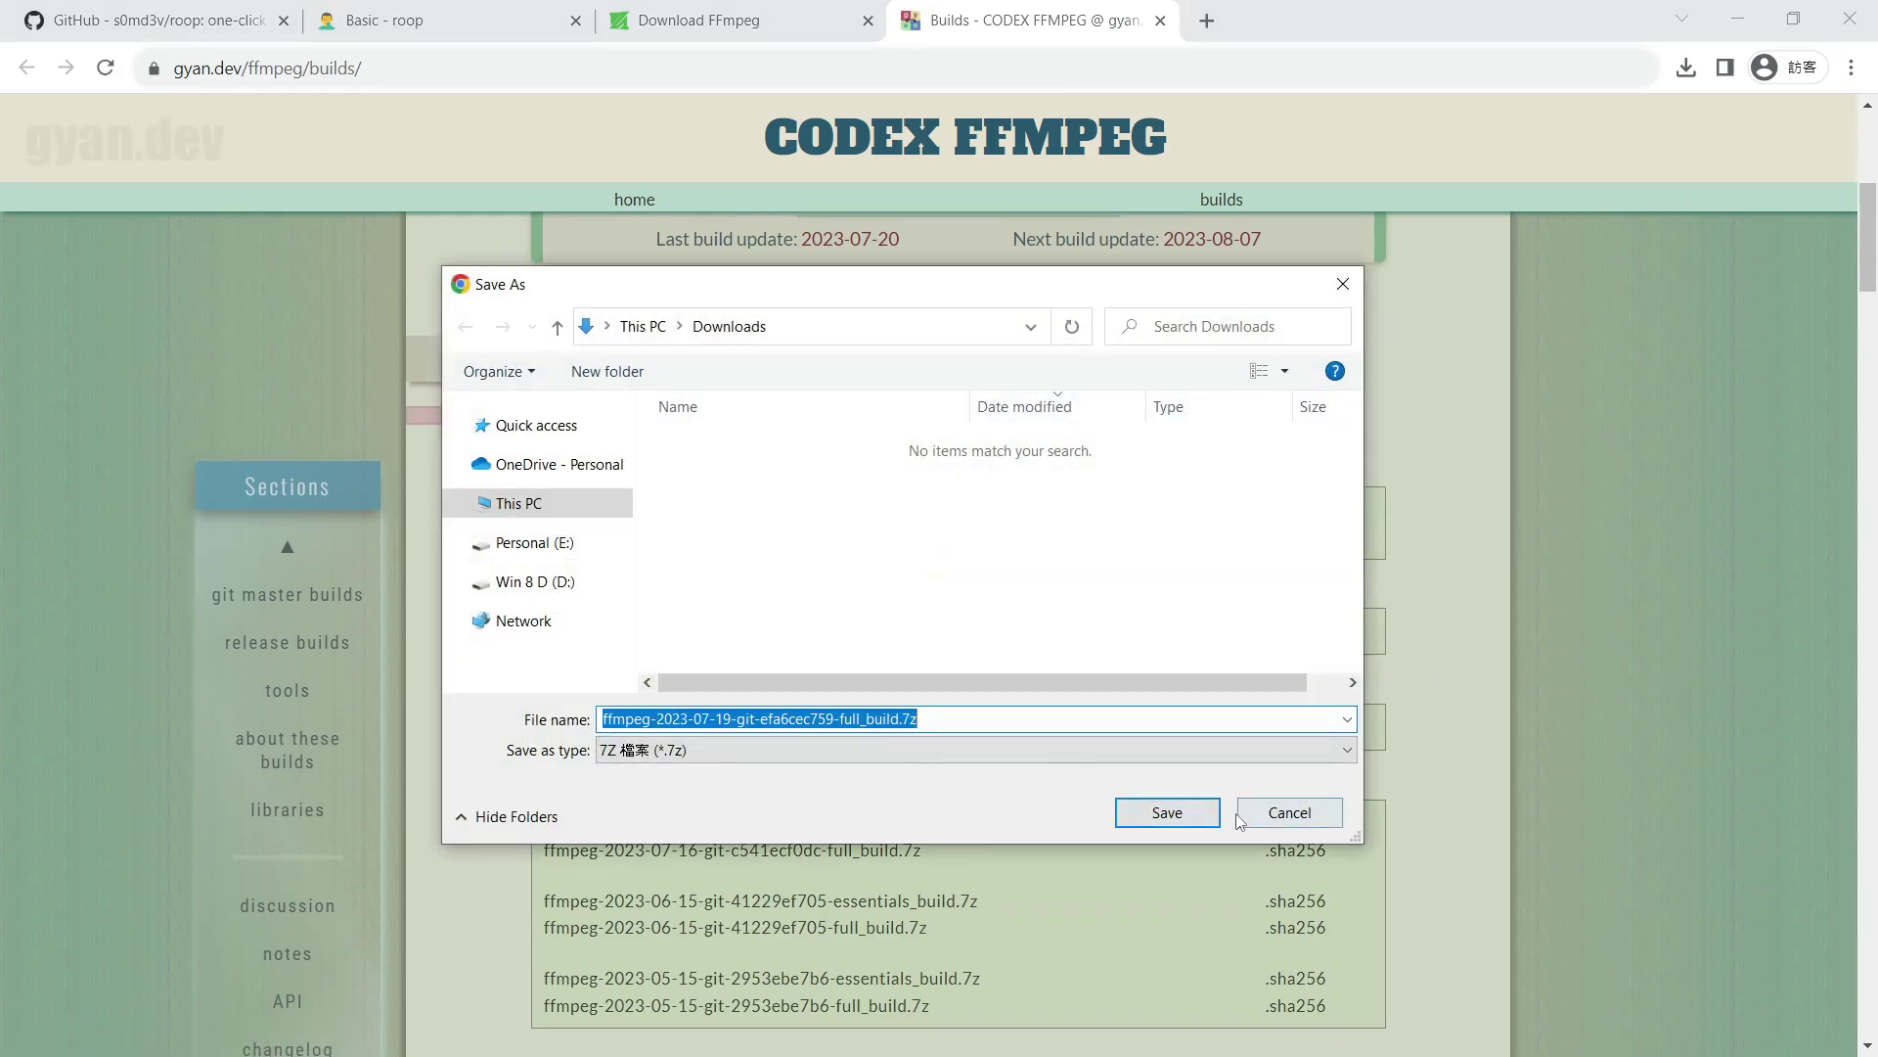
pyautogui.click(1167, 813)
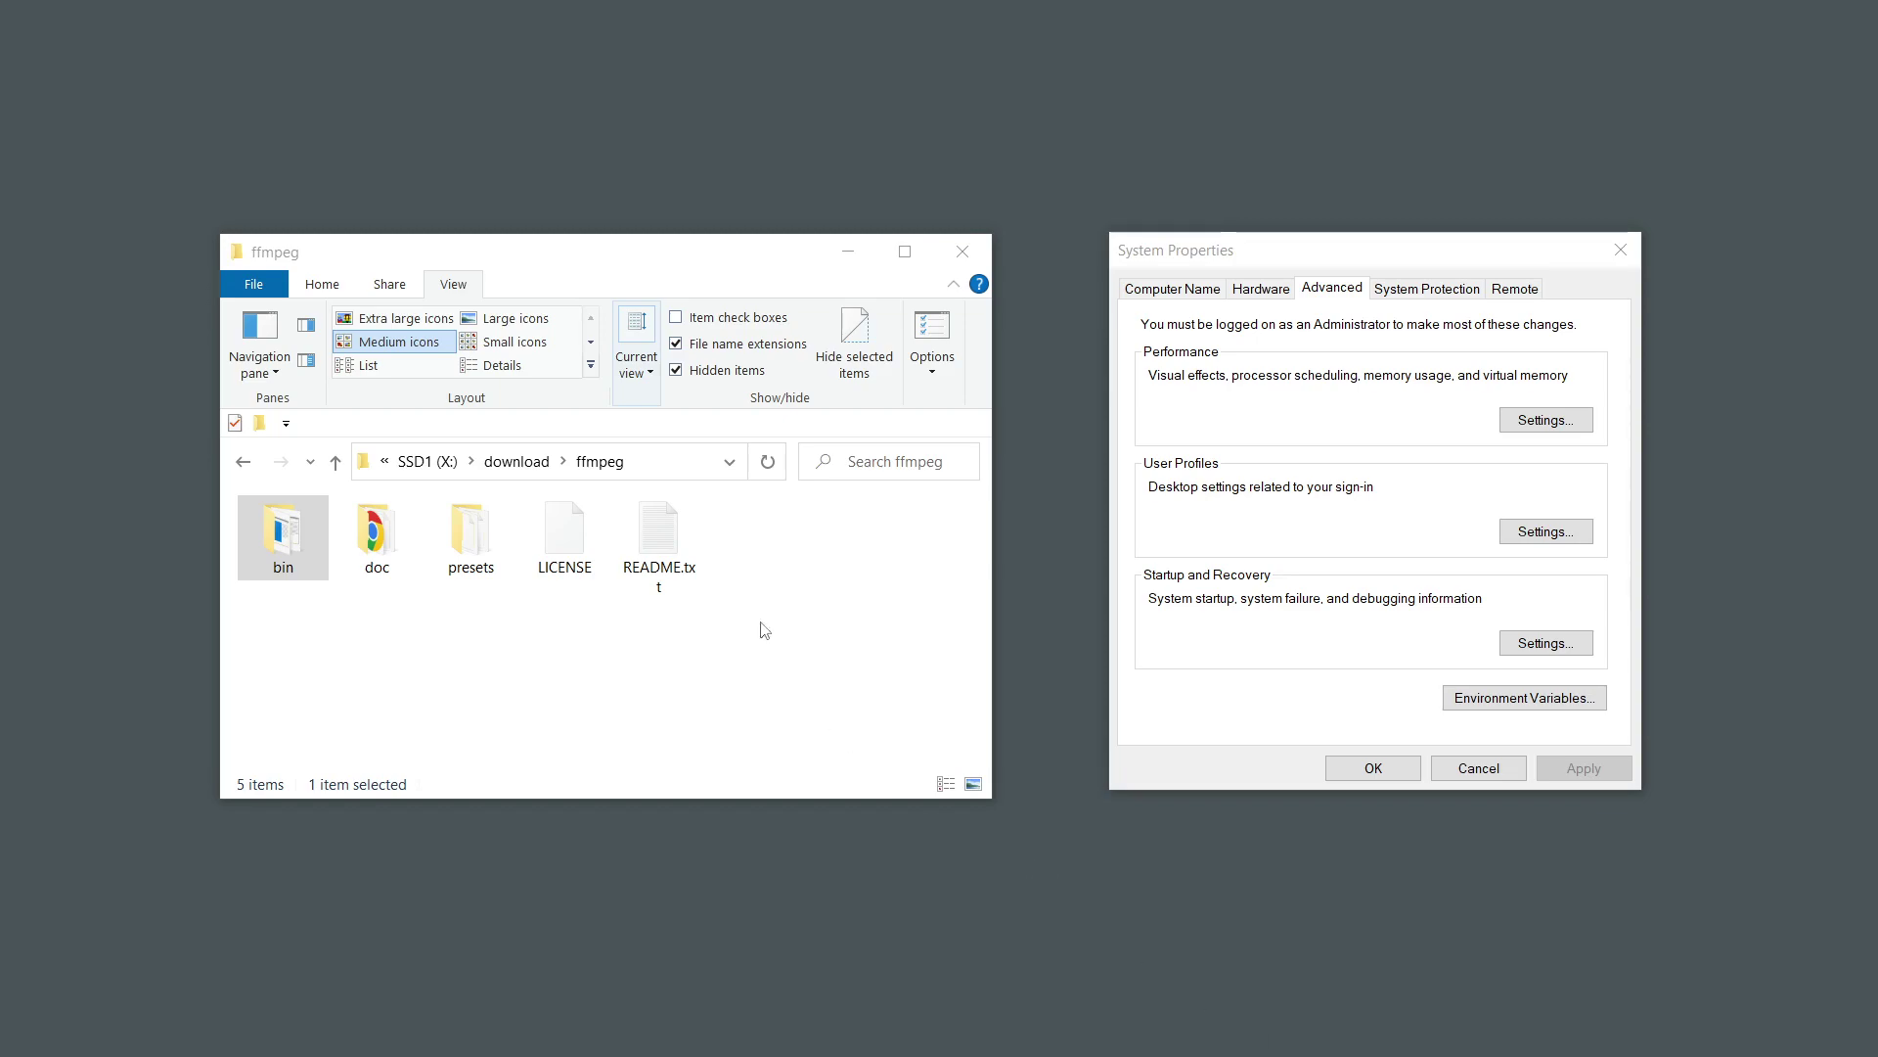
# - Open the bin folder inside the extracted ffmpeg folder and copy its path, X:\download\ffmpeg\bin
pyautogui.click(687, 467)
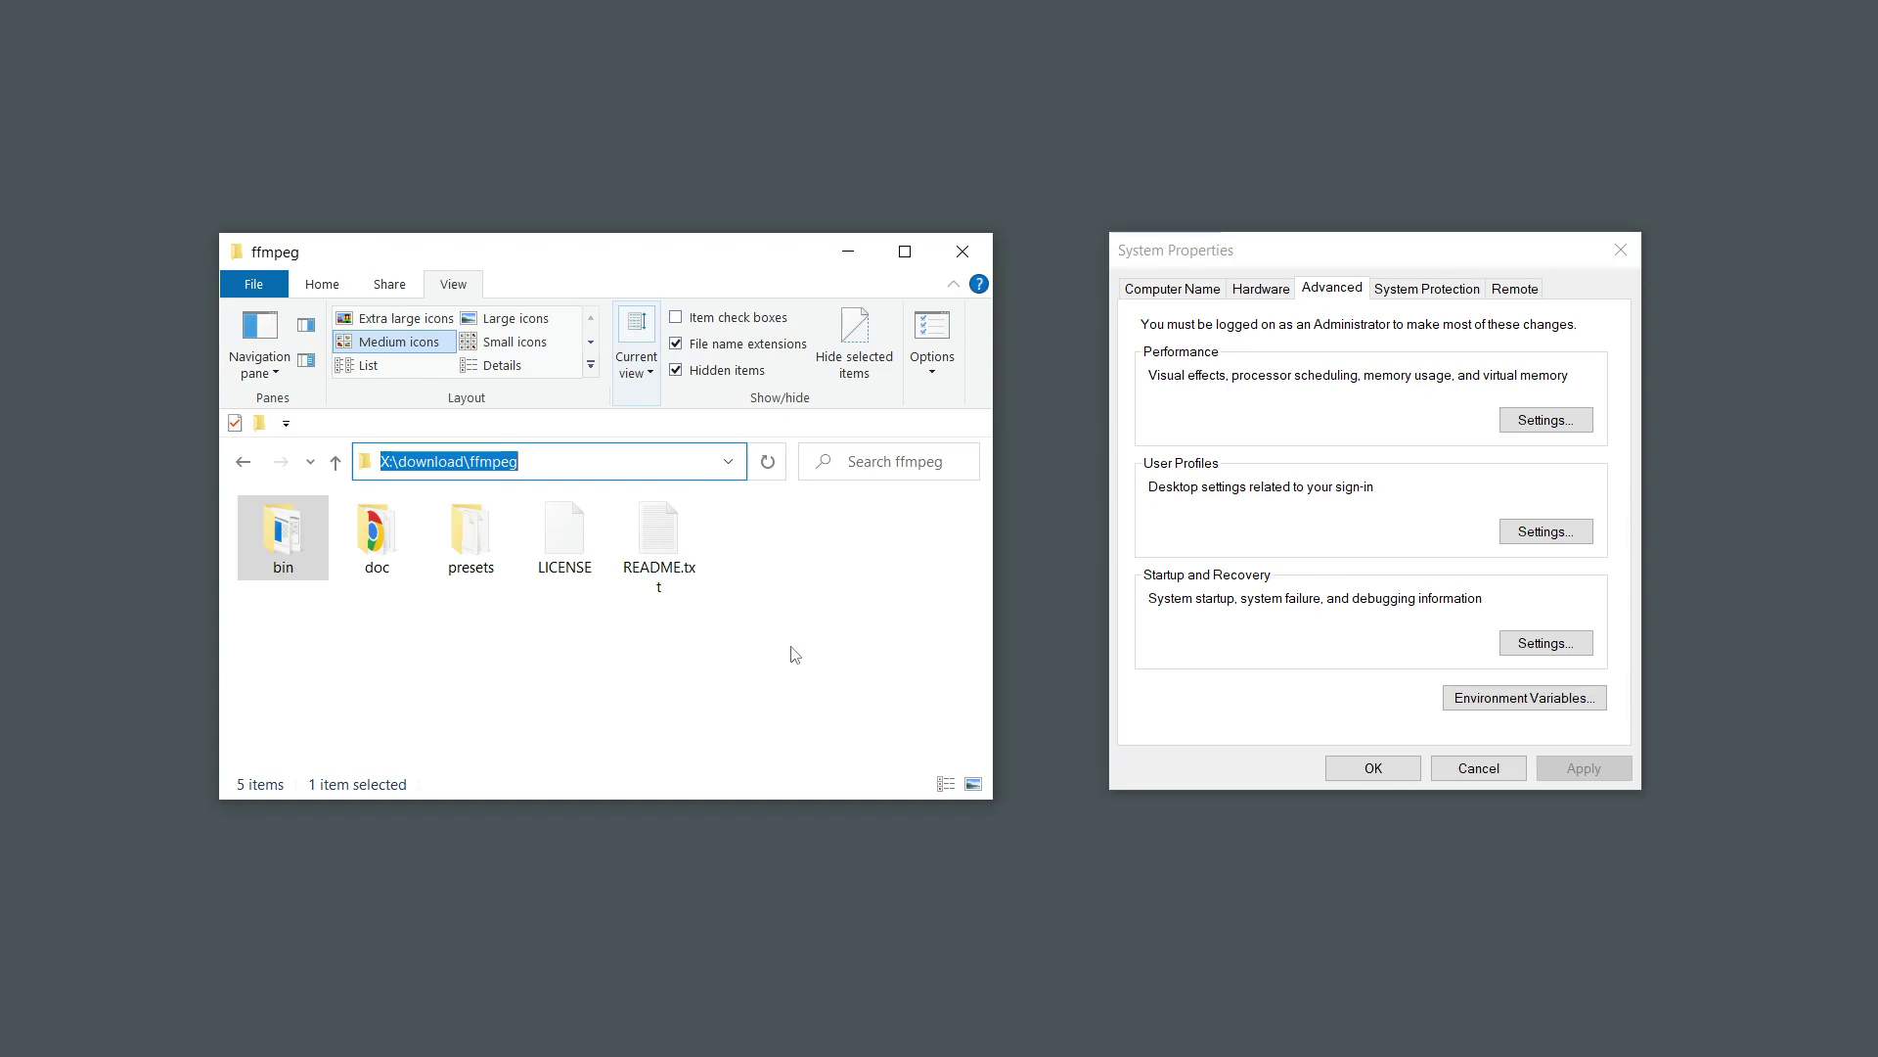
pyautogui.click(795, 654)
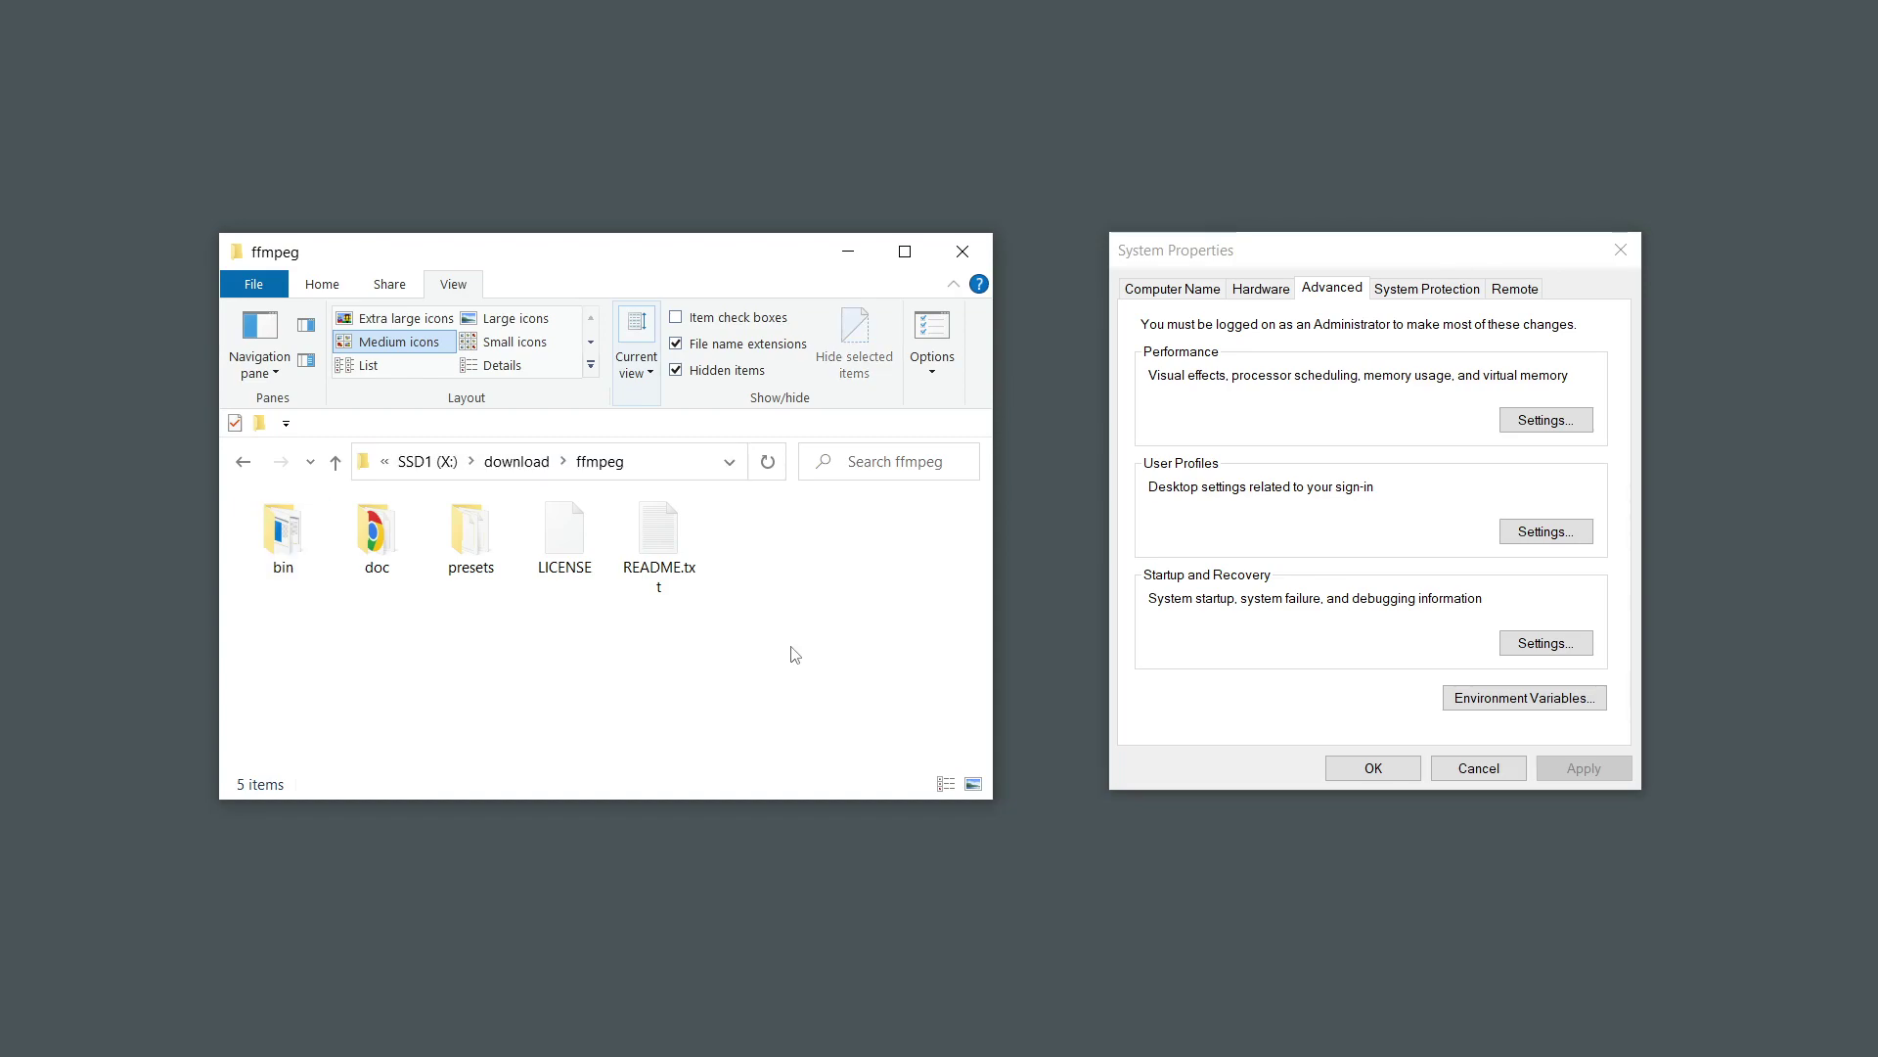
pyautogui.click(265, 544)
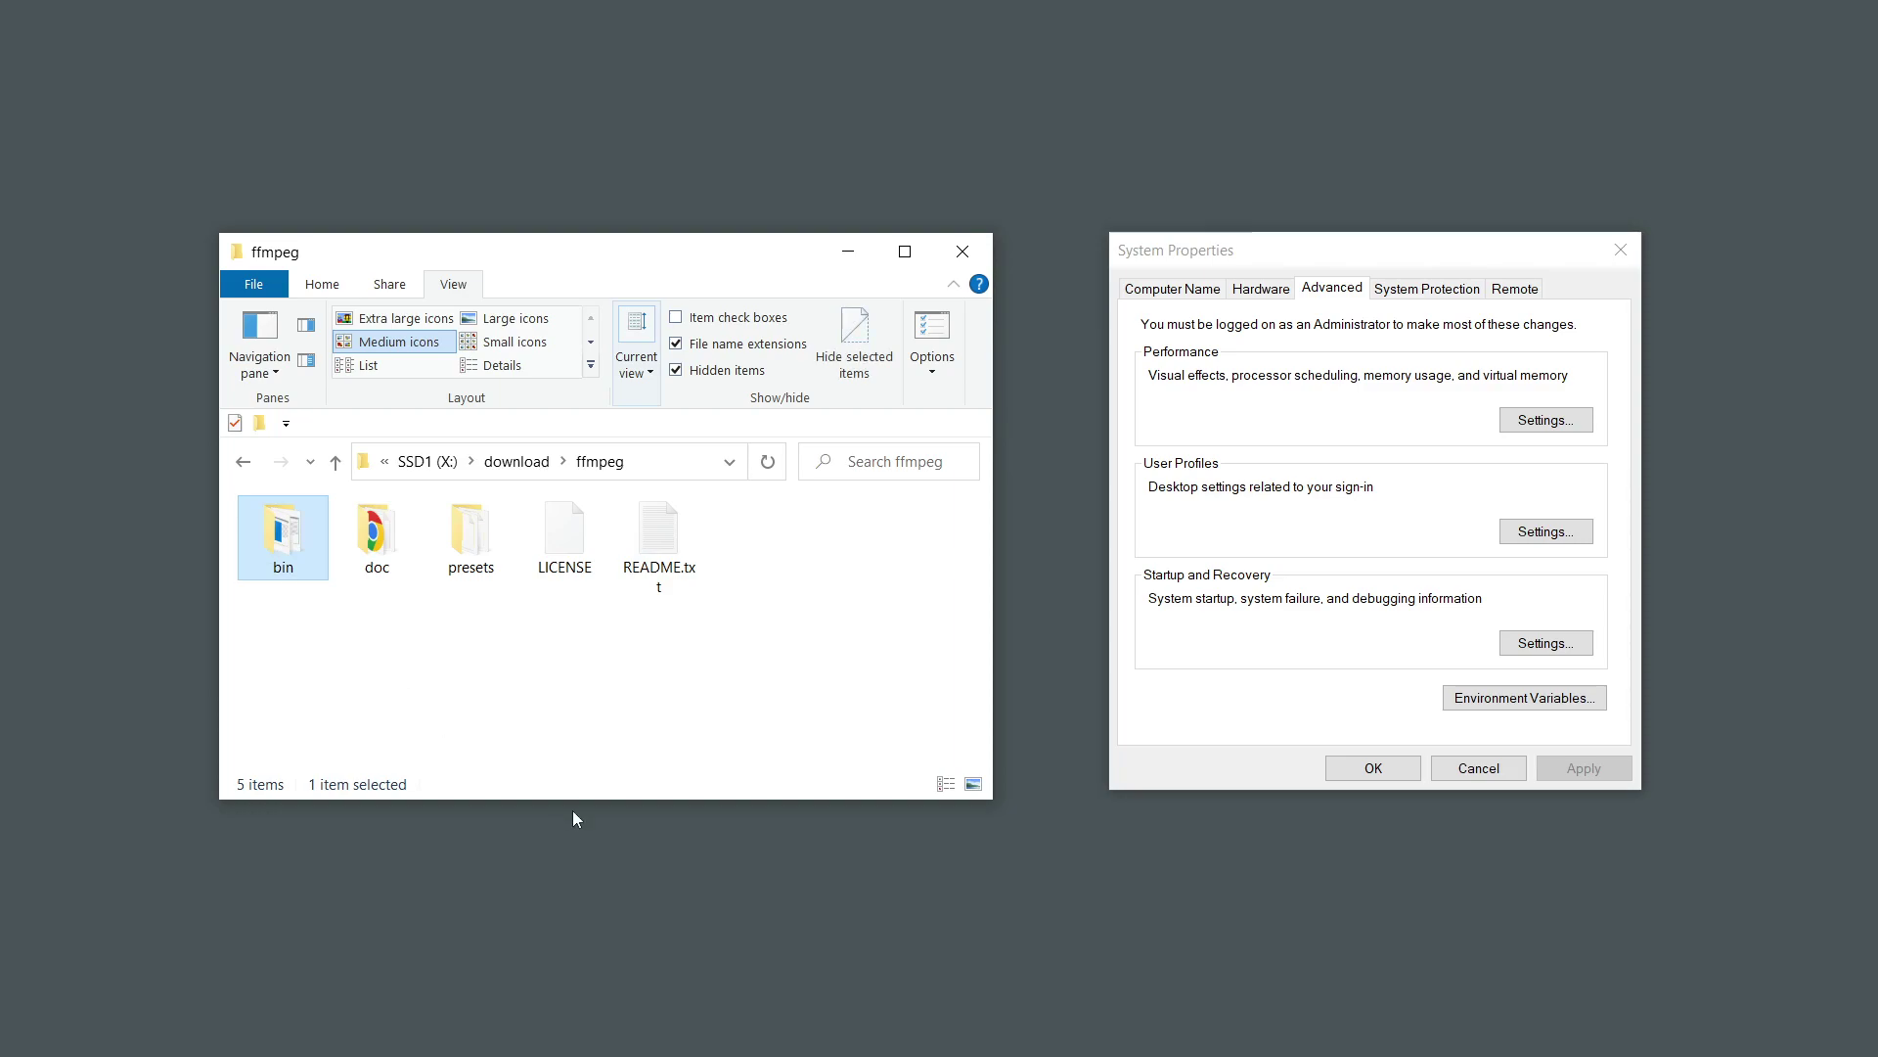
pyautogui.doubleClick(313, 543)
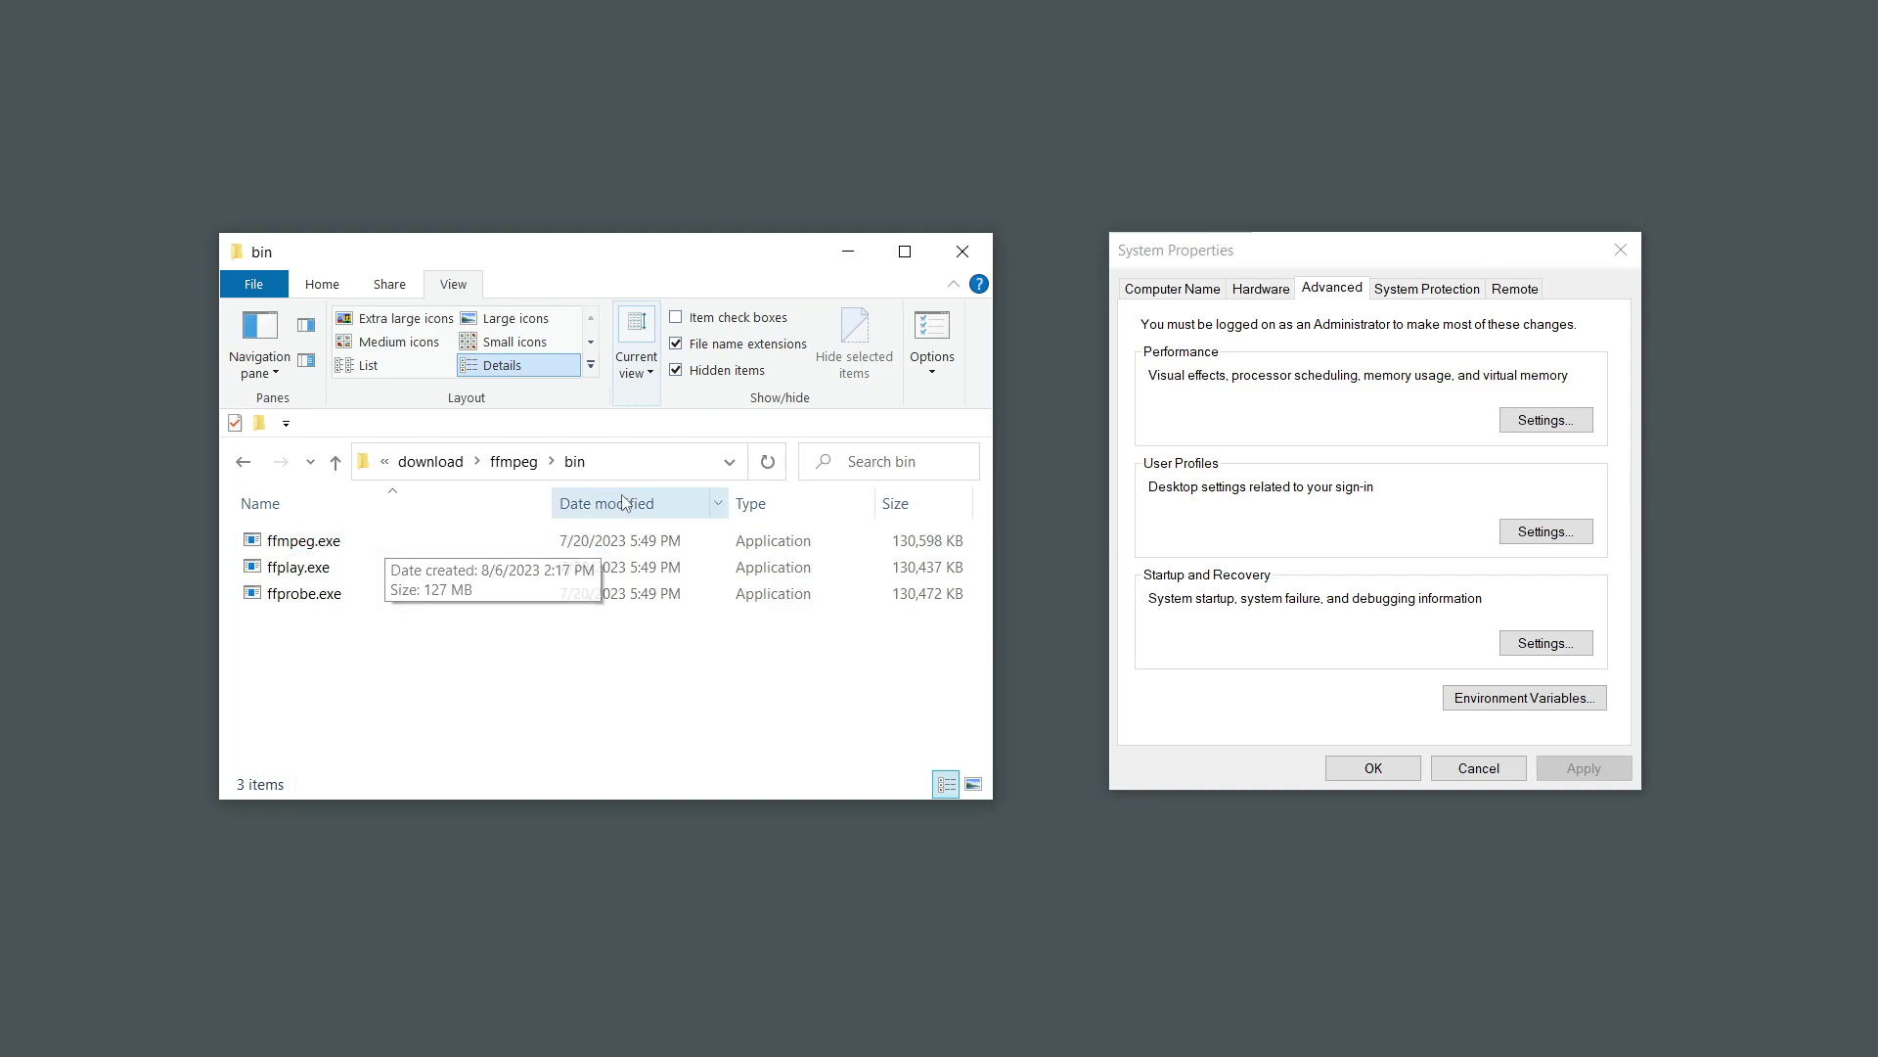
pyautogui.click(641, 461)
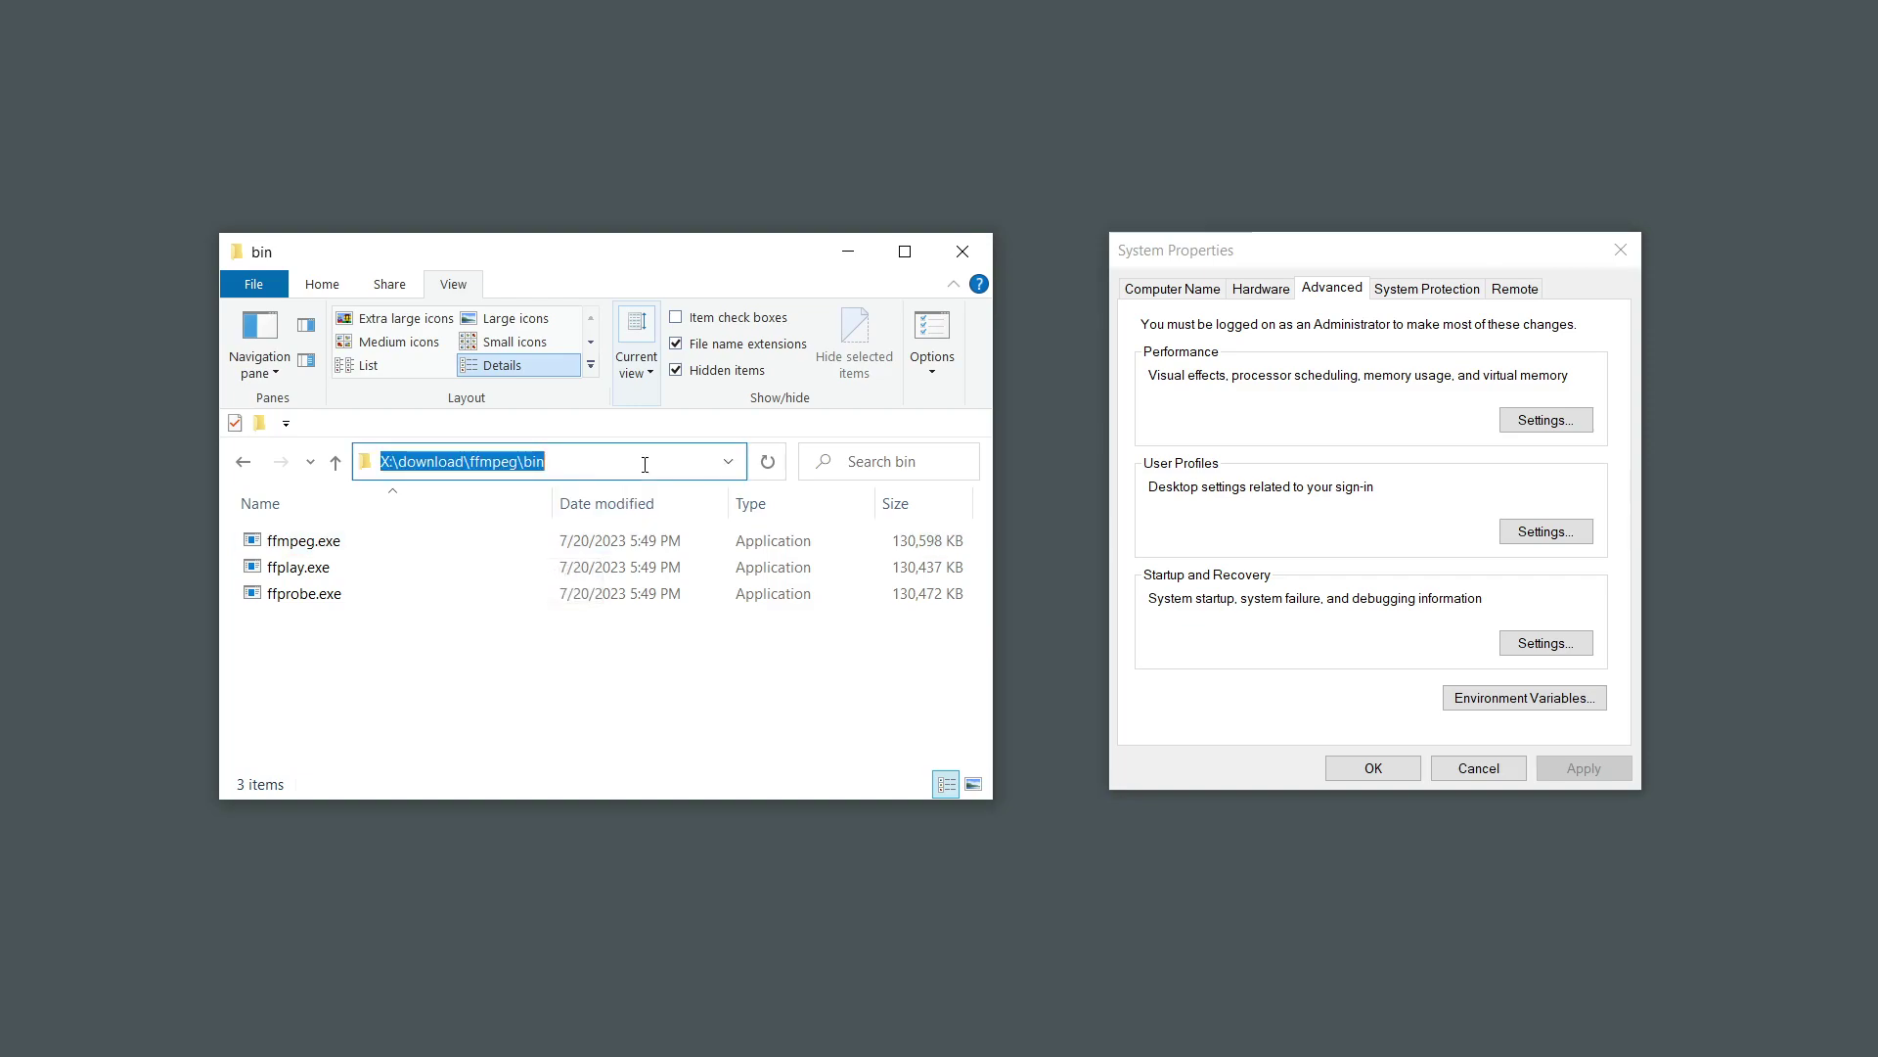
pyautogui.rightClick(536, 462)
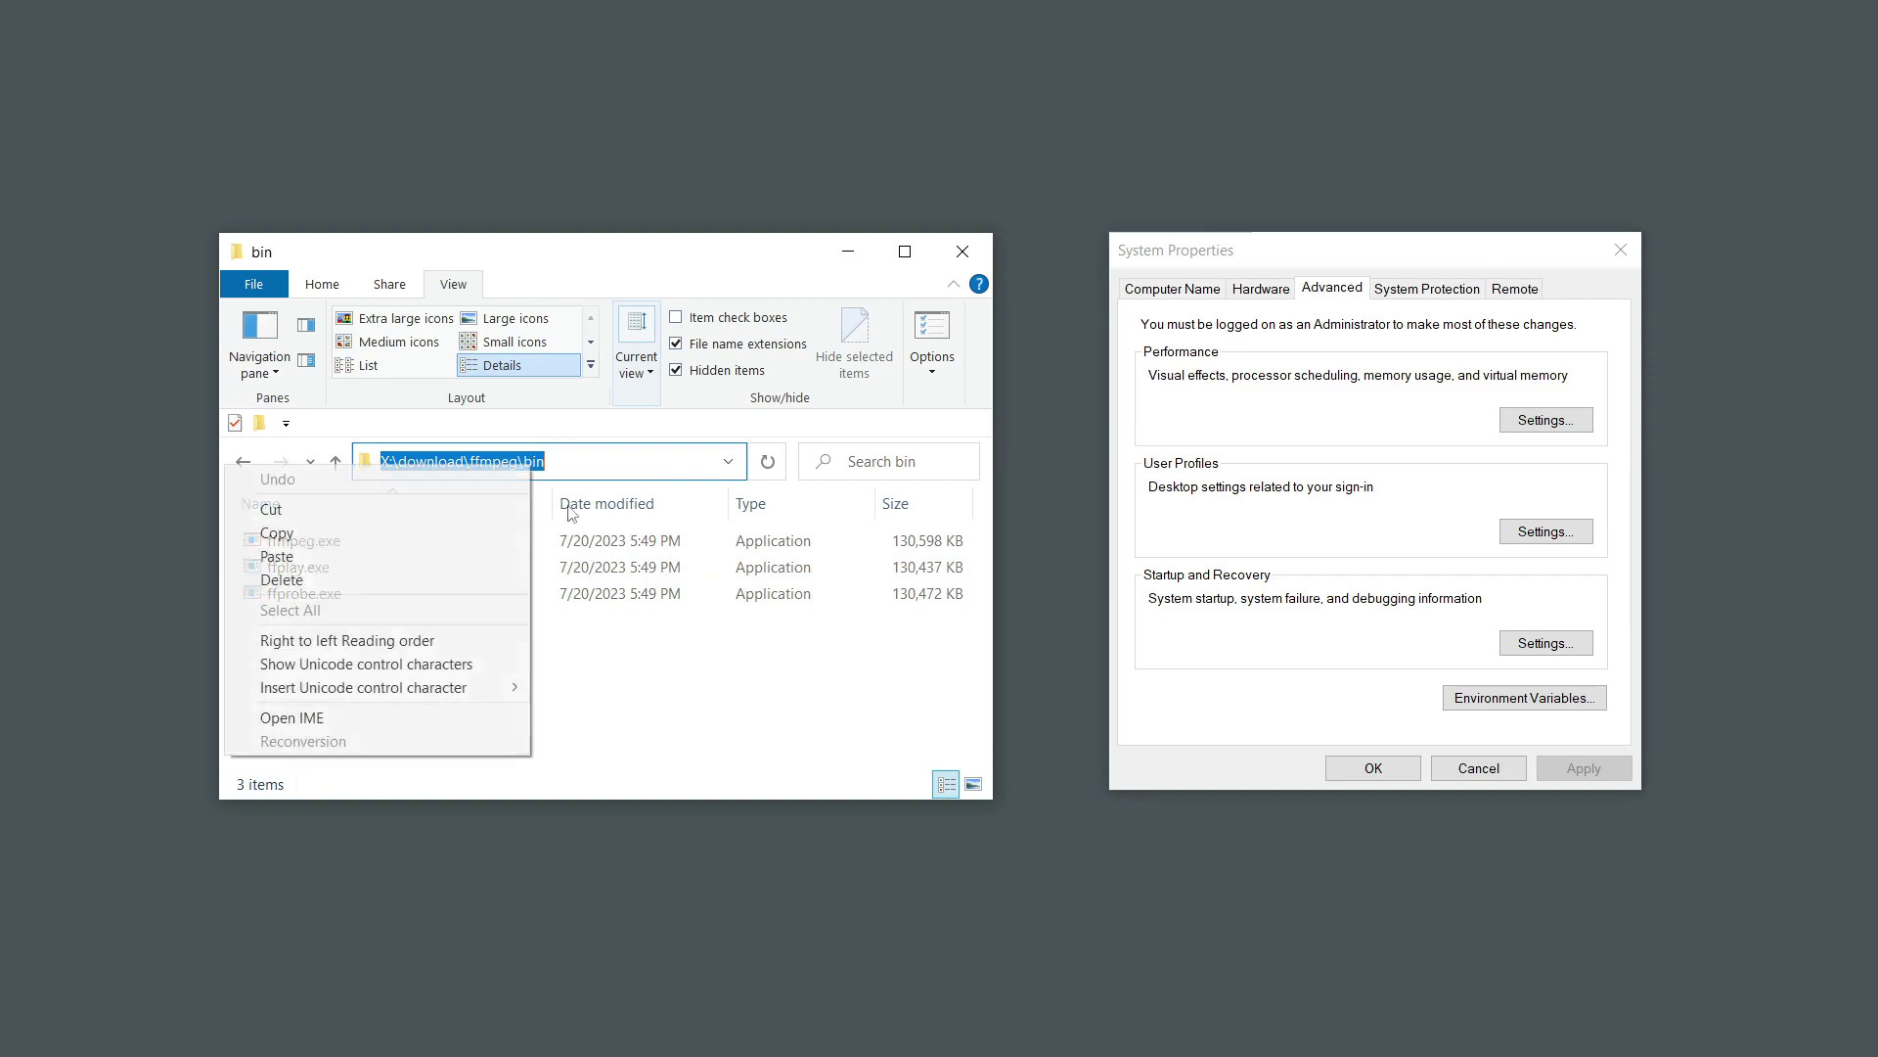
pyautogui.click(398, 532)
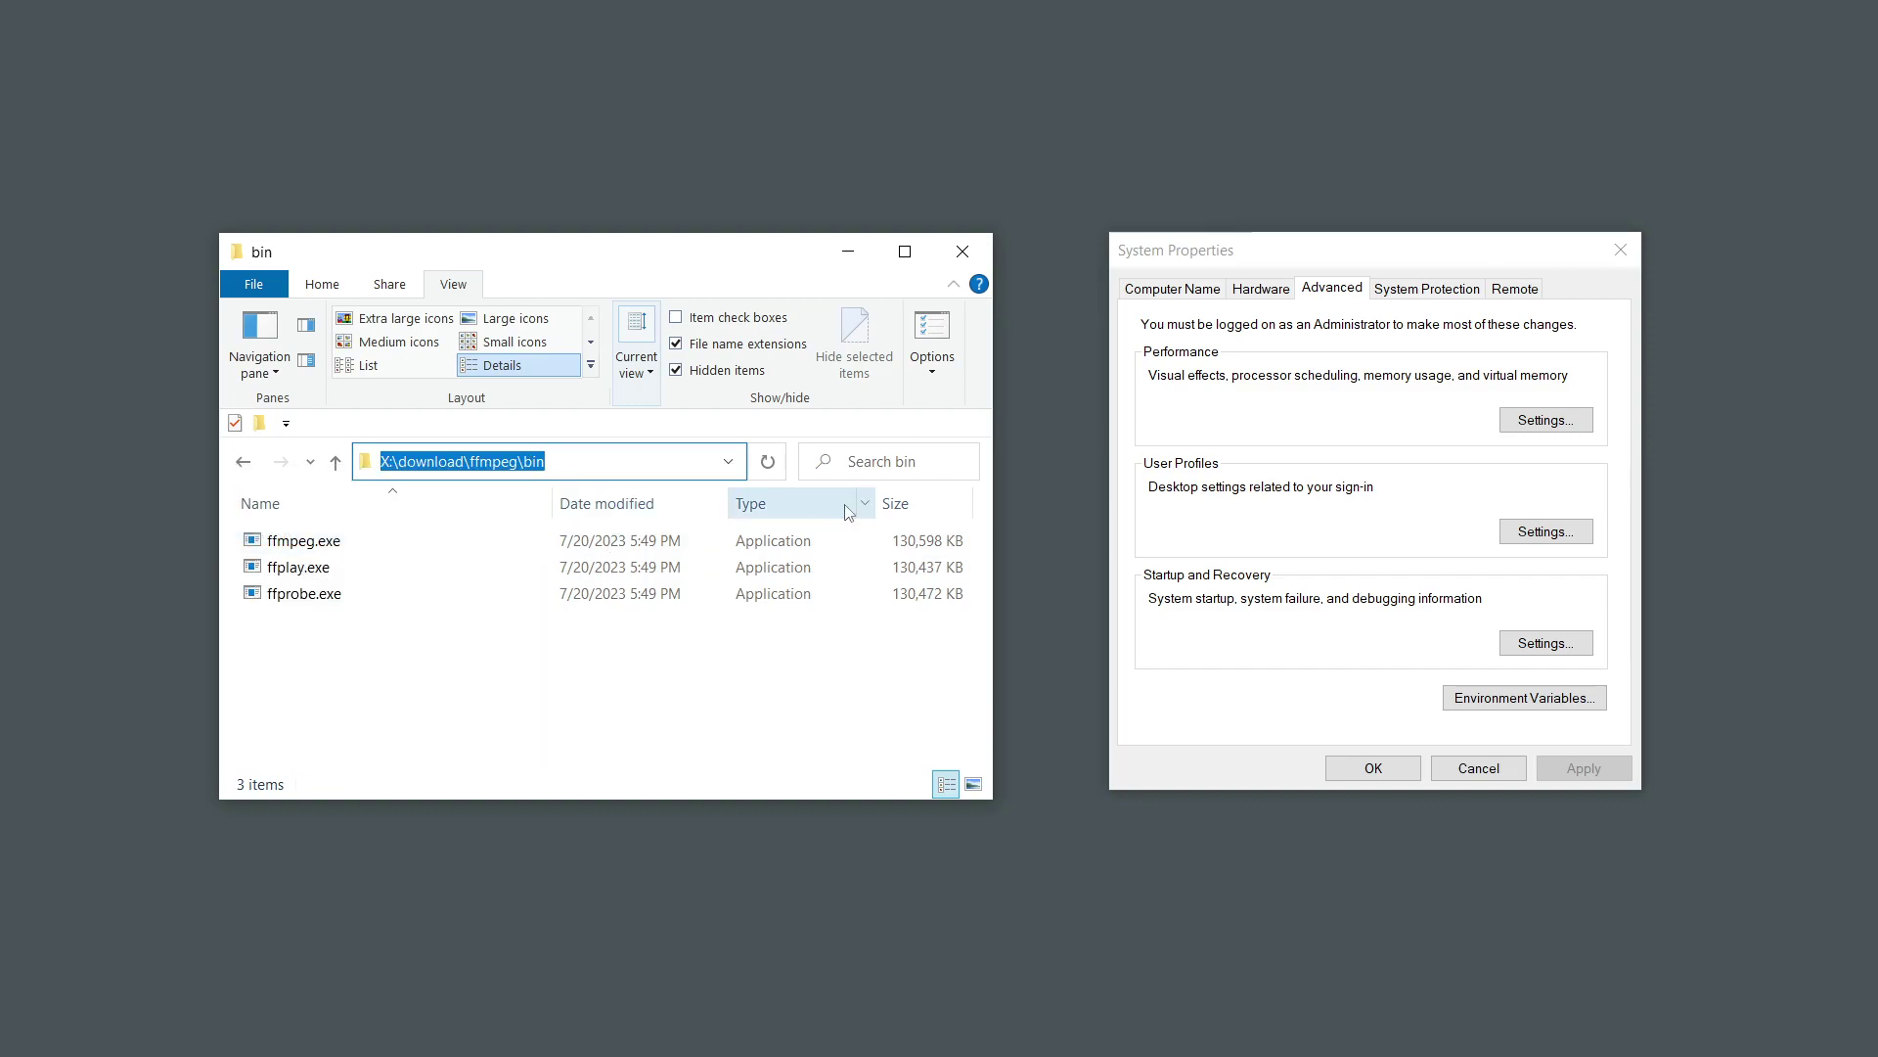
# - Add X:\download\ffmpeg\bin as a new entry in the user Path environment variable and accept all the system dialogs
pyautogui.click(1132, 538)
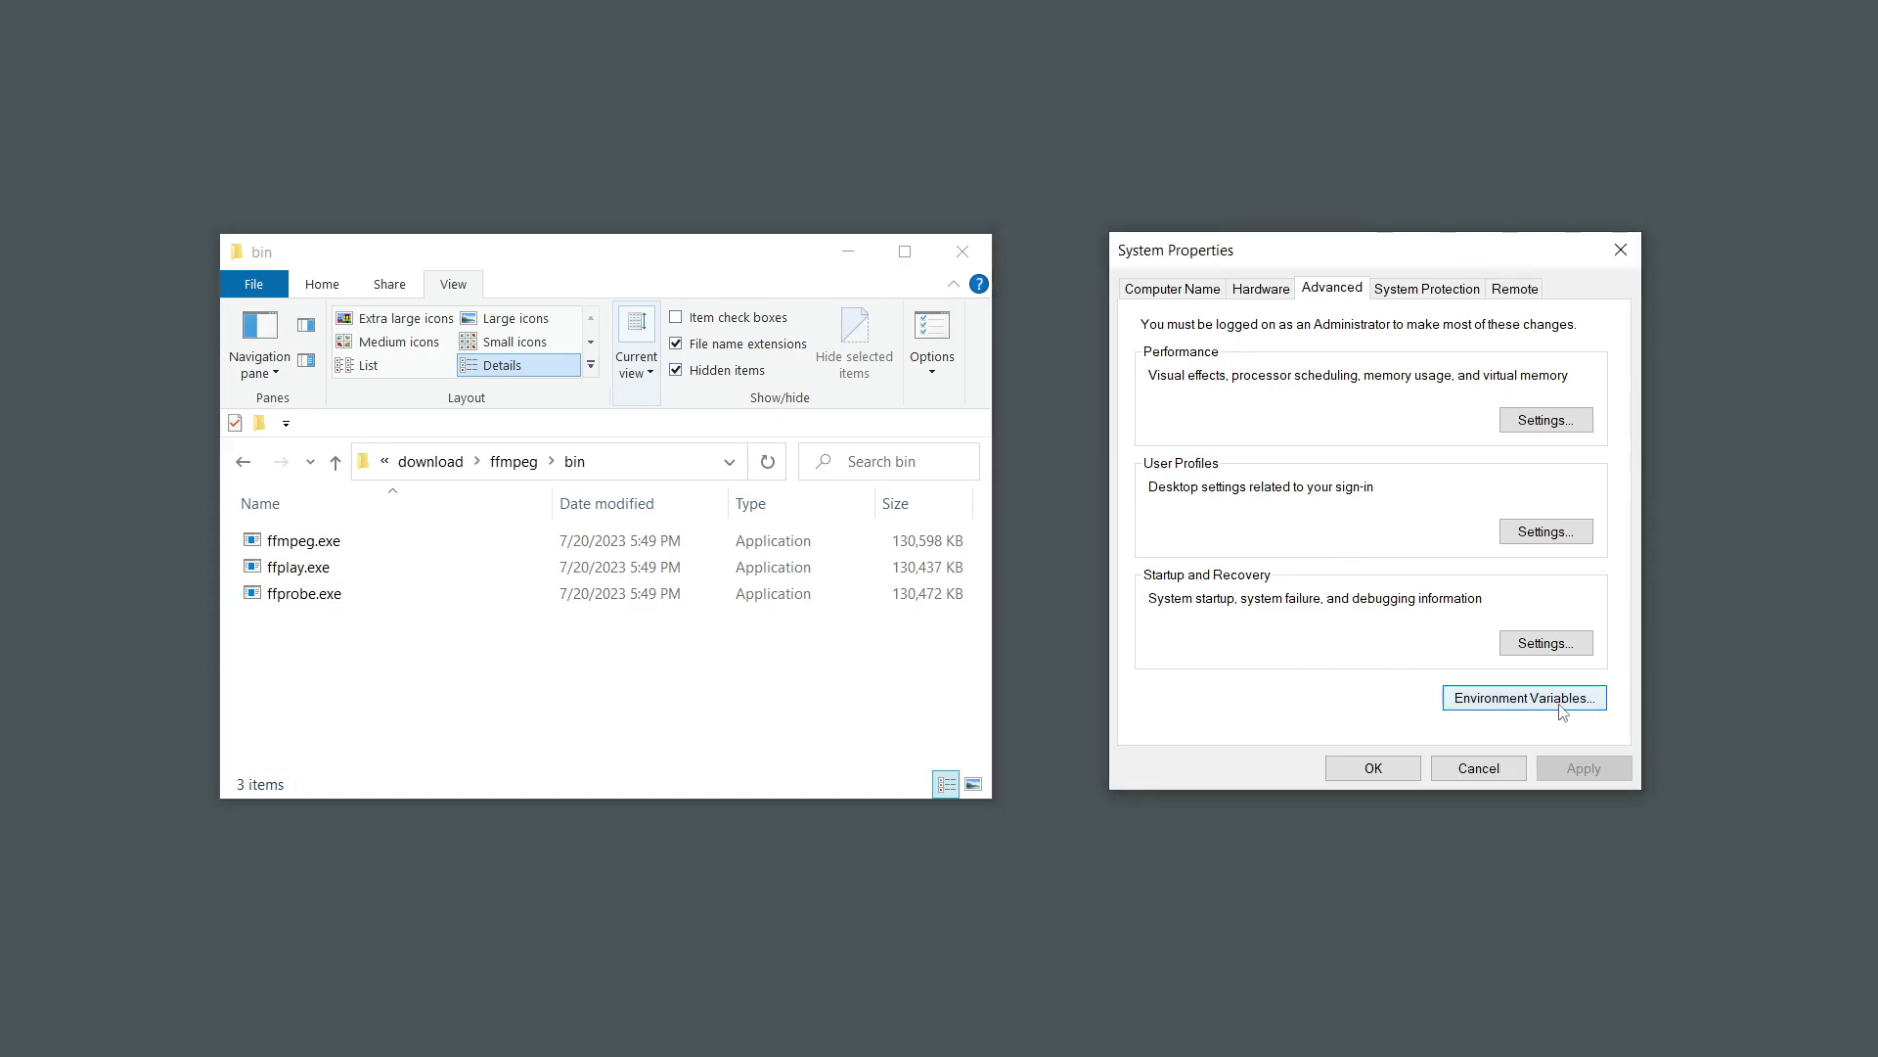
pyautogui.click(1565, 704)
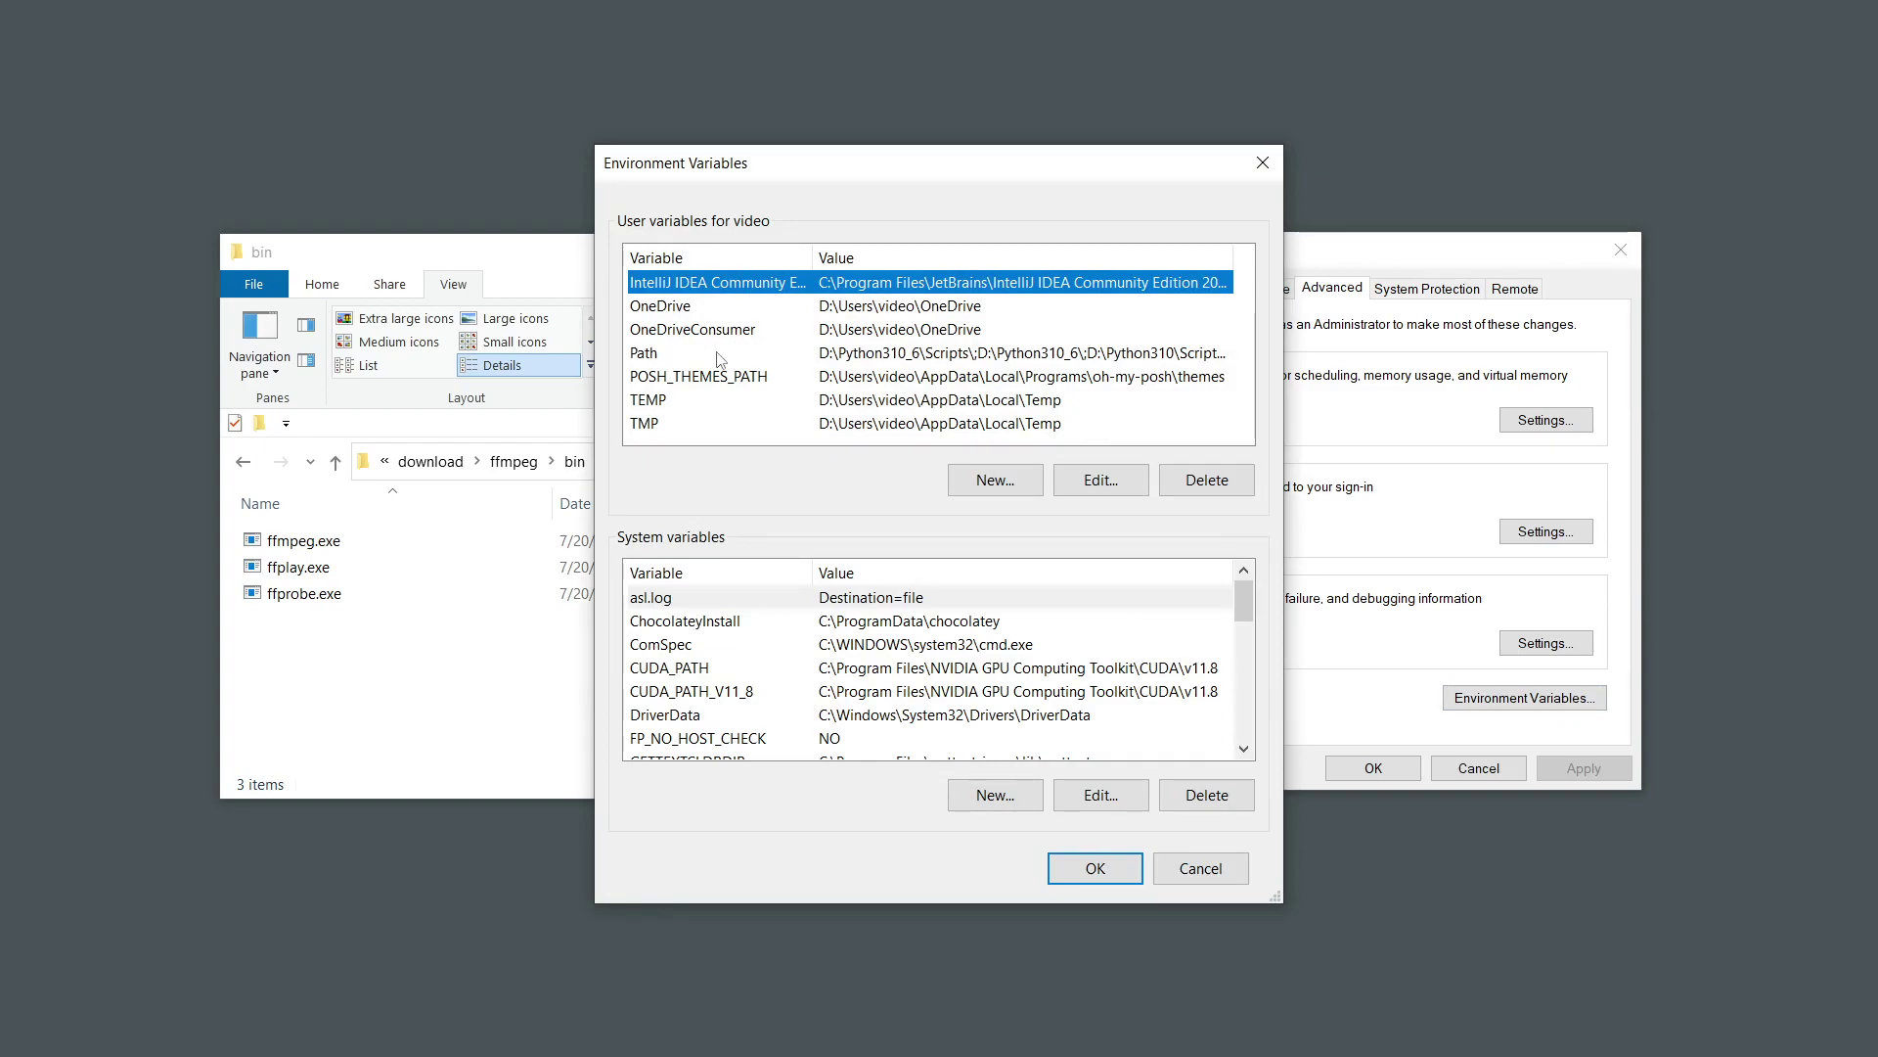
pyautogui.doubleClick(1027, 353)
pyautogui.click(1148, 277)
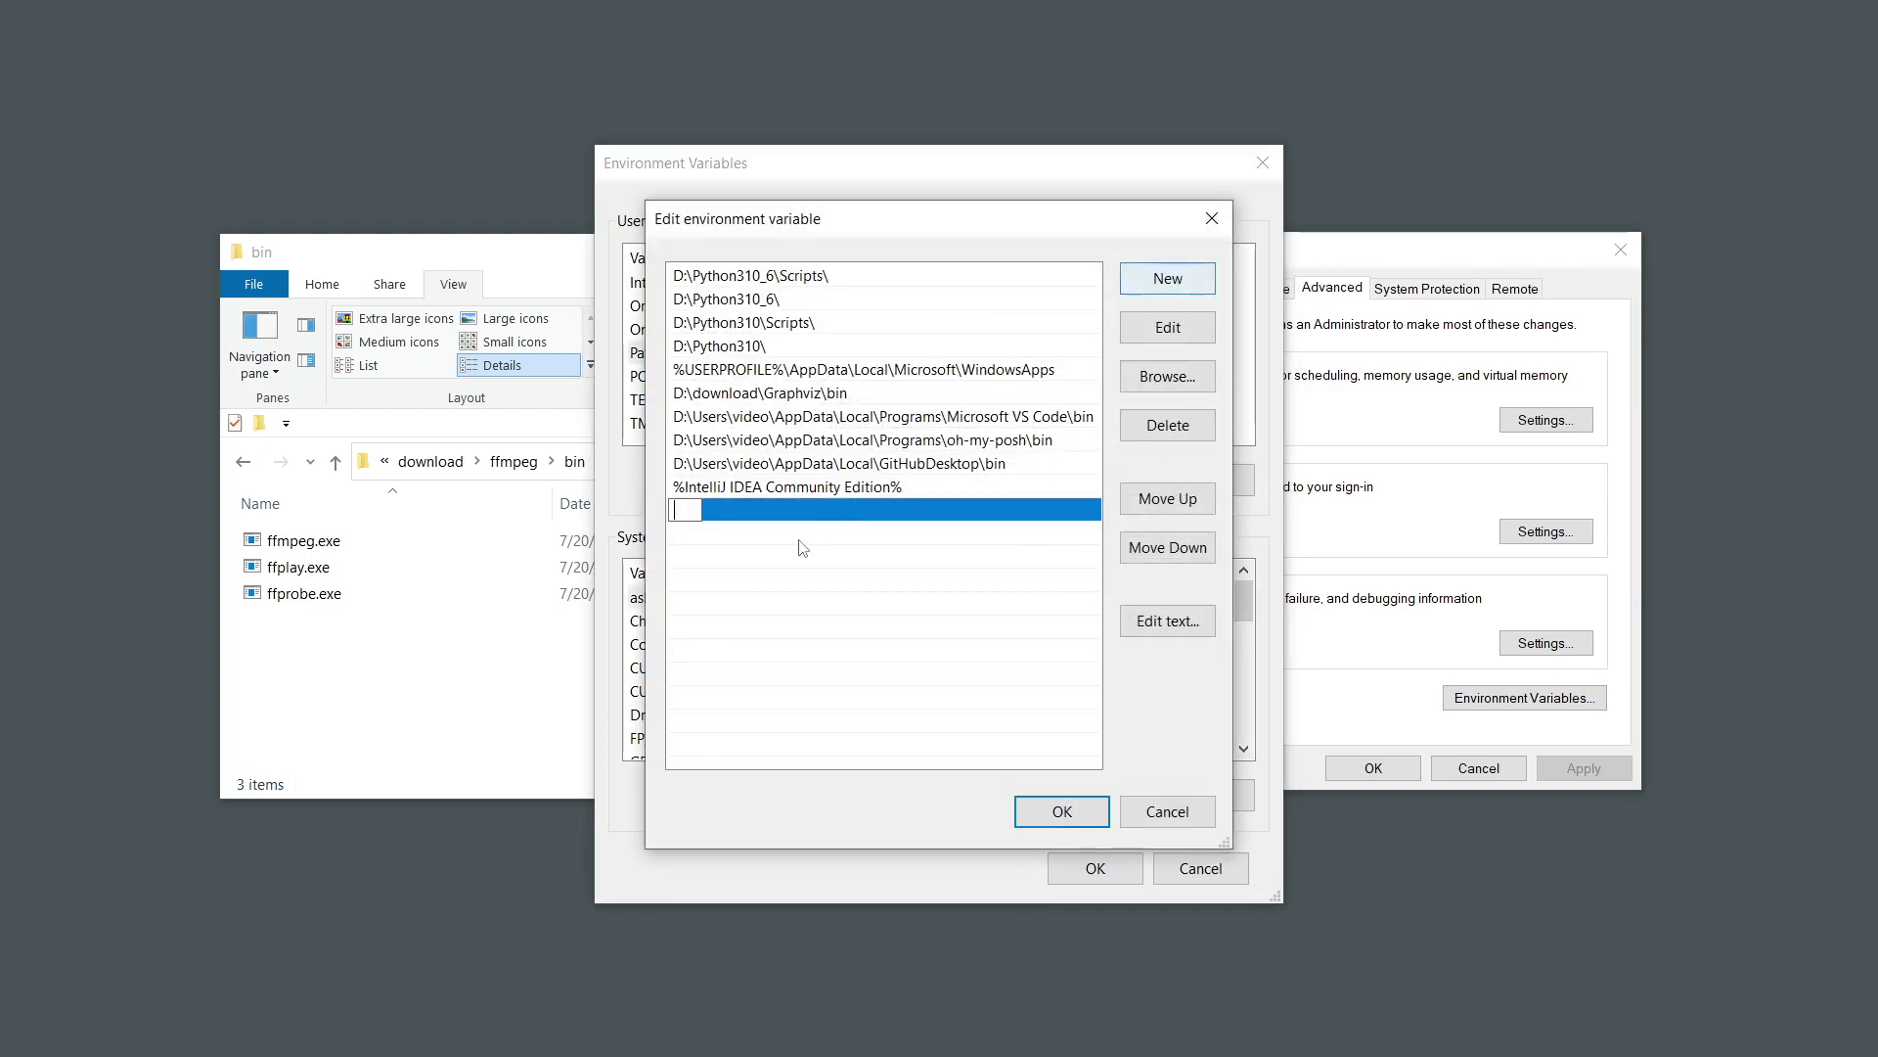
pyautogui.hotkey('ctrl', 'v')
pyautogui.press('Return')
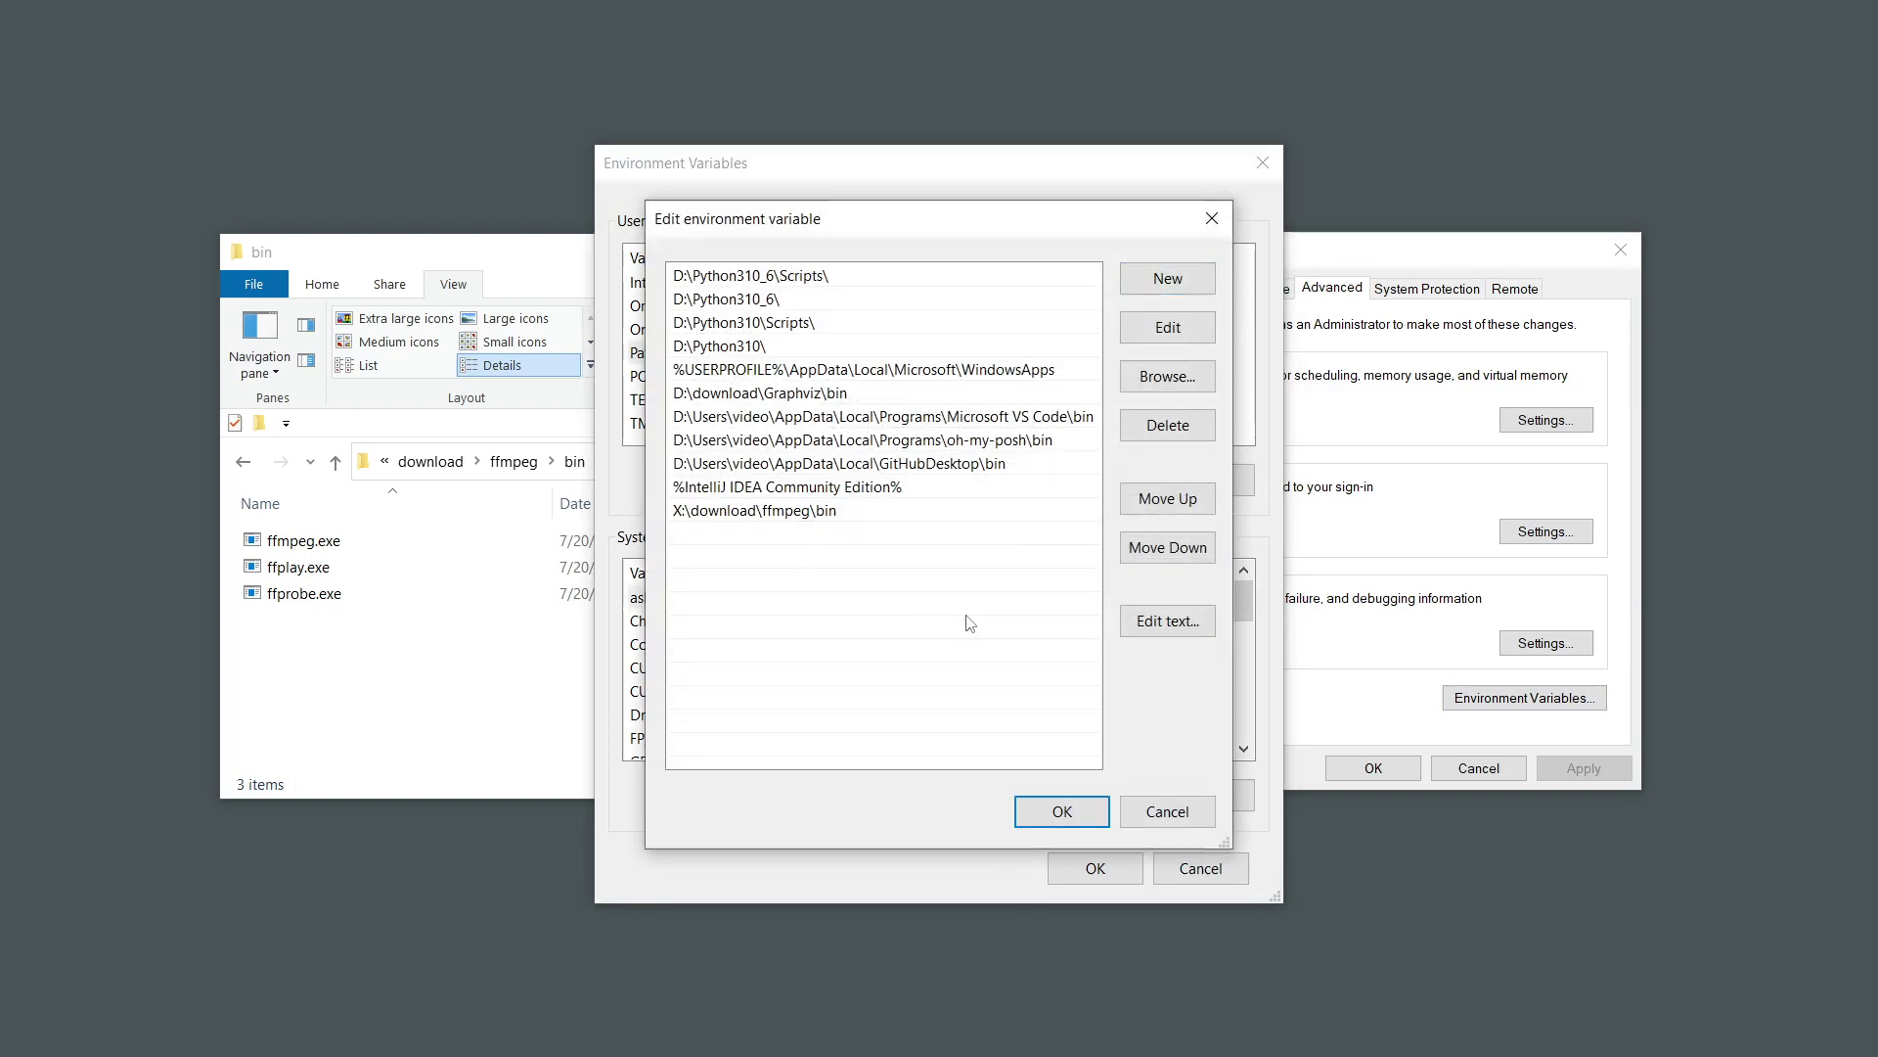
pyautogui.click(1062, 811)
pyautogui.click(1121, 880)
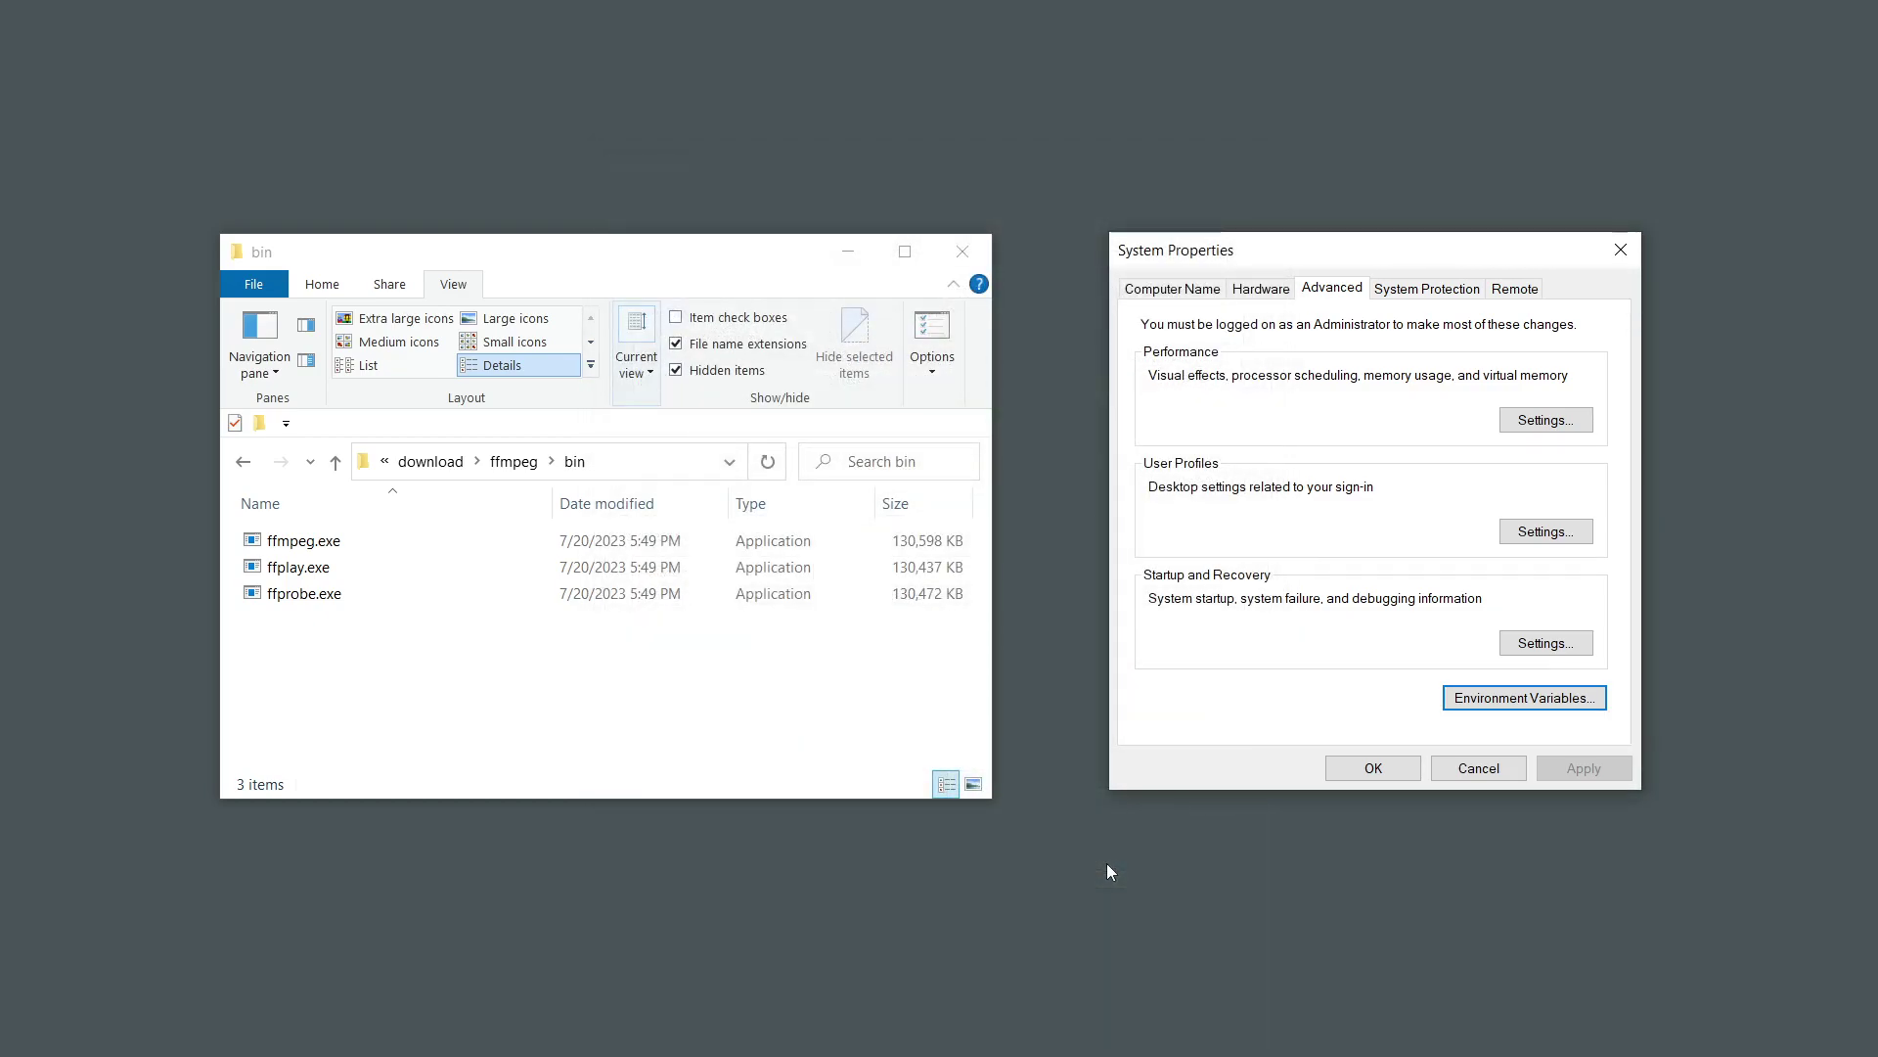
pyautogui.click(1374, 768)
pyautogui.click(1385, 767)
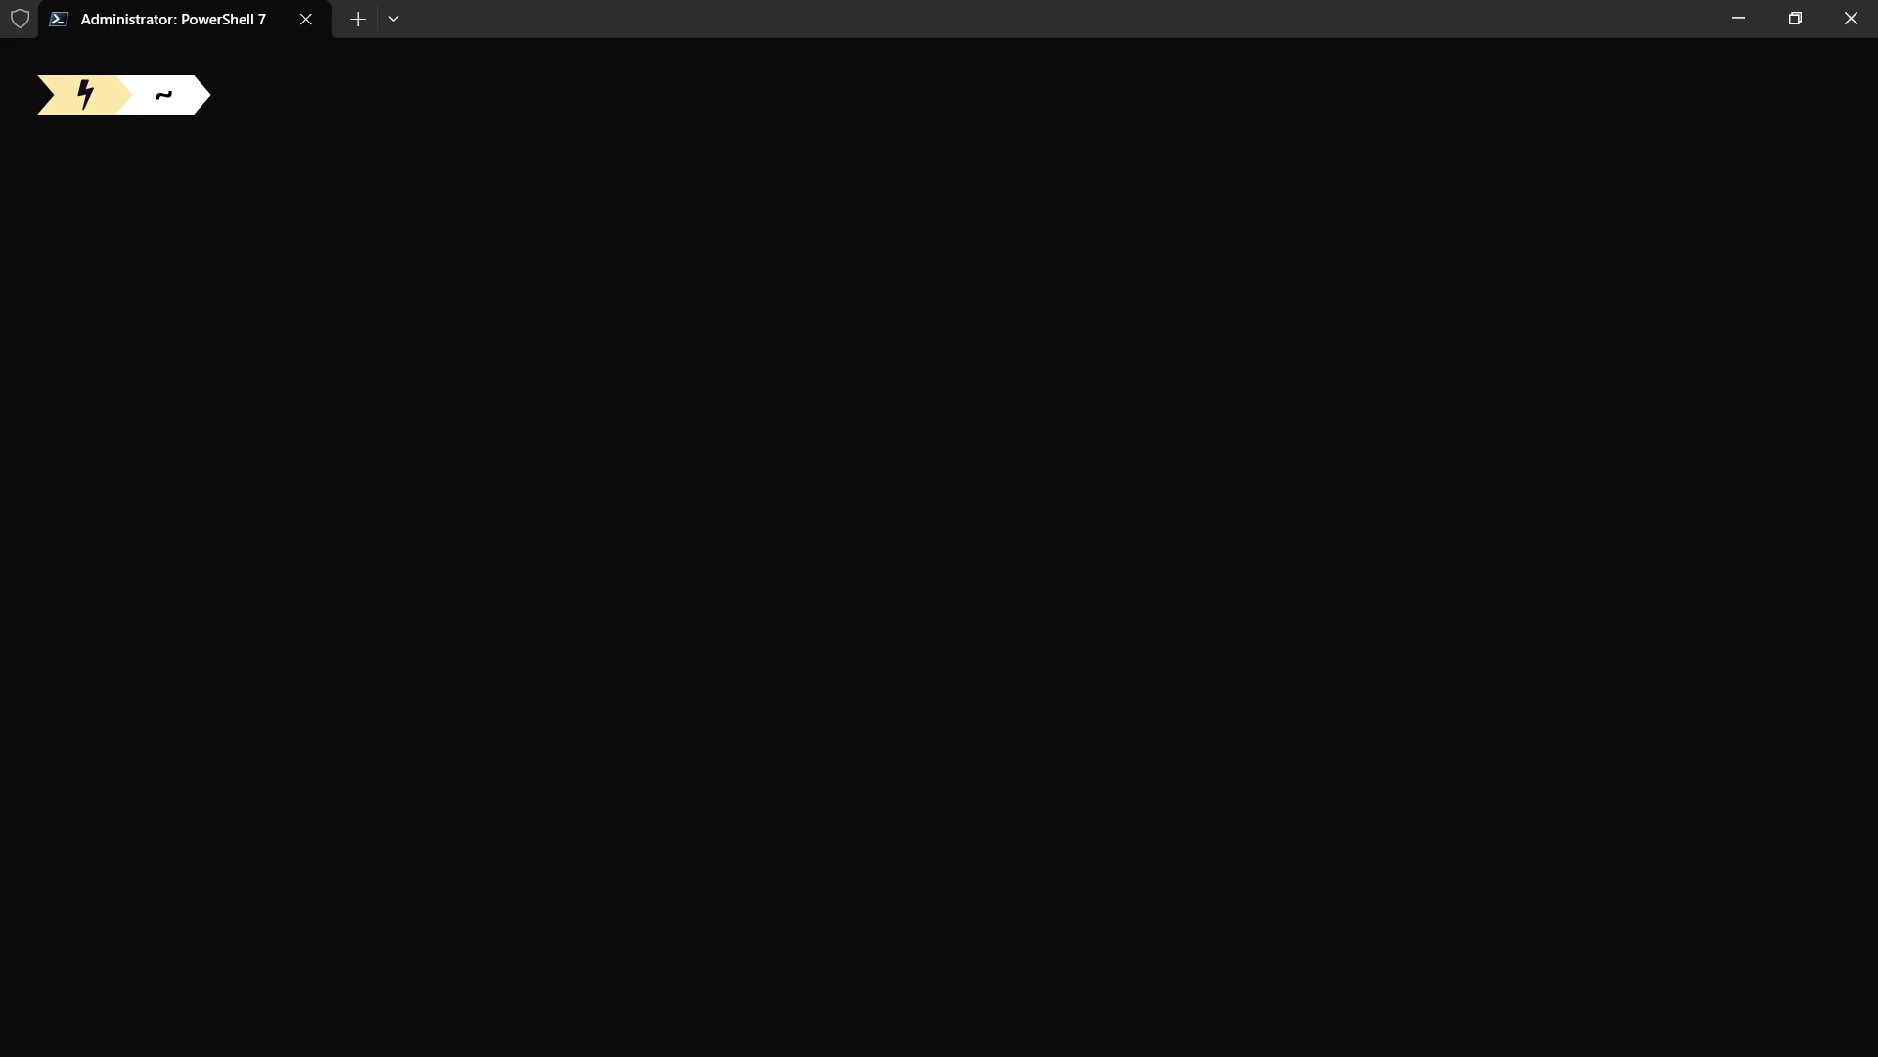
# - Run ffmpeg in PowerShell to check that the command is recognised and review its output
pyautogui.write('ffmpeg')
pyautogui.press('Return')
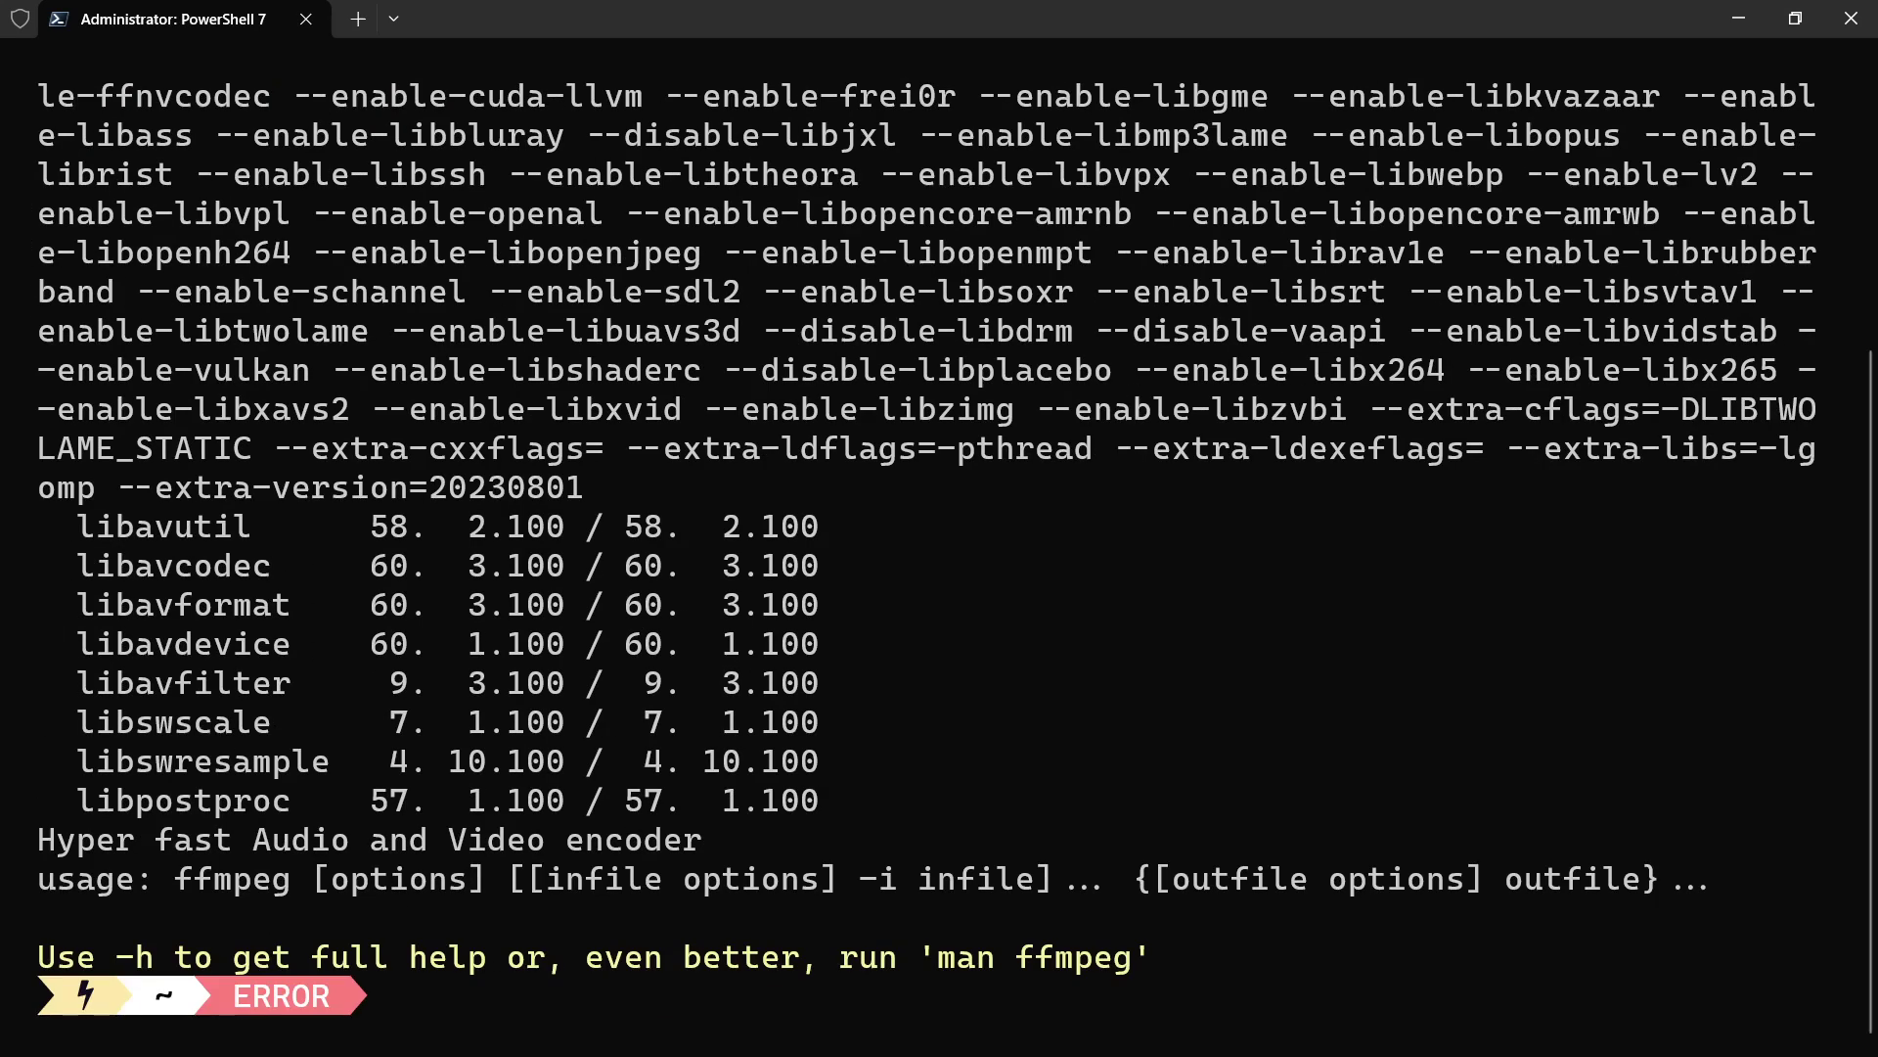
pyautogui.scroll(4, 380, 772)
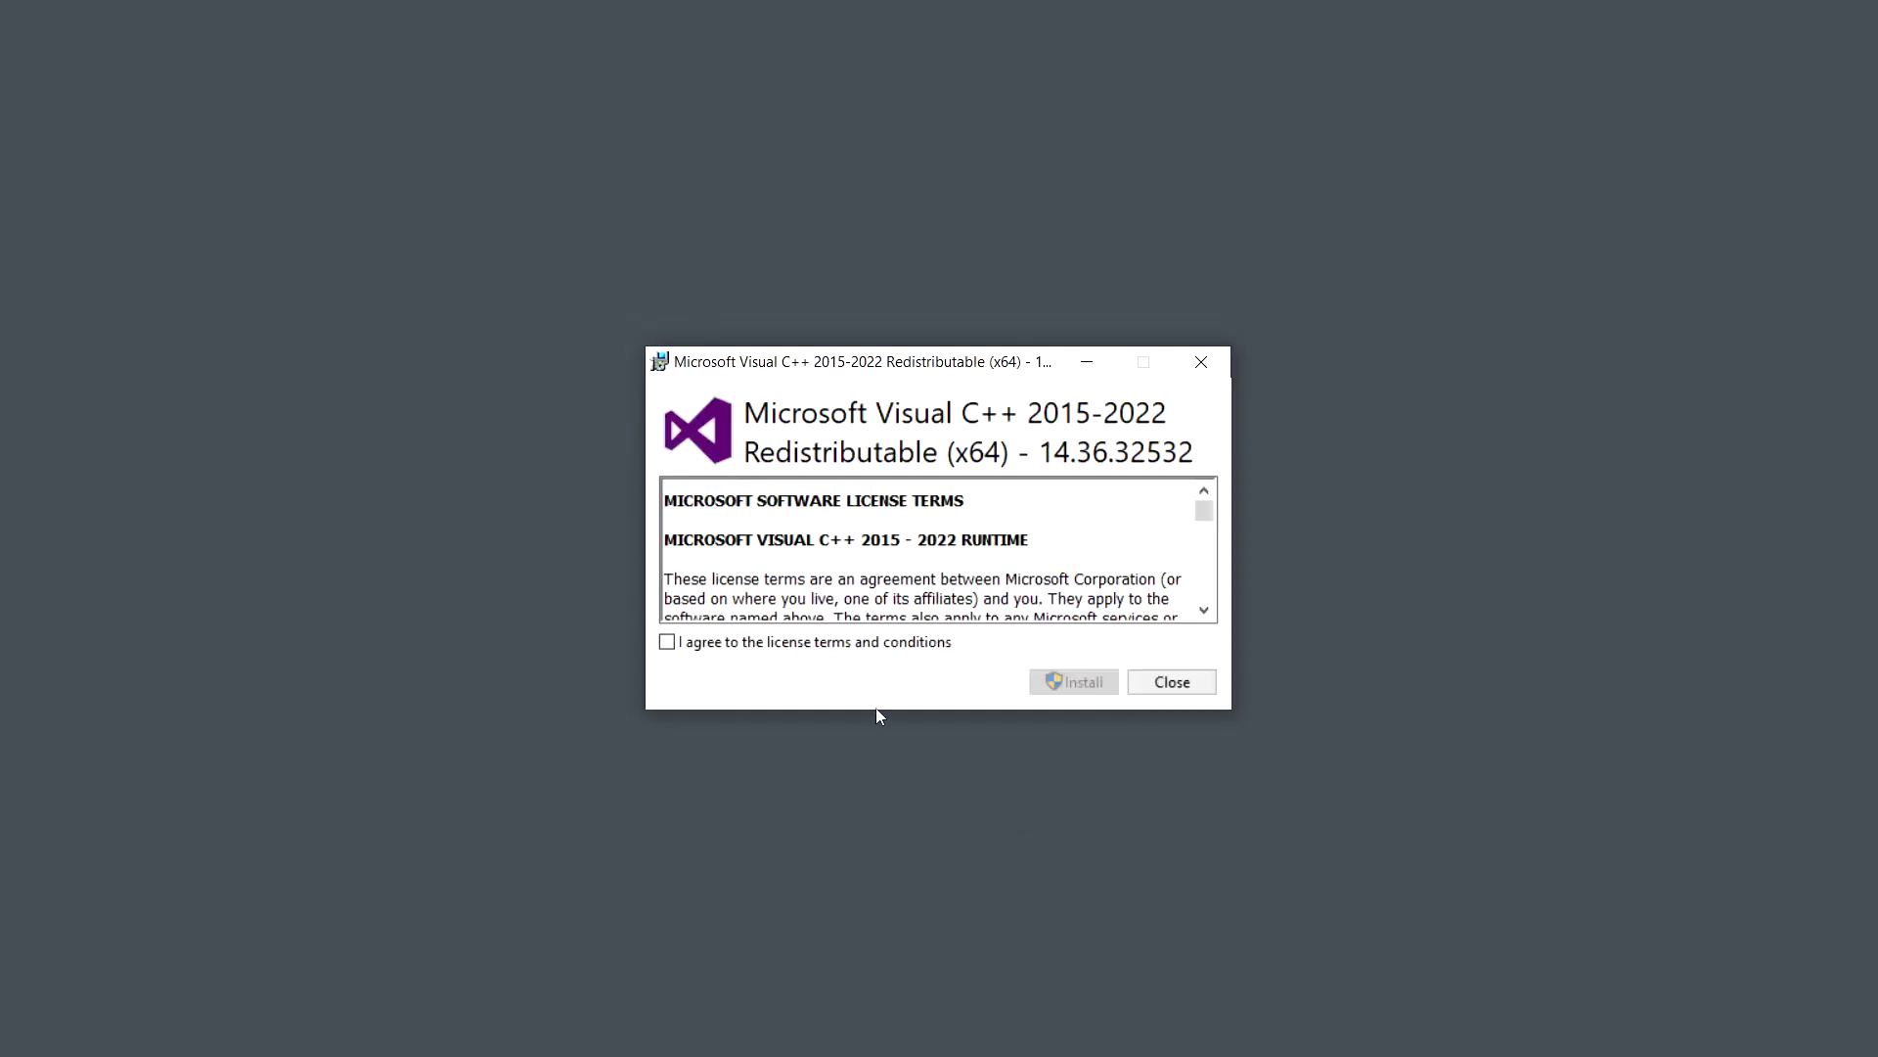
# - Accept the license terms, install the Microsoft Visual C++ 2015-2022 Redistributable (x64) and close the setup without restarting
pyautogui.click(882, 642)
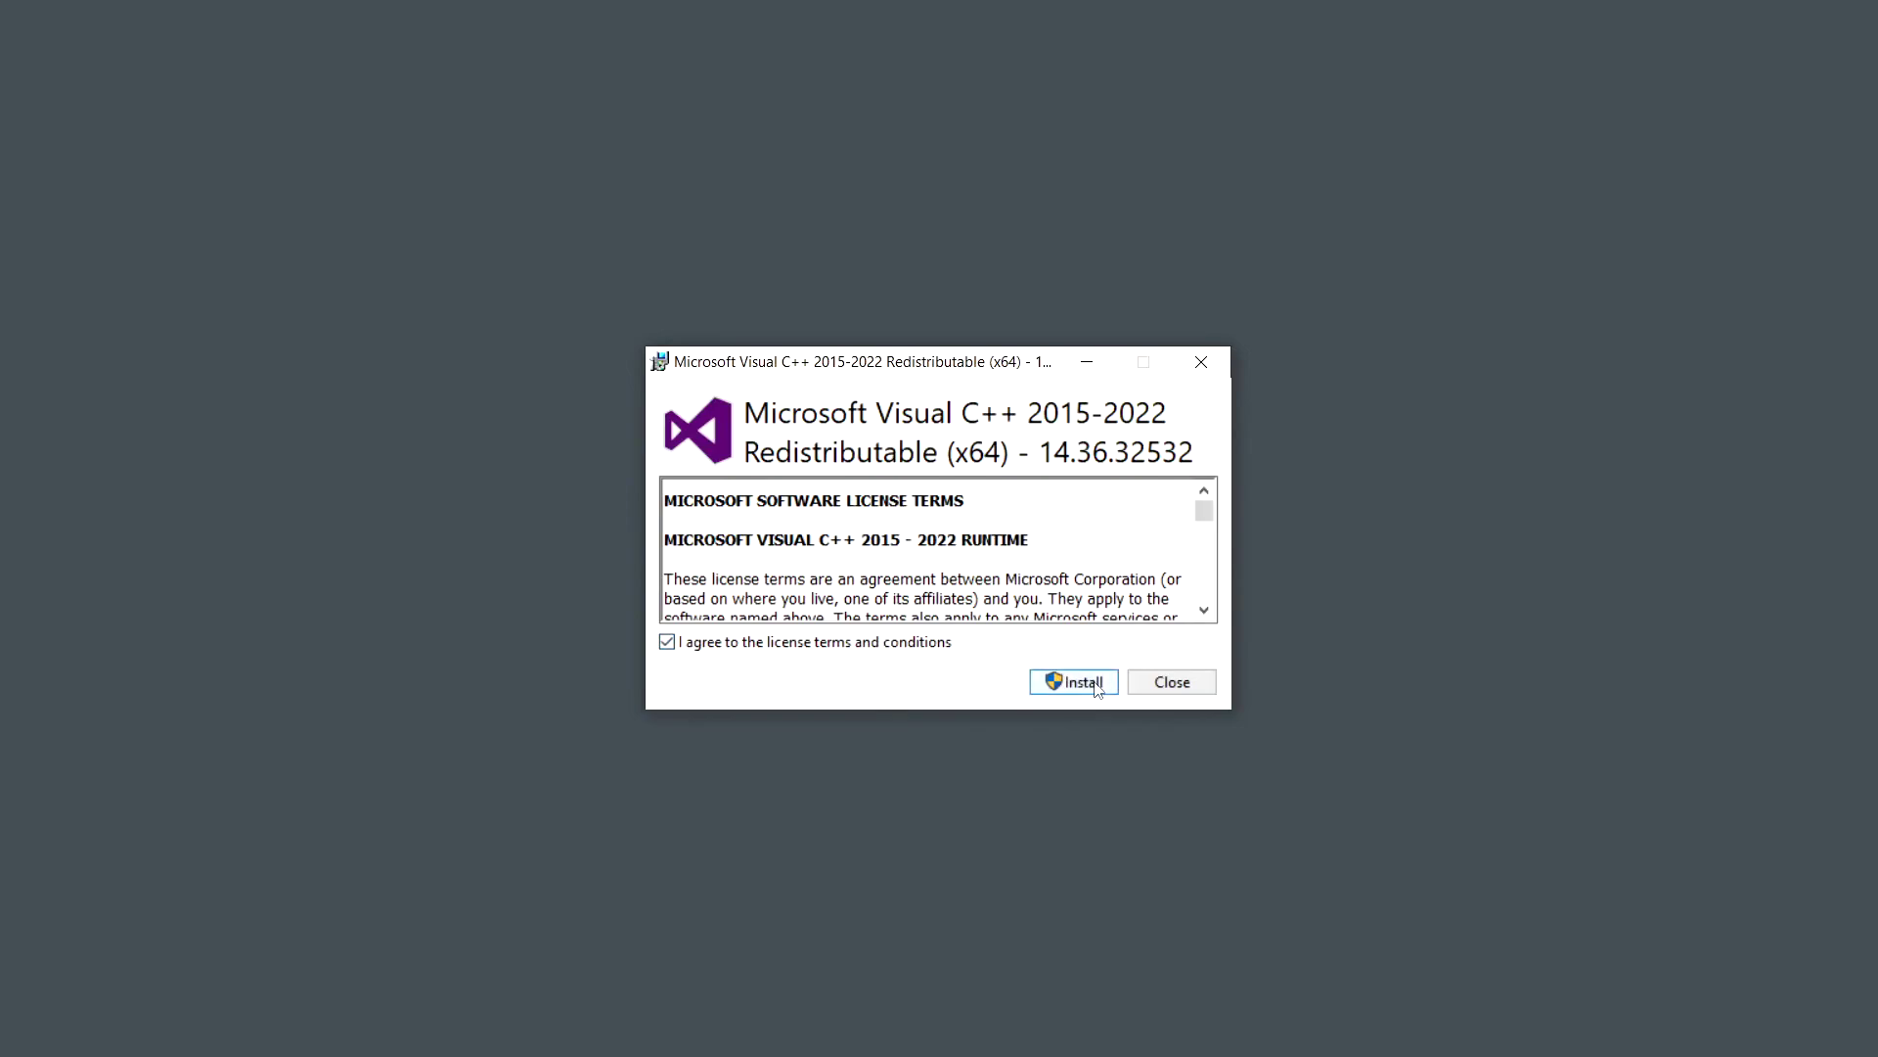
pyautogui.click(1081, 685)
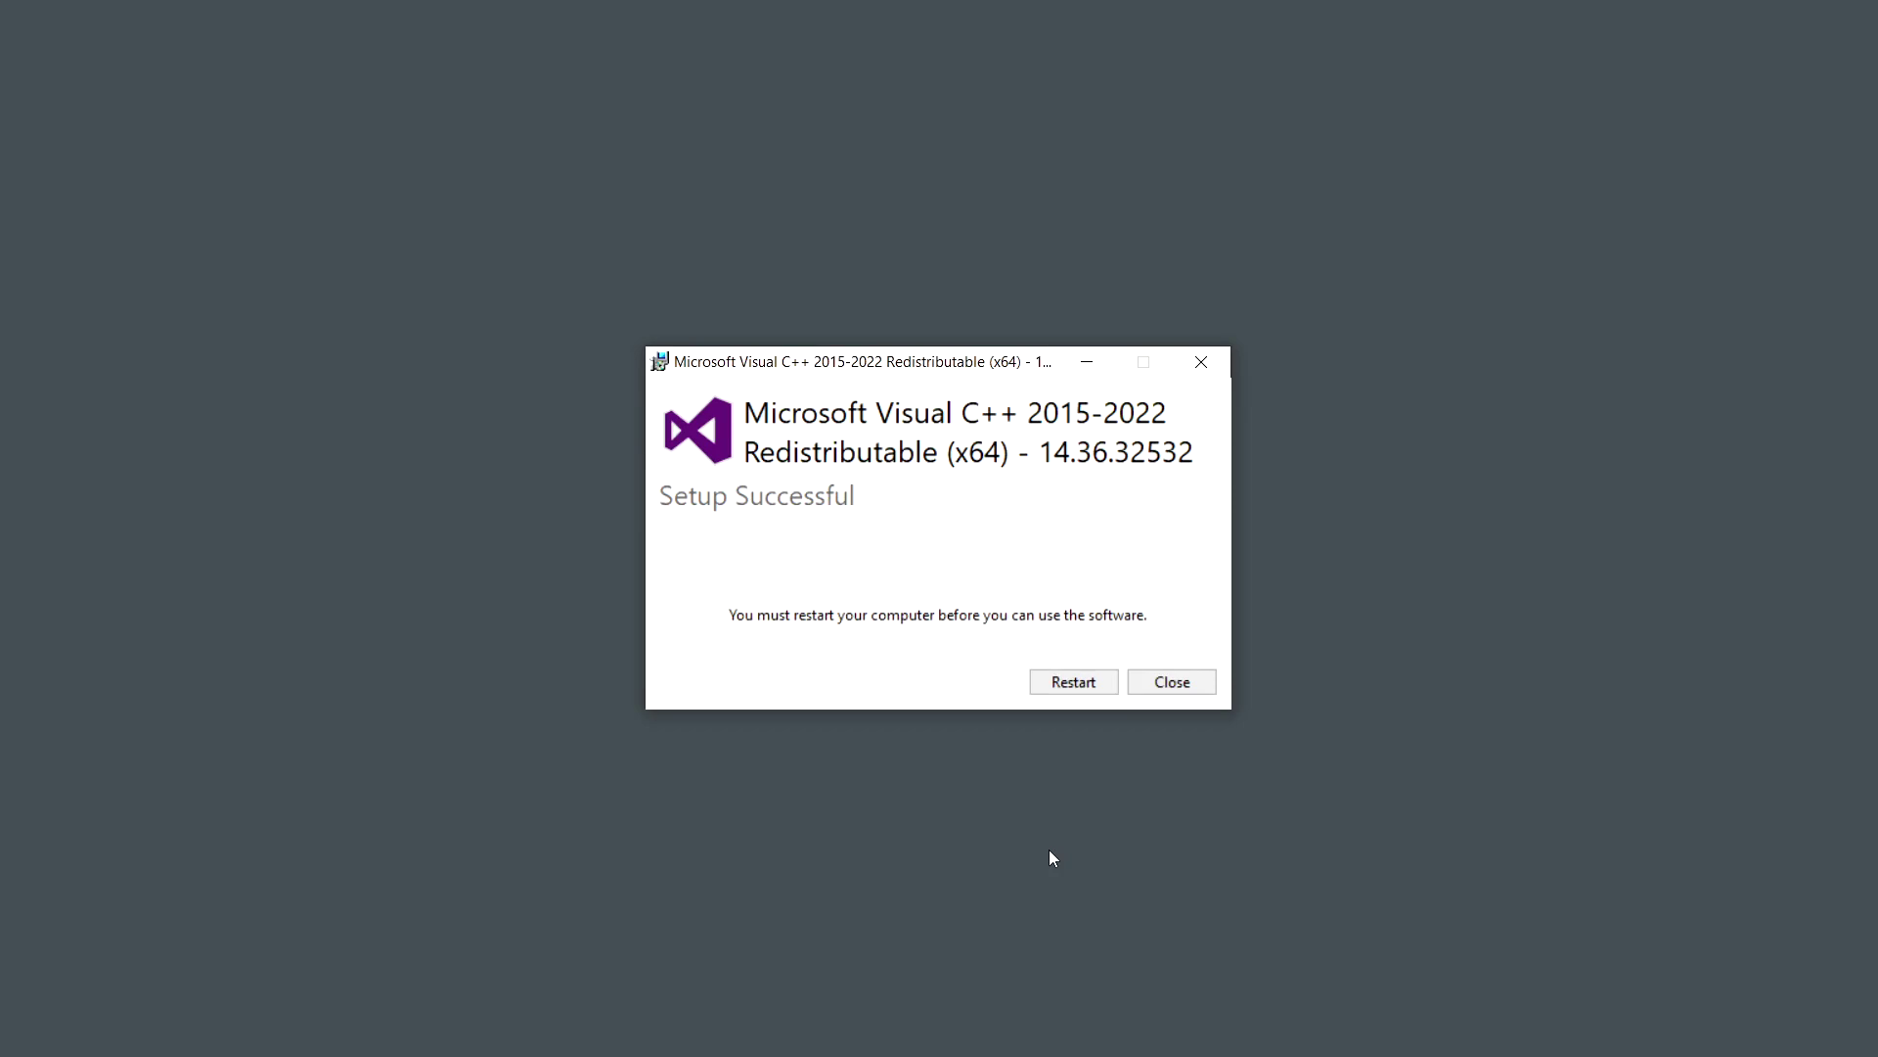
pyautogui.click(1184, 677)
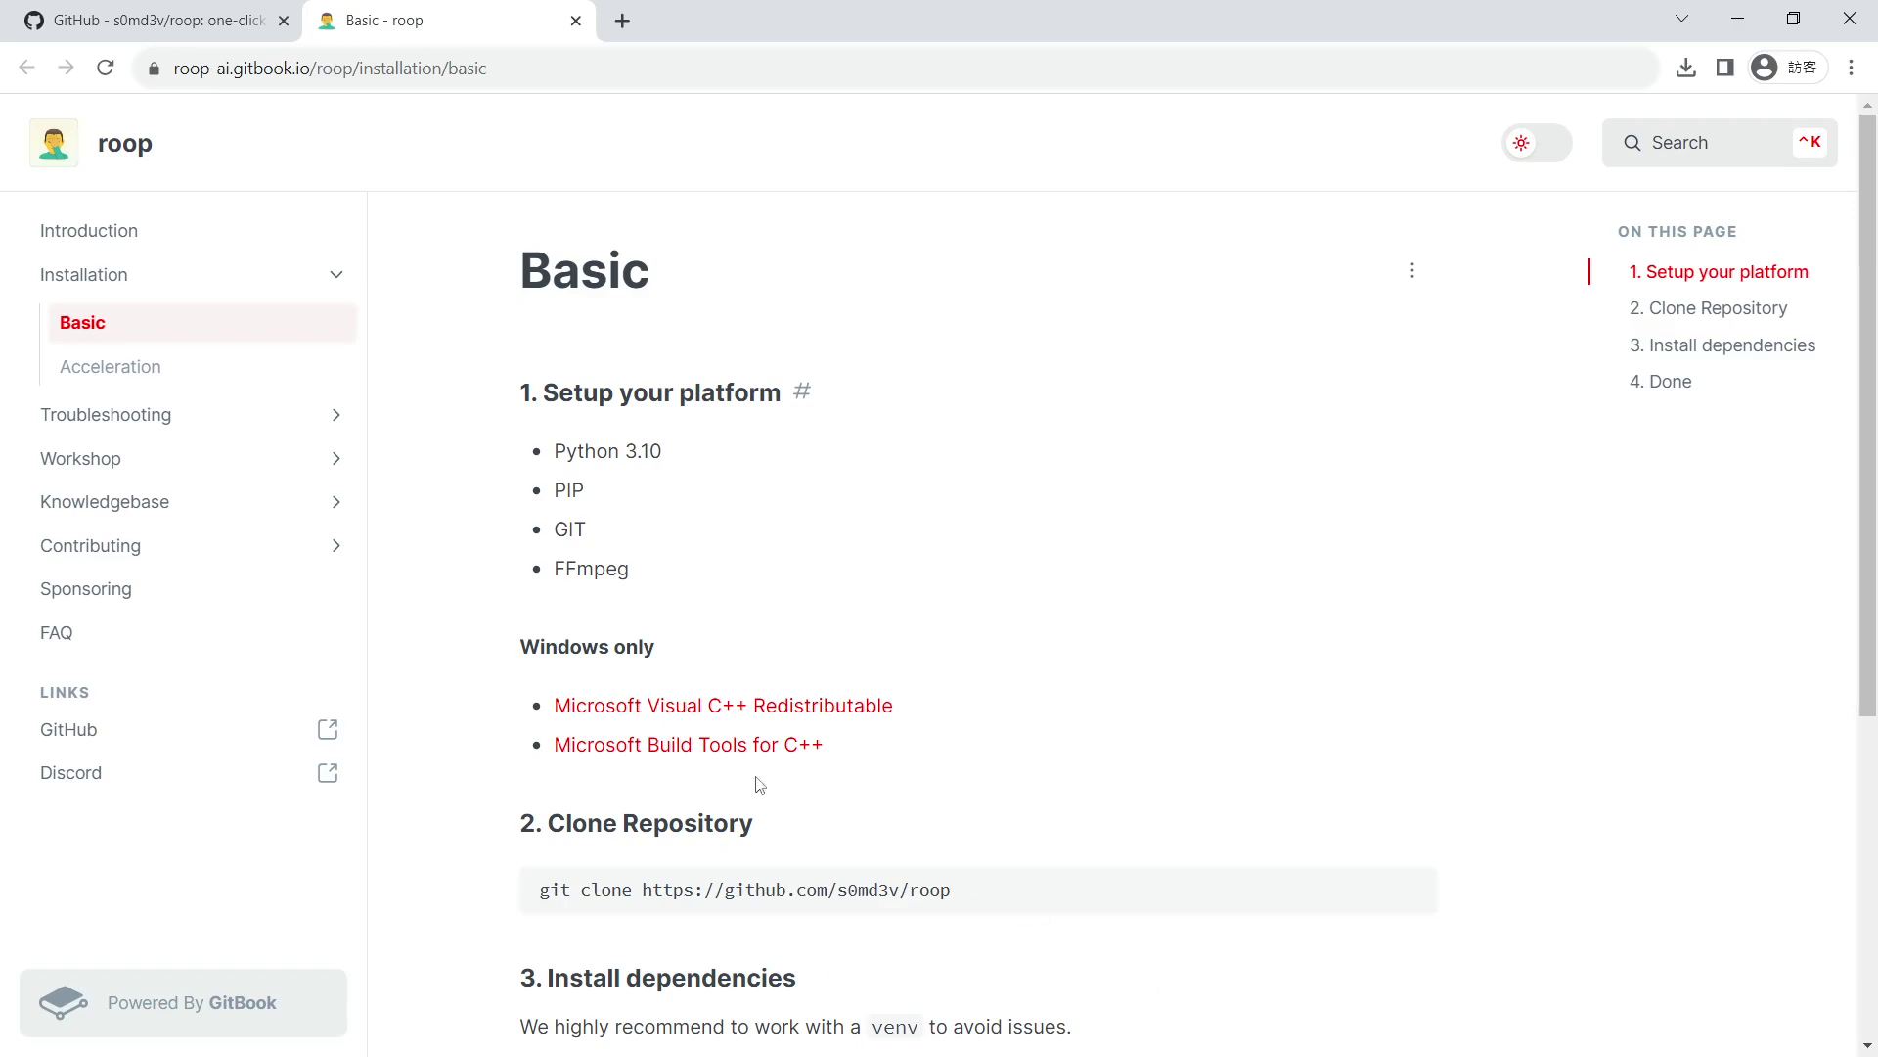
# - Open Microsoft Build Tools for C++ from the roop installation guide in a new tab and download the Build Tools installer
pyautogui.rightClick(675, 763)
pyautogui.click(725, 773)
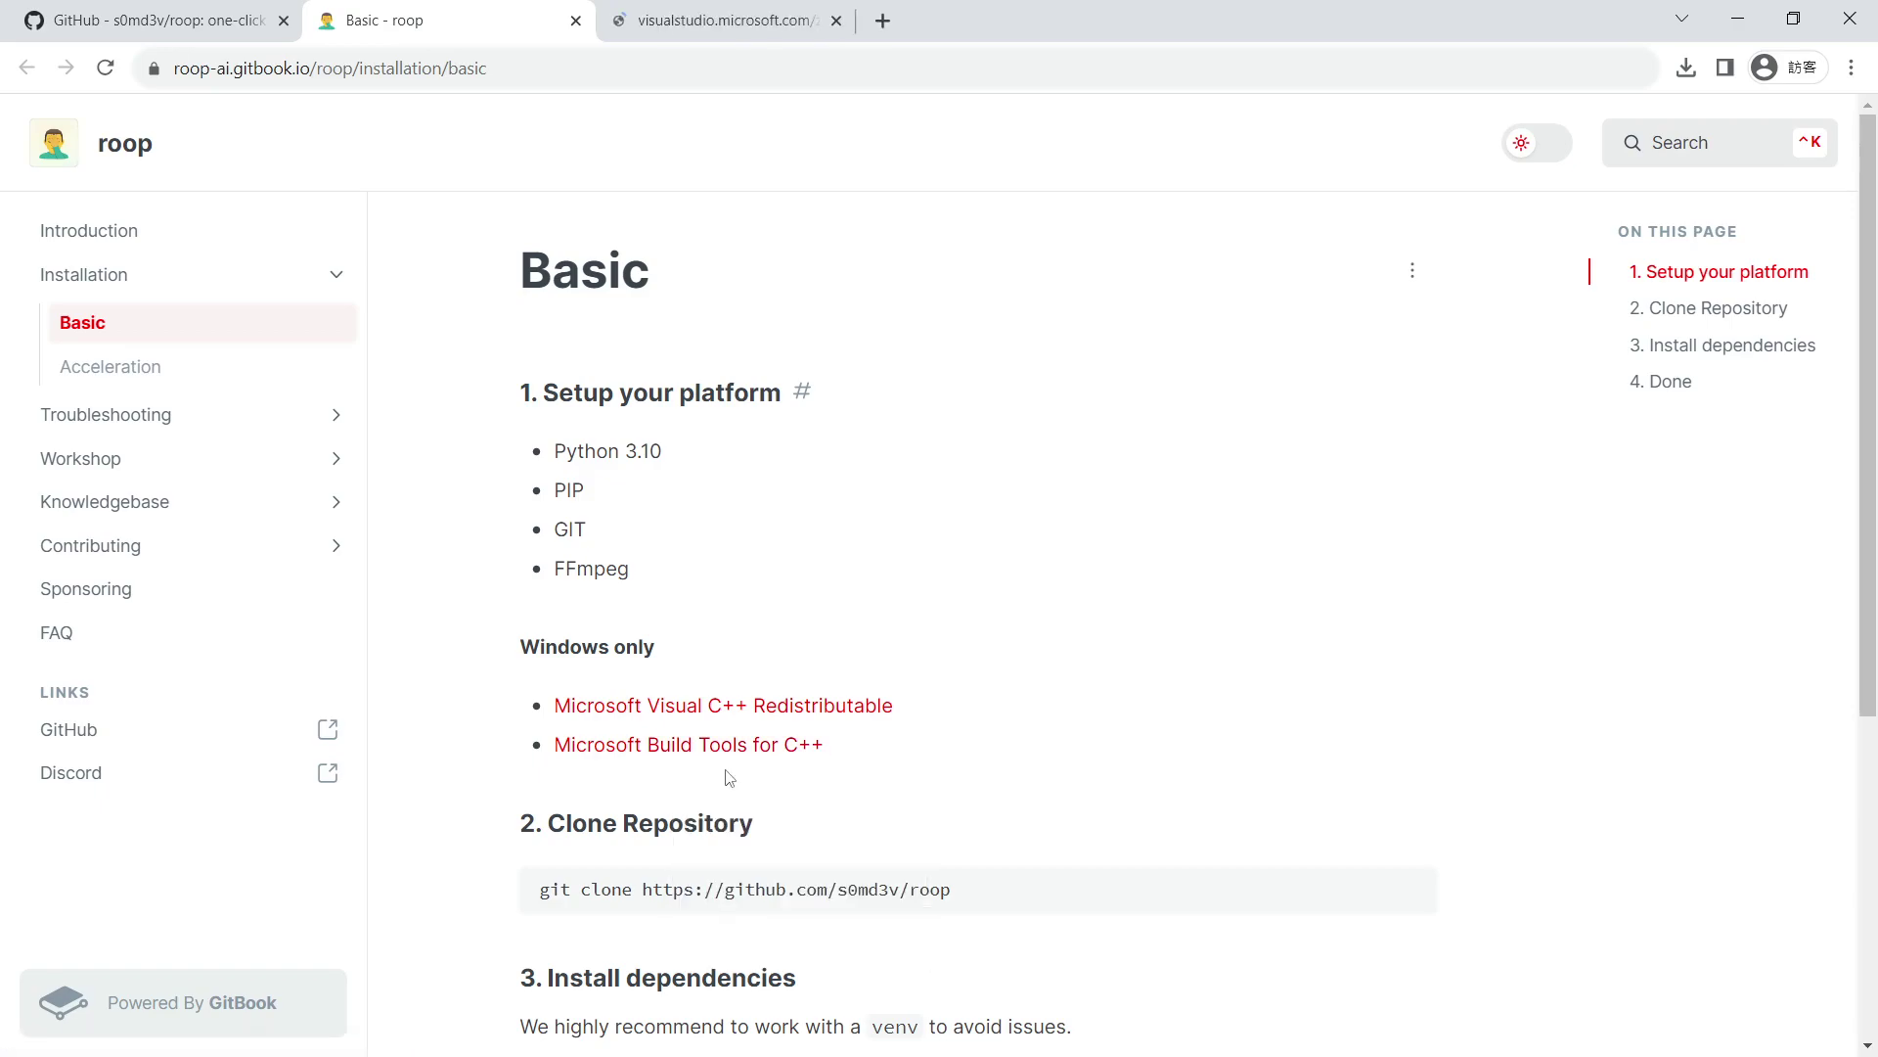
pyautogui.click(665, 8)
pyautogui.click(172, 381)
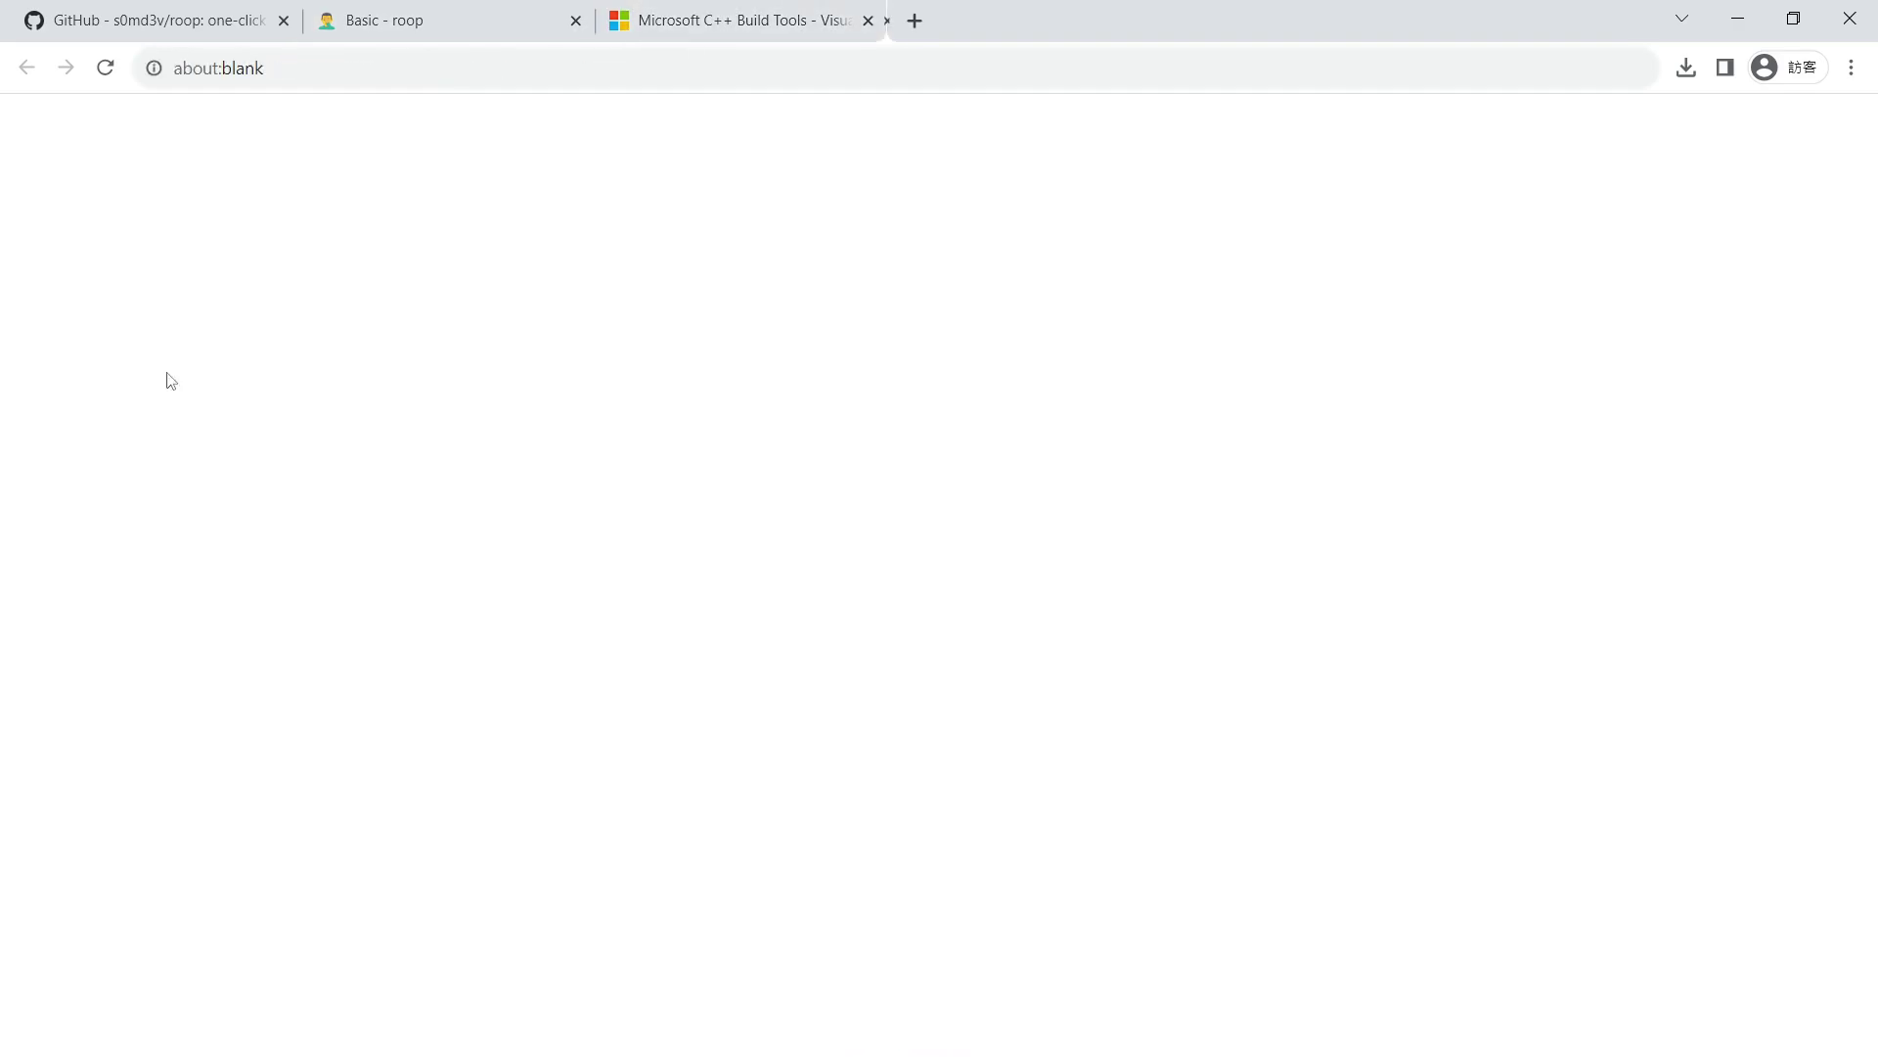
pyautogui.click(1190, 816)
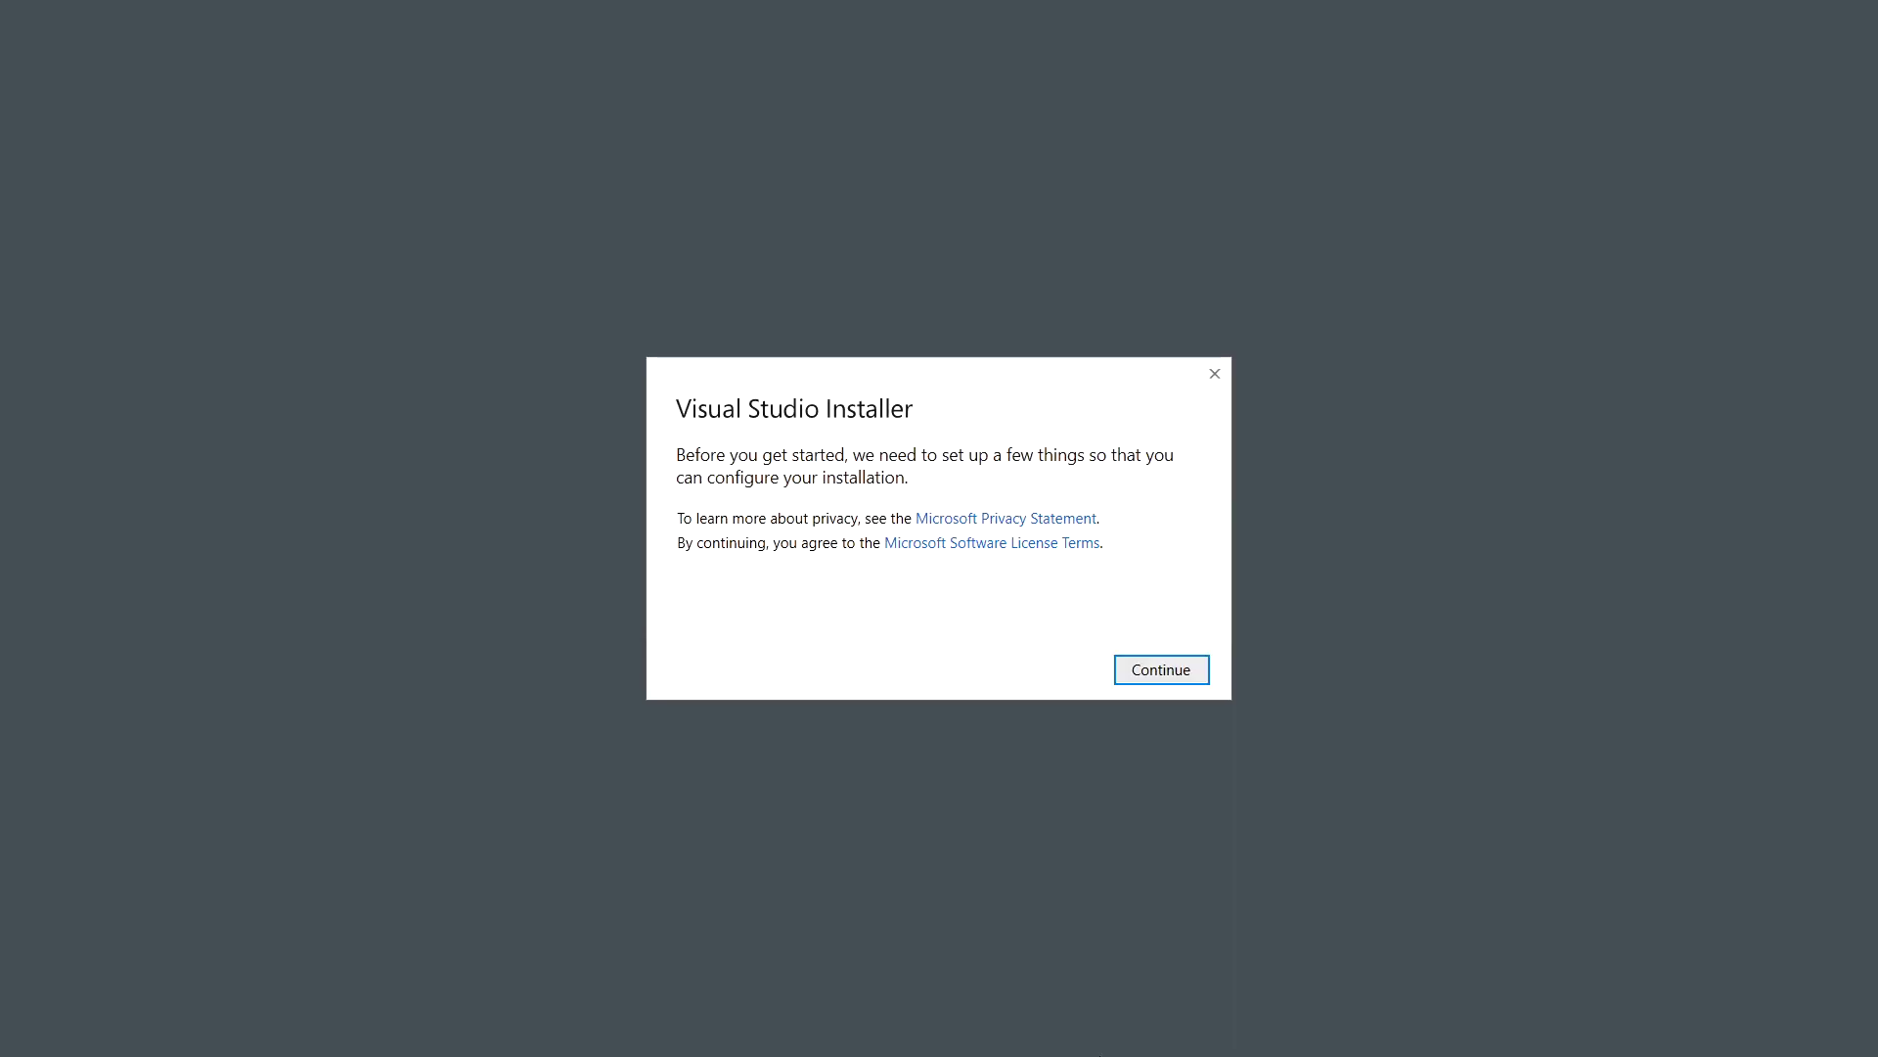
# - Install Visual Studio Build Tools 2022 with the Desktop development with C++ workload and dismiss the completion message
pyautogui.click(1141, 671)
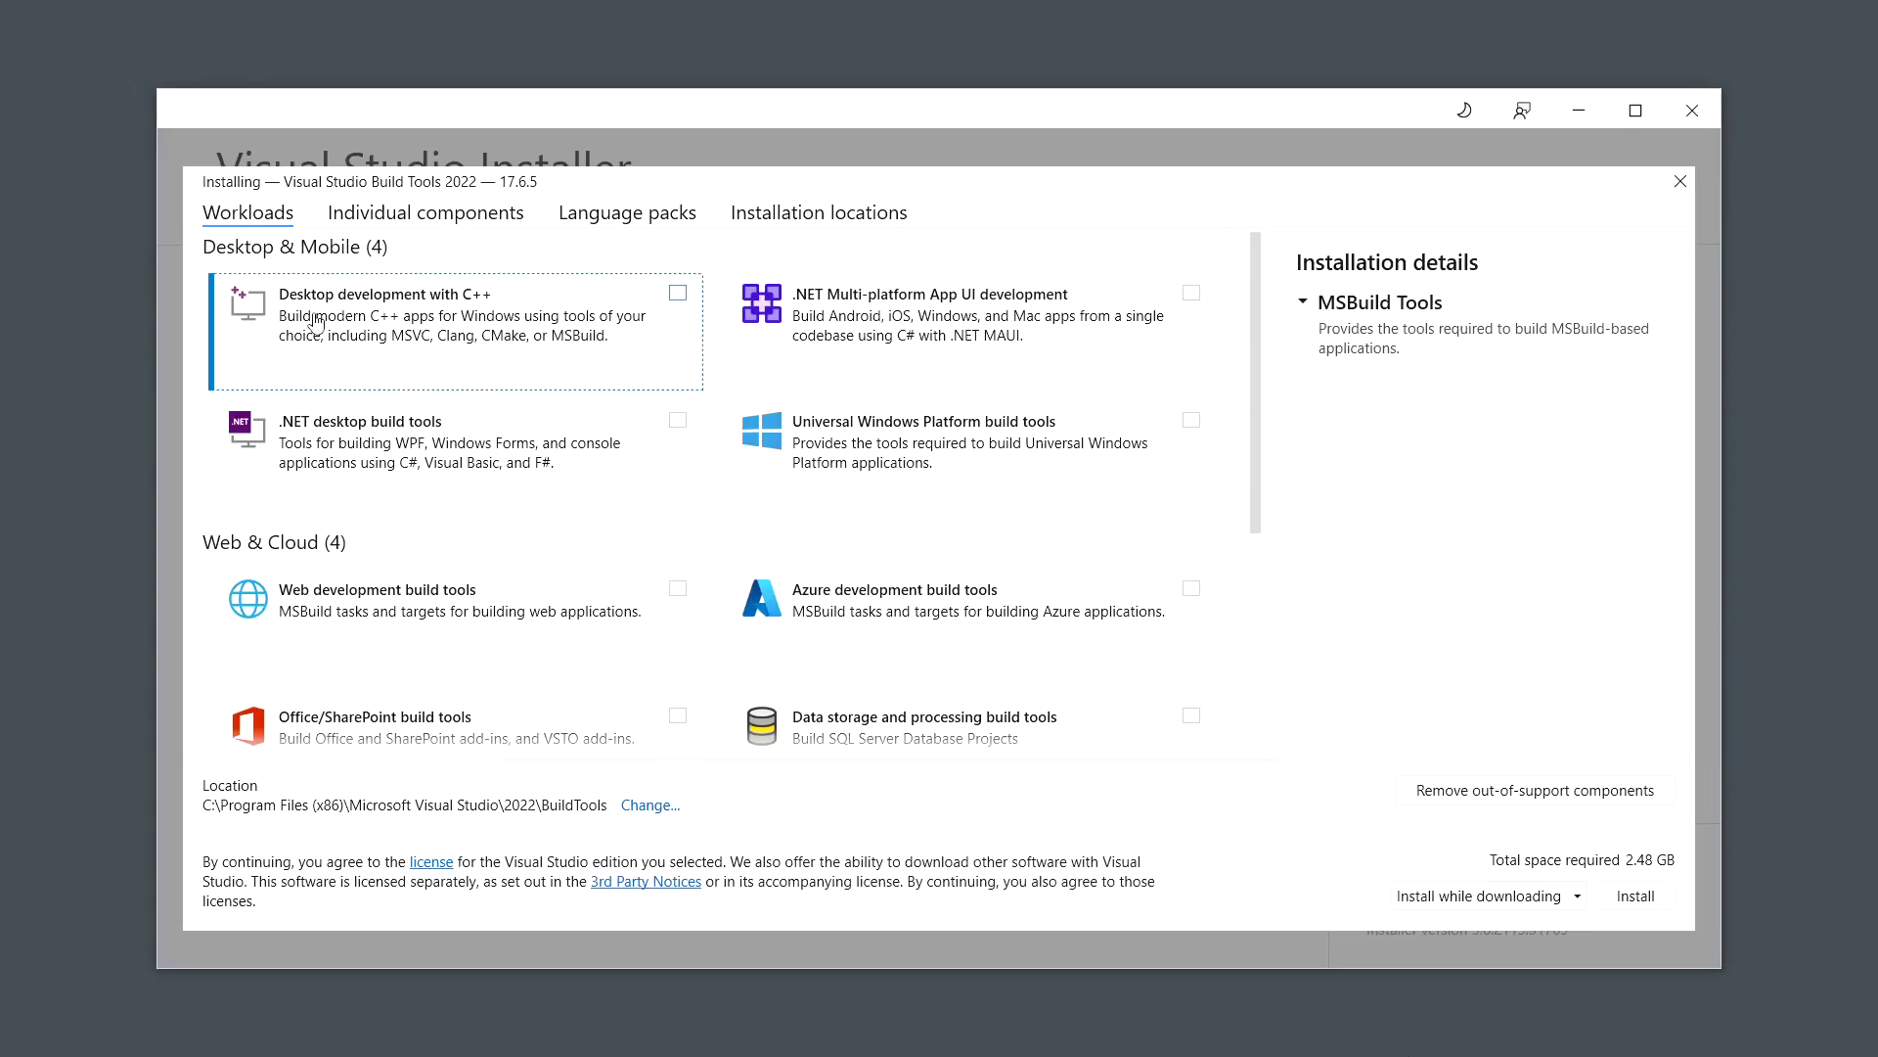
pyautogui.click(677, 292)
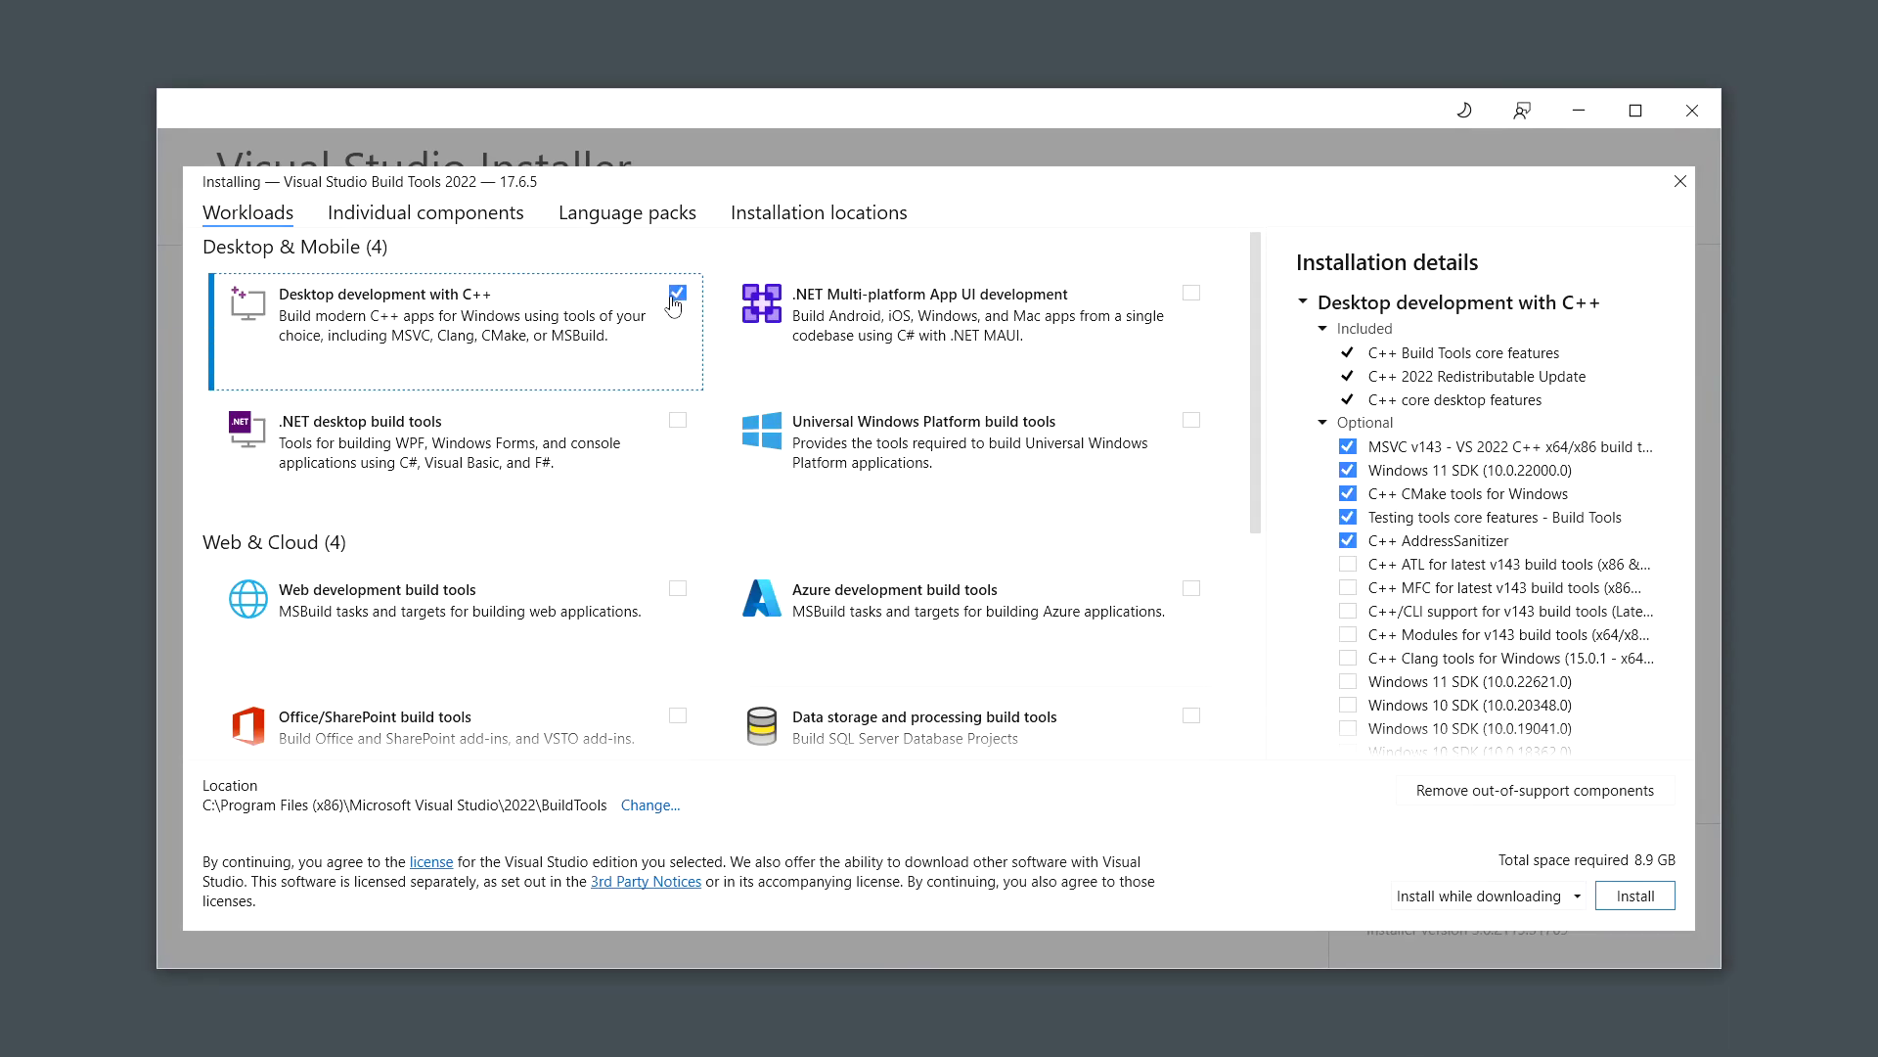
pyautogui.click(1643, 897)
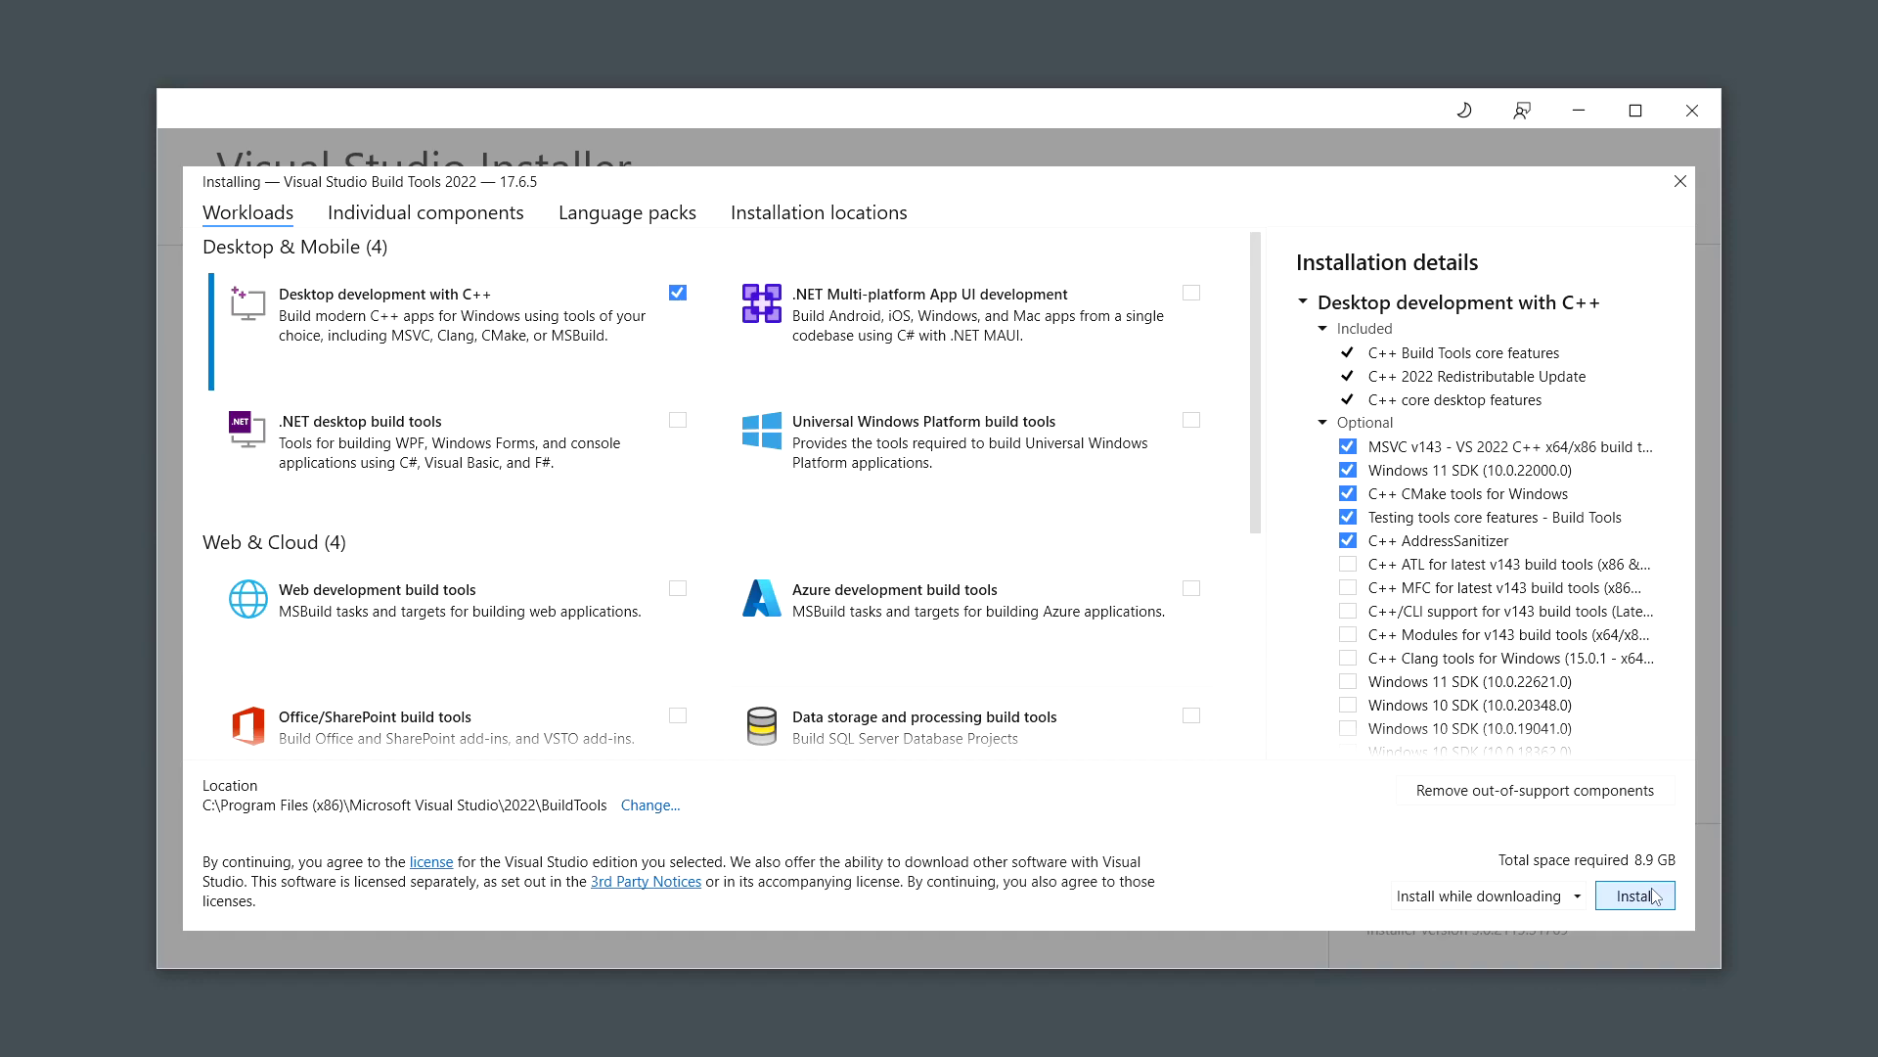
pyautogui.click(1651, 897)
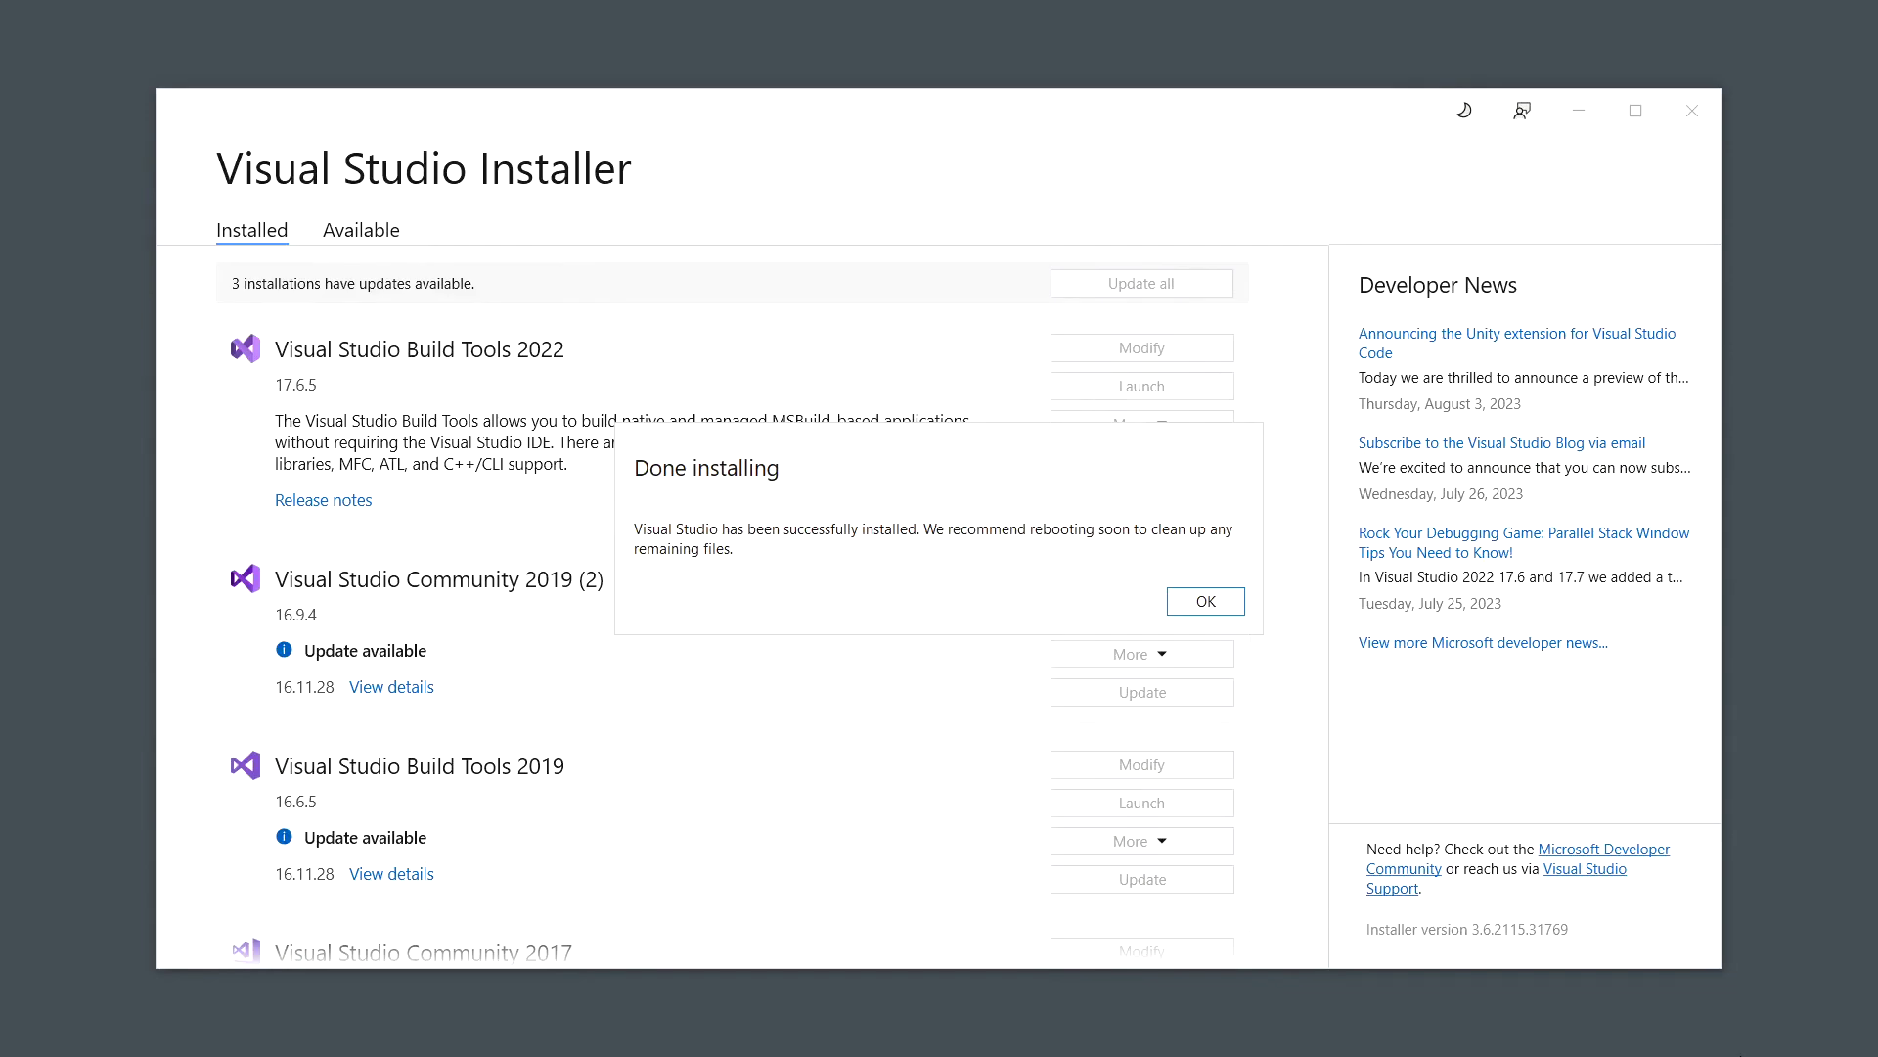
pyautogui.click(1205, 602)
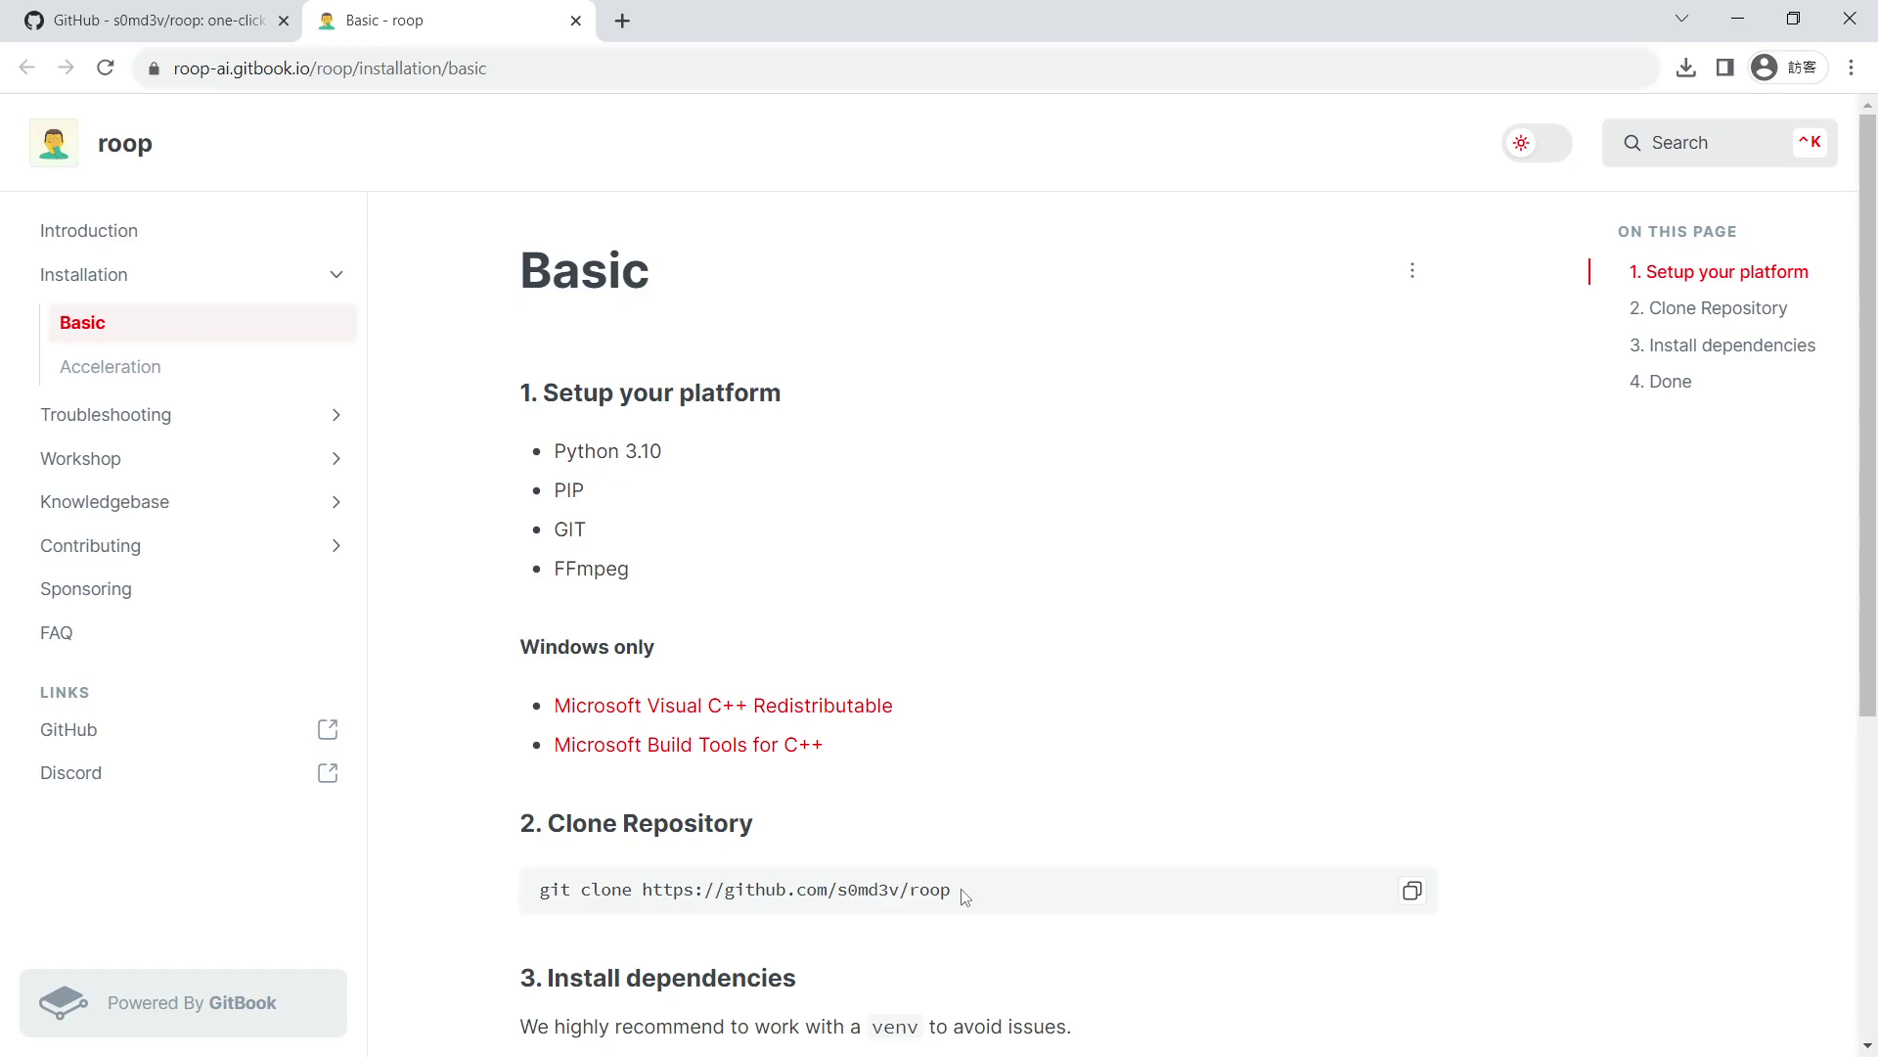
pyautogui.click(1415, 894)
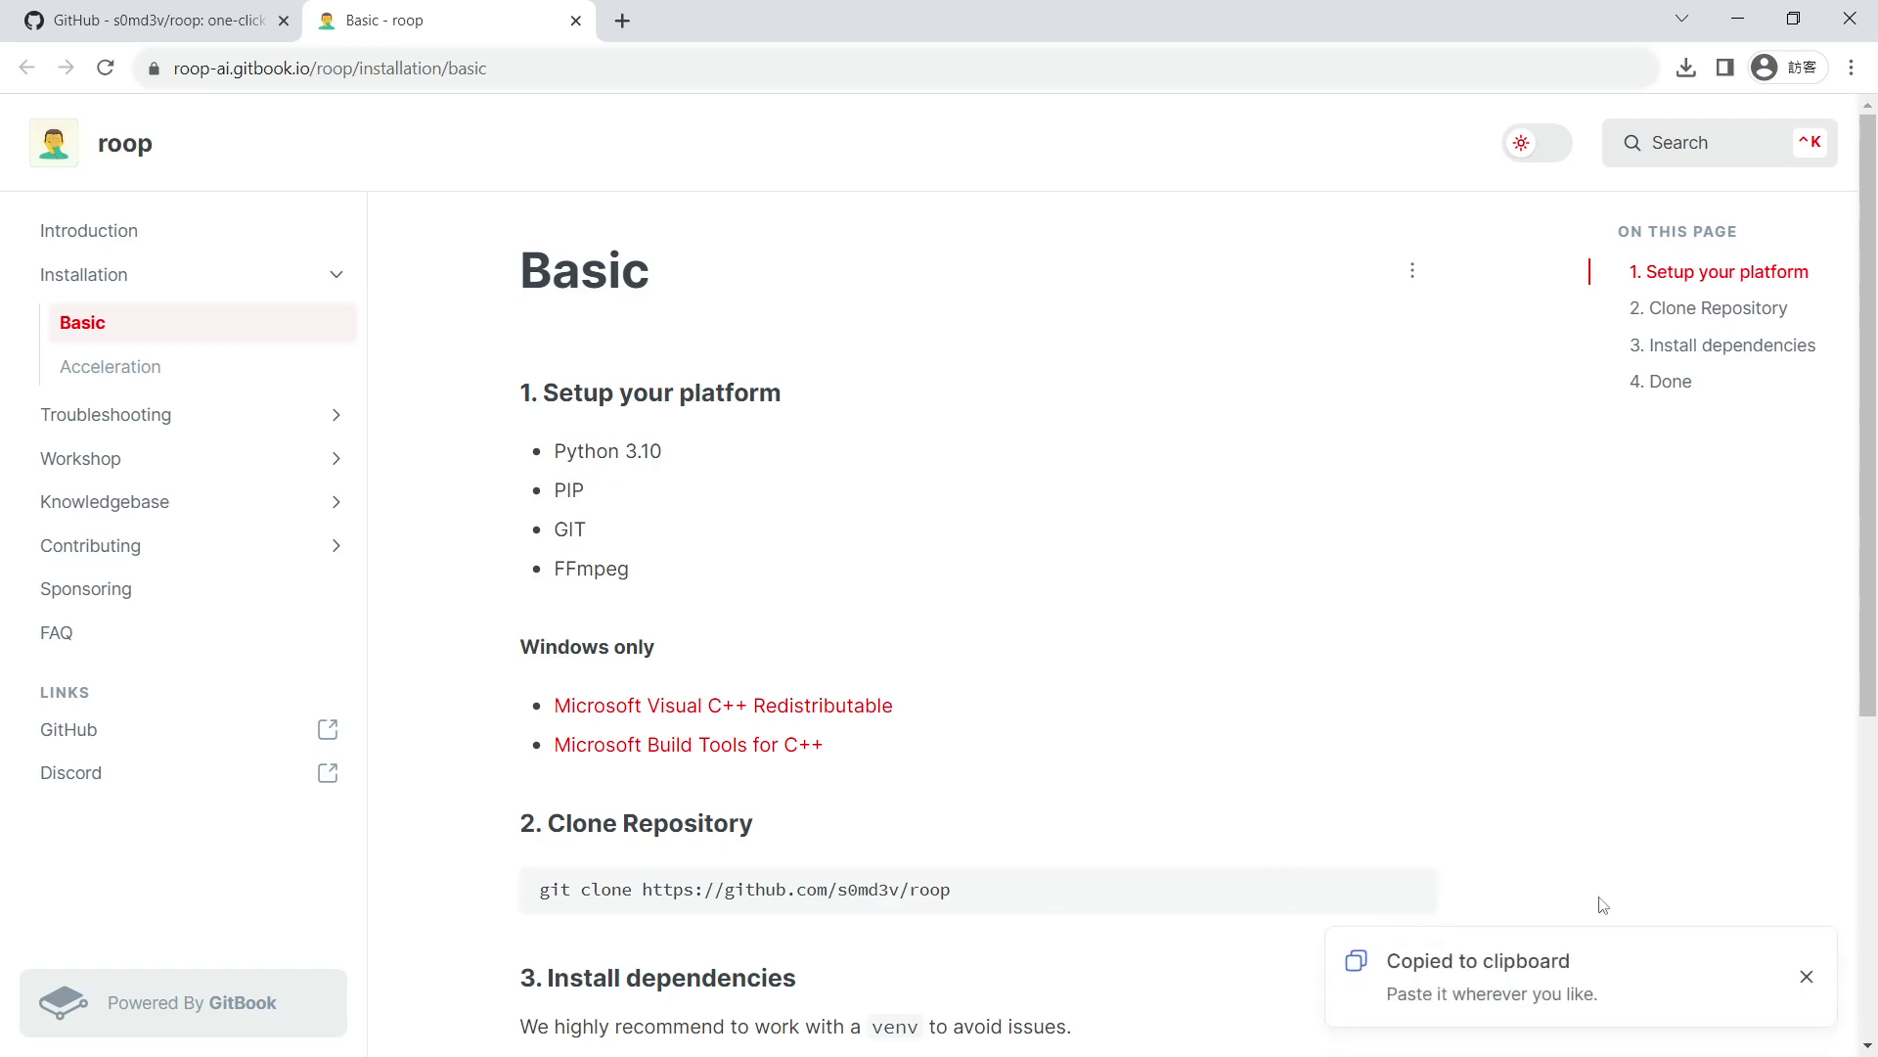
pyautogui.hotkey('alt', 'Tab')
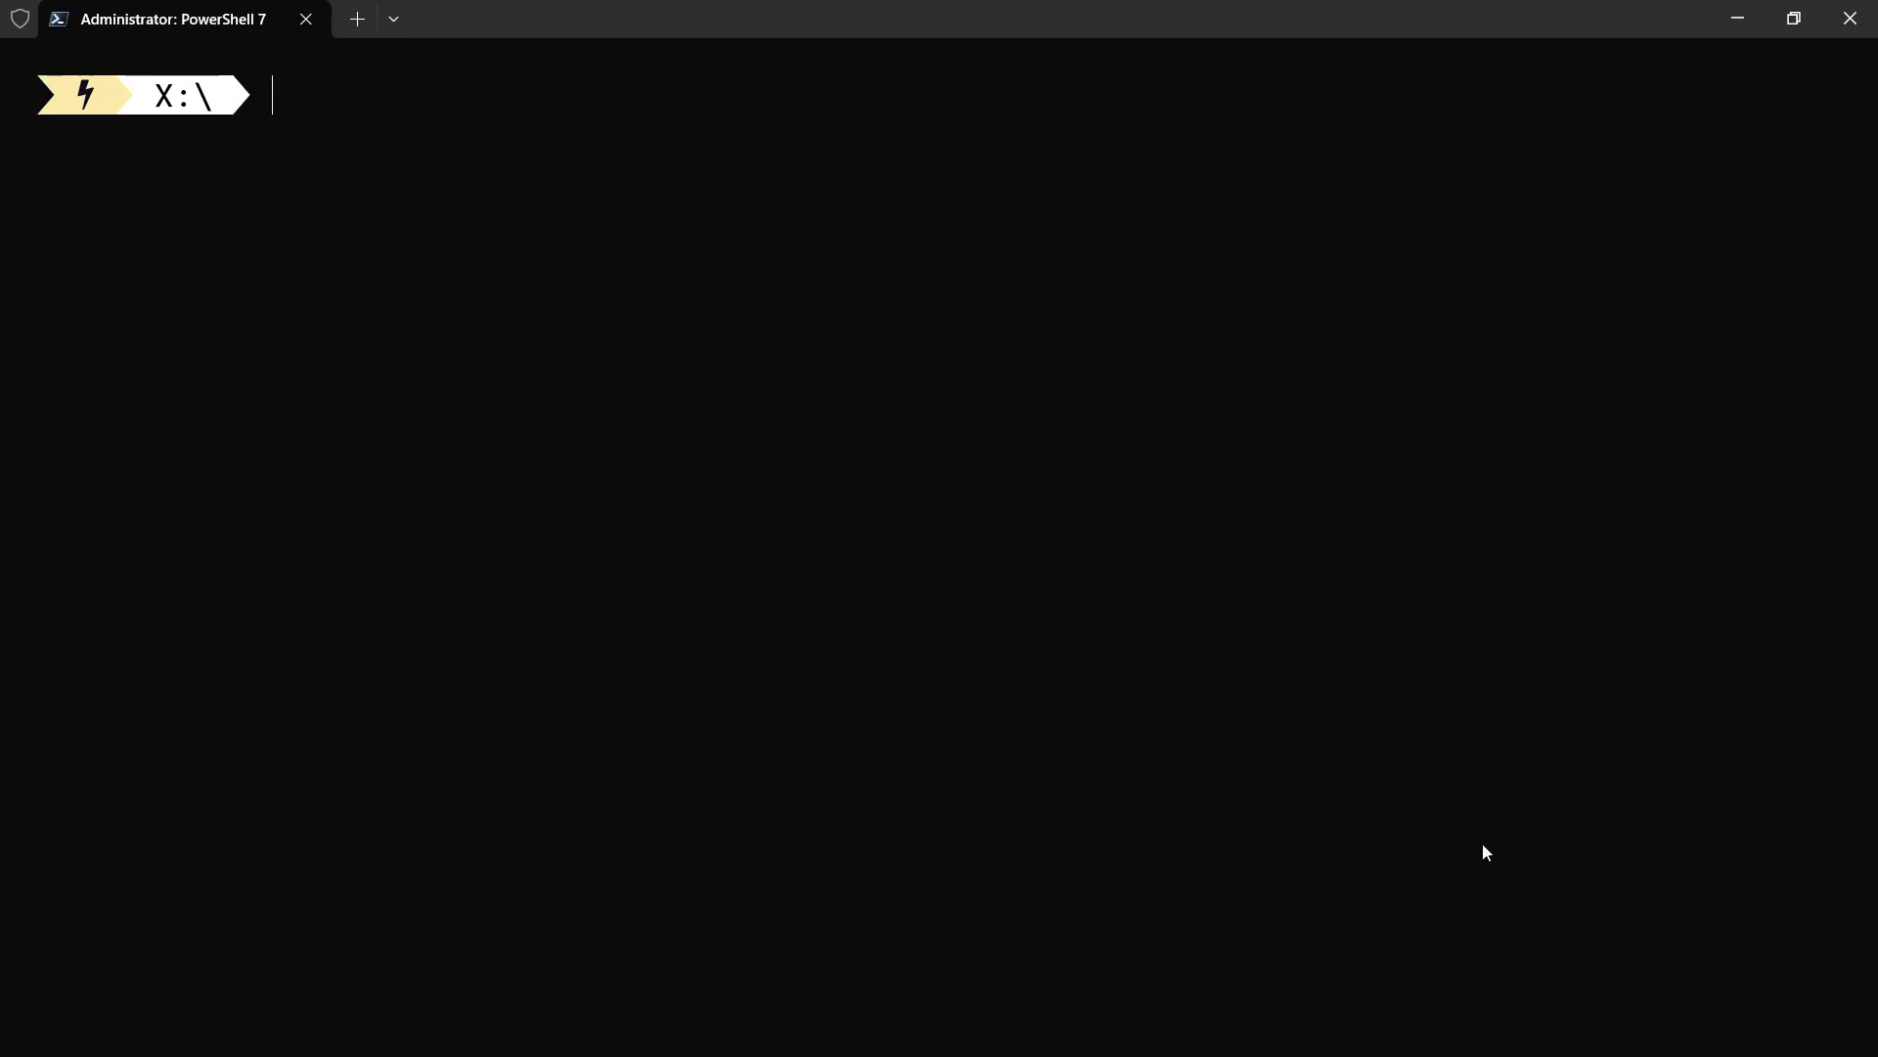
pyautogui.hotkey('ctrl', 'v')
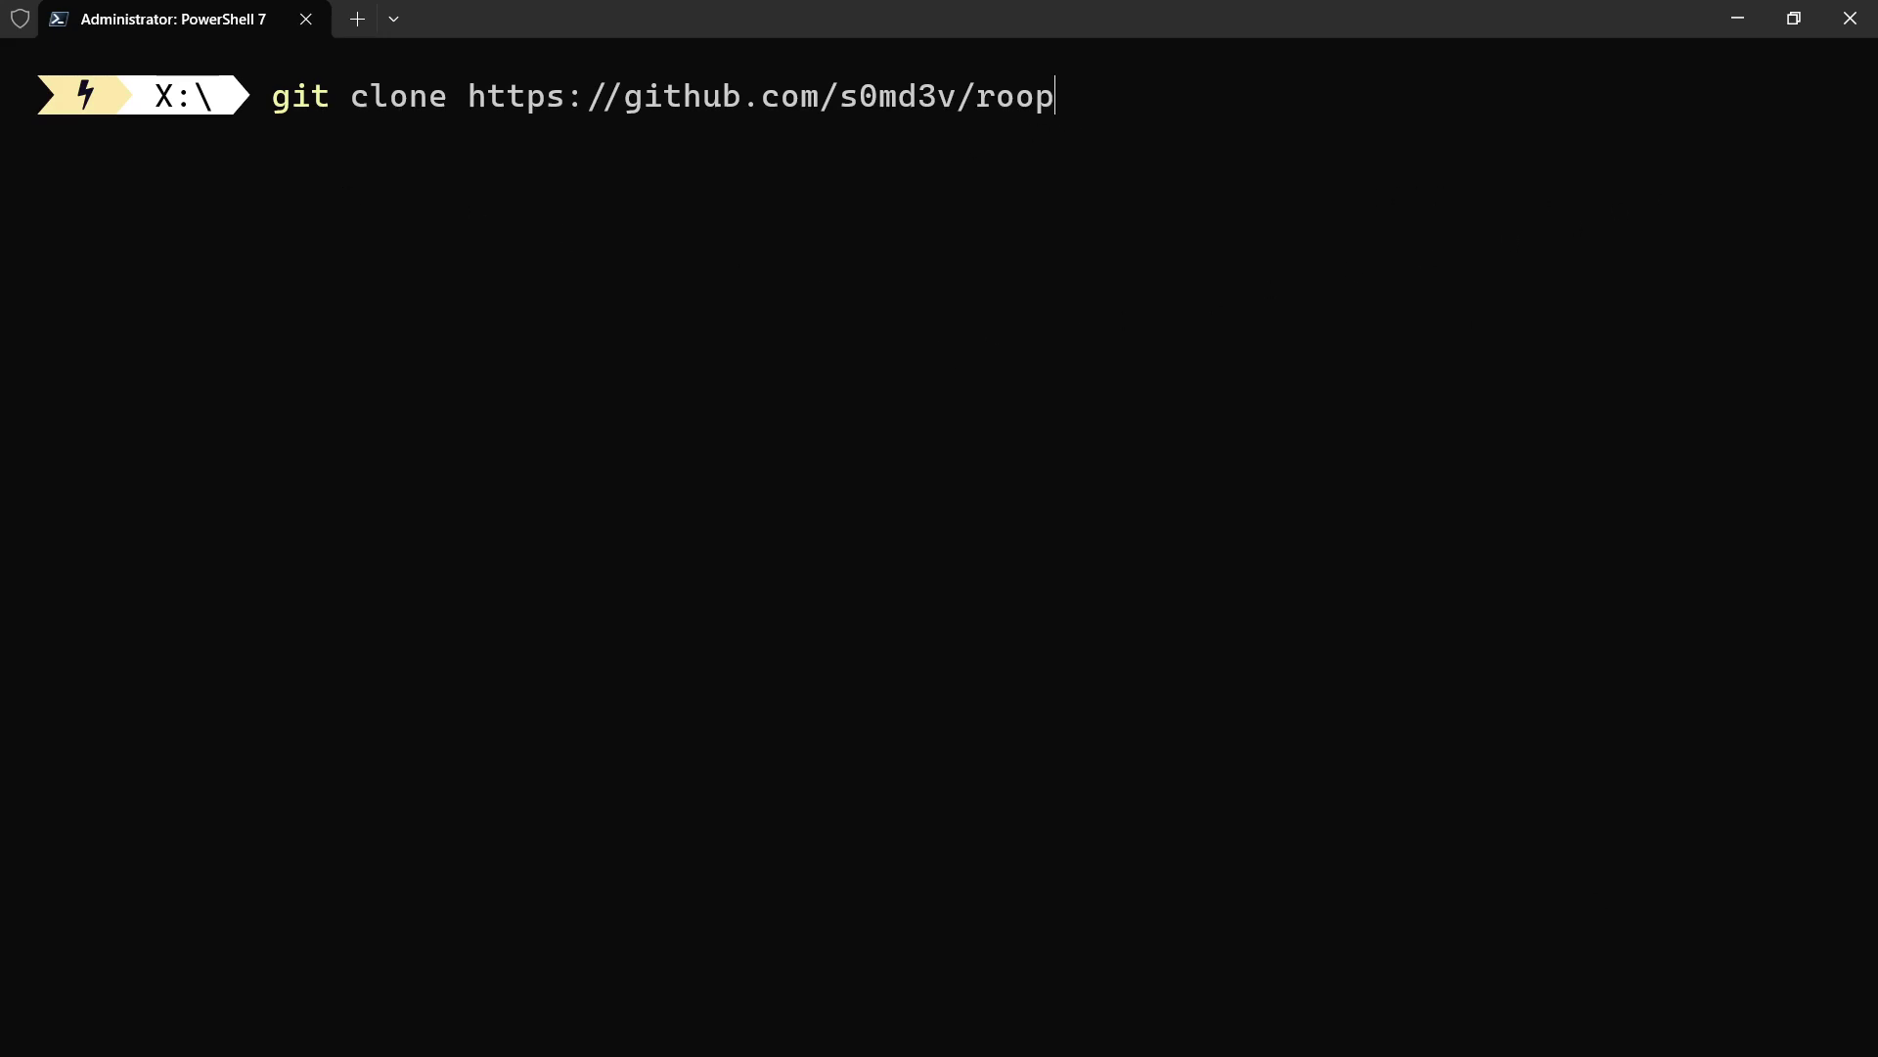
pyautogui.press('Return')
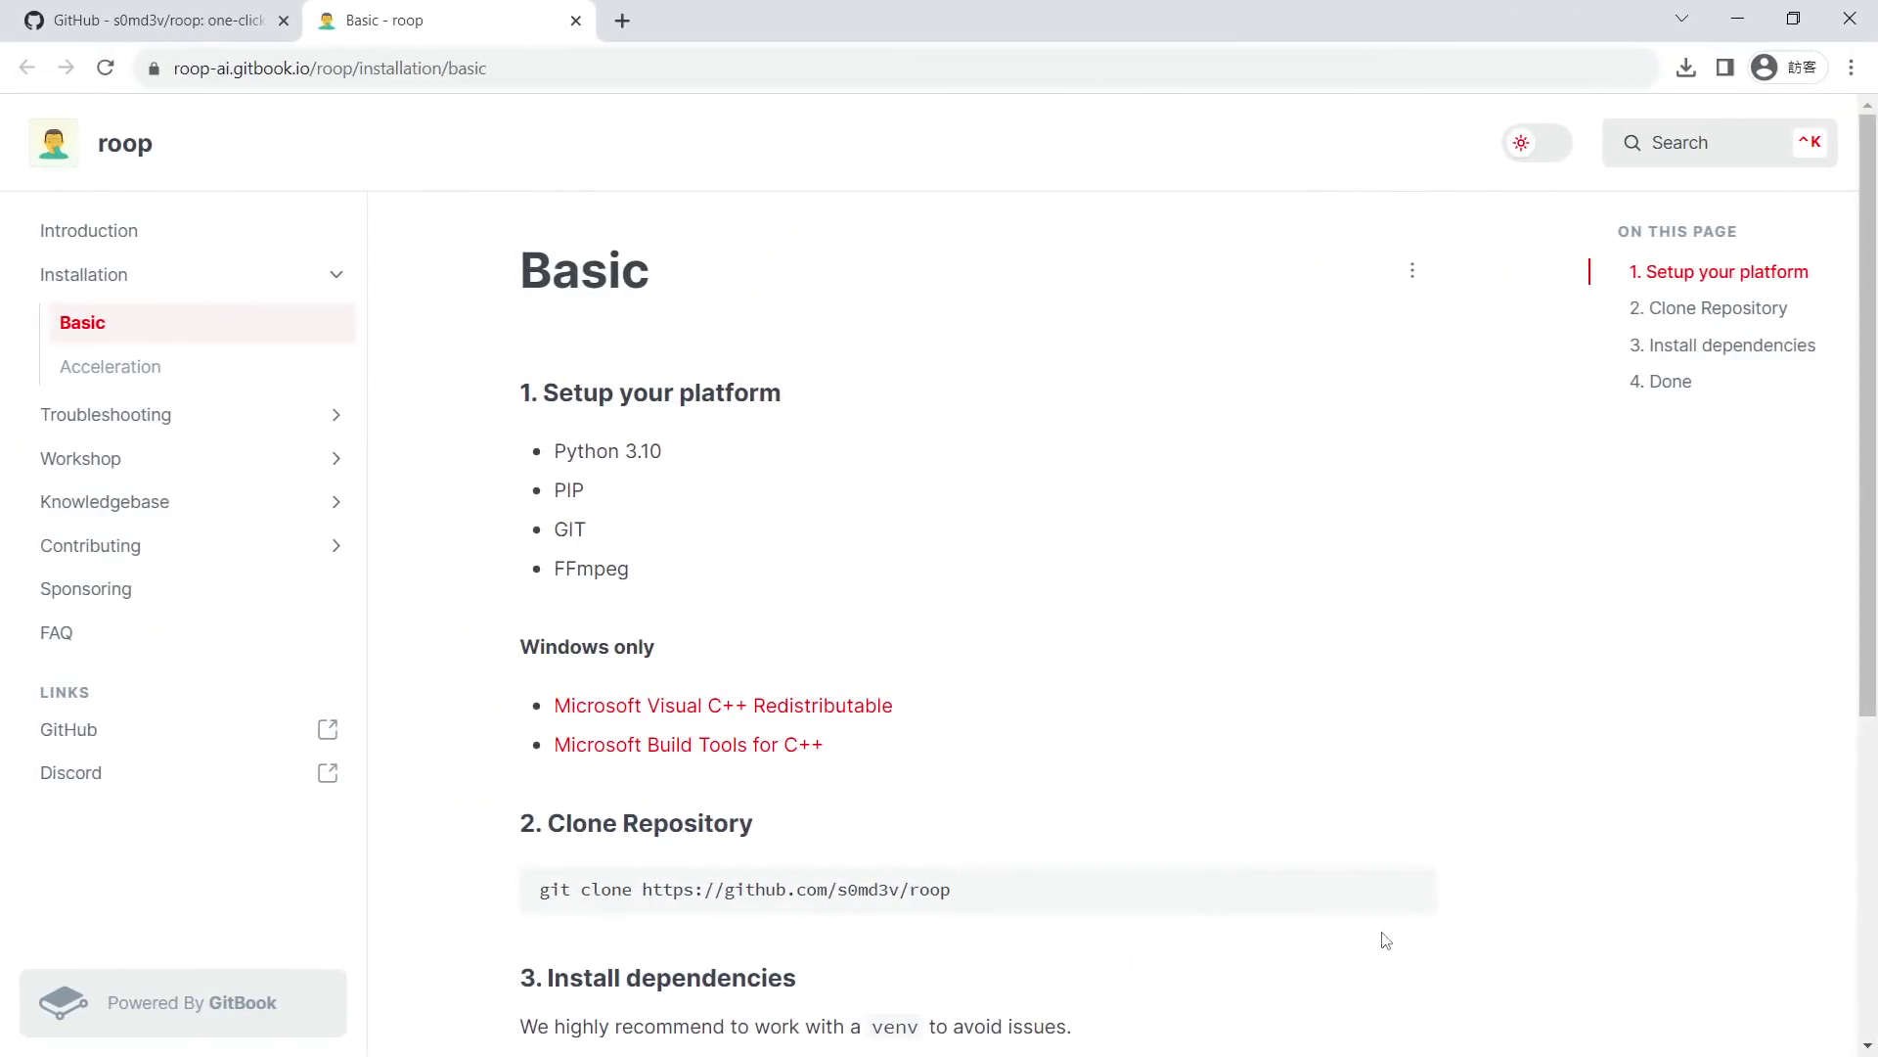
# - Check the guide's venv recommendation, enter the cloned roop folder in PowerShell and create a virtual environment with python -m venv env
pyautogui.scroll(-3, 1369, 902)
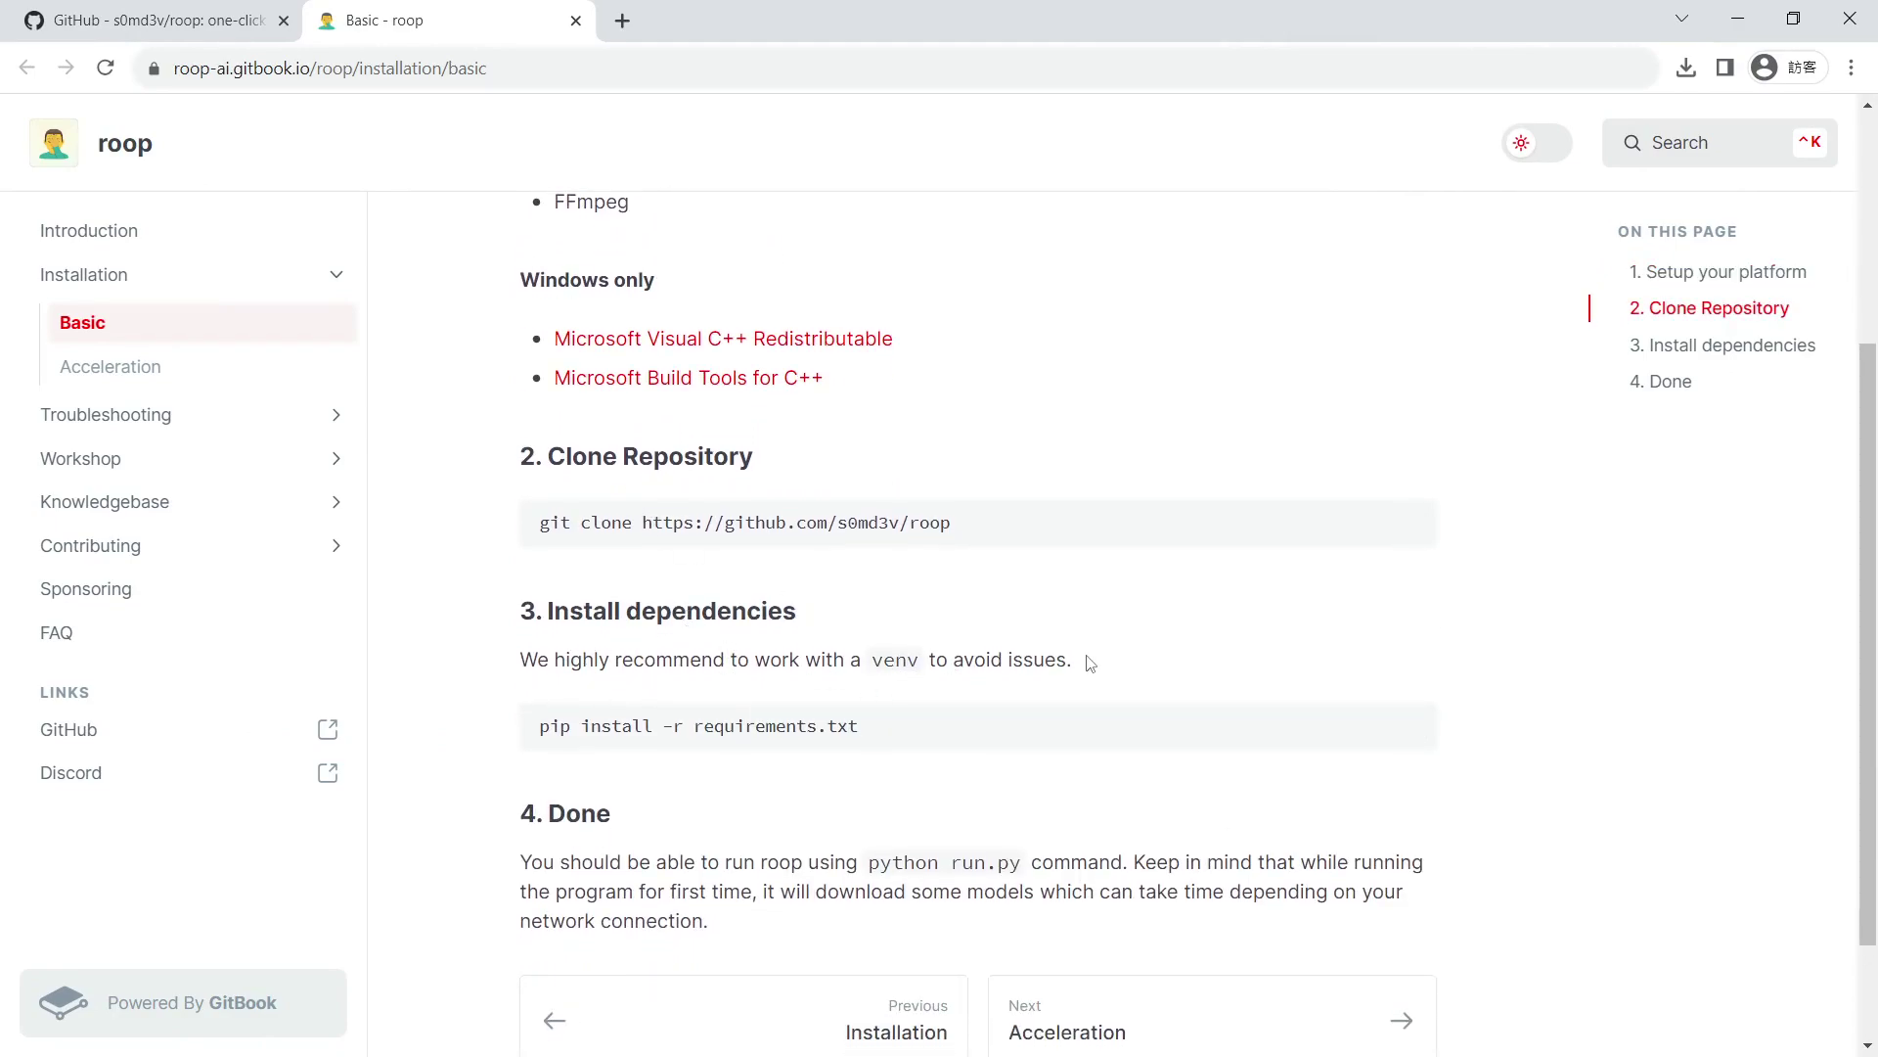
pyautogui.doubleClick(883, 663)
pyautogui.click(925, 669)
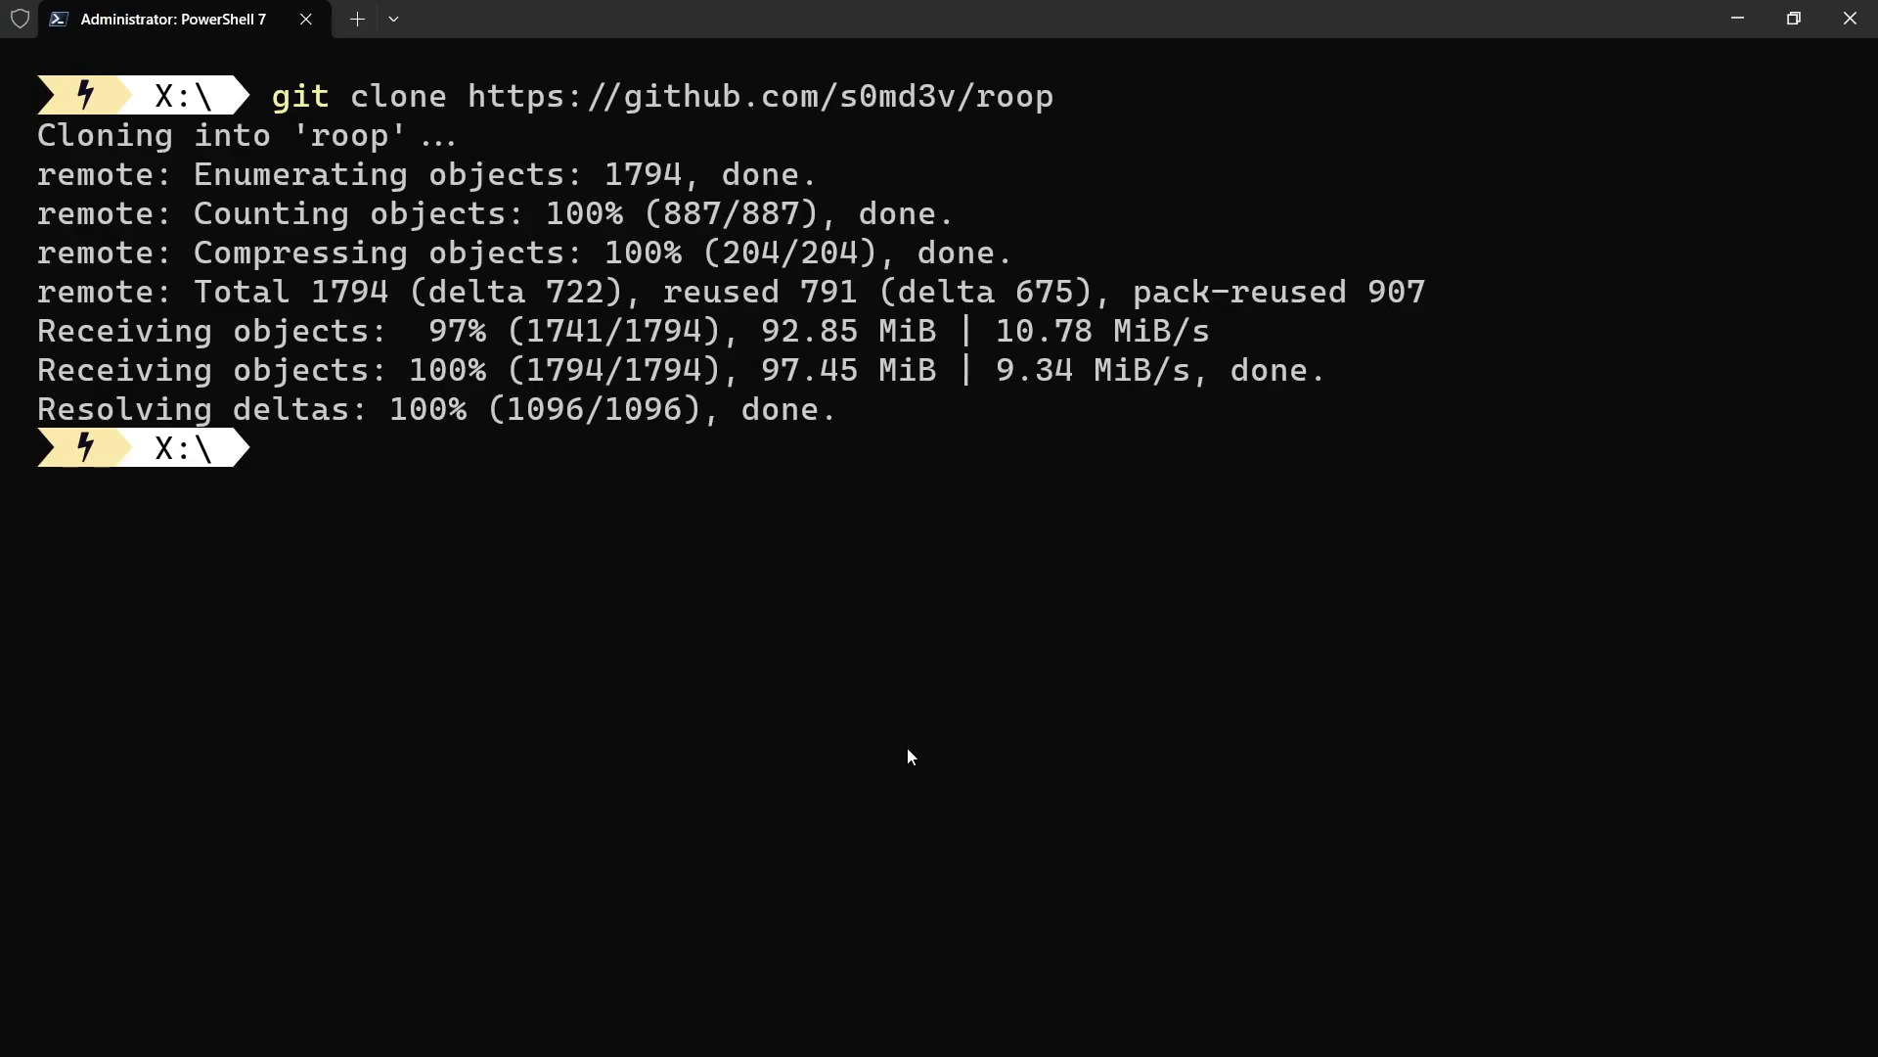
pyautogui.write('cd roop')
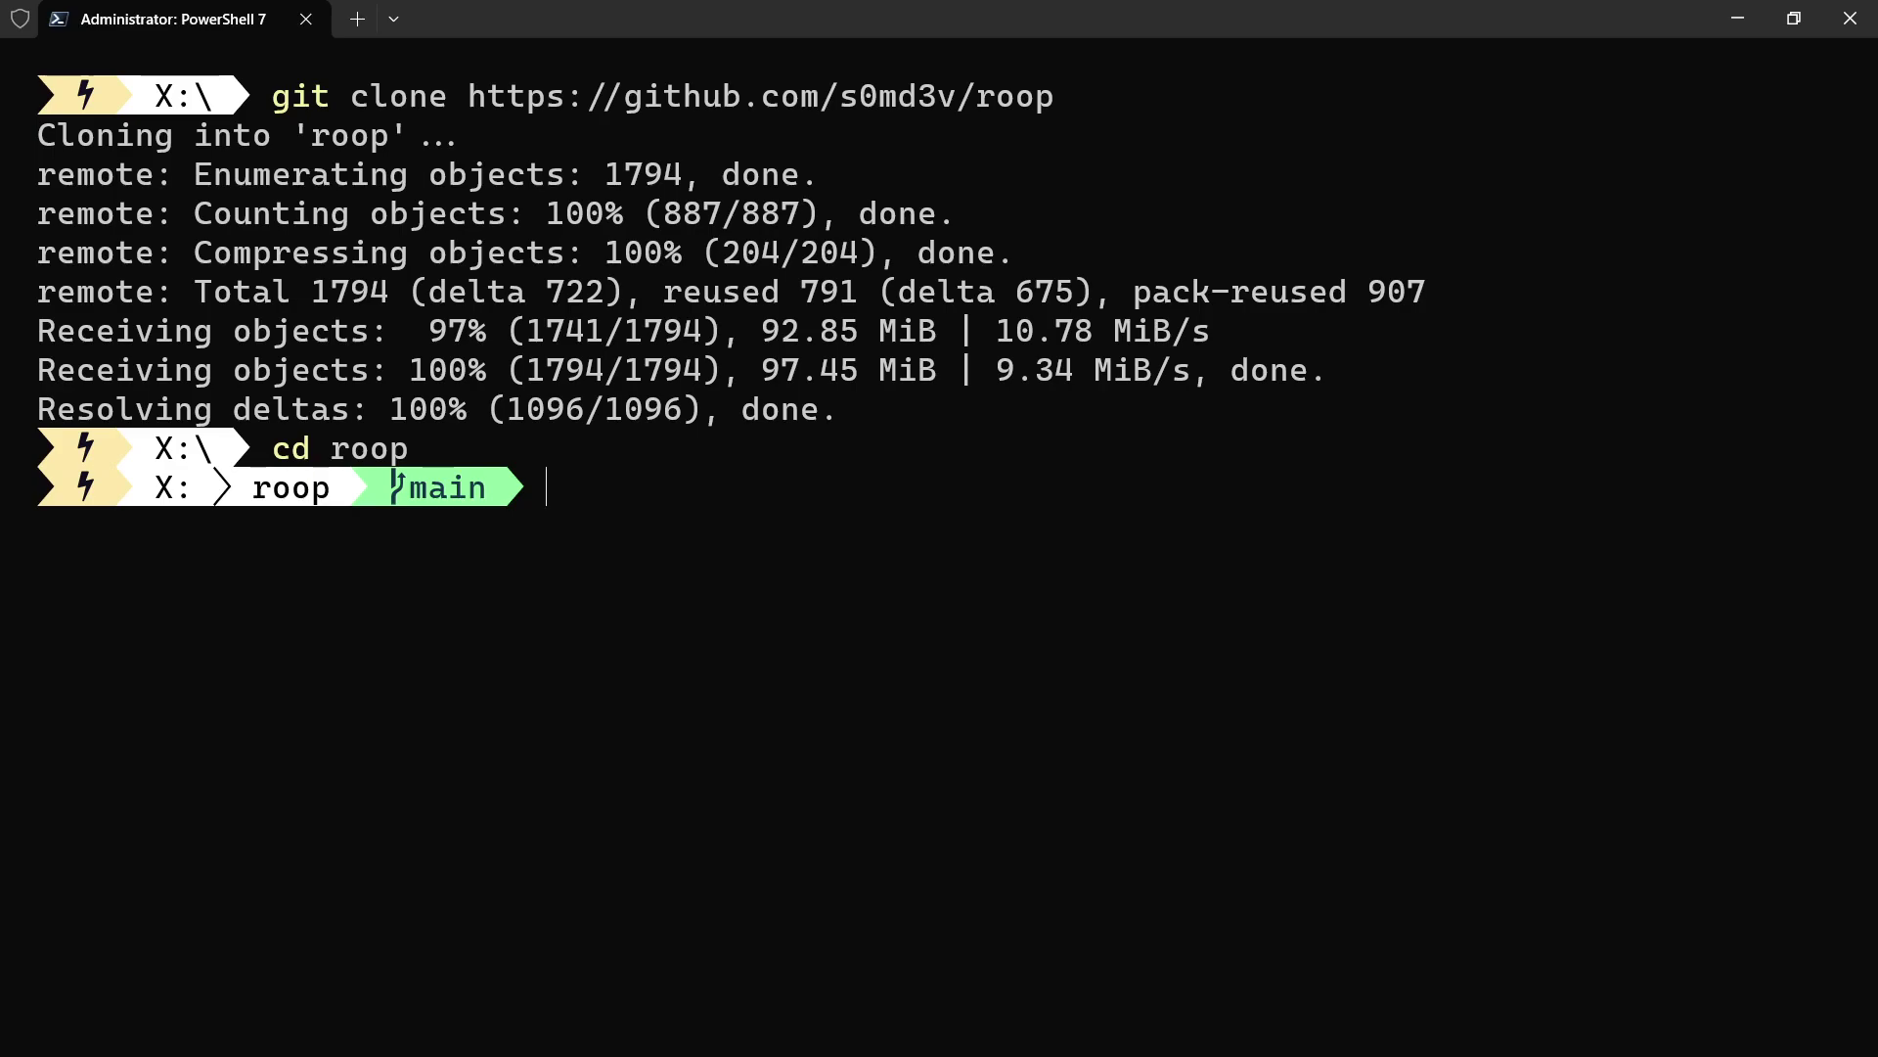
pyautogui.write('python')
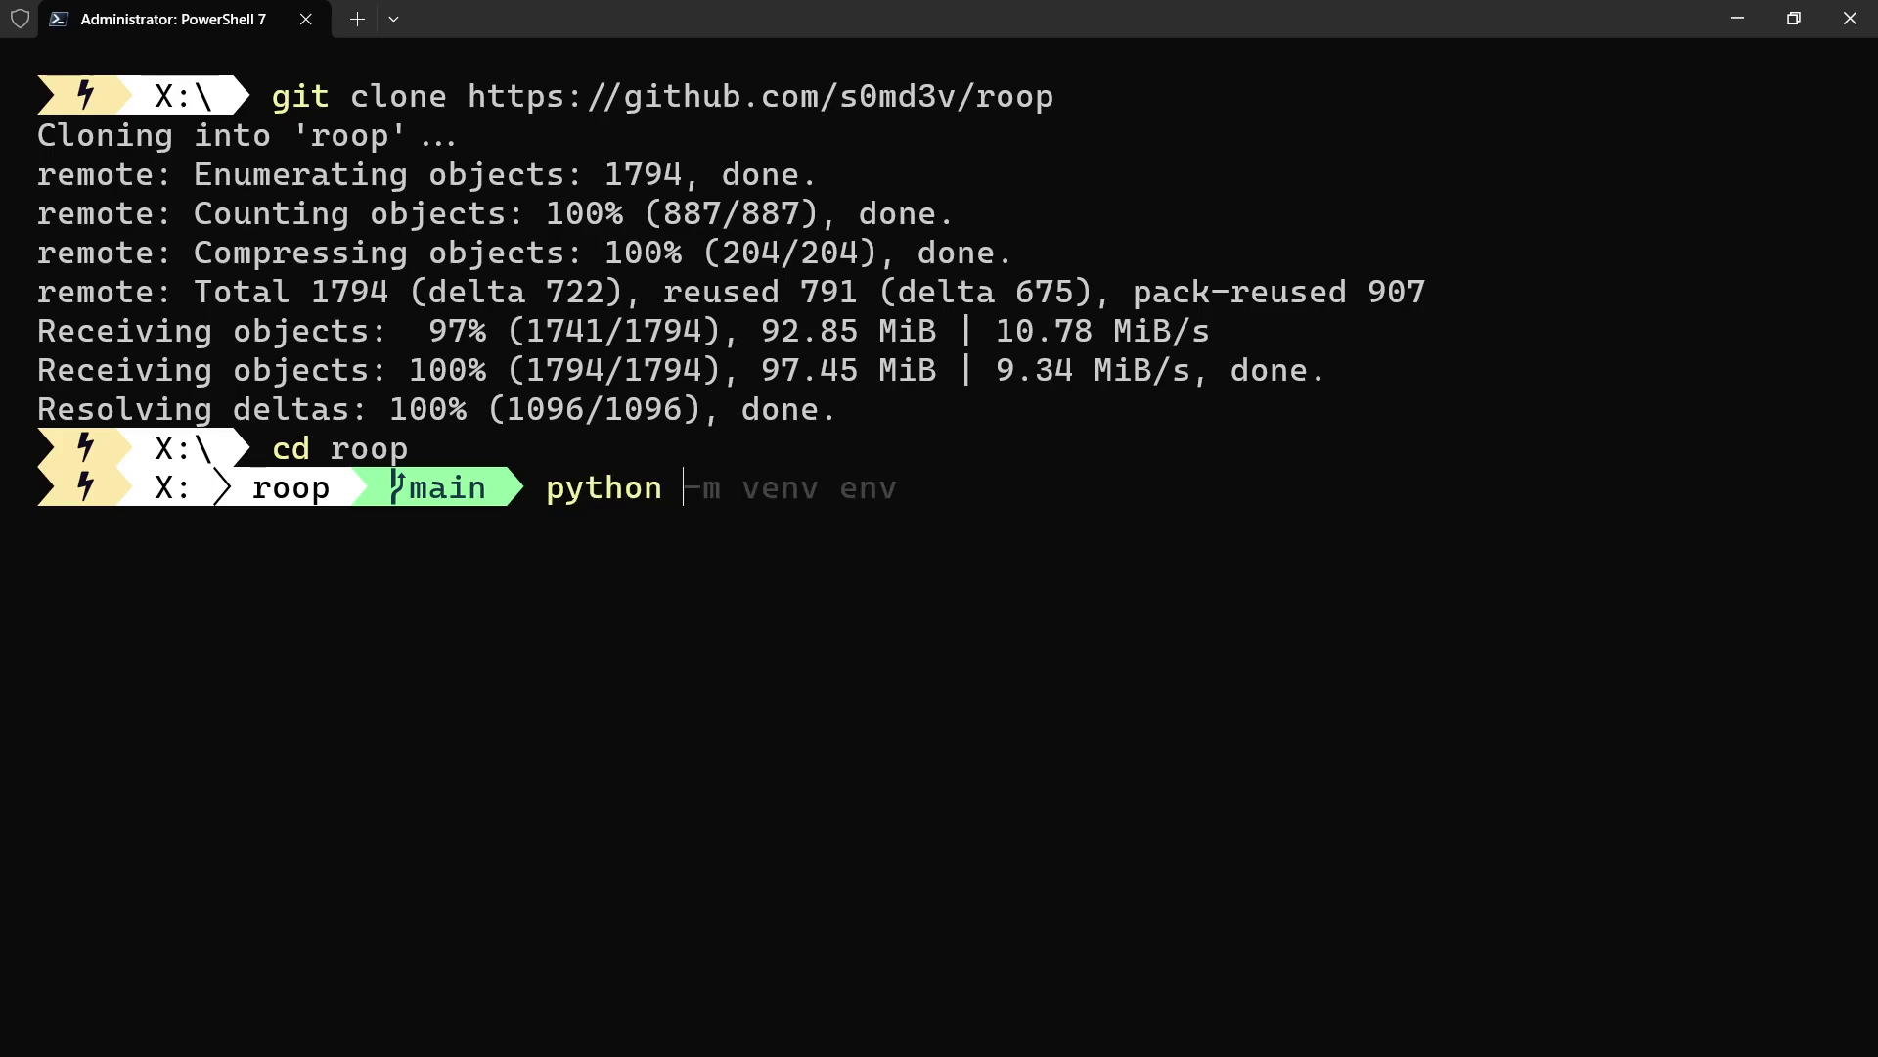
pyautogui.press('Right')
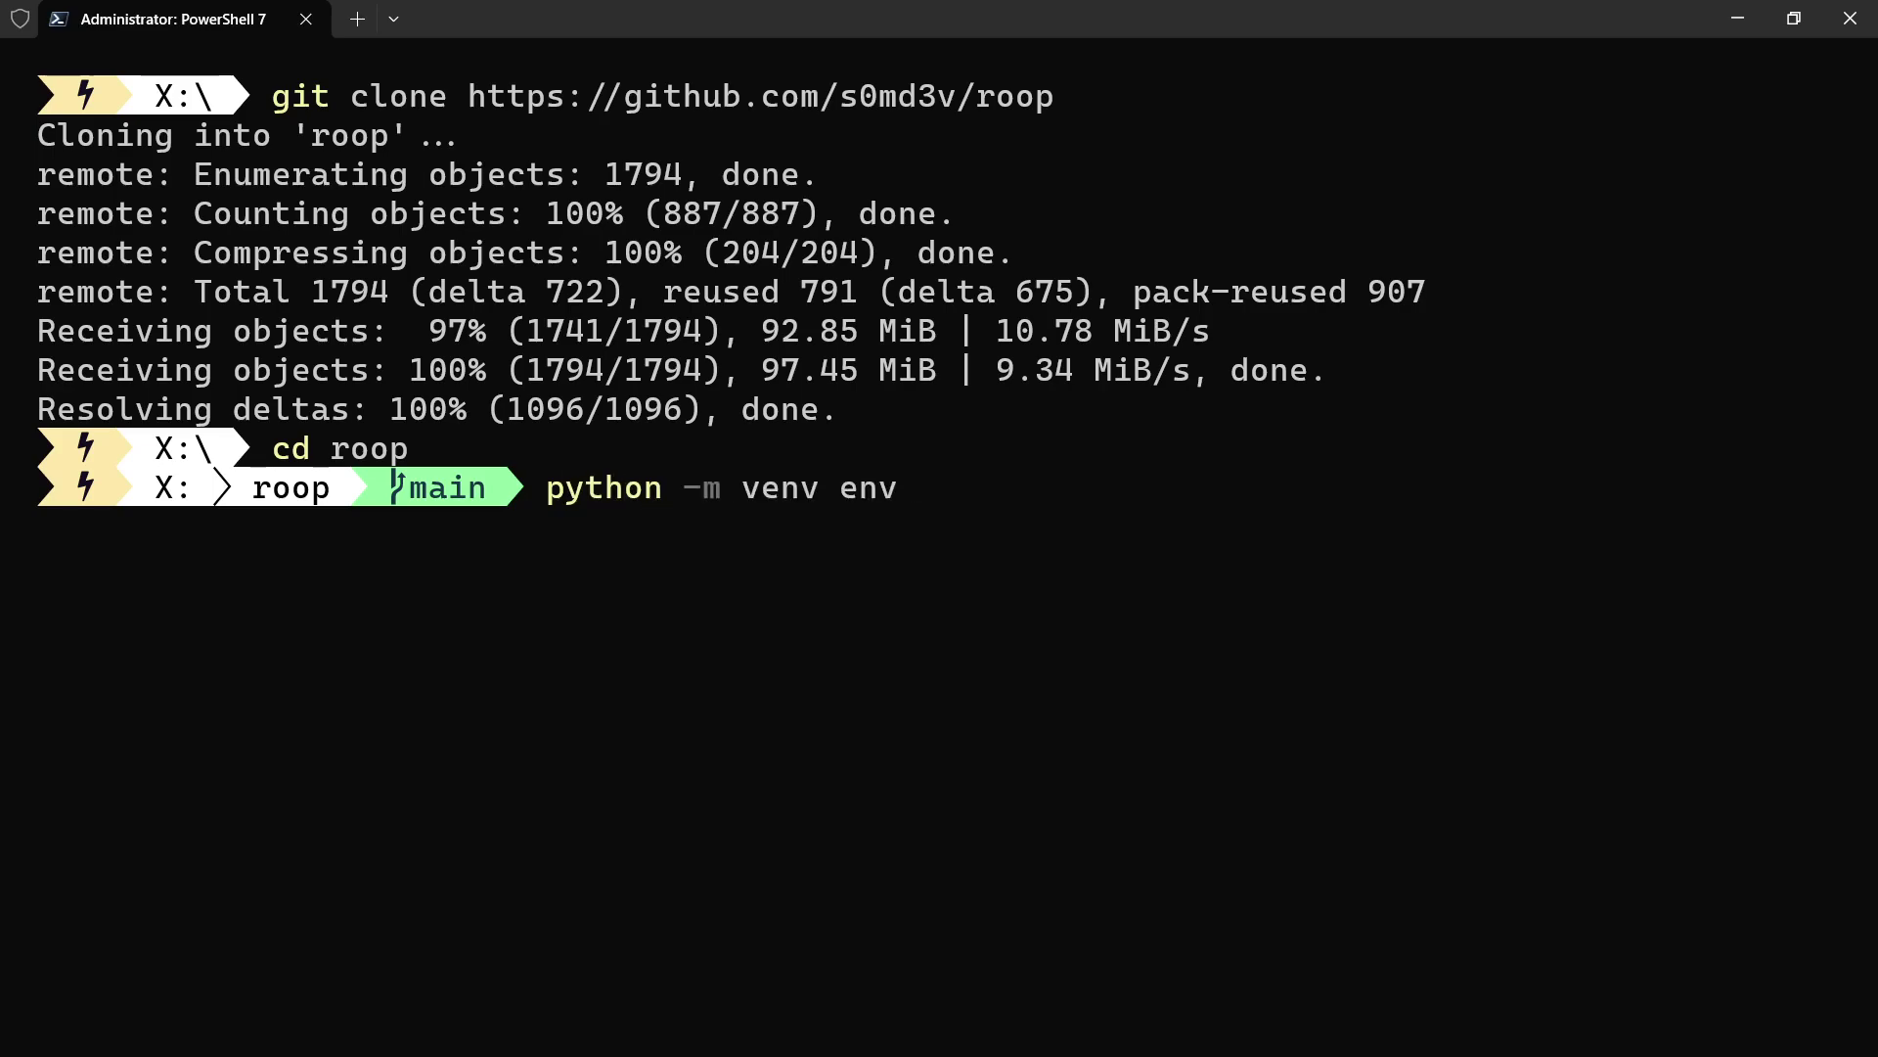
pyautogui.press('Return')
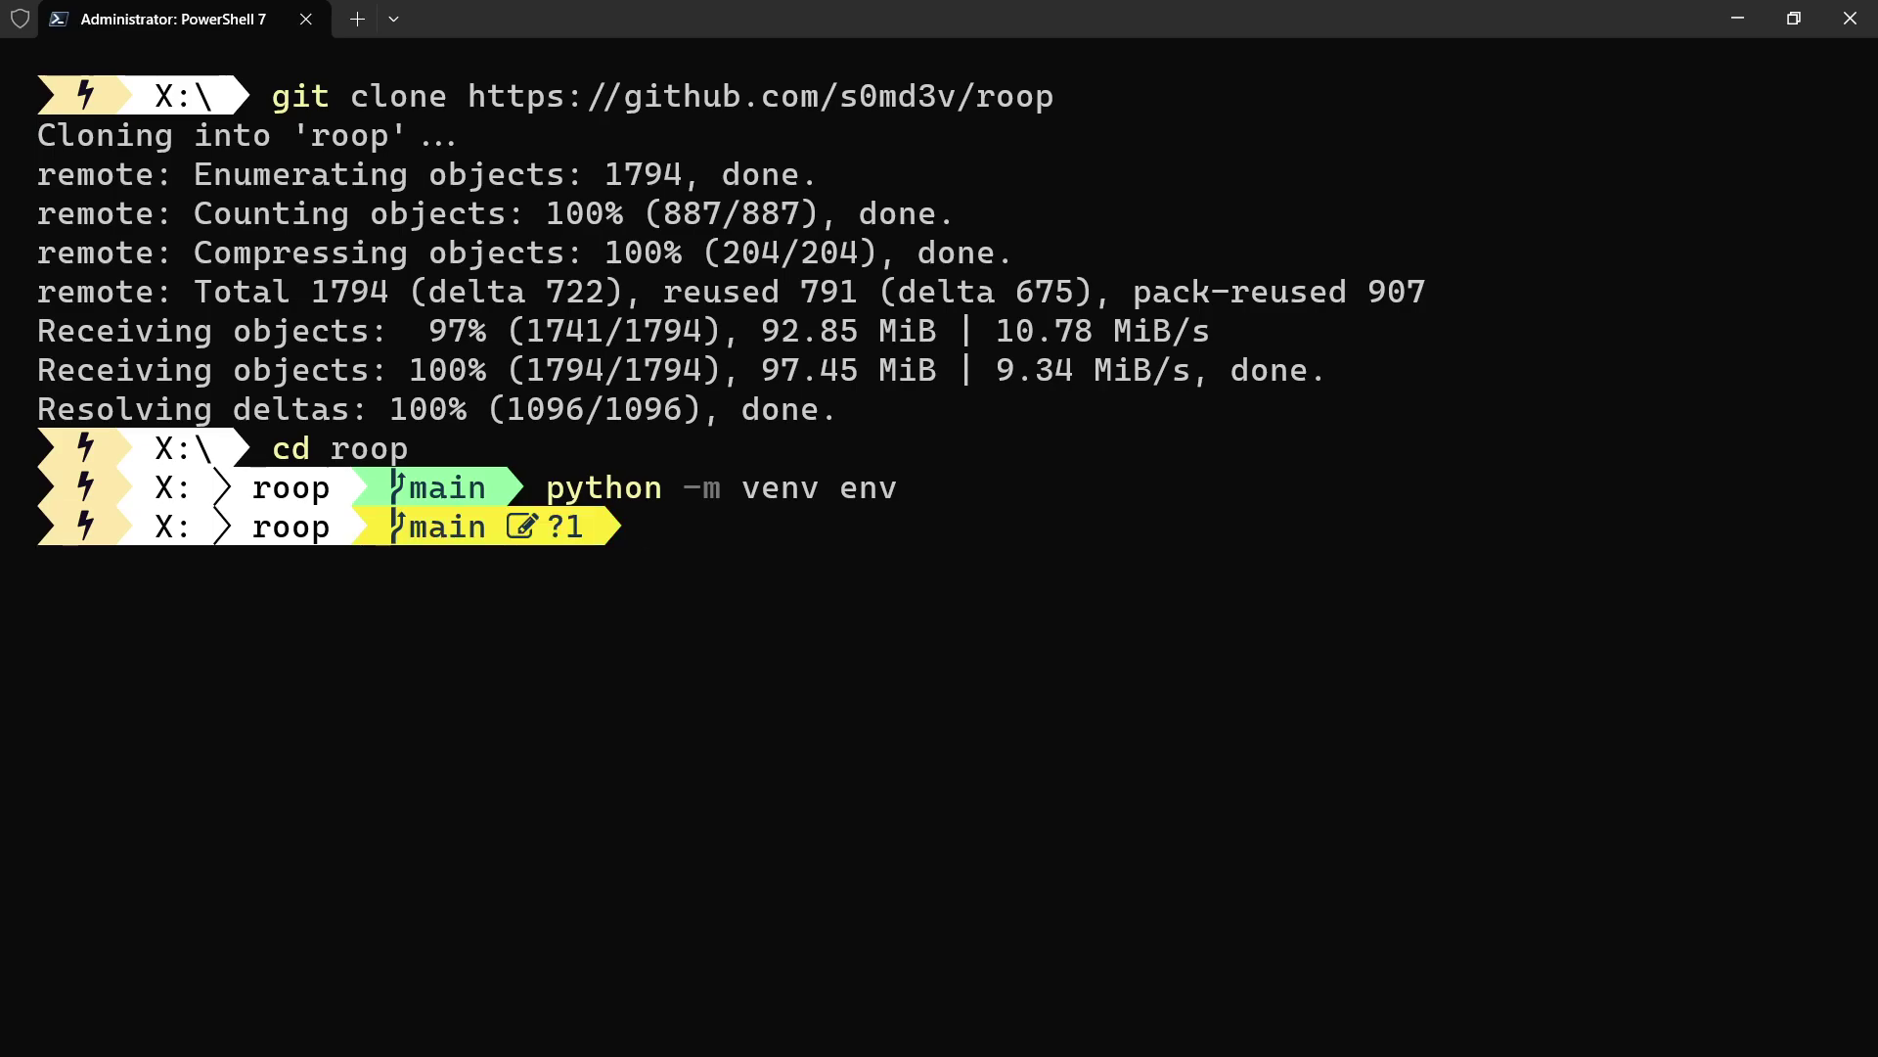
# - List the roop folder to check for the env folder and activate the virtual environment with env/scripts/activate
pyautogui.write('ls')
pyautogui.press('Return')
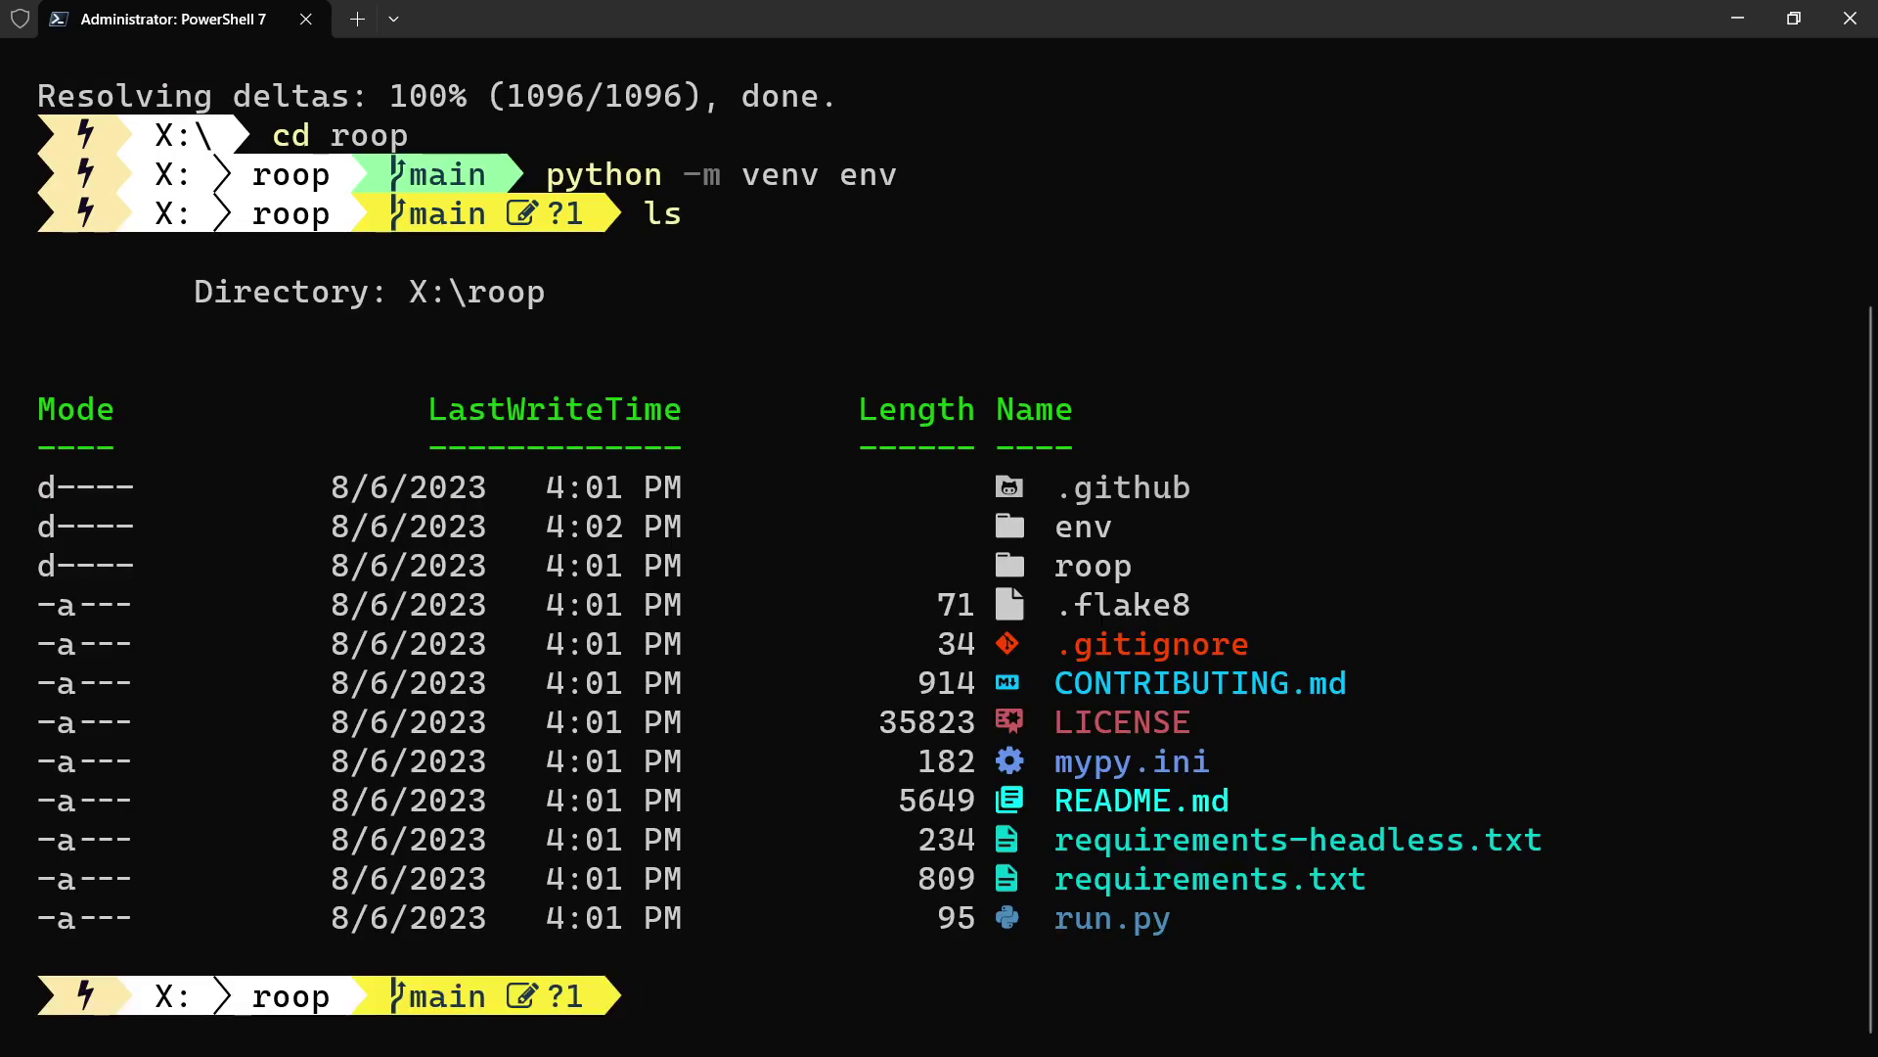
pyautogui.moveTo(1030, 524); pyautogui.dragTo(1005, 525)
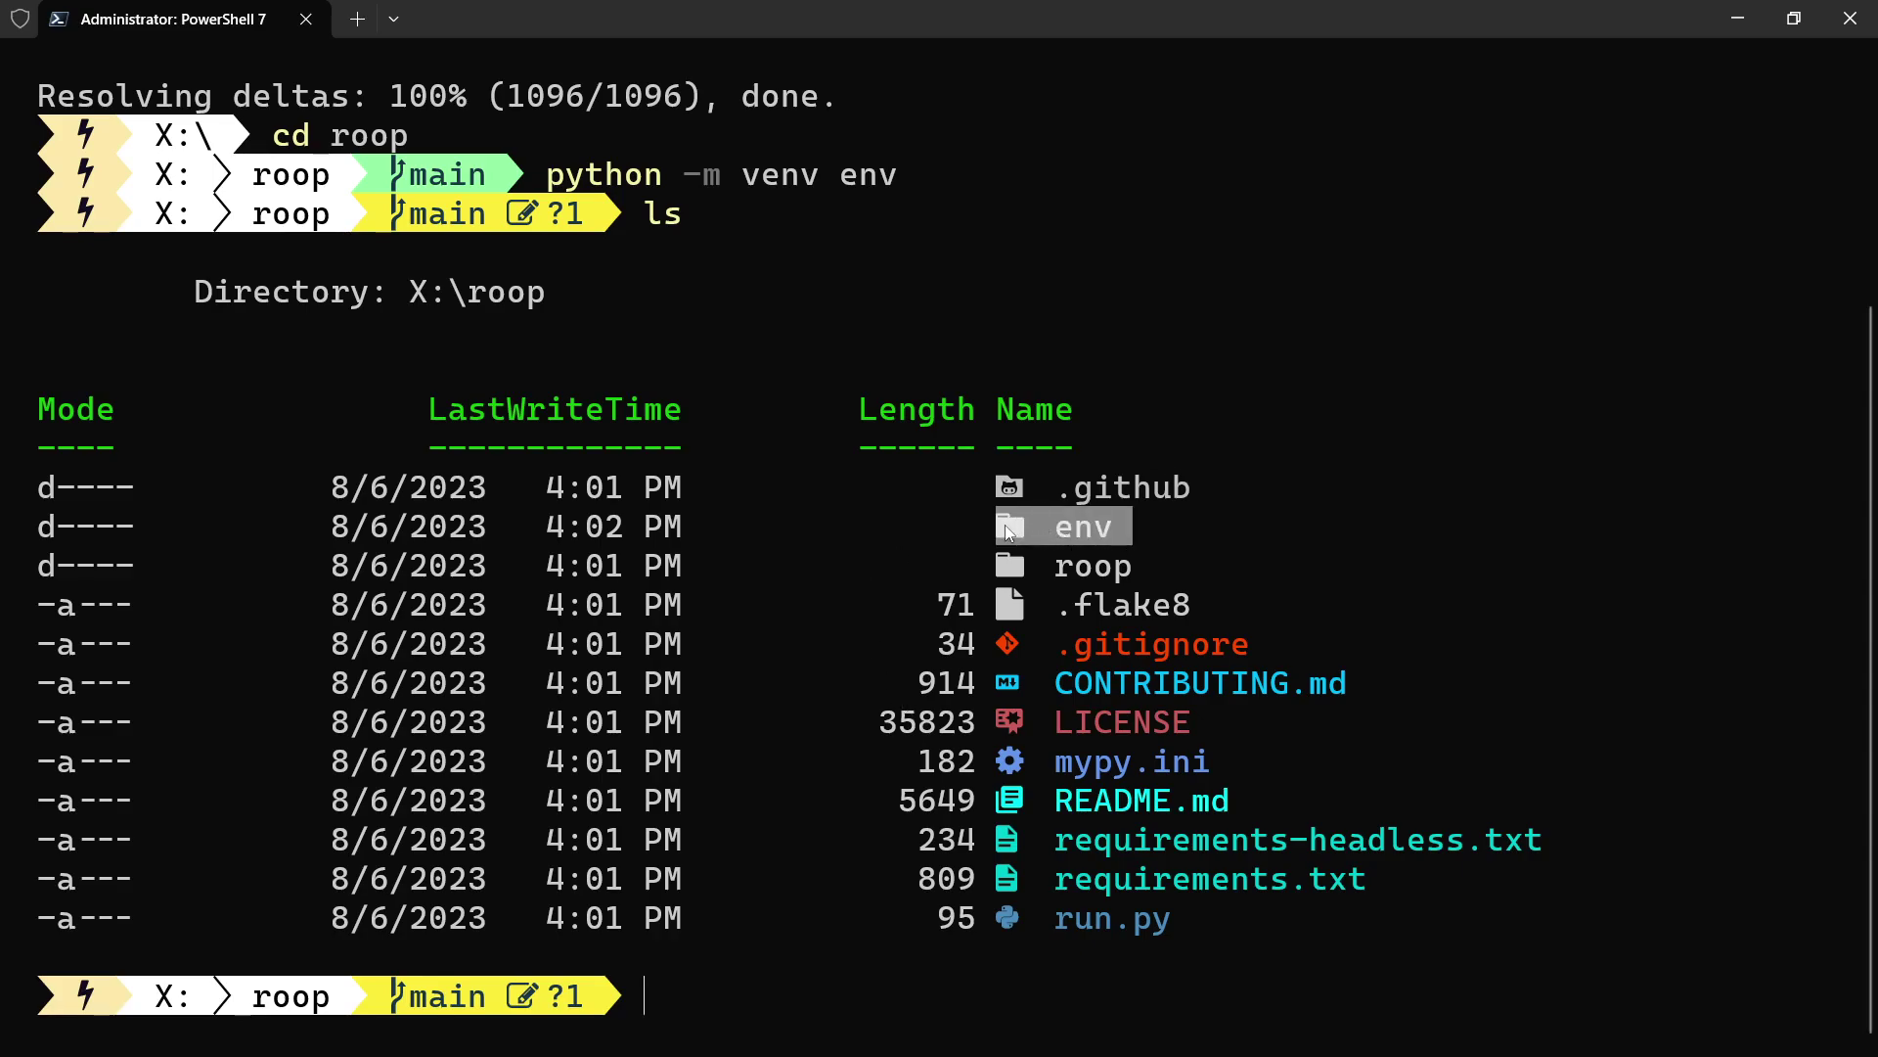
pyautogui.rightClick(1141, 532)
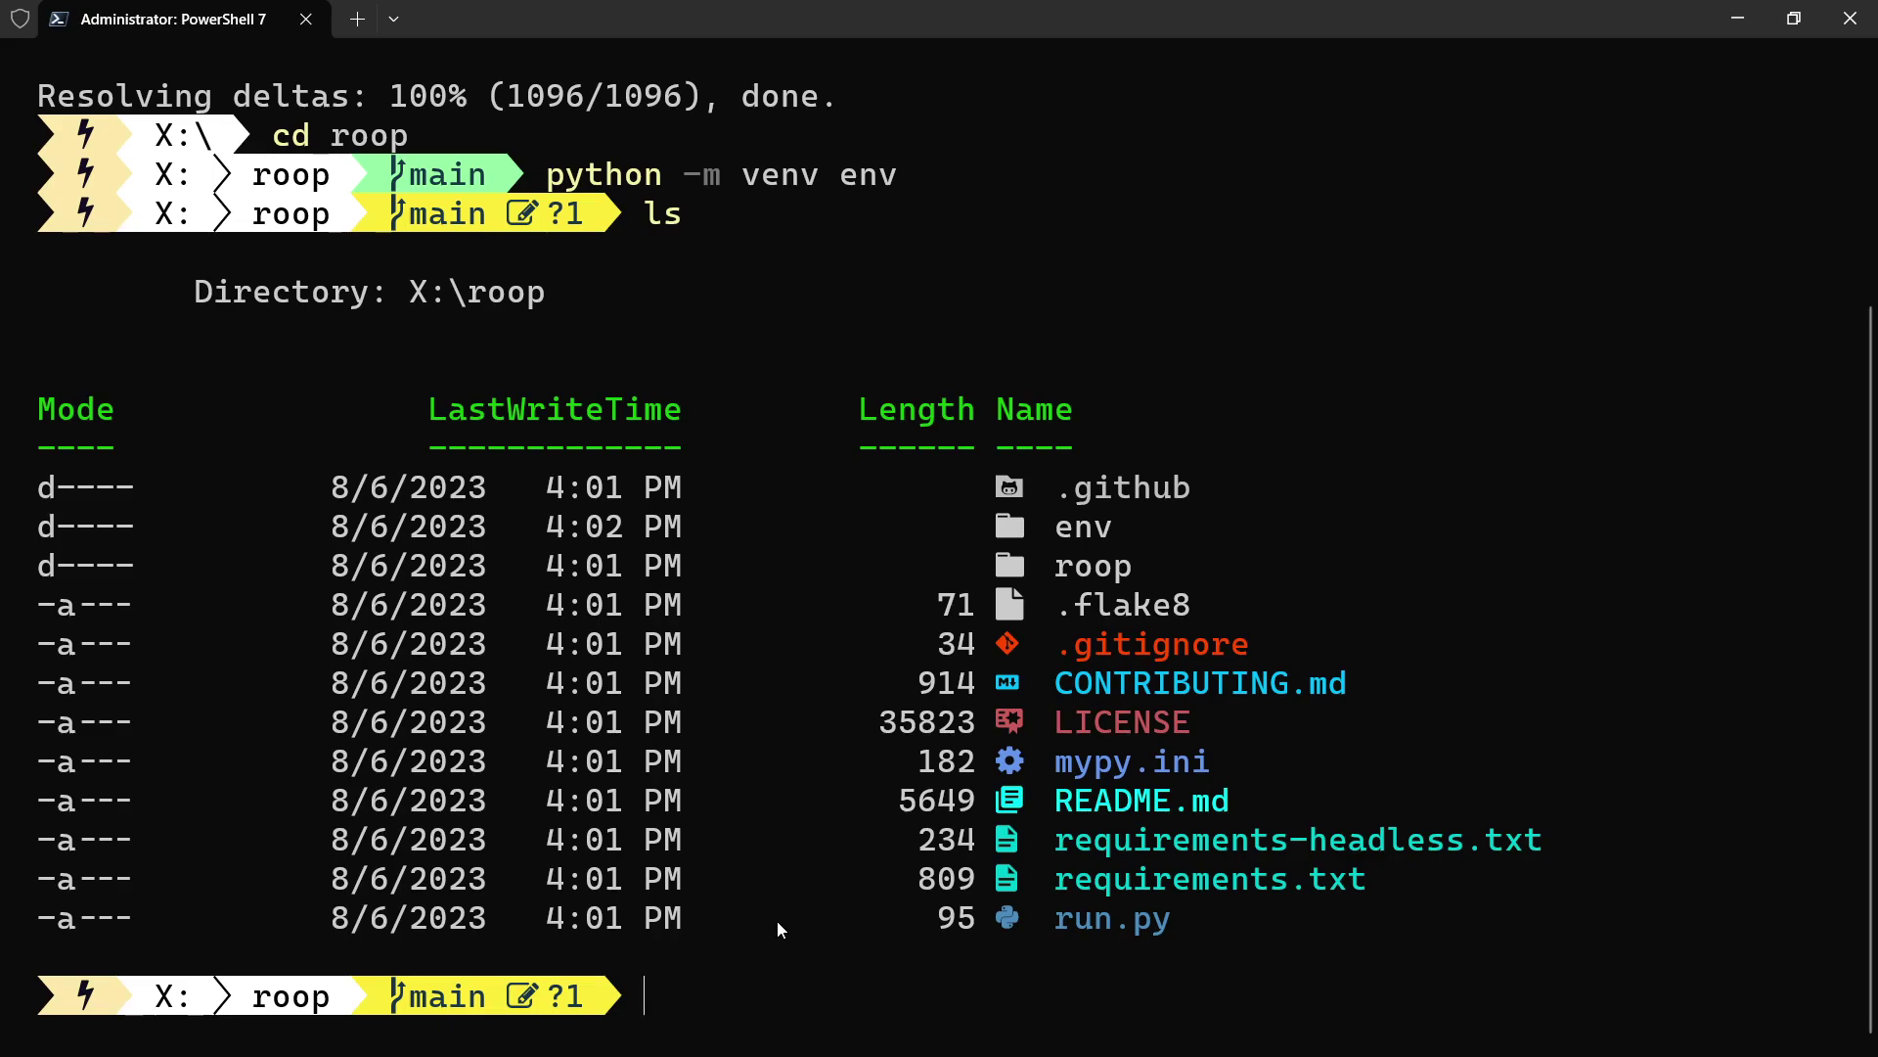
pyautogui.write('e')
pyautogui.press('Right')
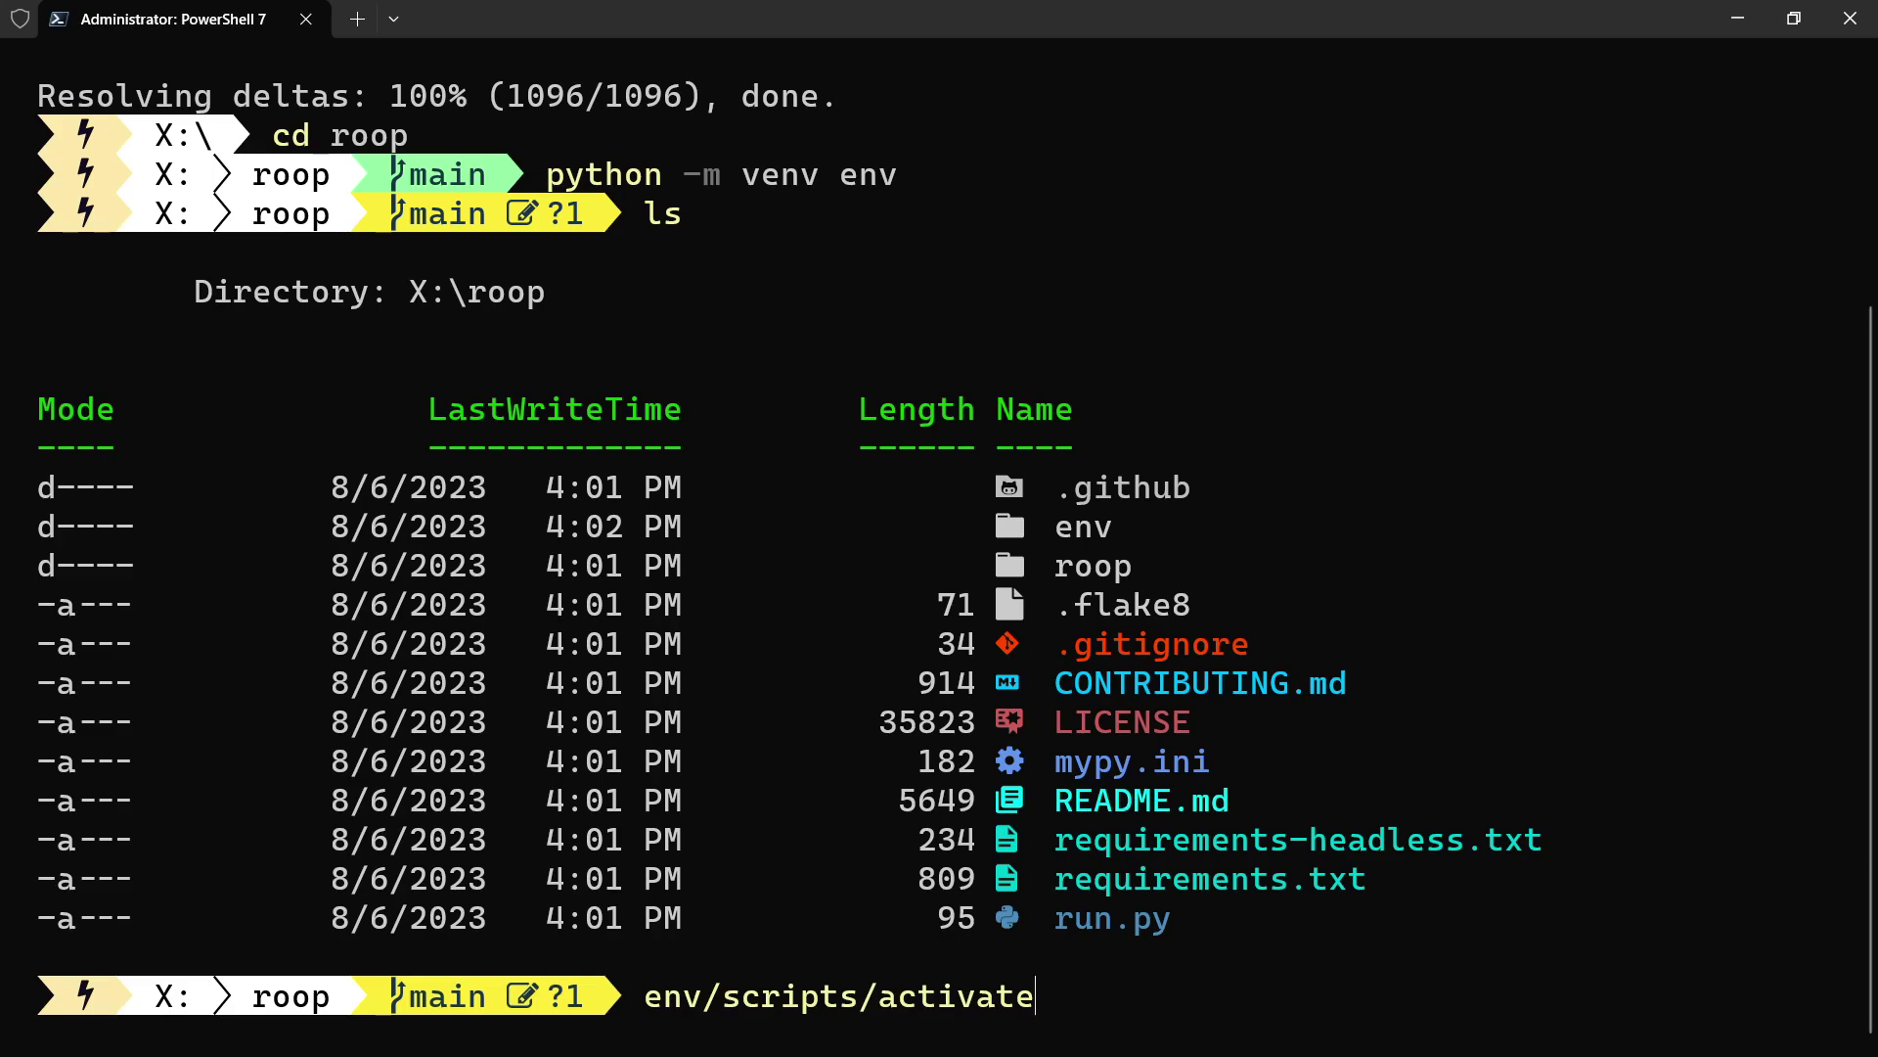
pyautogui.press('Return')
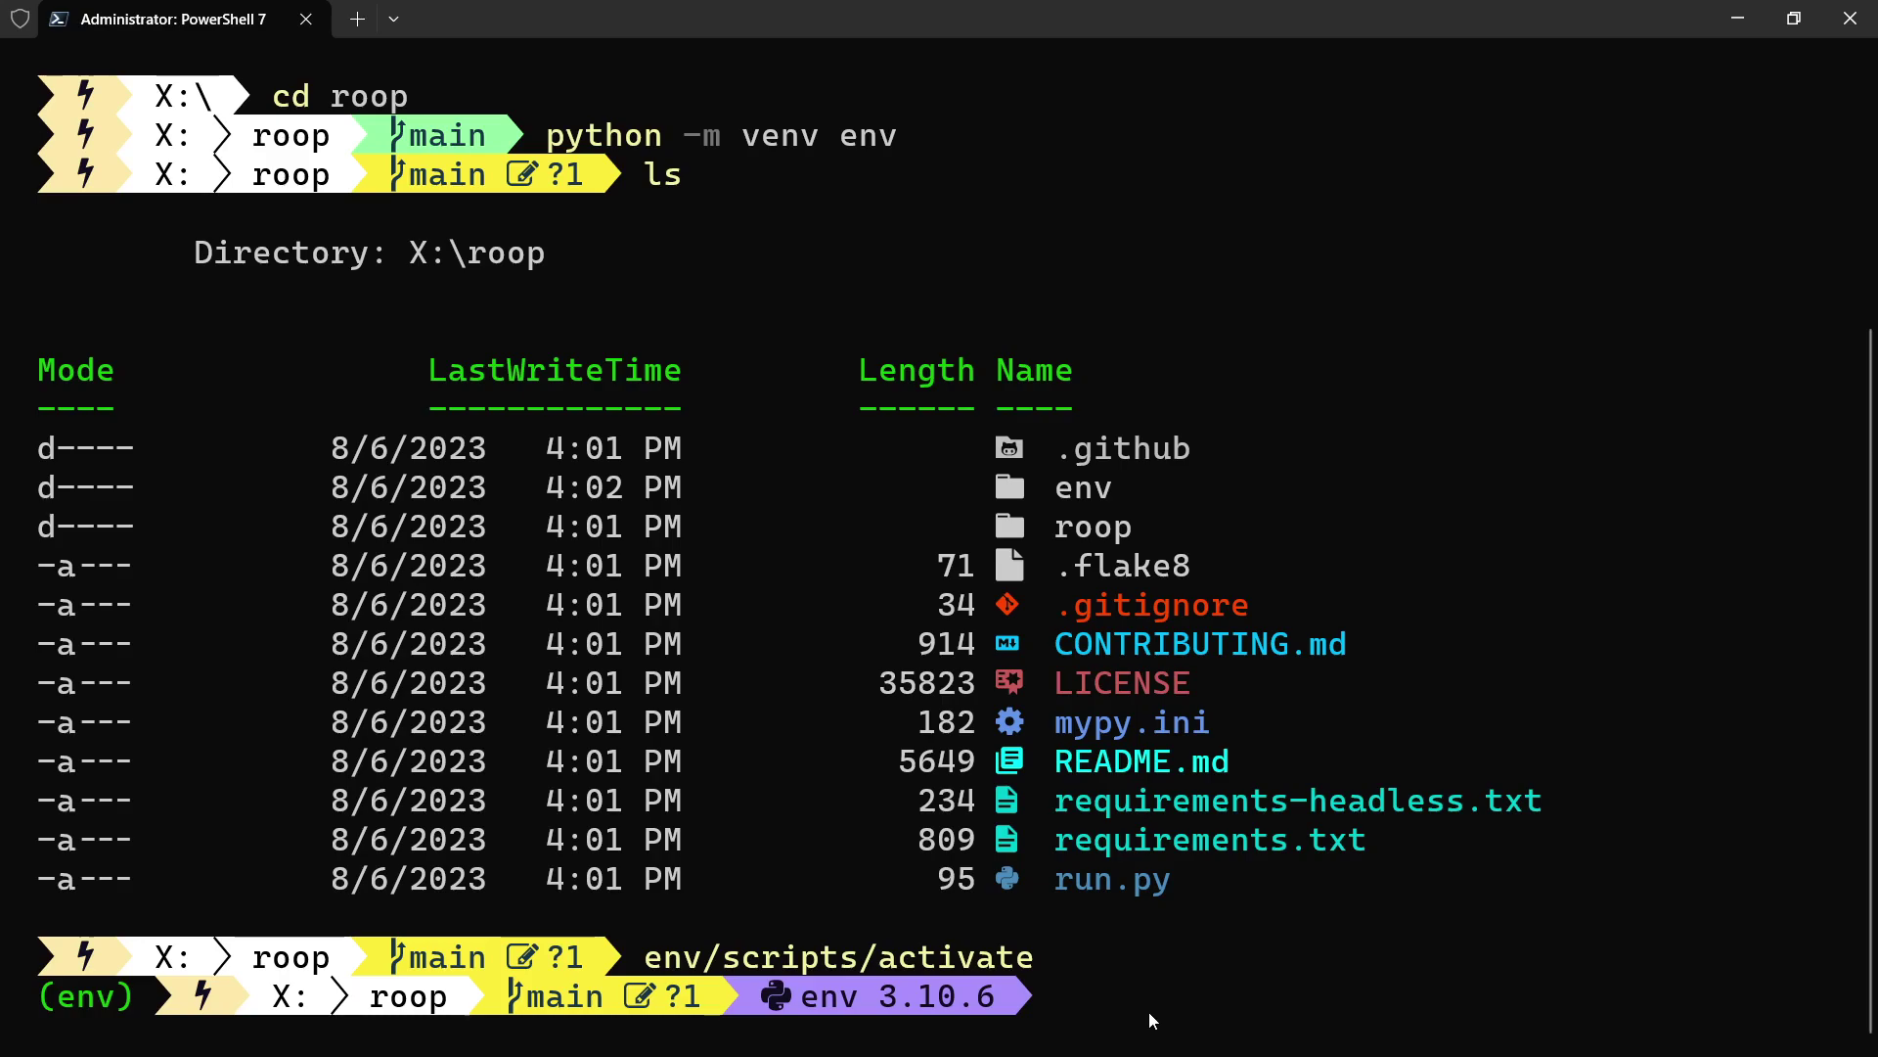
# - Install the dependencies with pip install -r .\requirements.txt and list the roop folder's contents
pyautogui.write('pip in')
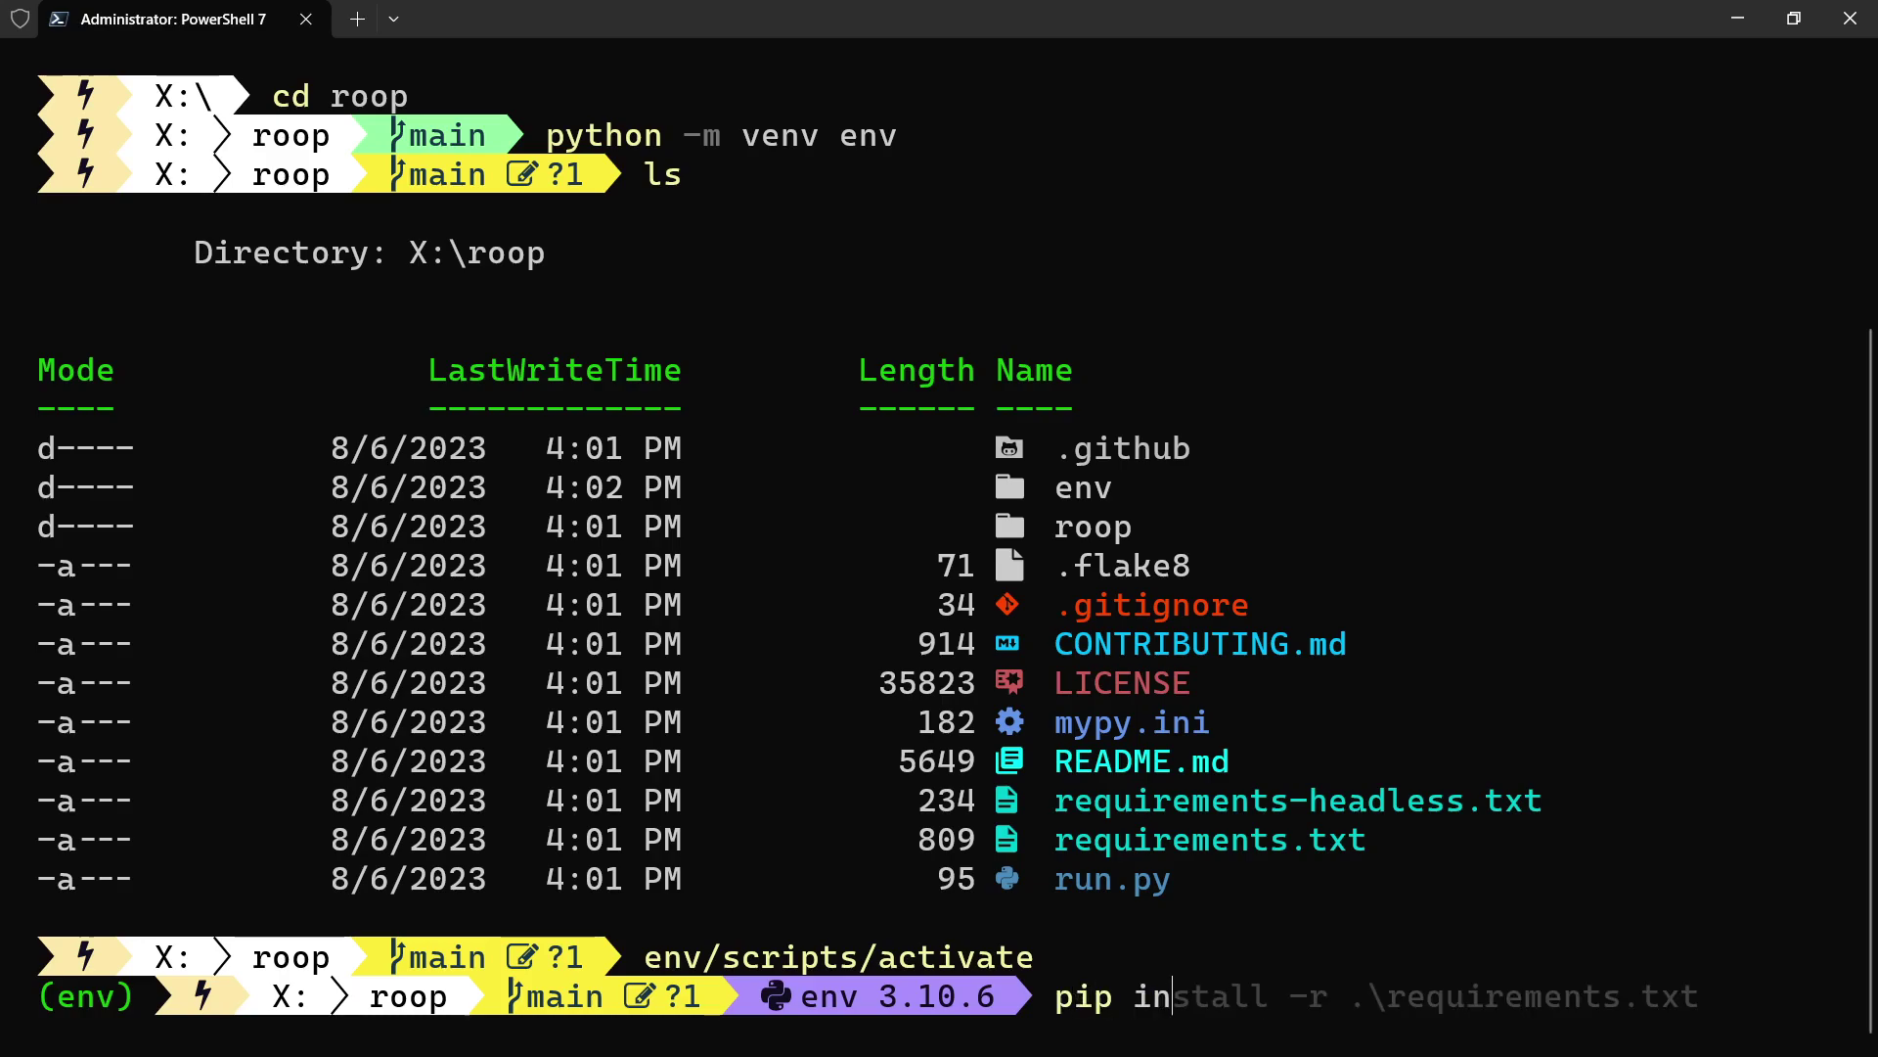
pyautogui.press('Right')
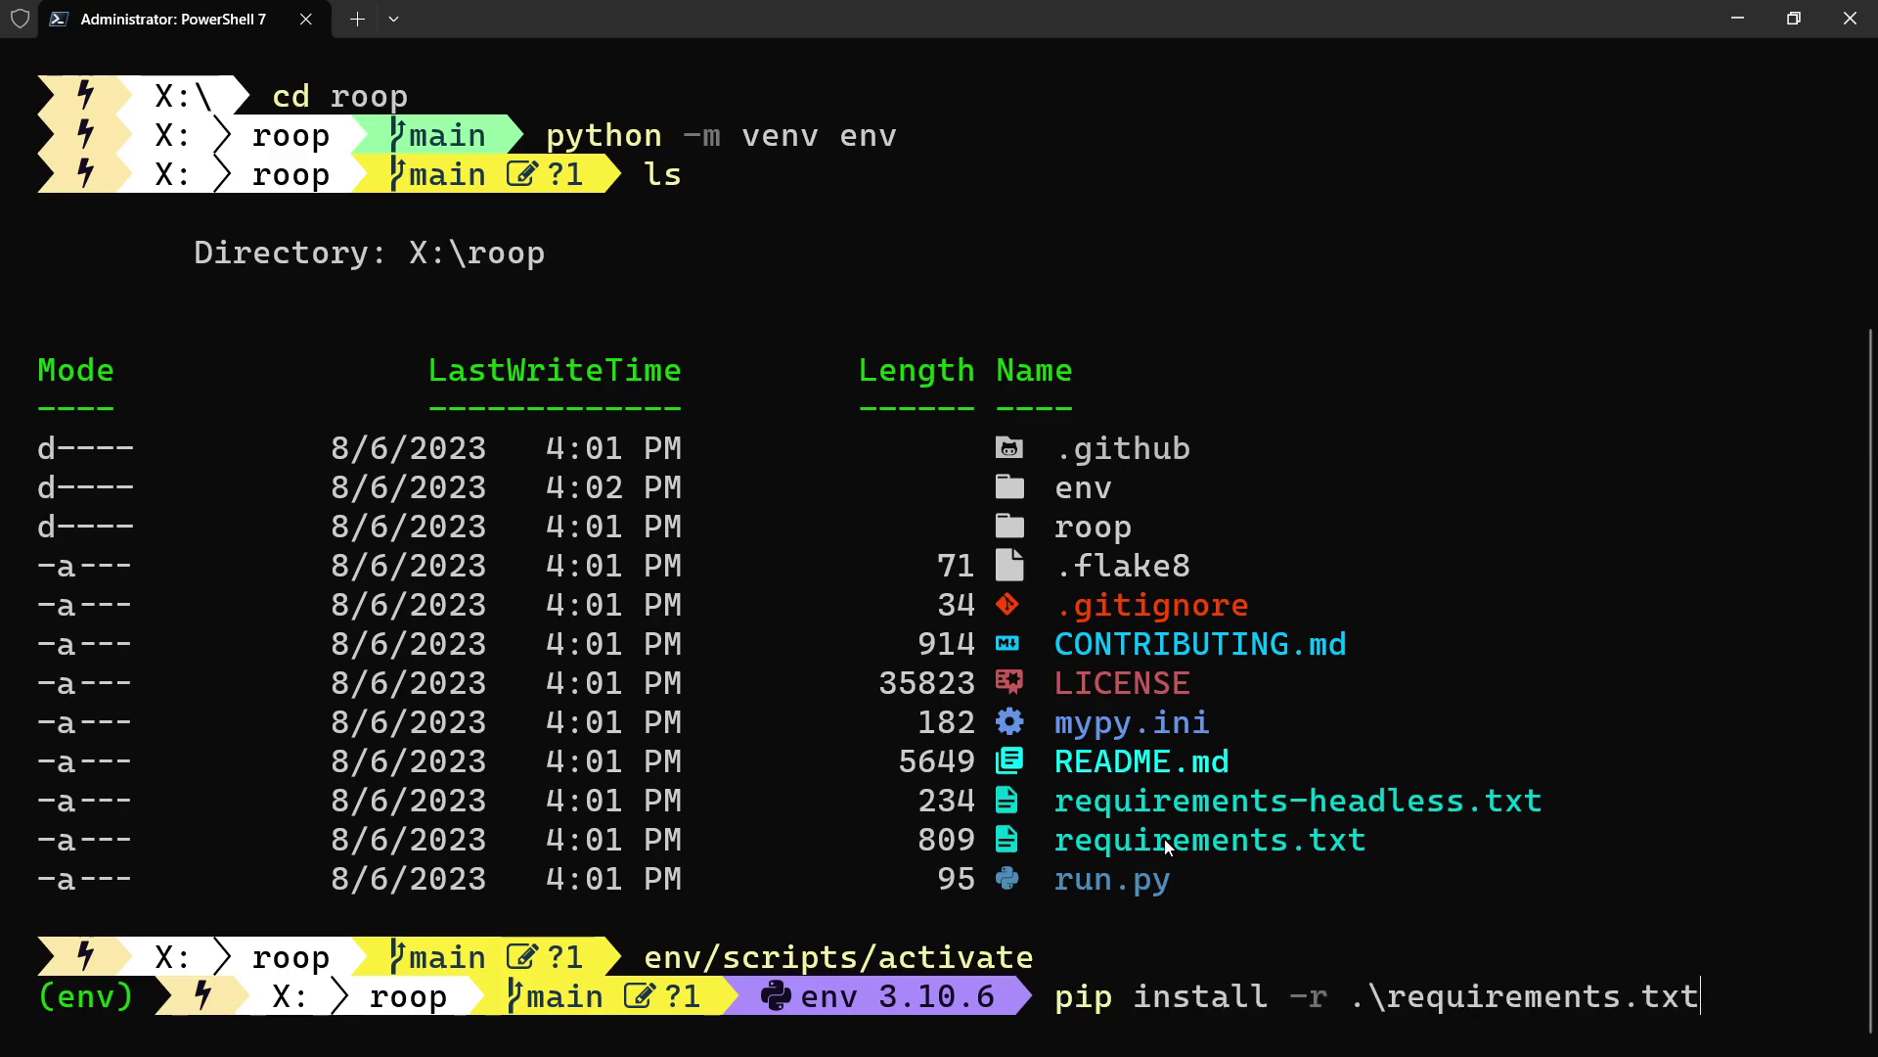
pyautogui.press('Return')
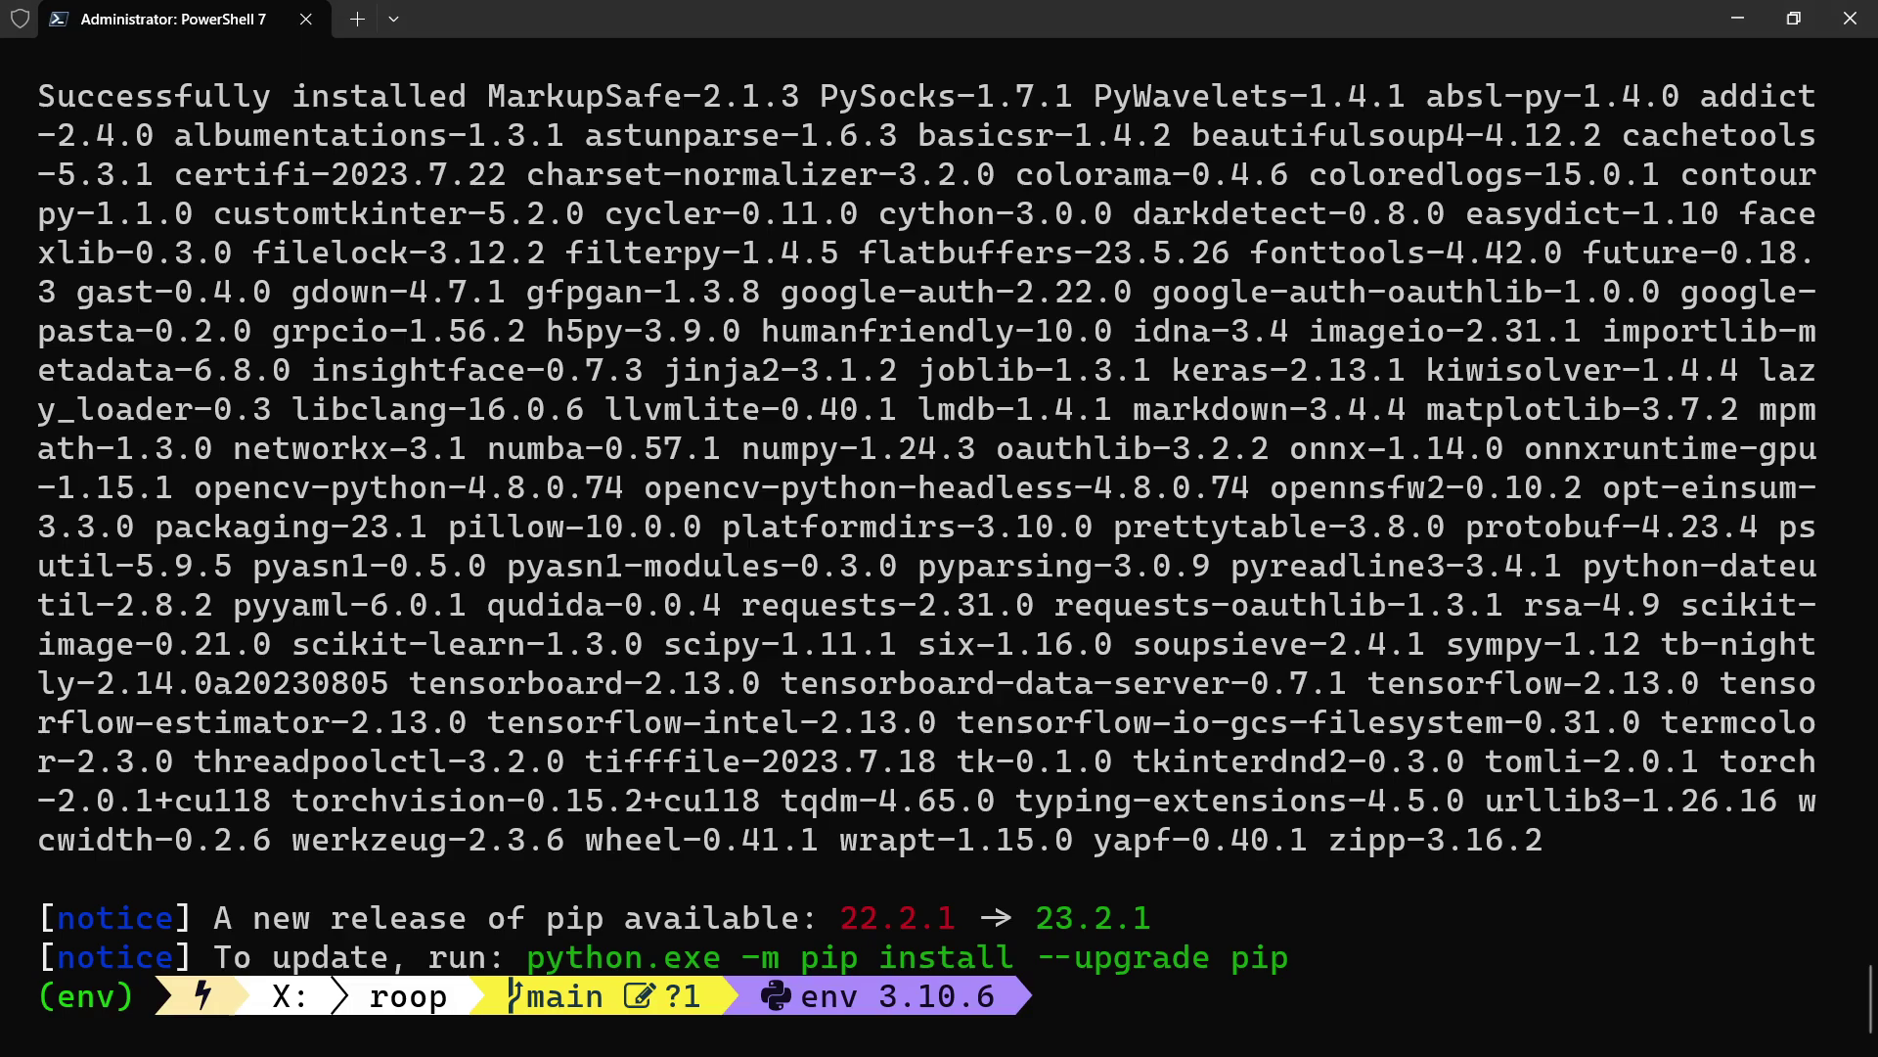
pyautogui.write('ls')
pyautogui.press('Return')
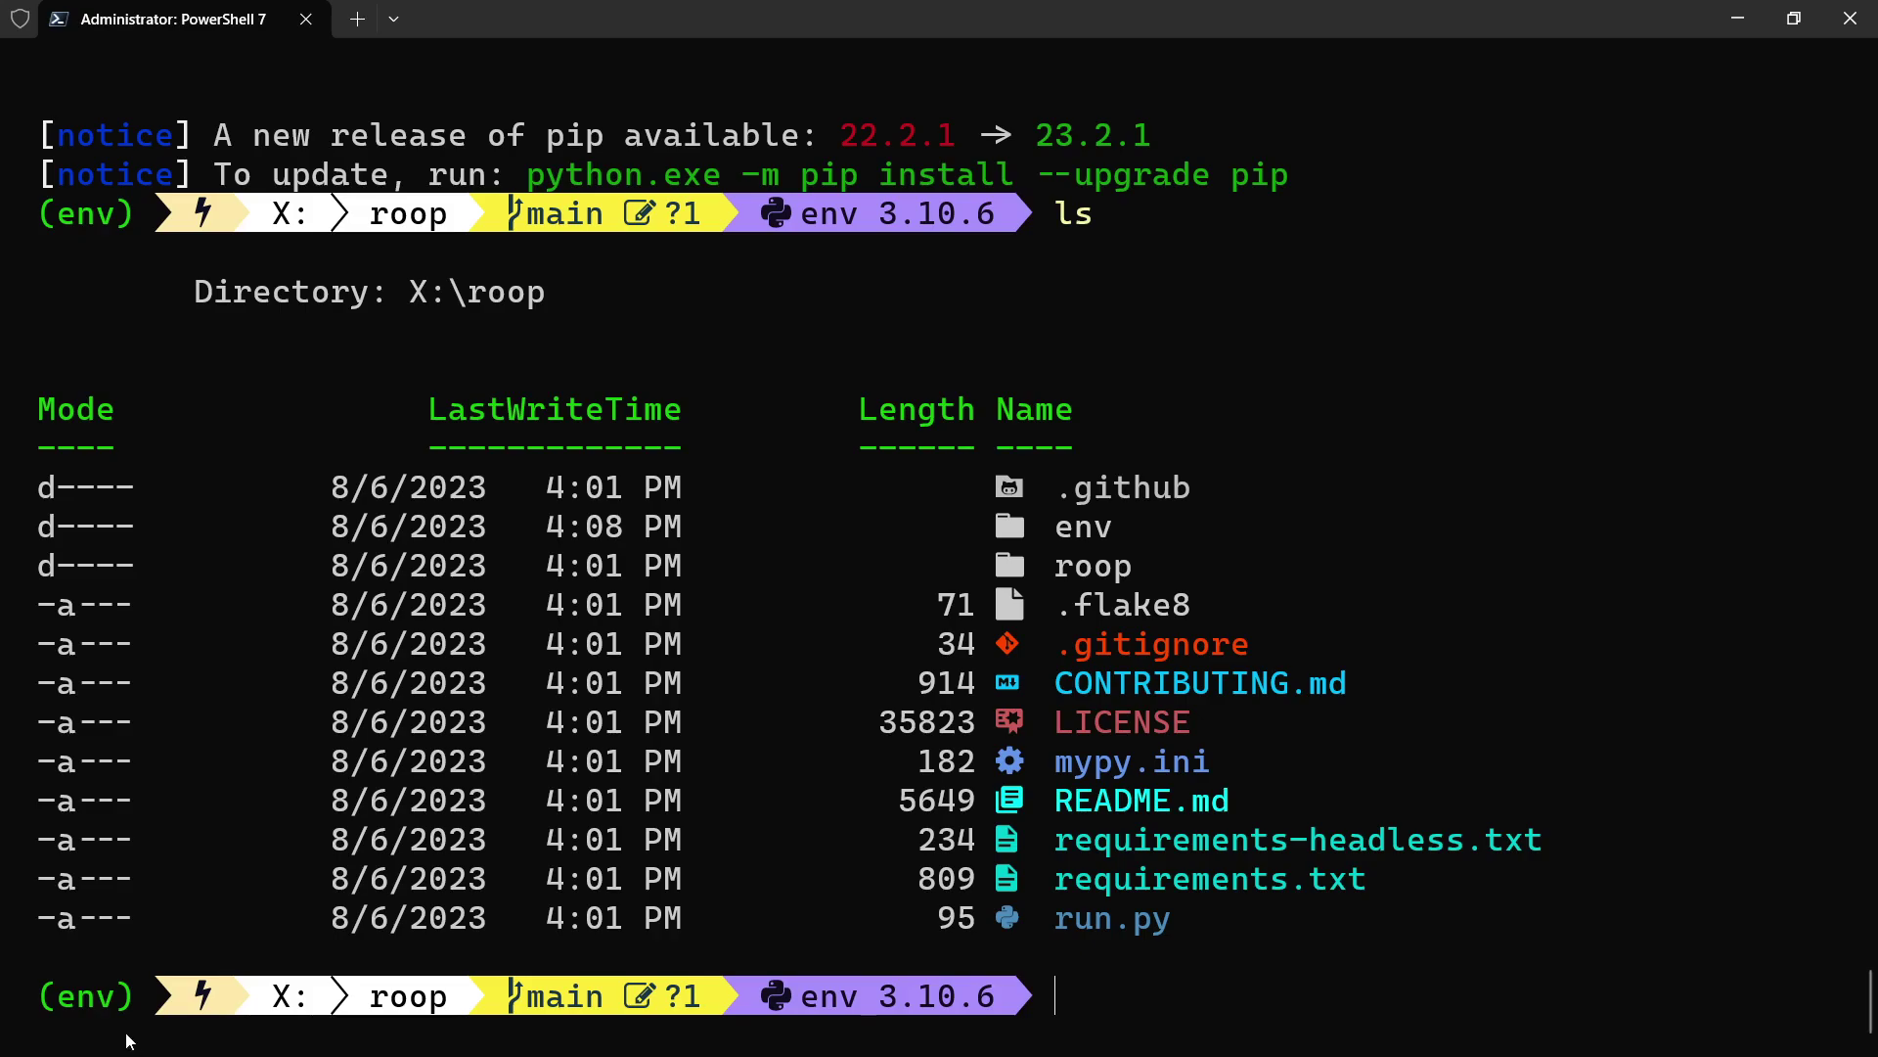
pyautogui.moveTo(152, 1007); pyautogui.dragTo(35, 1007)
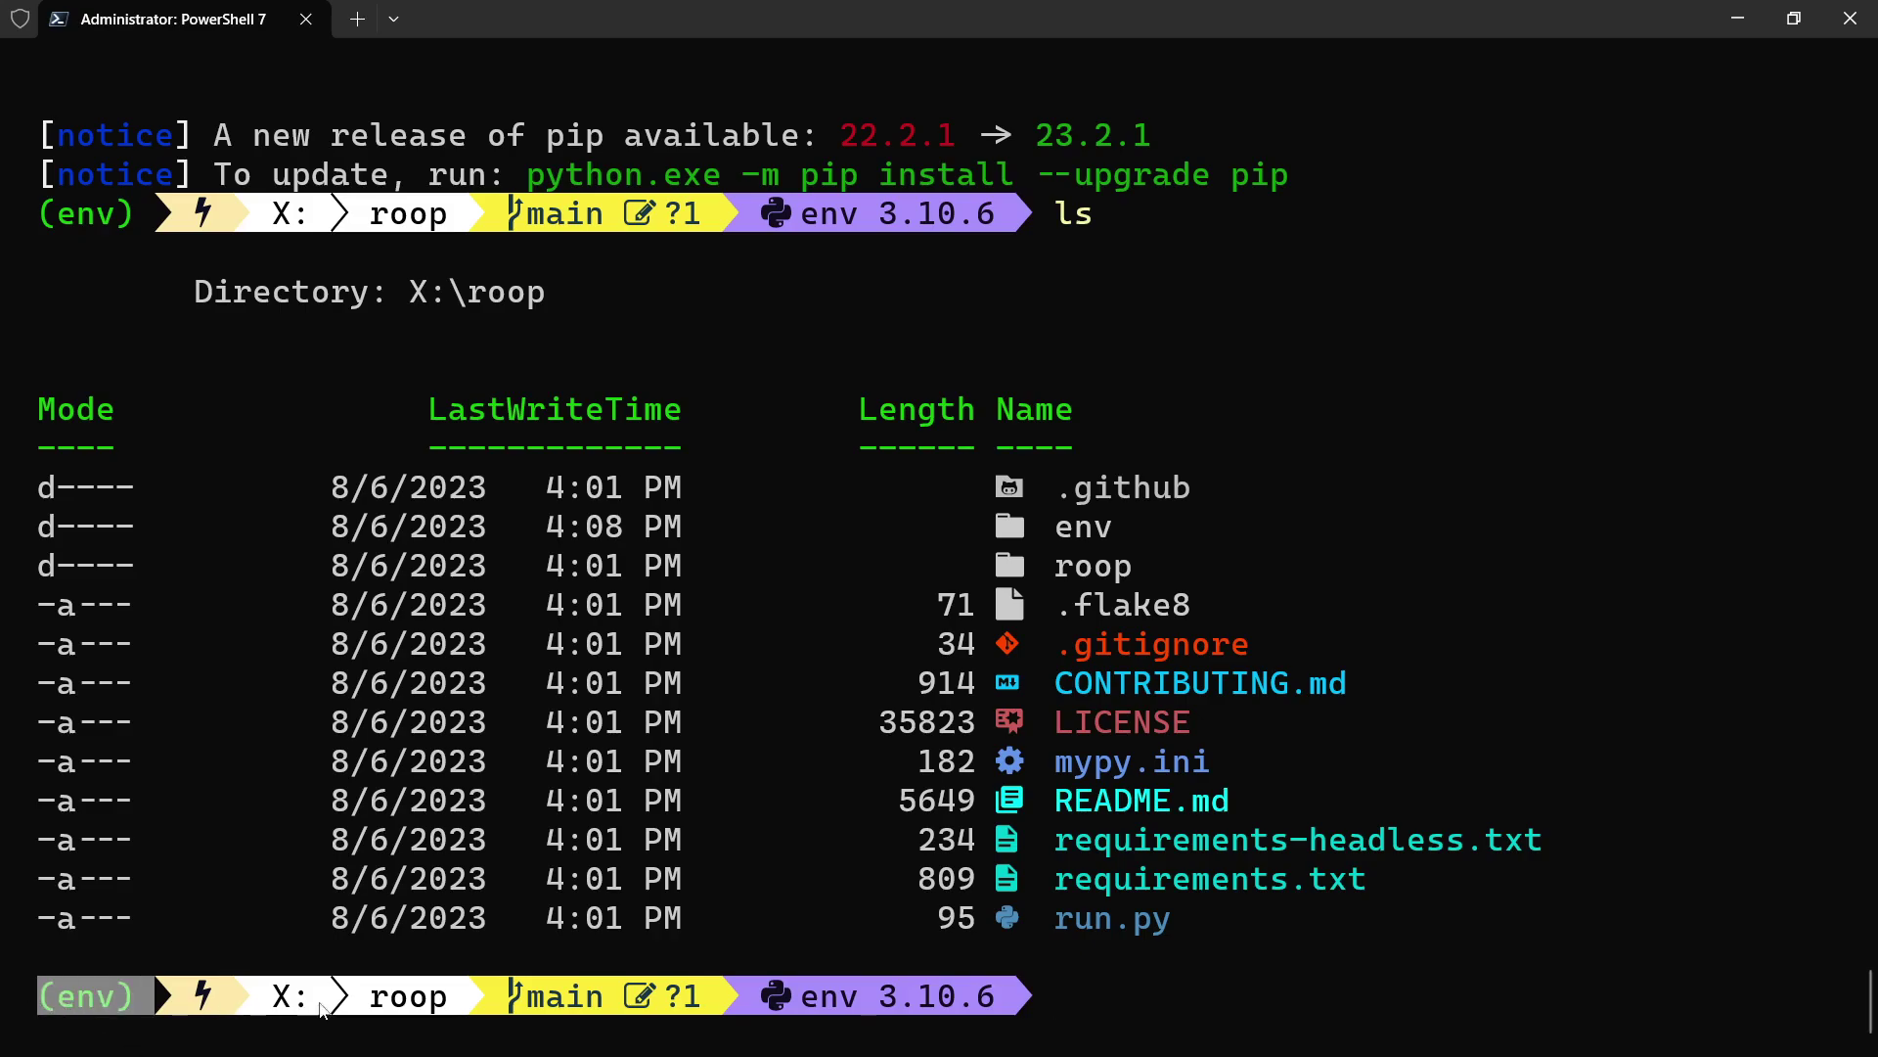
pyautogui.click(1136, 994)
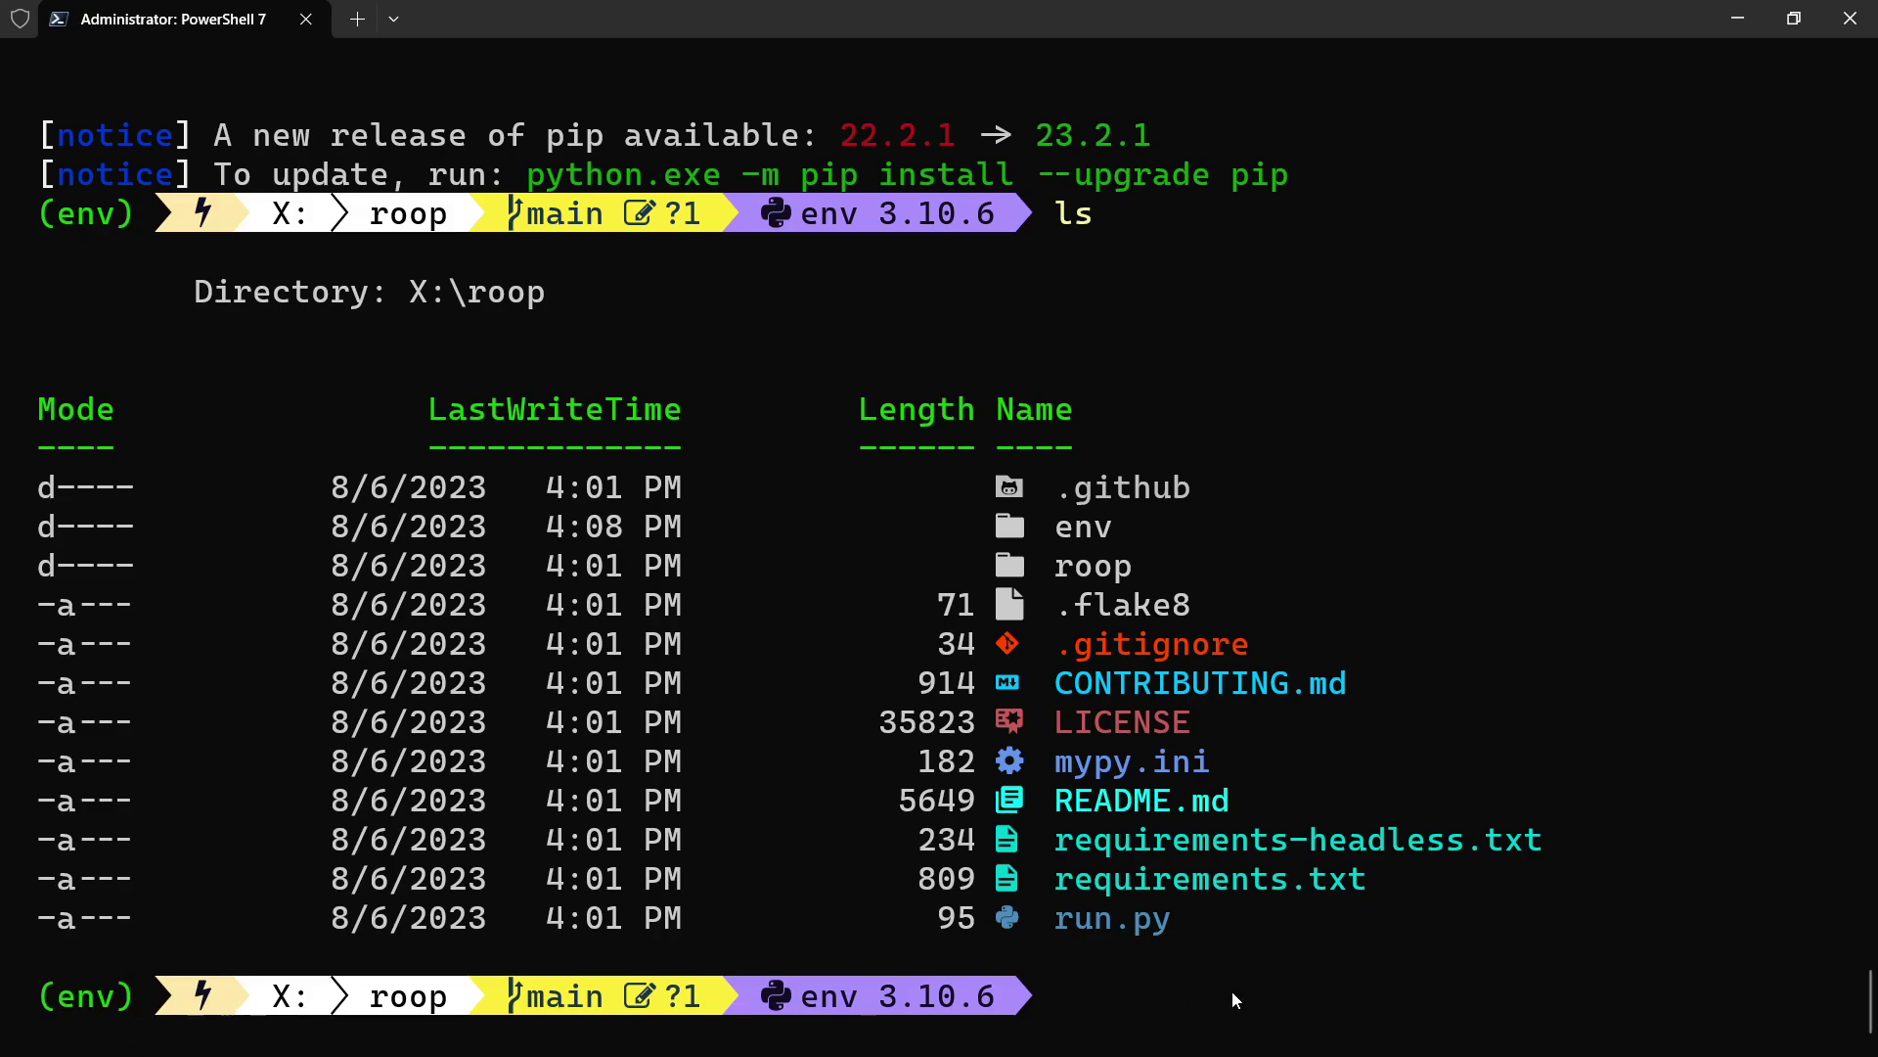
pyautogui.press('Up')
pyautogui.press('Up')
pyautogui.press('Up')
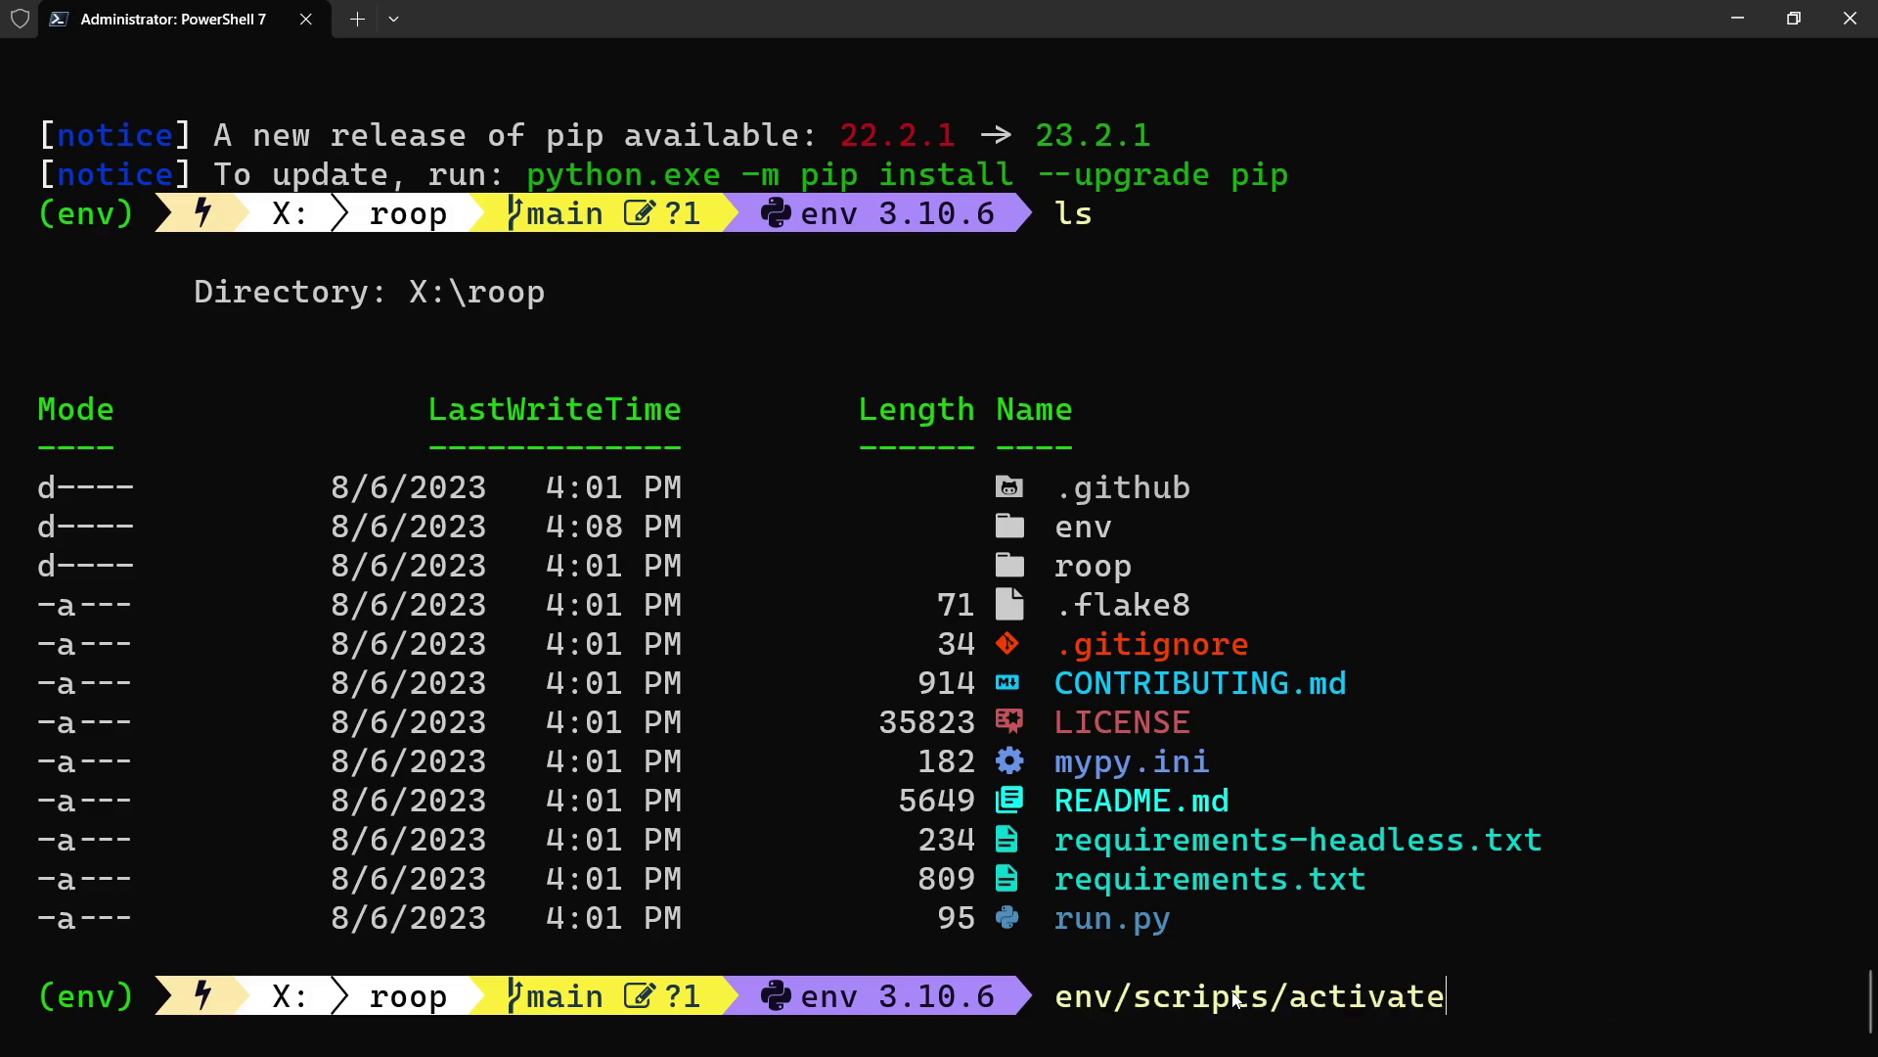
pyautogui.press('BackSpace')
pyautogui.press('BackSpace')
pyautogui.press('BackSpace')
pyautogui.press('BackSpace')
pyautogui.press('BackSpace')
pyautogui.press('BackSpace')
pyautogui.press('BackSpace')
pyautogui.press('BackSpace')
pyautogui.press('BackSpace')
pyautogui.press('BackSpace')
pyautogui.press('BackSpace')
pyautogui.press('BackSpace')
pyautogui.press('BackSpace')
pyautogui.press('BackSpace')
pyautogui.press('BackSpace')
pyautogui.press('BackSpace')
pyautogui.press('BackSpace')
pyautogui.press('BackSpace')
pyautogui.press('BackSpace')
pyautogui.press('BackSpace')
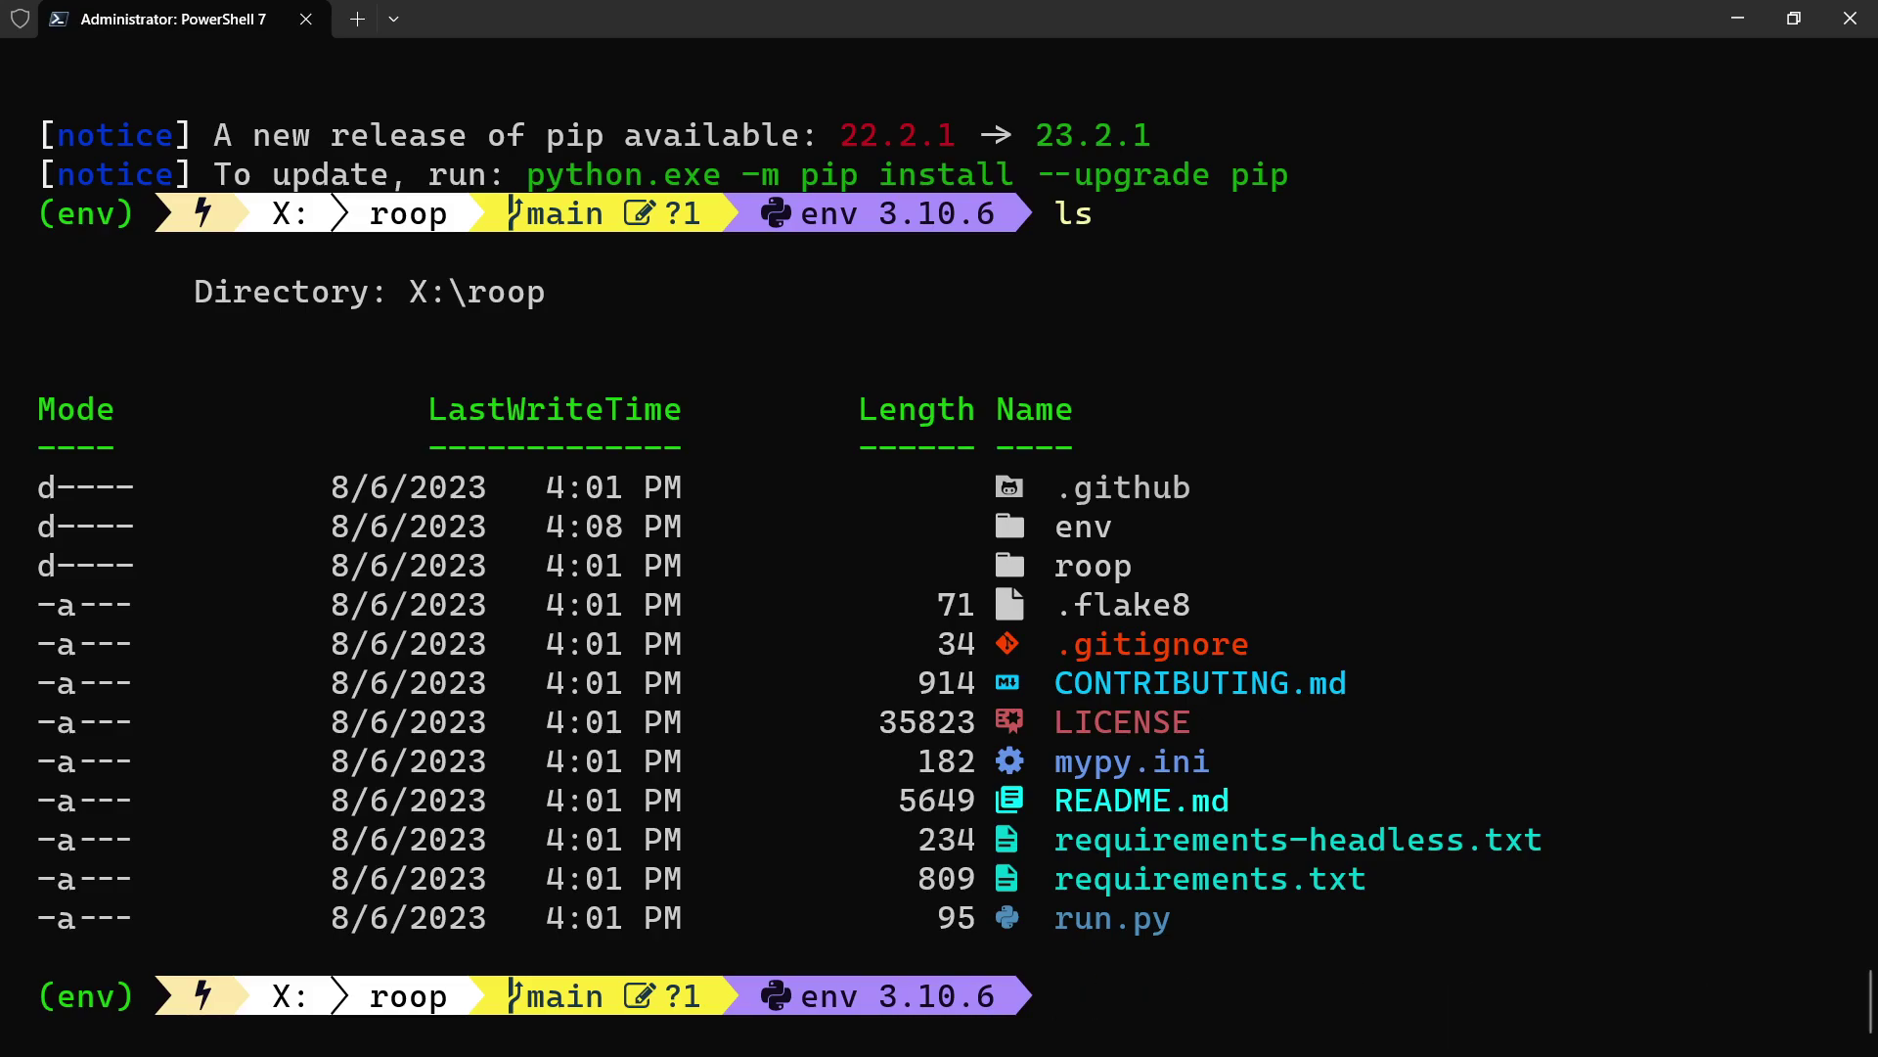
# - Deactivate the Python virtual environment
pyautogui.write('de')
pyautogui.press('Right')
pyautogui.press('Return')
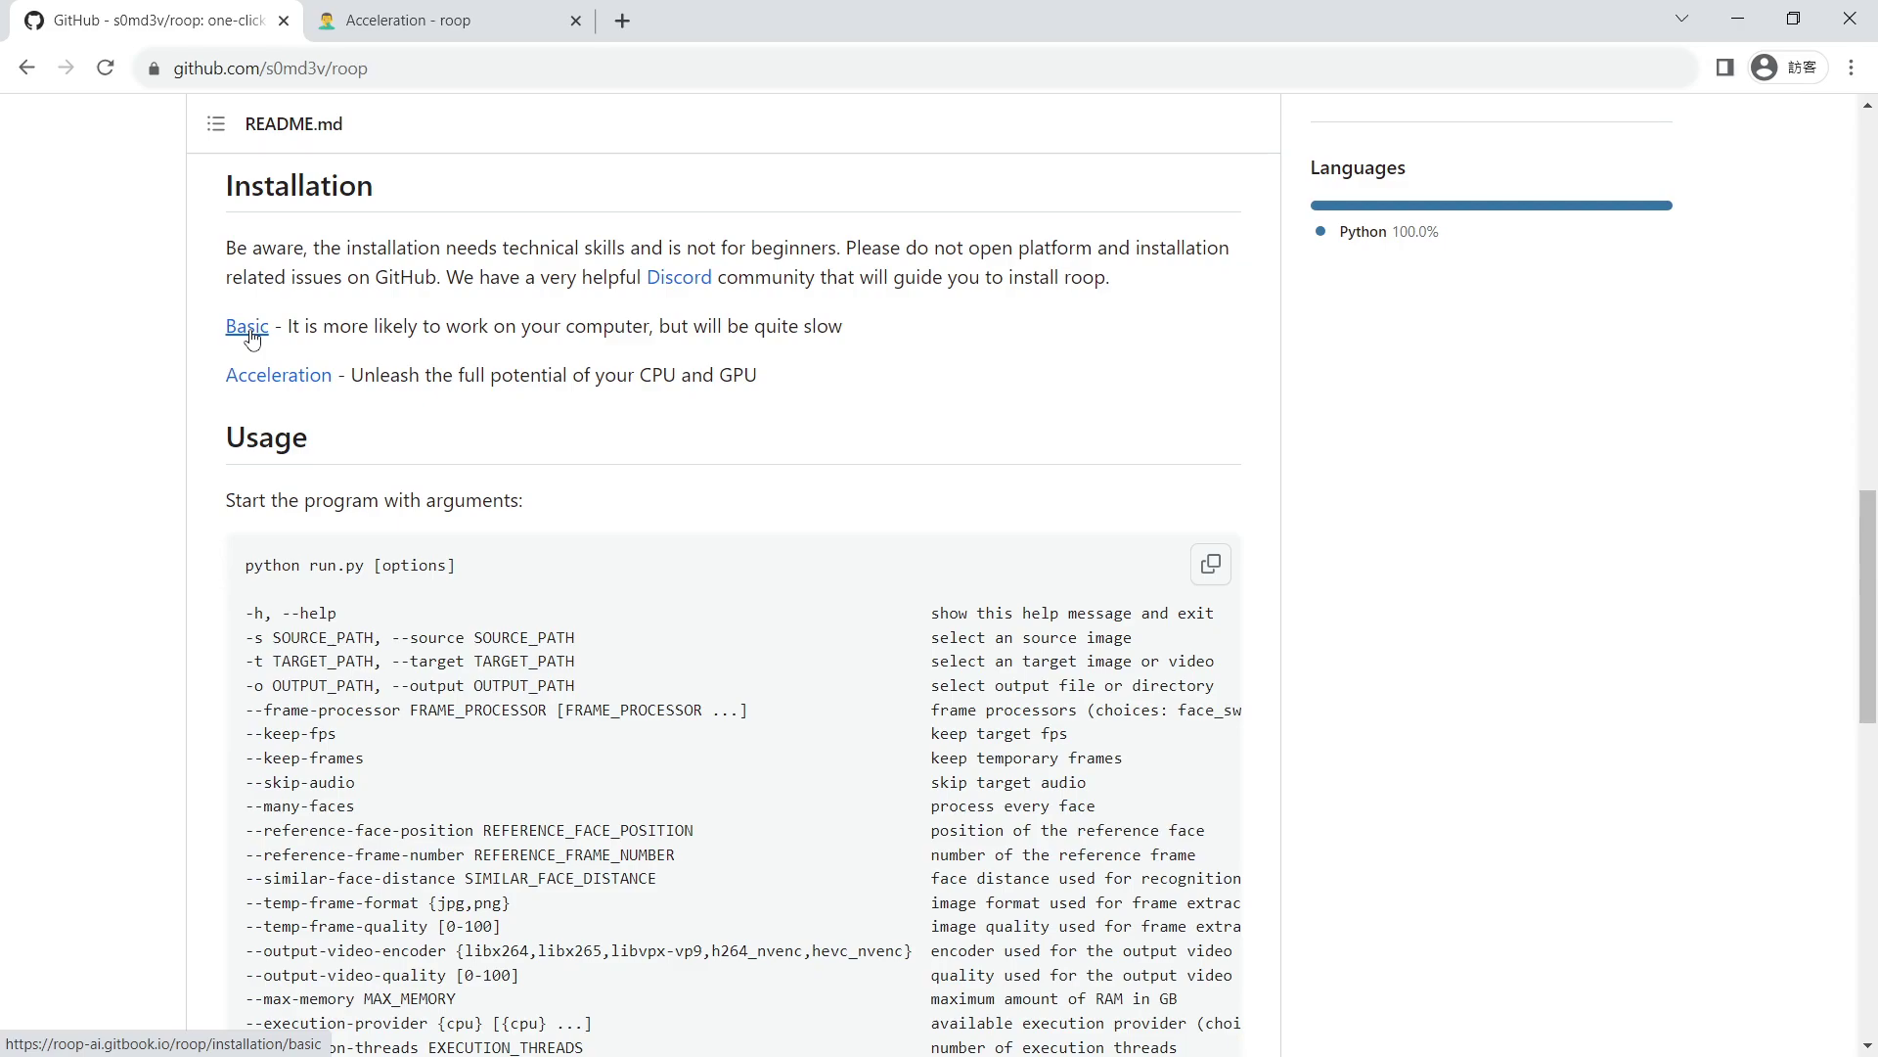
# - Switch to Chrome, open the Acceleration guide from the roop README and open its CUDA Toolkit 11.8 link in a new tab
pyautogui.click(260, 382)
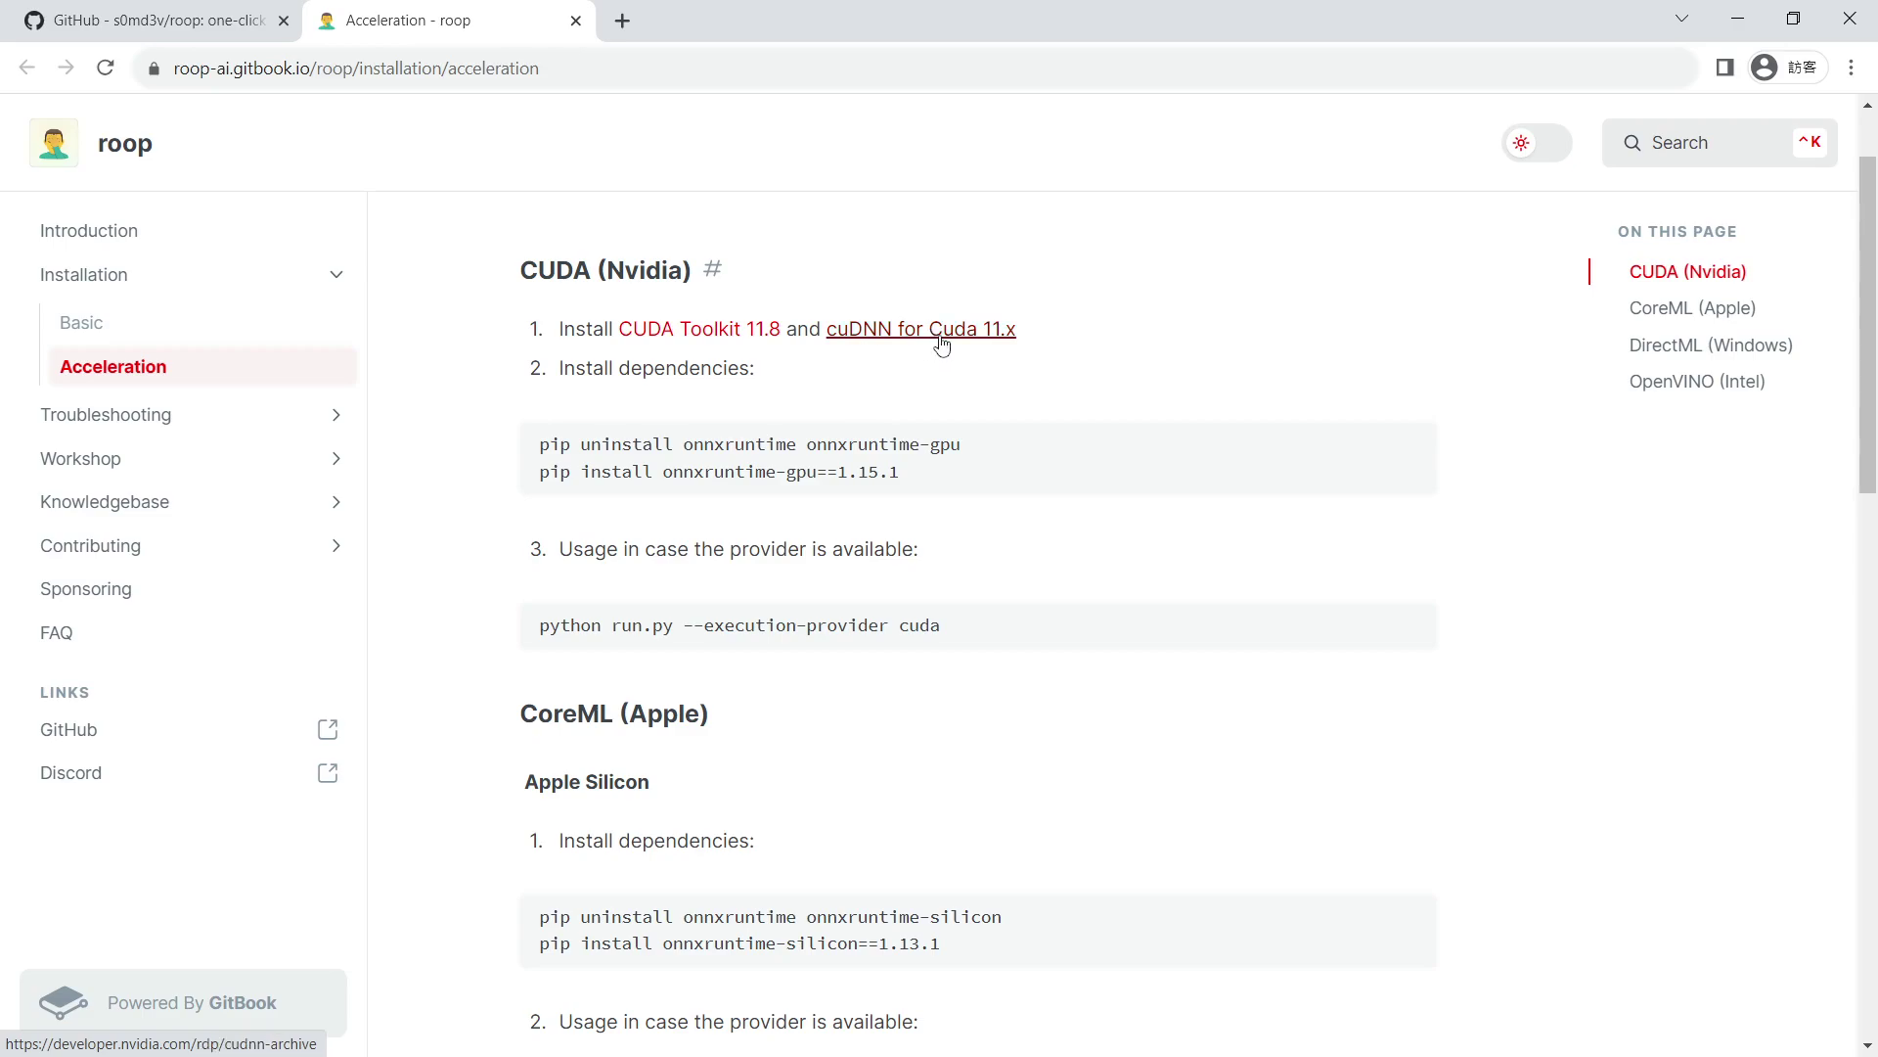
pyautogui.middleClick(749, 333)
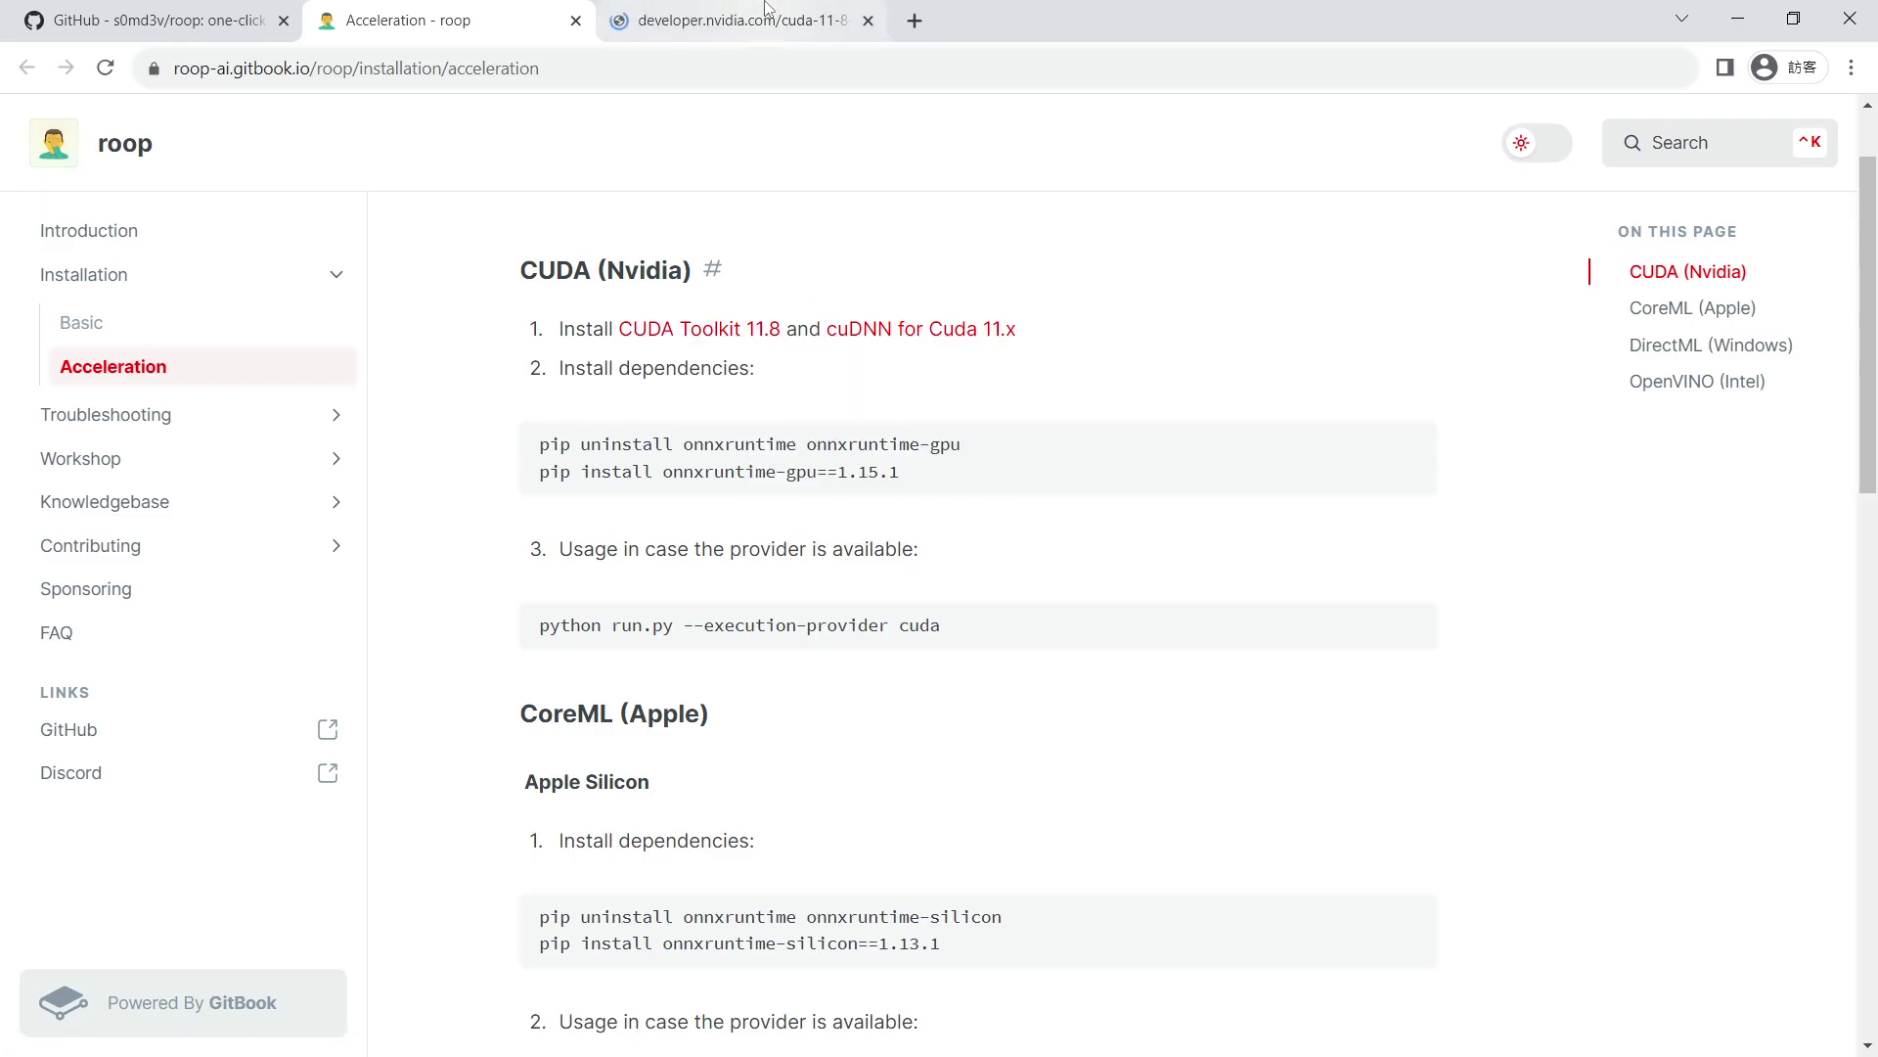
pyautogui.click(758, 15)
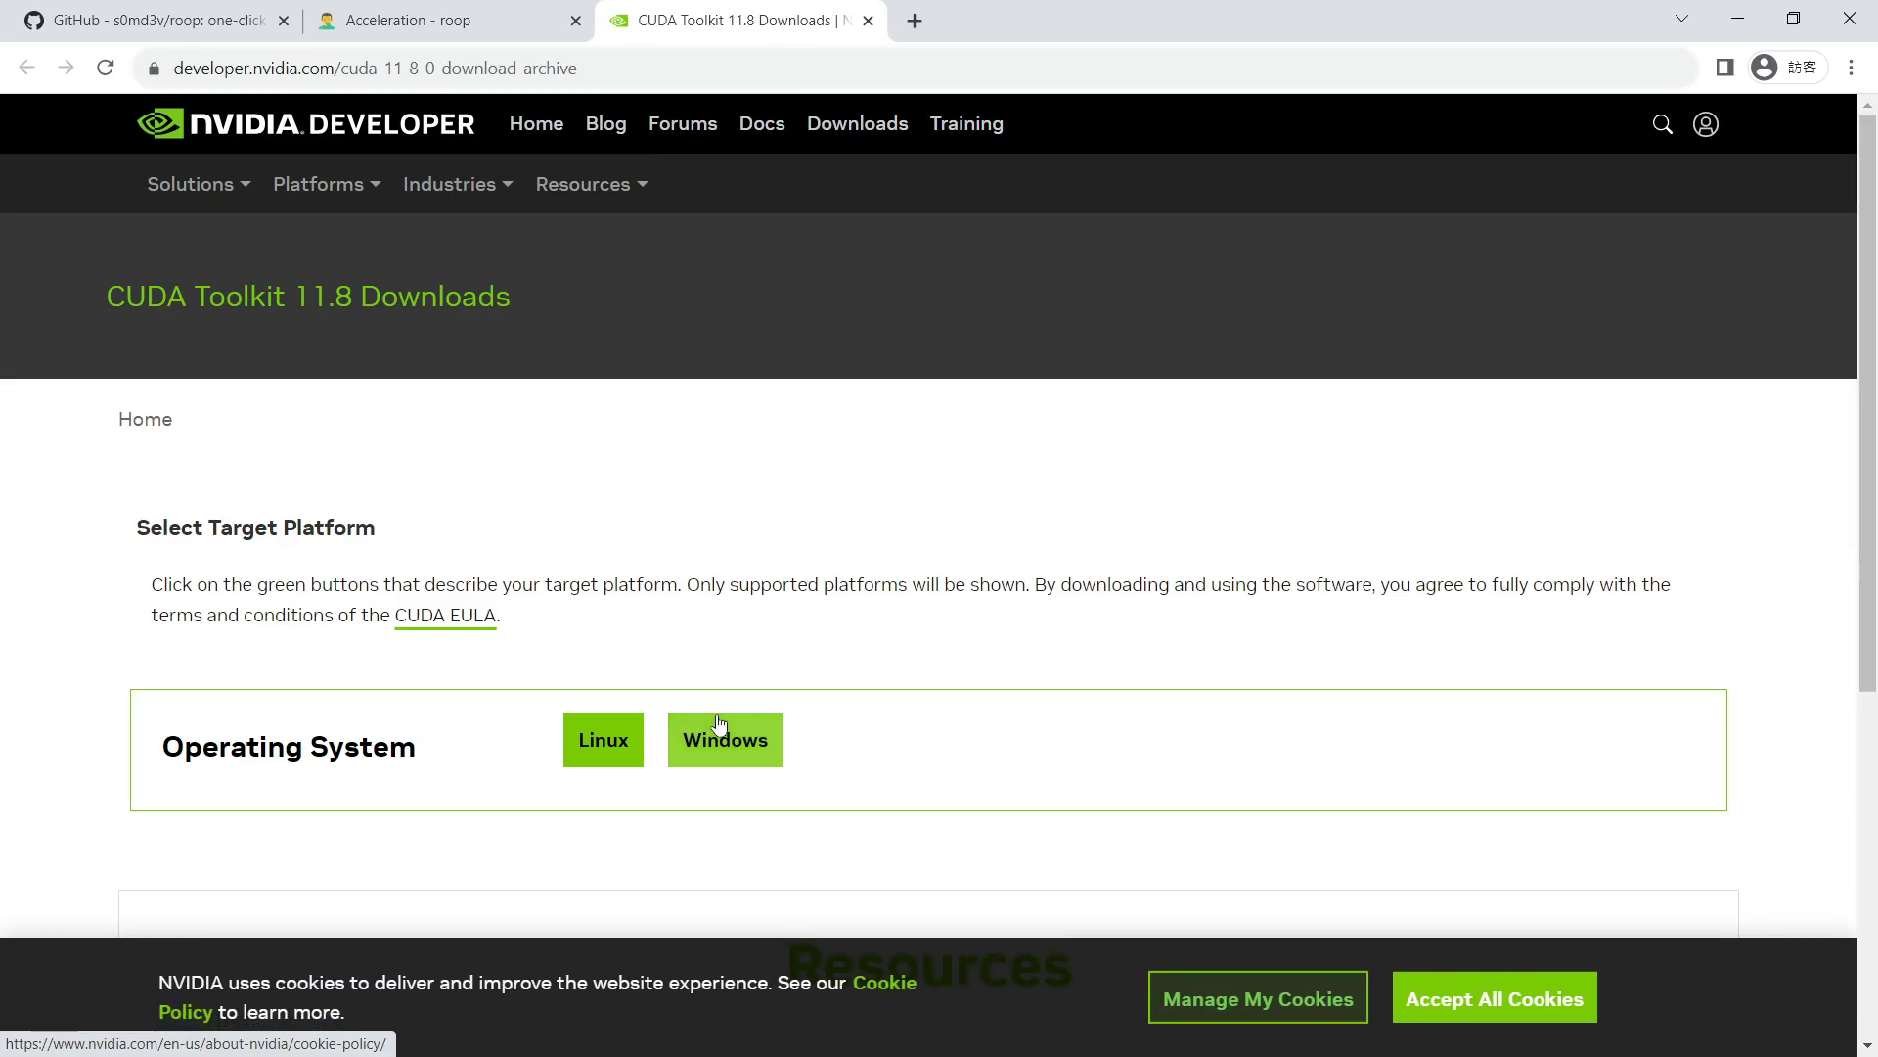
# - Download the CUDA Toolkit 11.8 exe (network) installer for Windows 10 x86_64 to Downloads and close the download page
pyautogui.click(720, 730)
pyautogui.scroll(-2, 1212, 742)
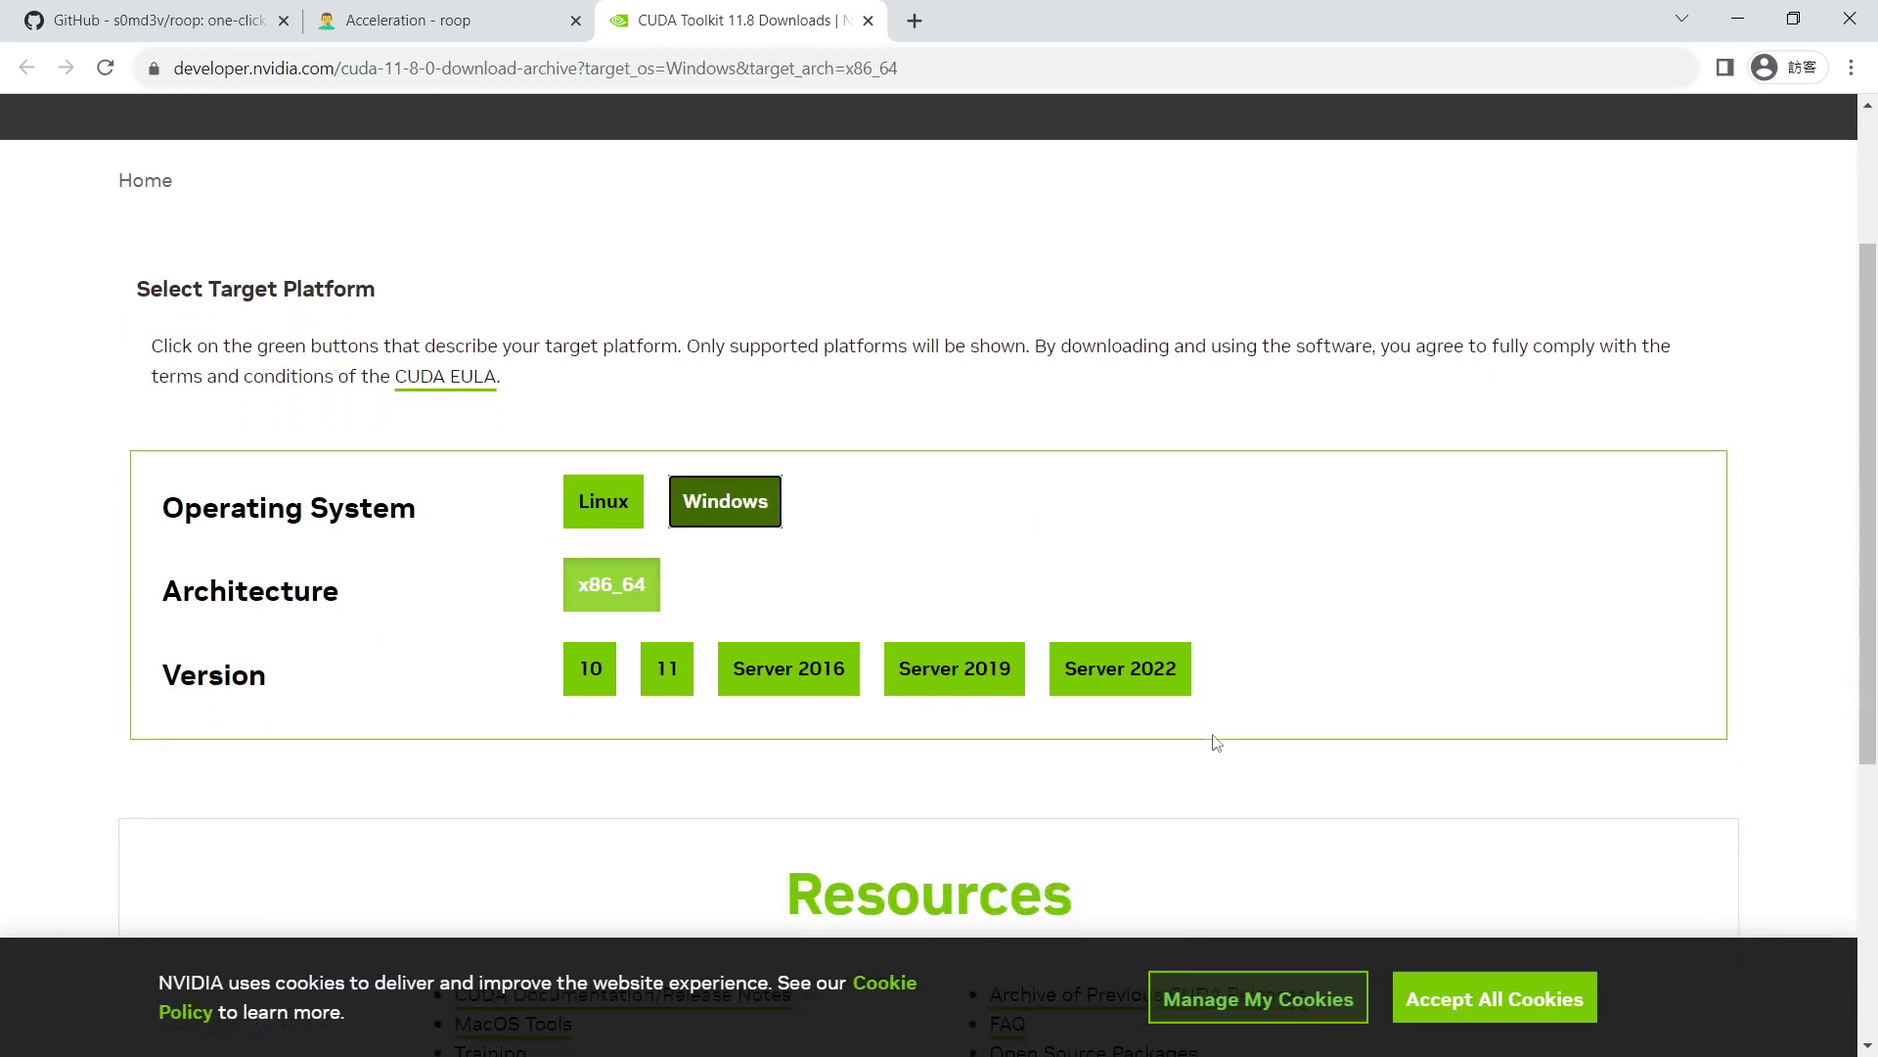
pyautogui.click(583, 671)
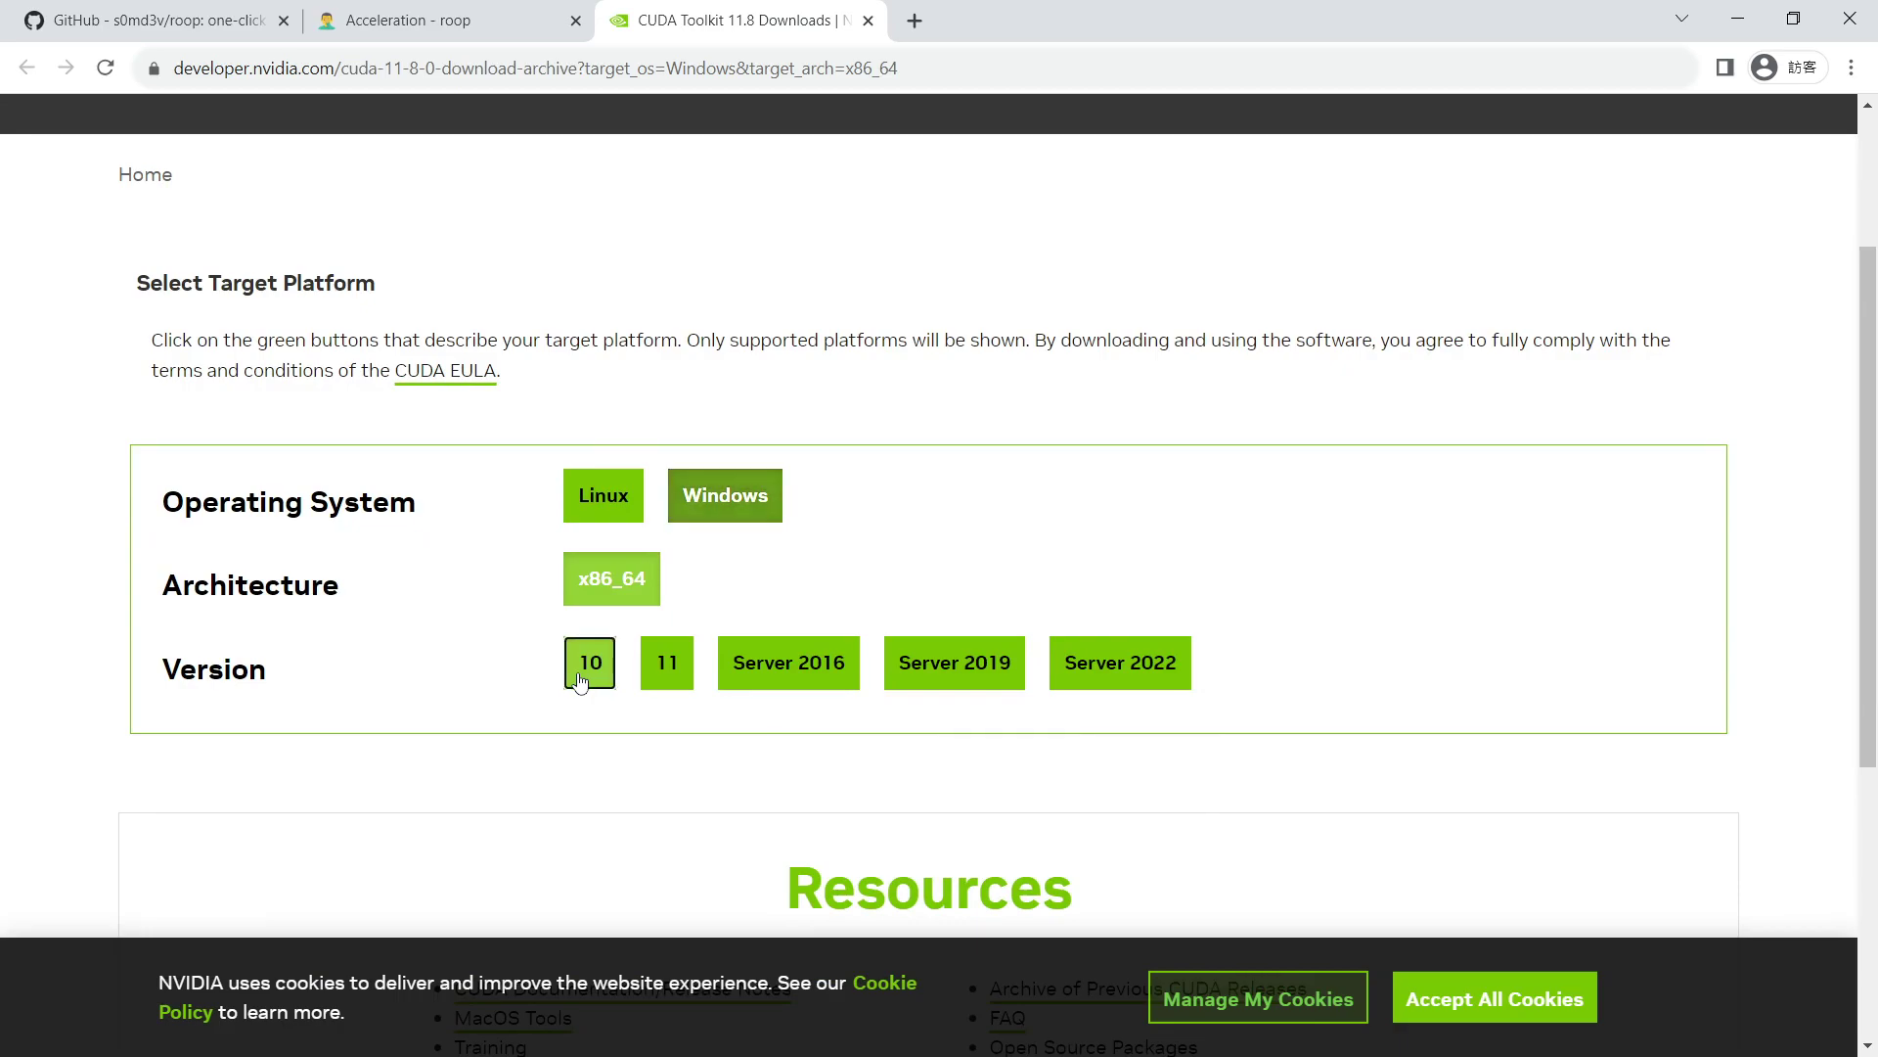
pyautogui.click(854, 761)
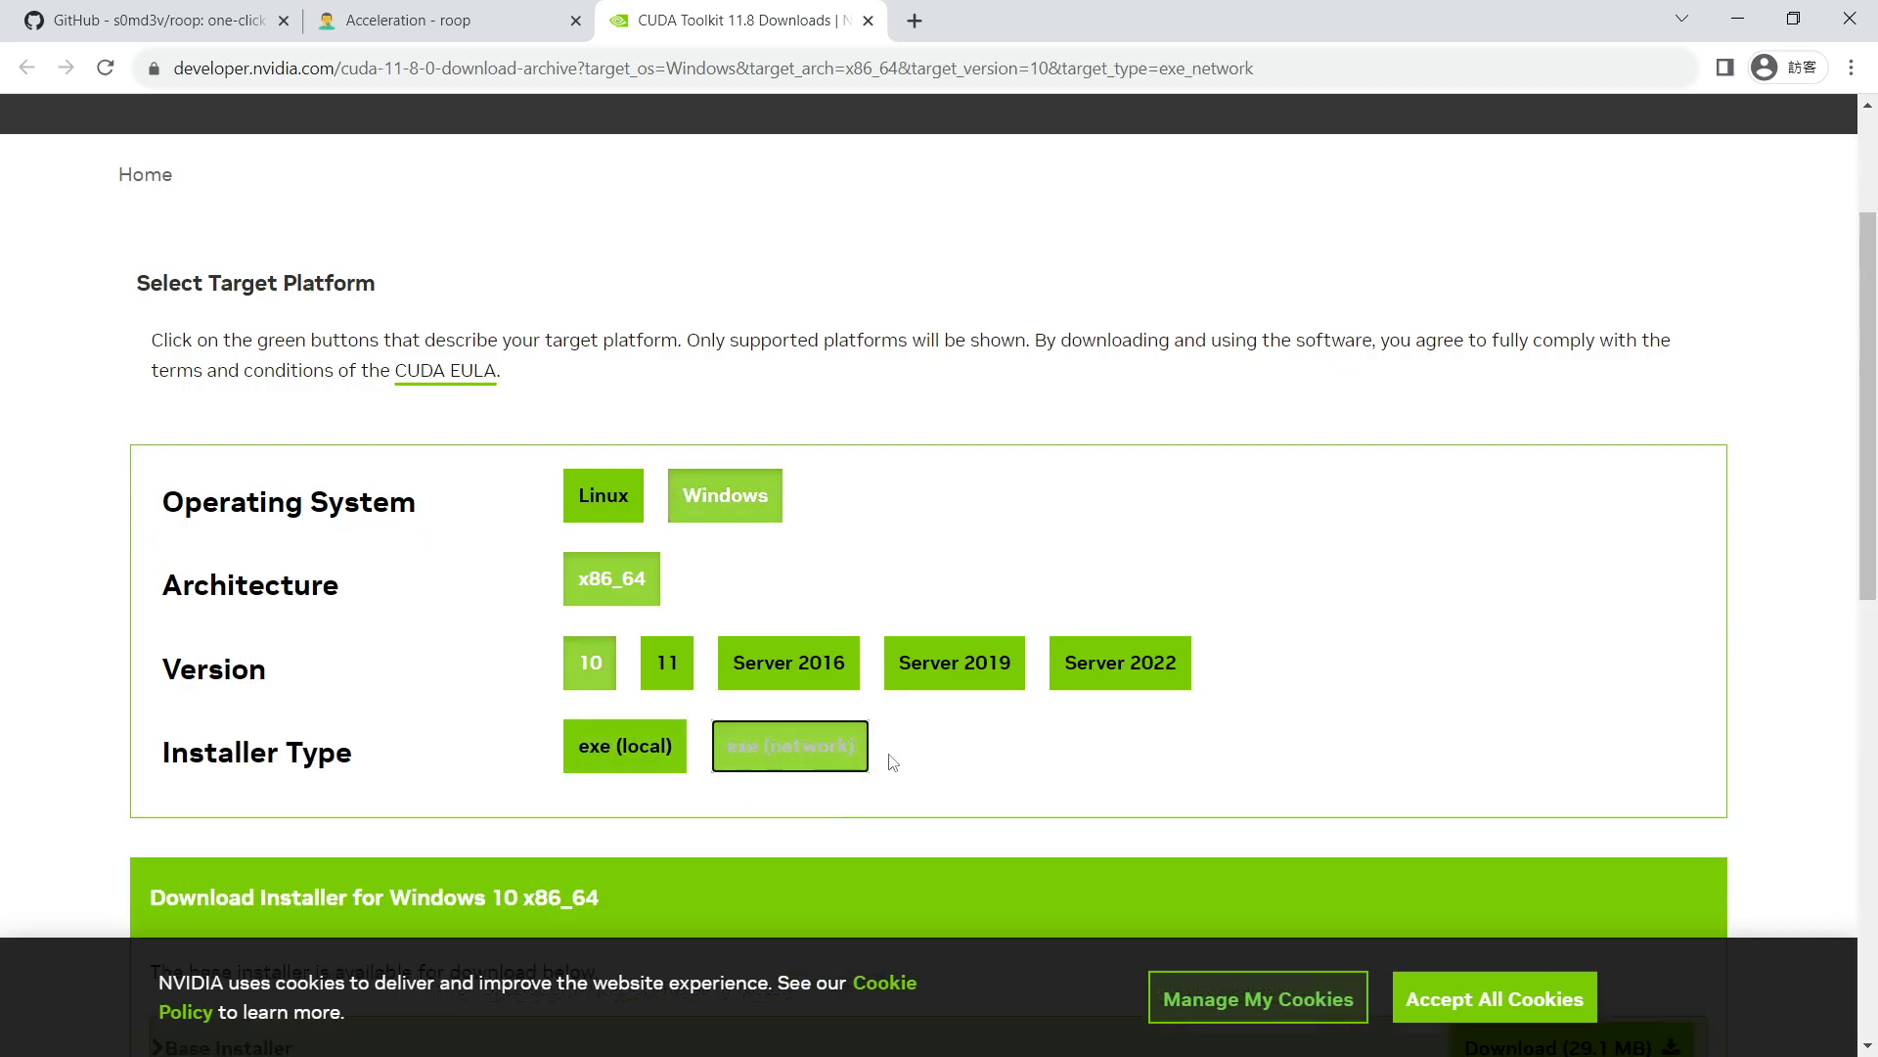
pyautogui.scroll(-1, 984, 761)
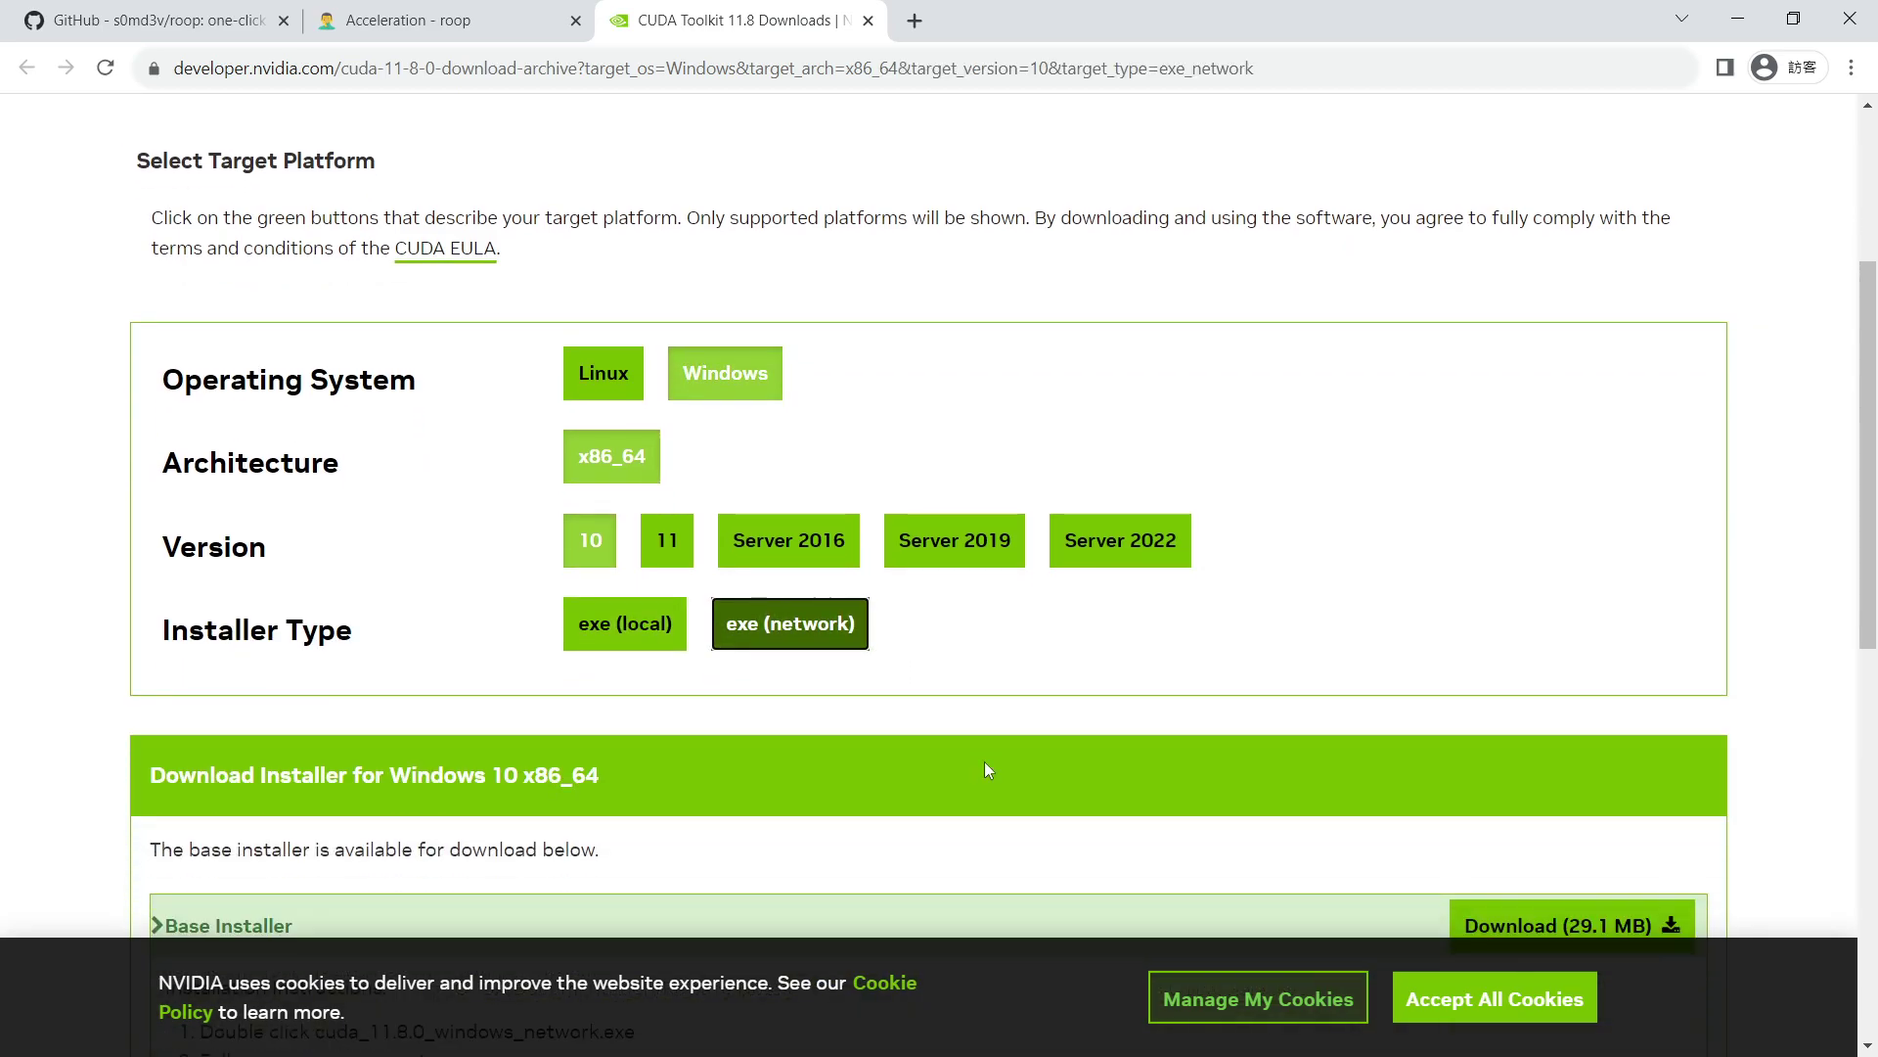
pyautogui.scroll(-1, 1553, 896)
pyautogui.click(1554, 810)
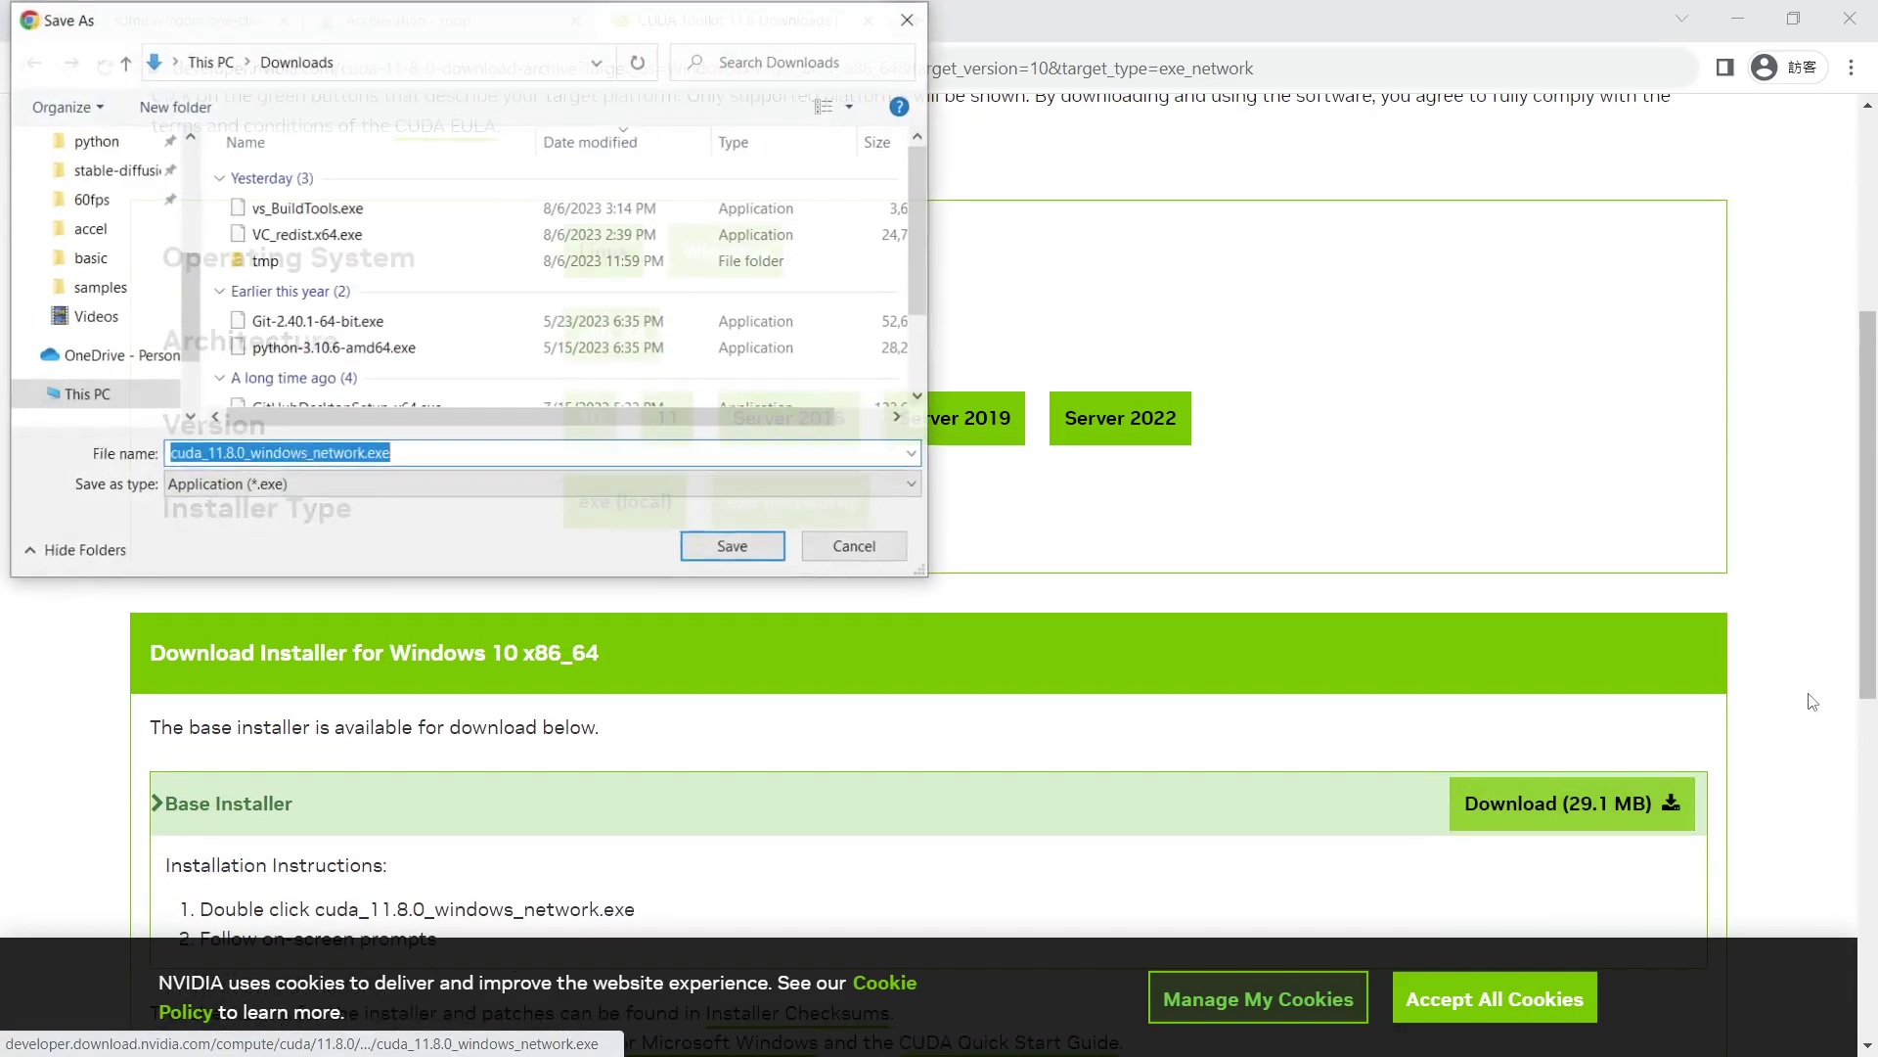
pyautogui.click(736, 548)
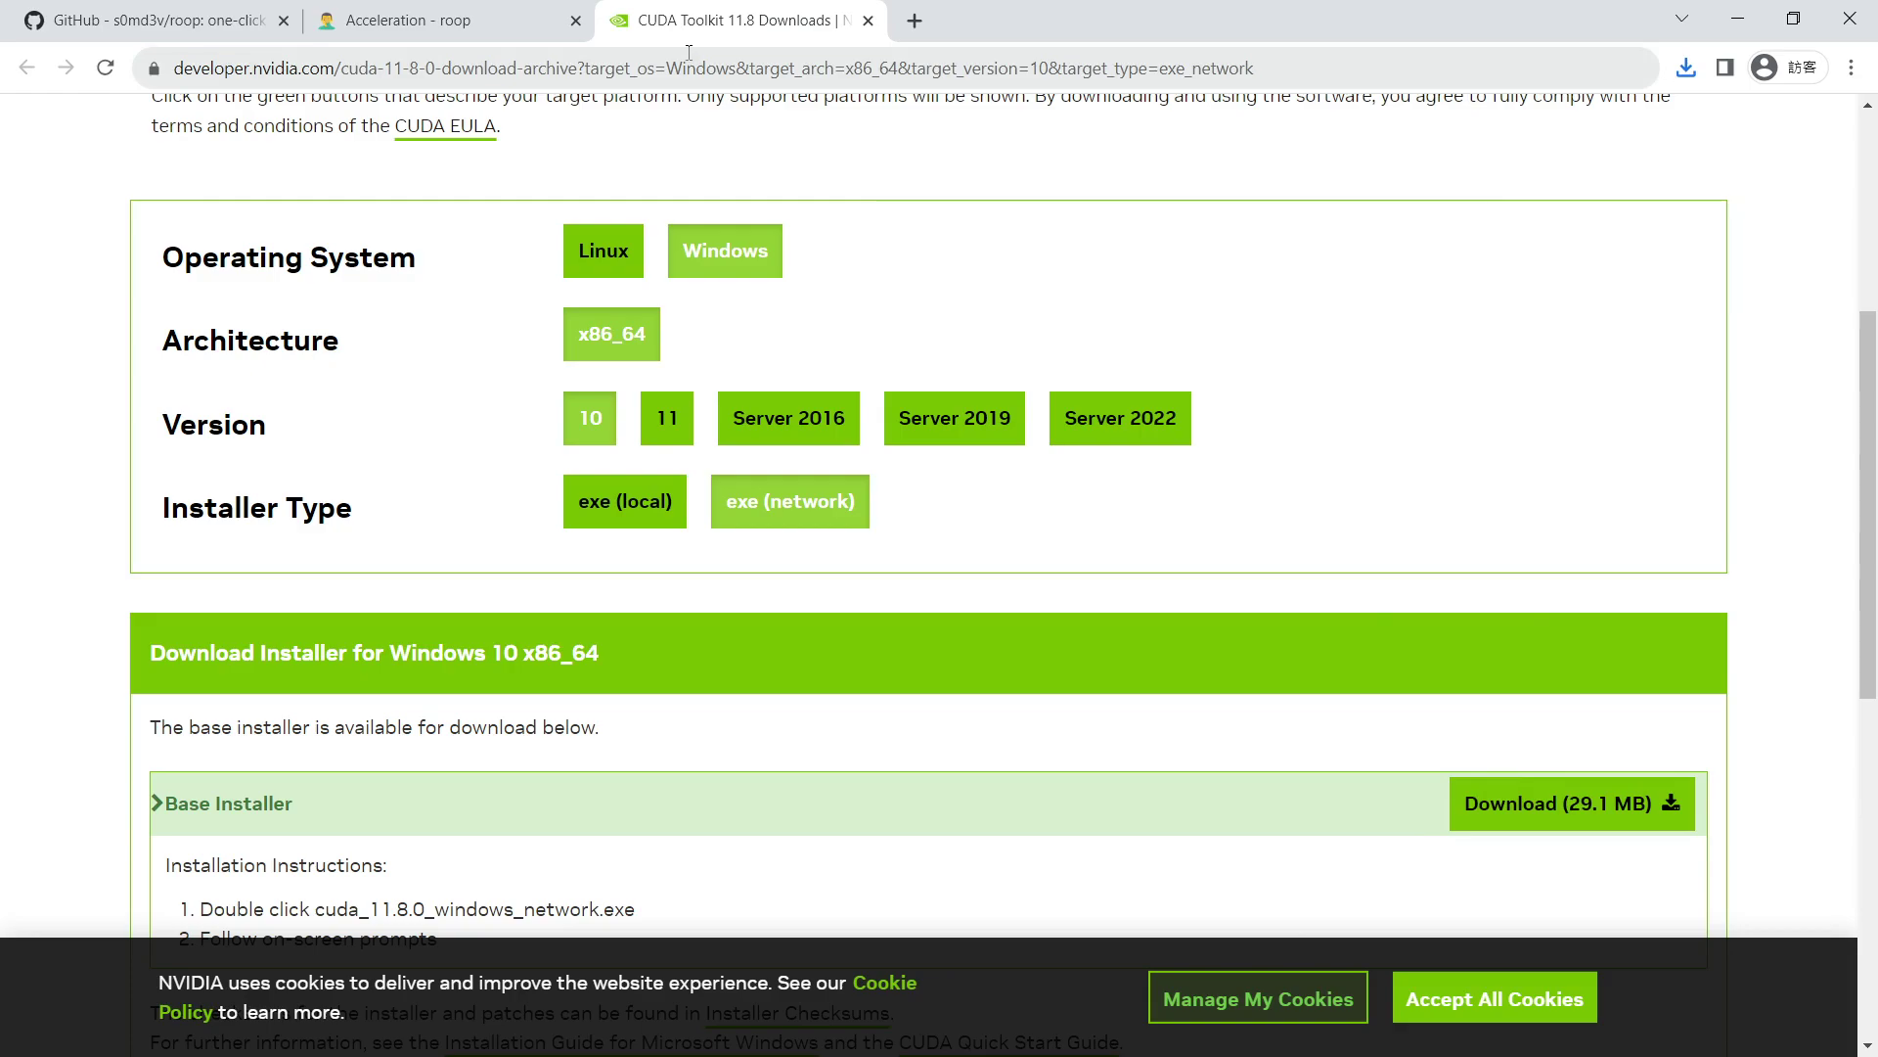
pyautogui.click(868, 19)
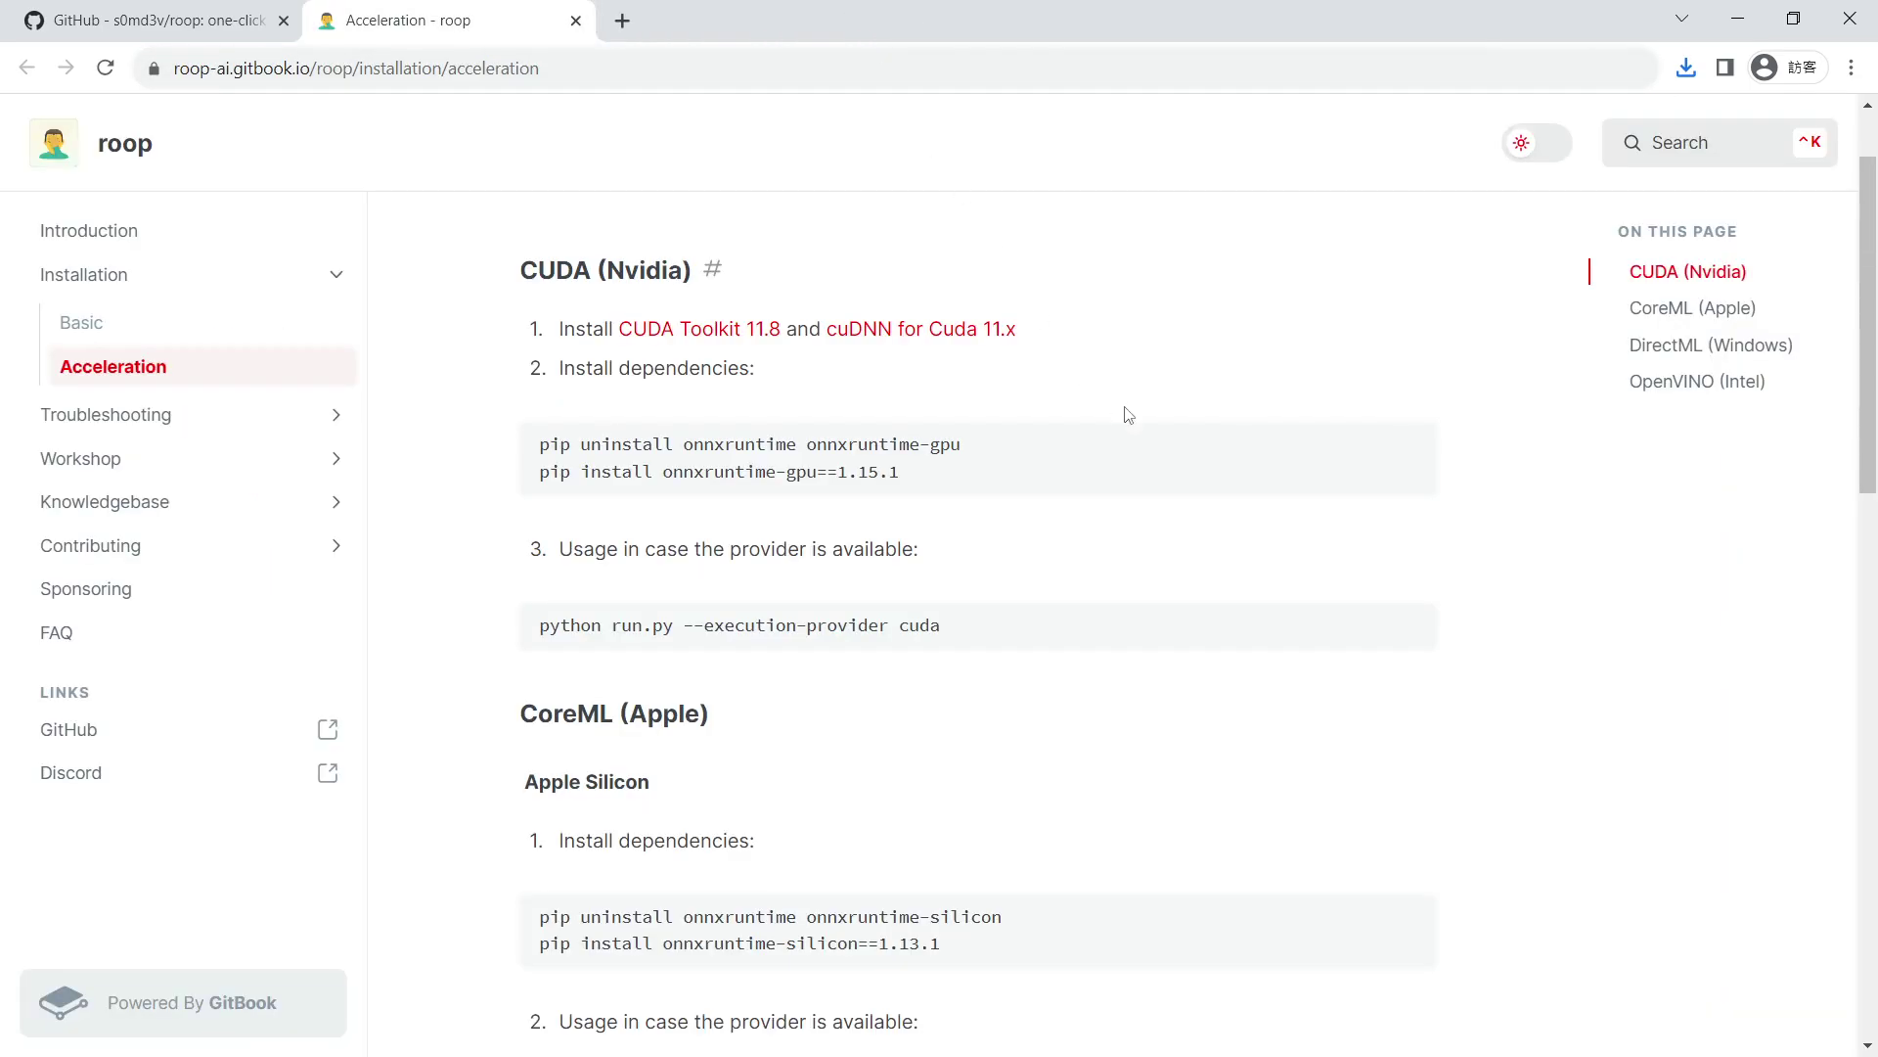
# - Open cuDNN for Cuda 11.x from the guide in a new tab and download the v8.9.3 Windows zip for CUDA 11.x to Downloads
pyautogui.rightClick(930, 333)
pyautogui.click(983, 353)
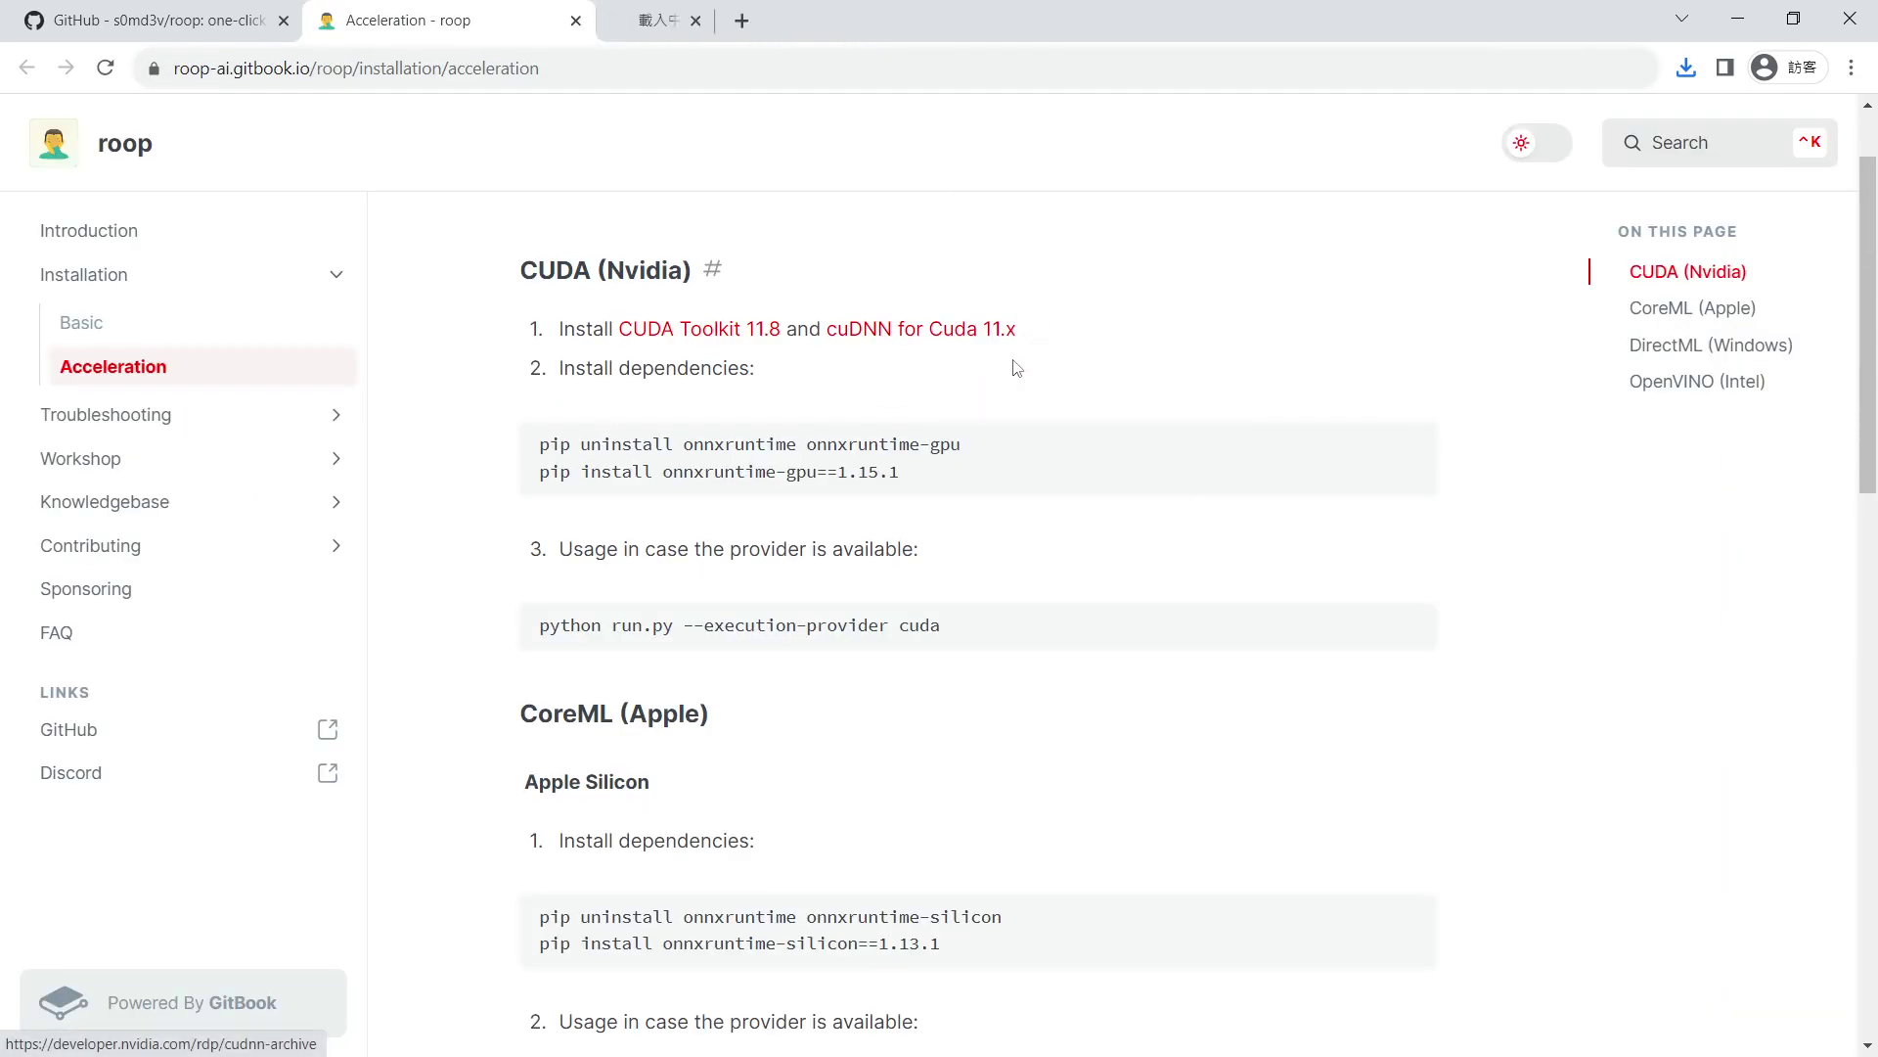
pyautogui.click(755, 16)
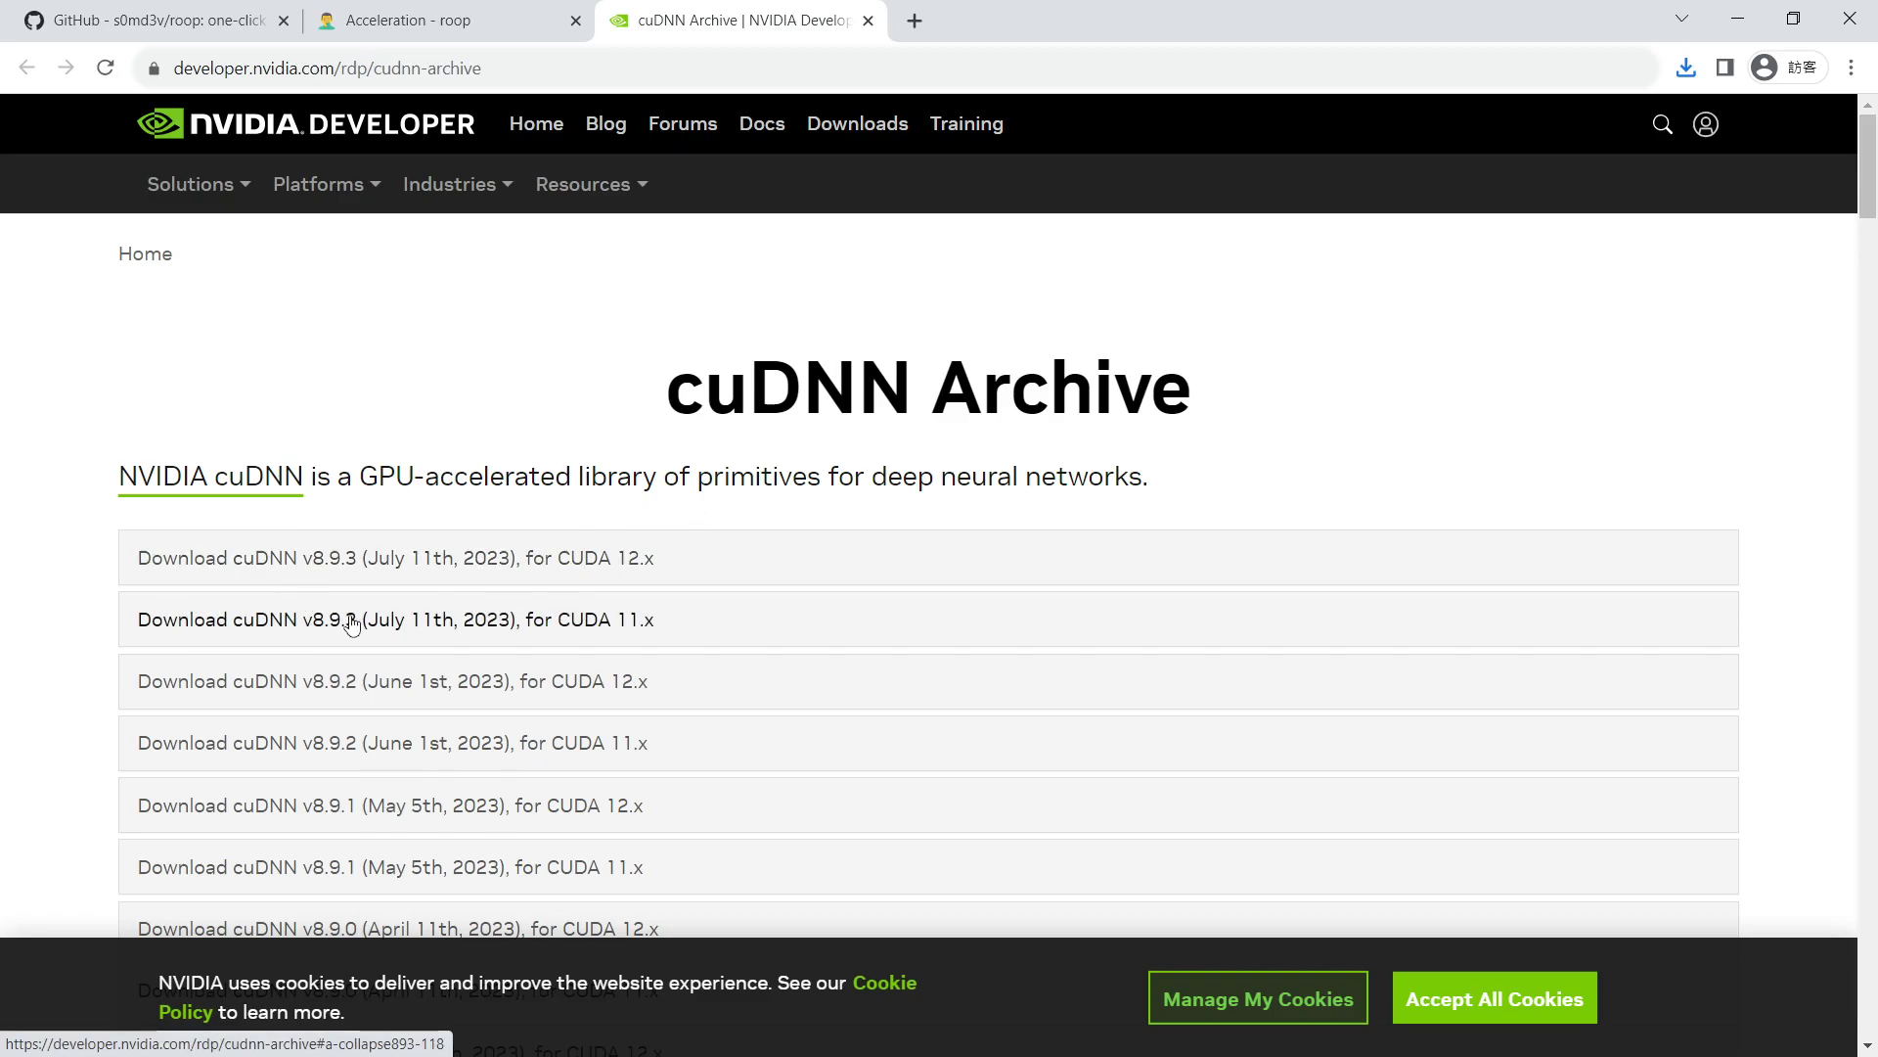
pyautogui.click(613, 637)
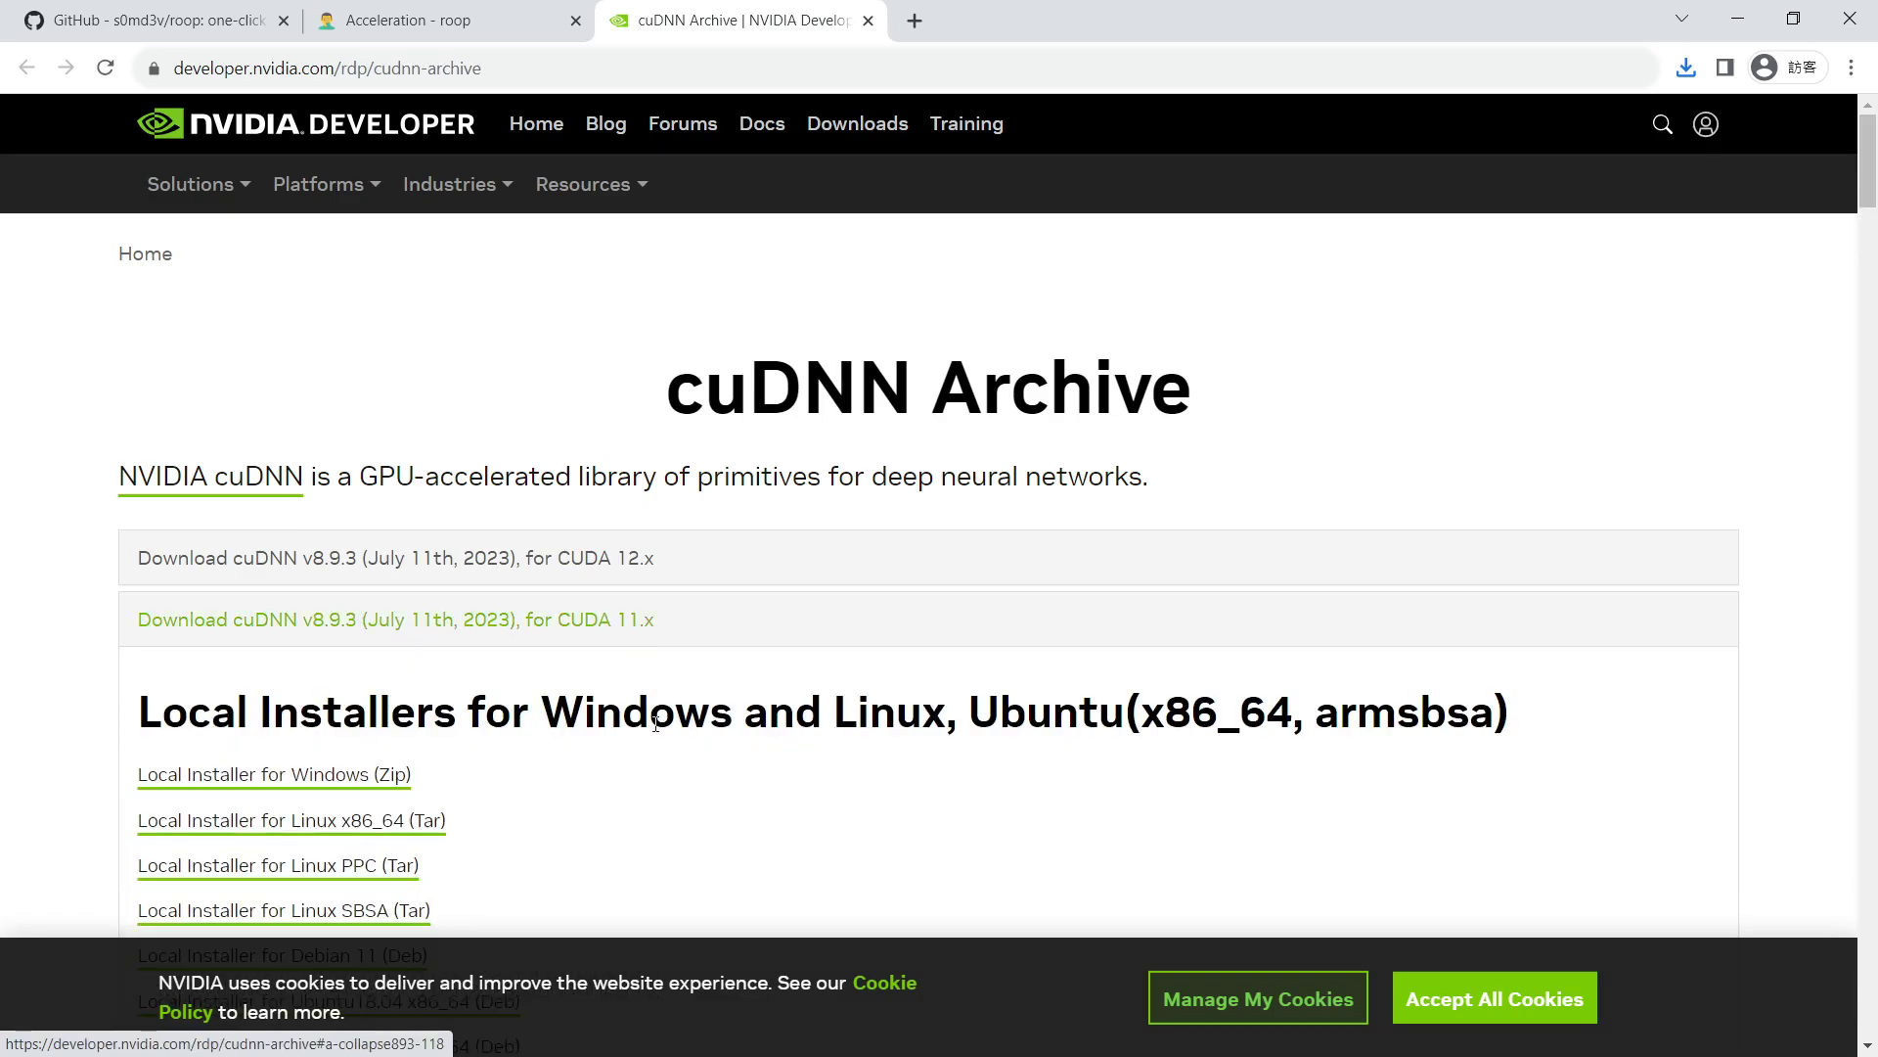
pyautogui.click(299, 793)
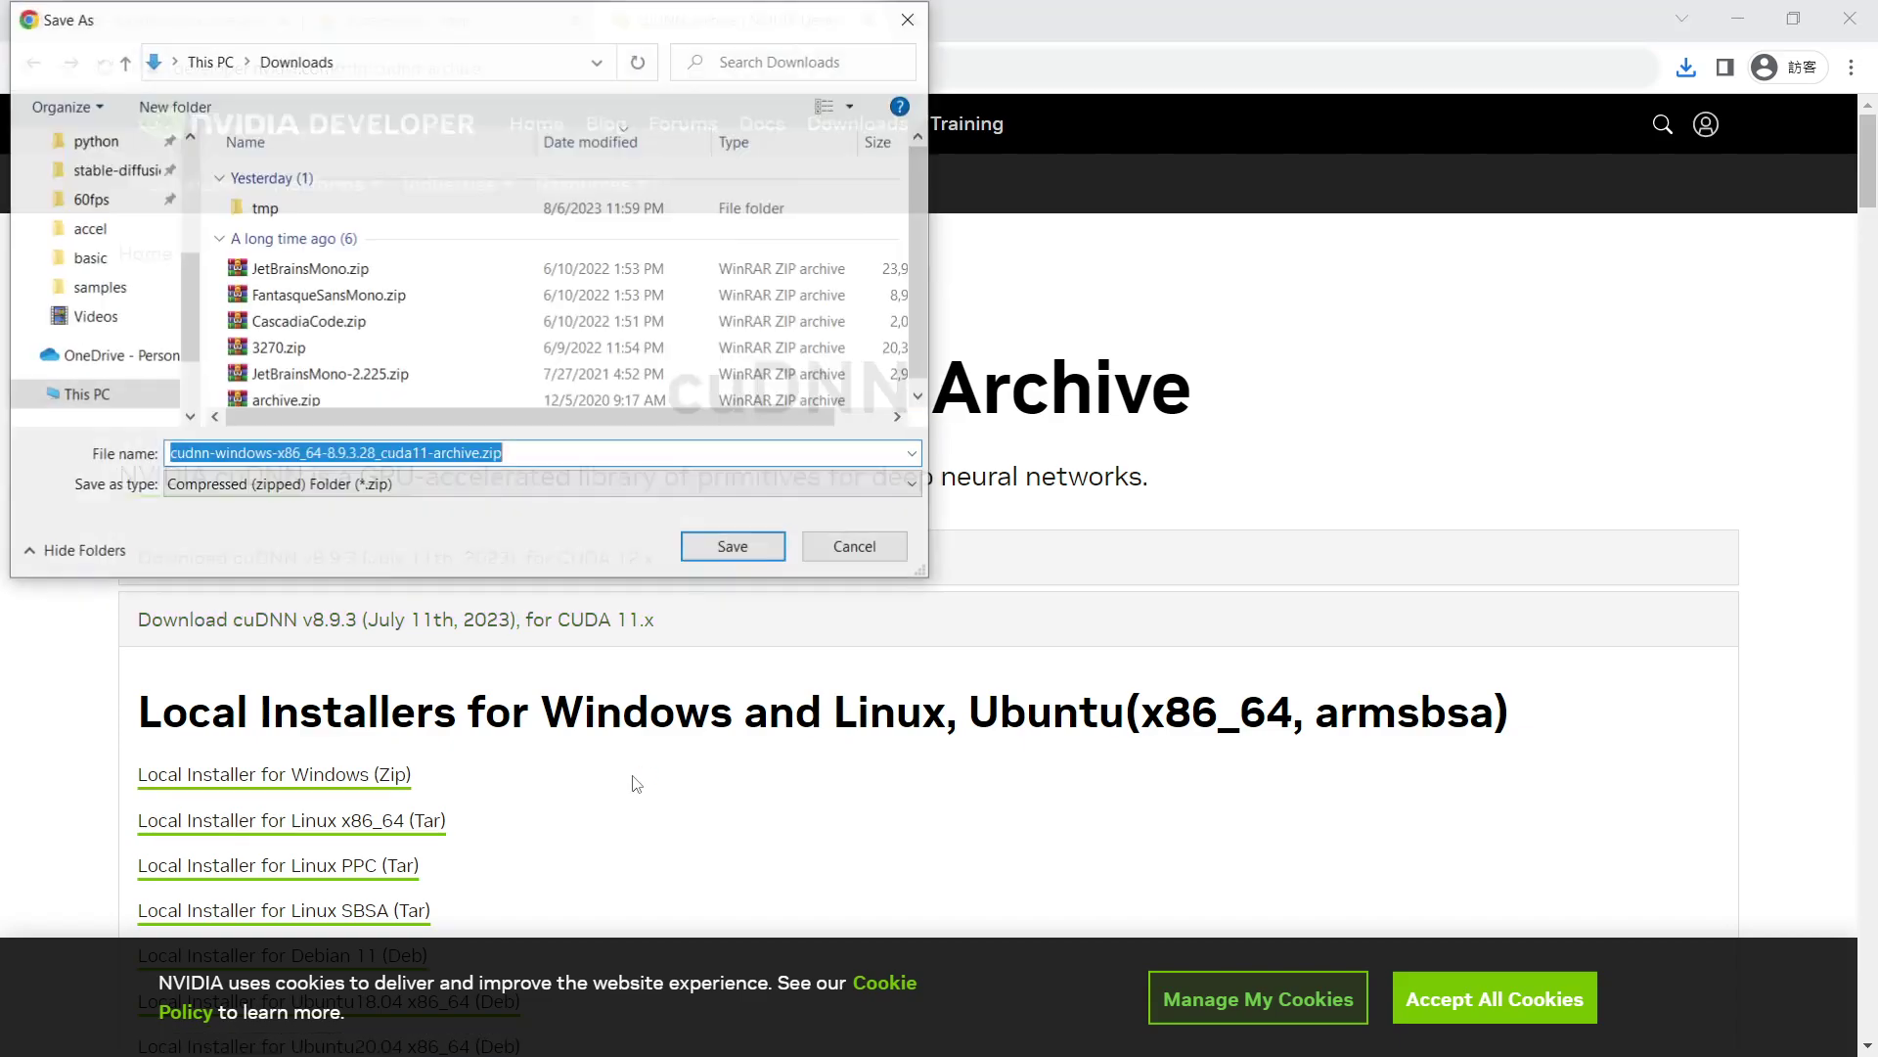
pyautogui.click(706, 551)
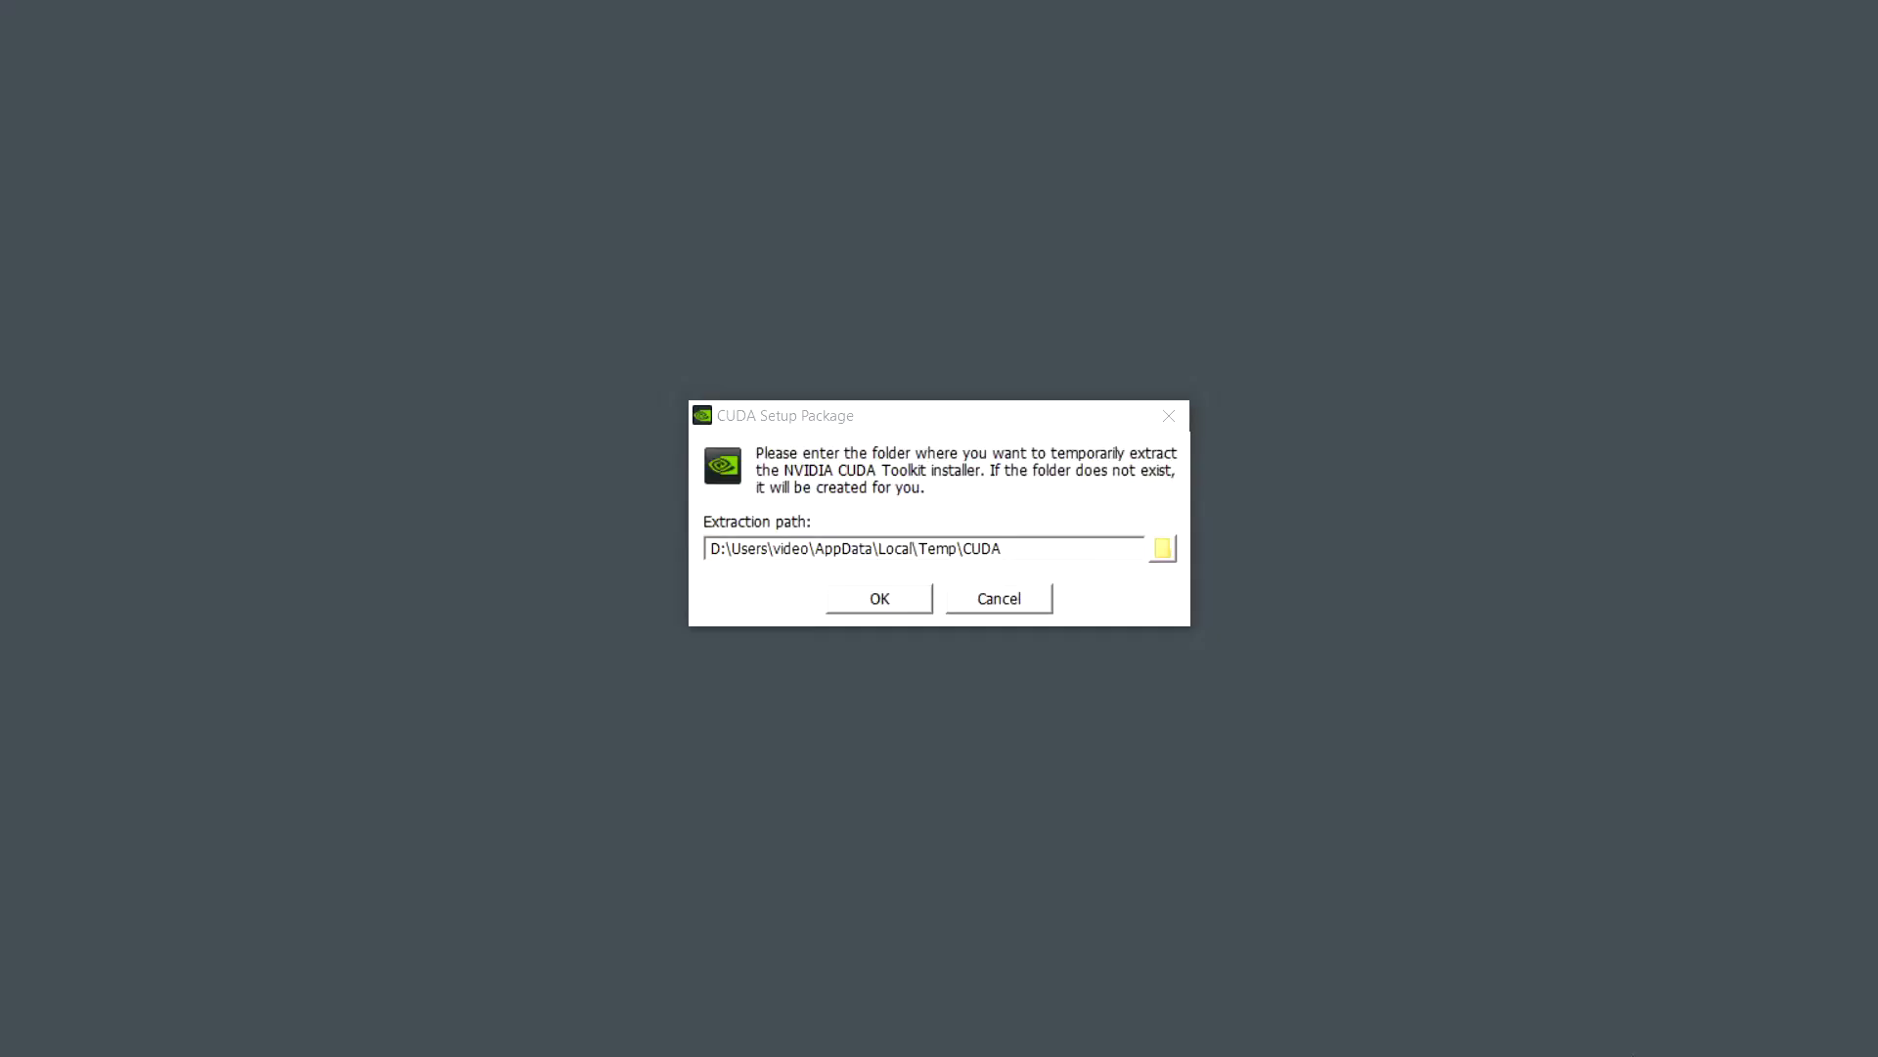
# - Install CUDA 11.8 with the Express option to the default extraction path, declining the GeForce Experience desktop shortcut and launch at the end
pyautogui.click(920, 599)
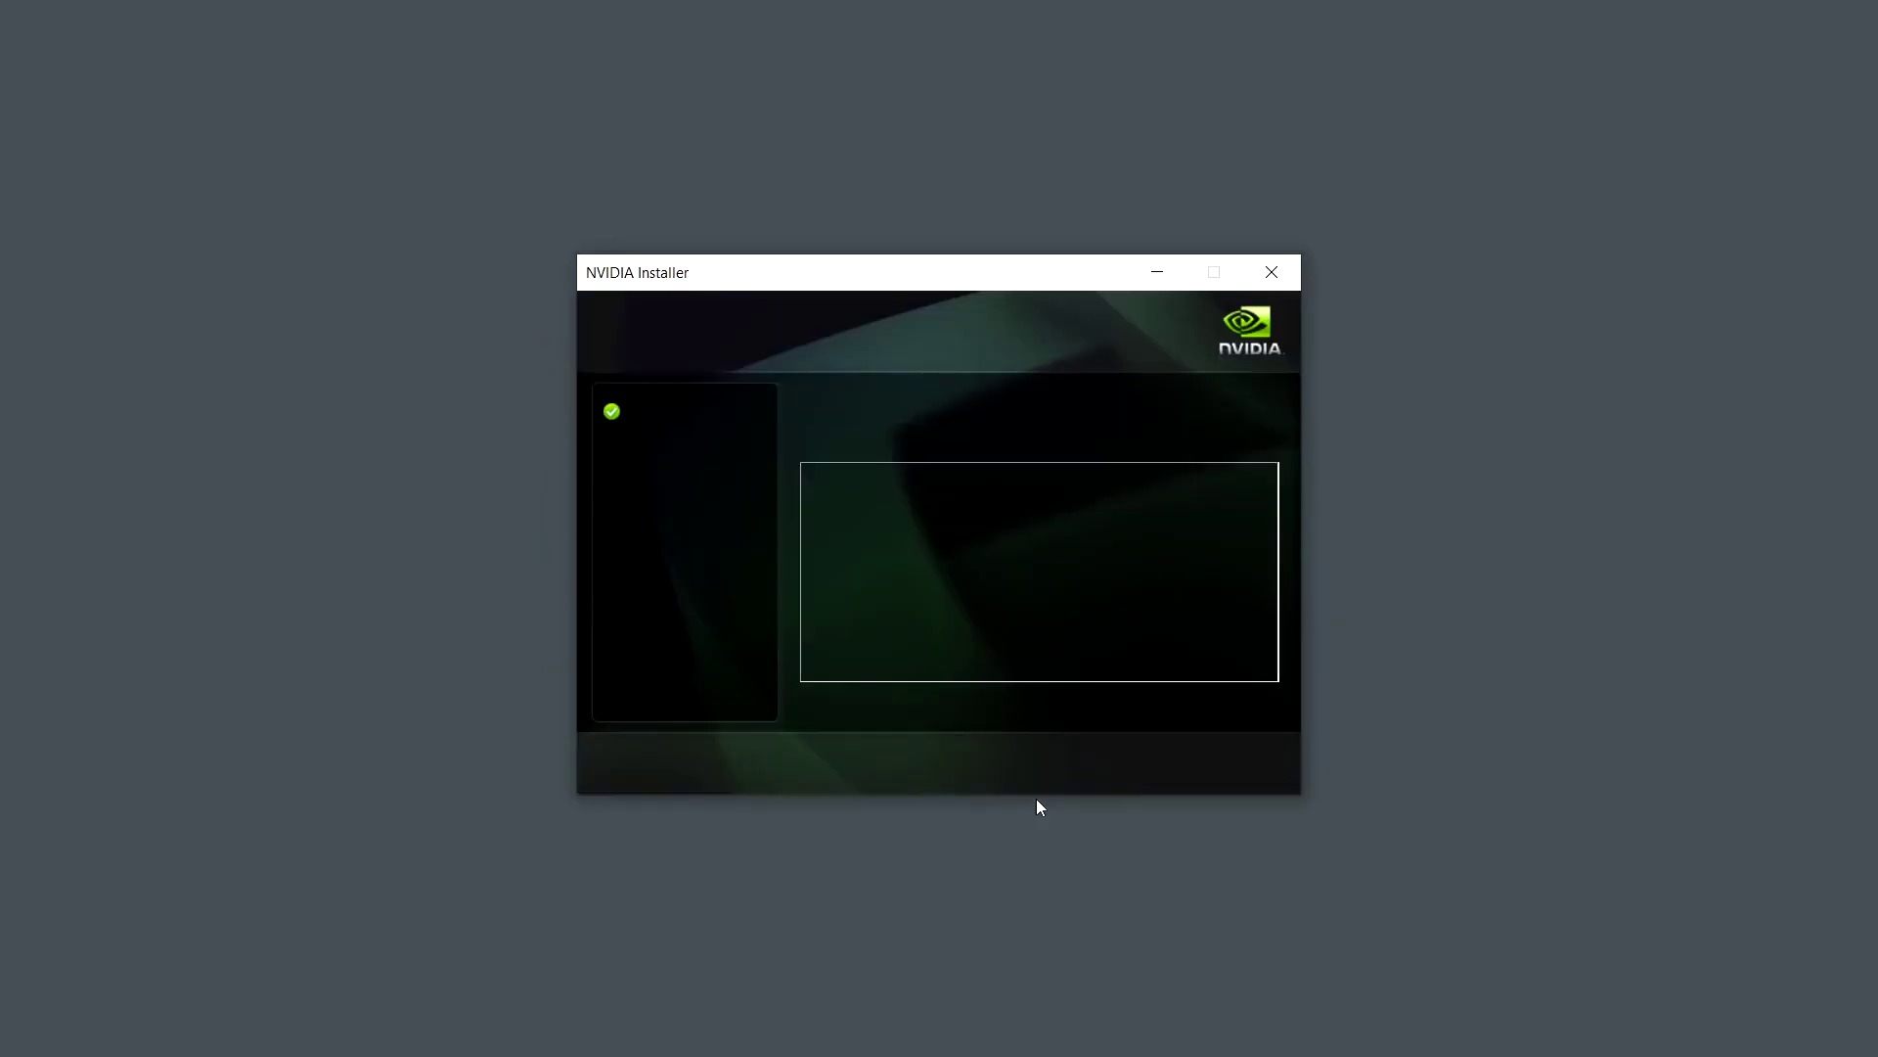
pyautogui.click(1046, 766)
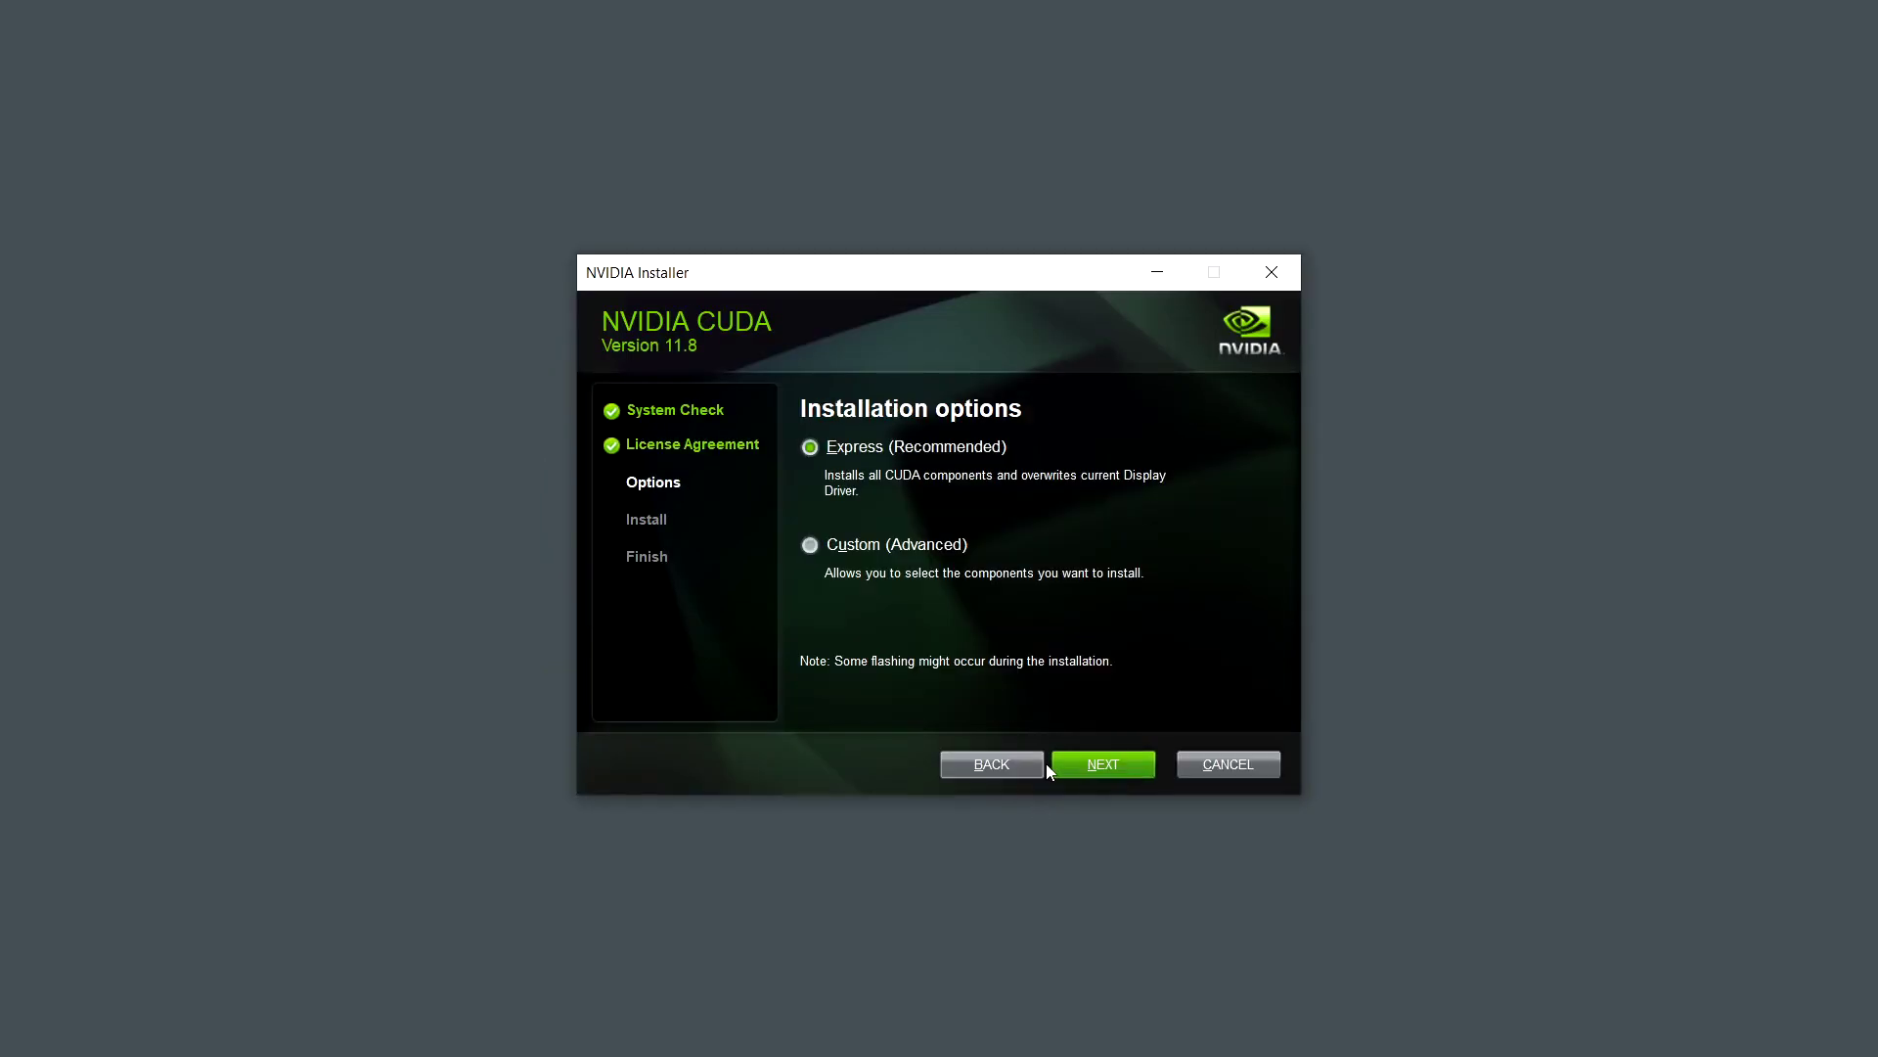
pyautogui.click(1102, 764)
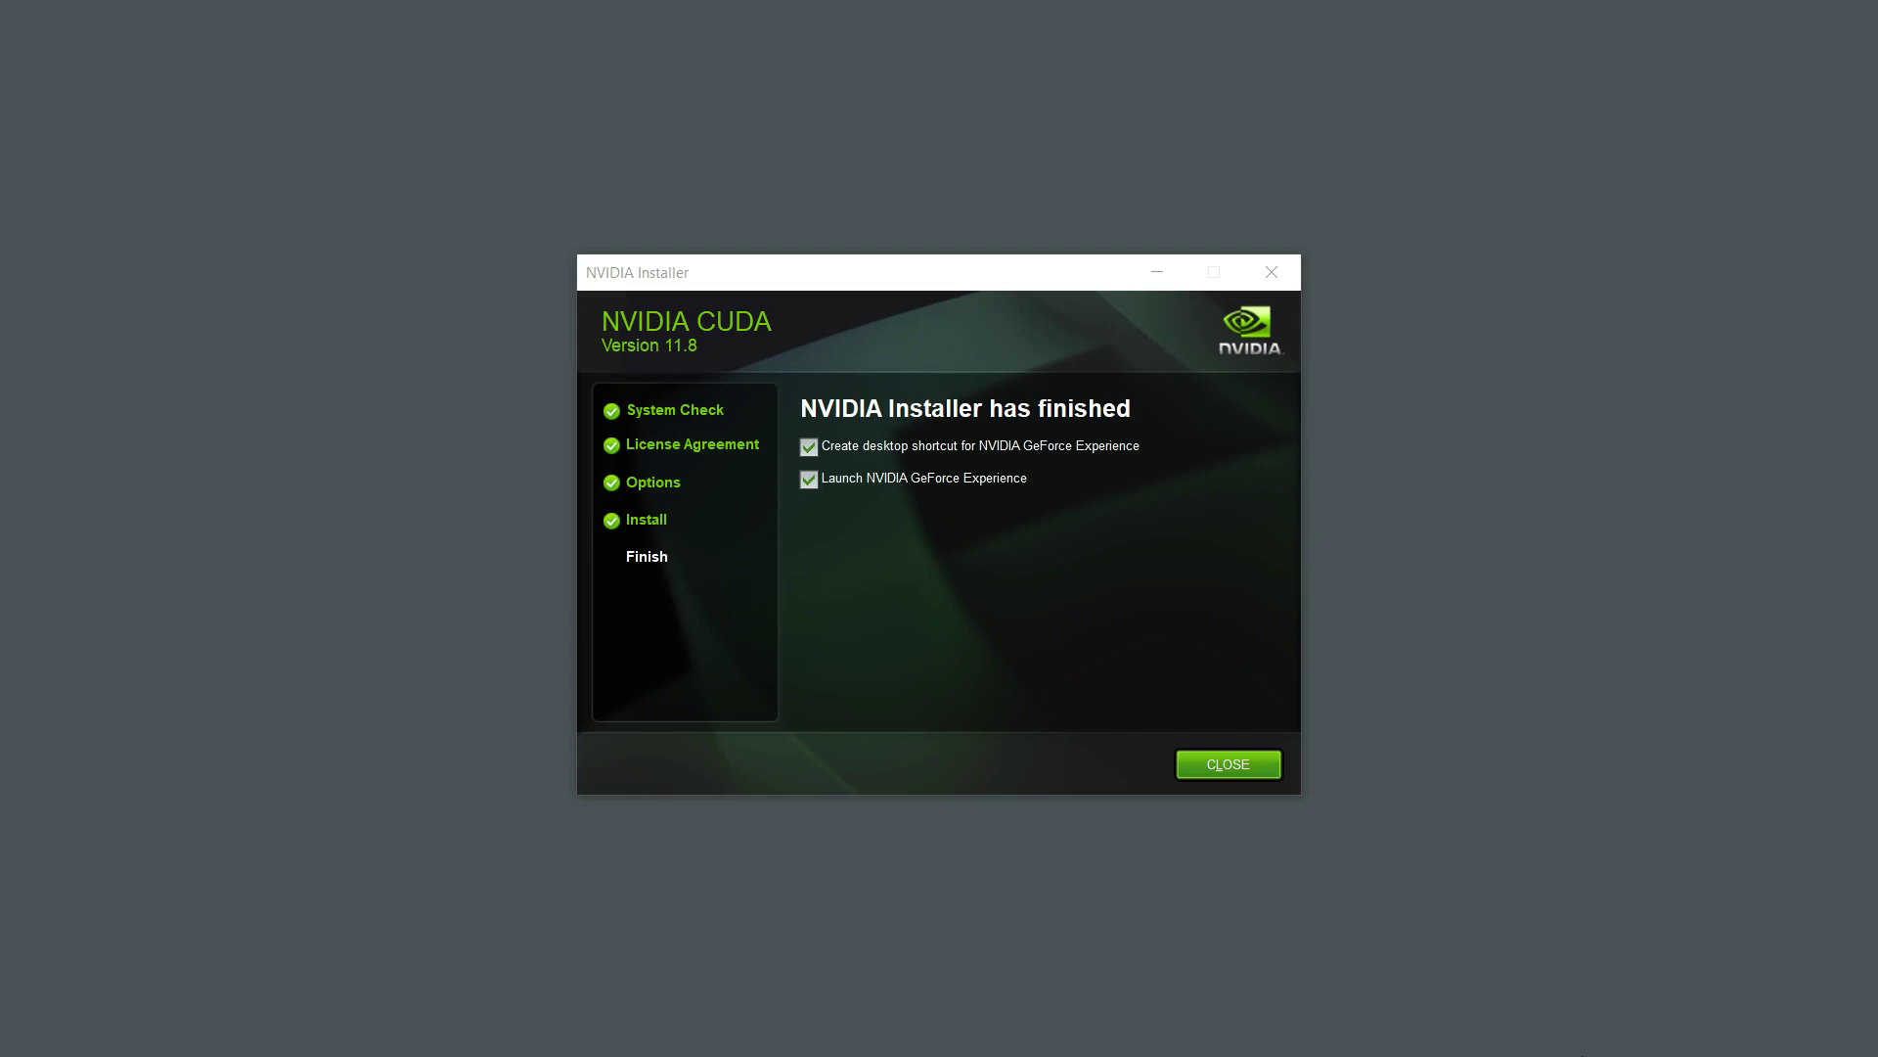
pyautogui.click(886, 454)
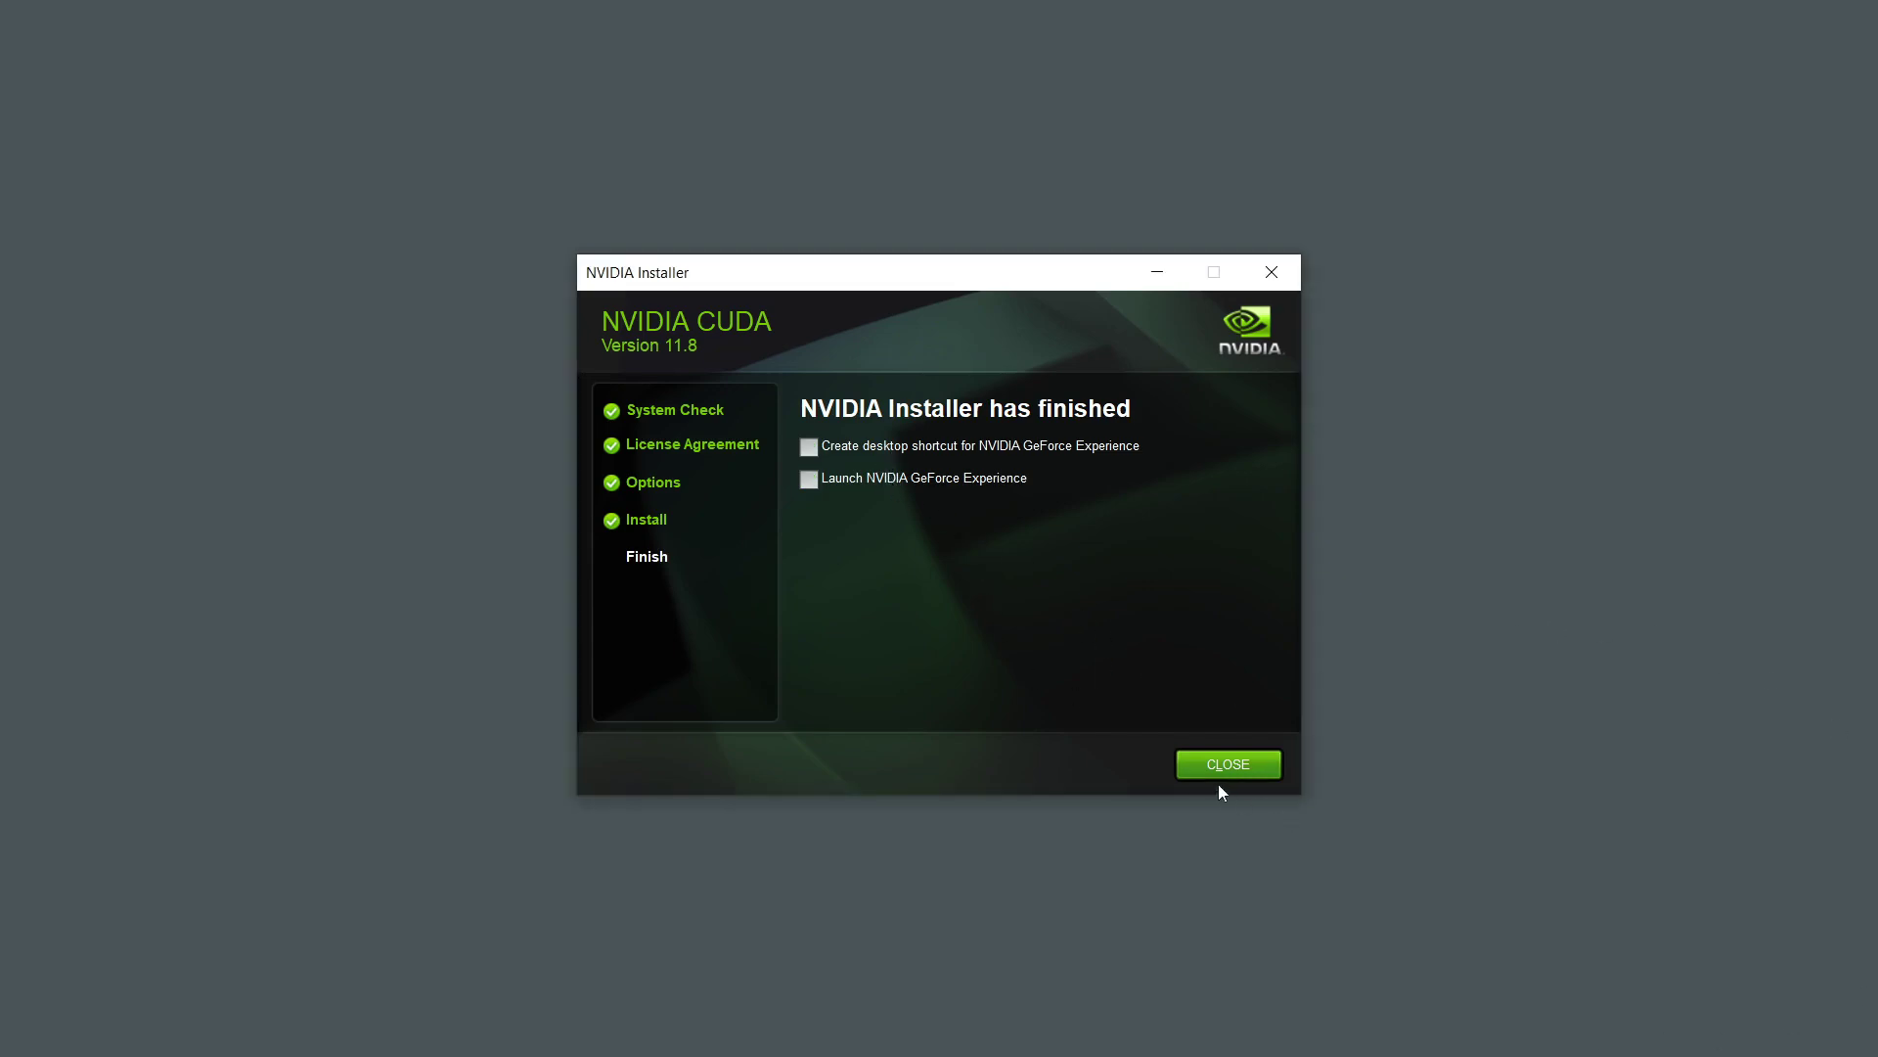
pyautogui.press('Return')
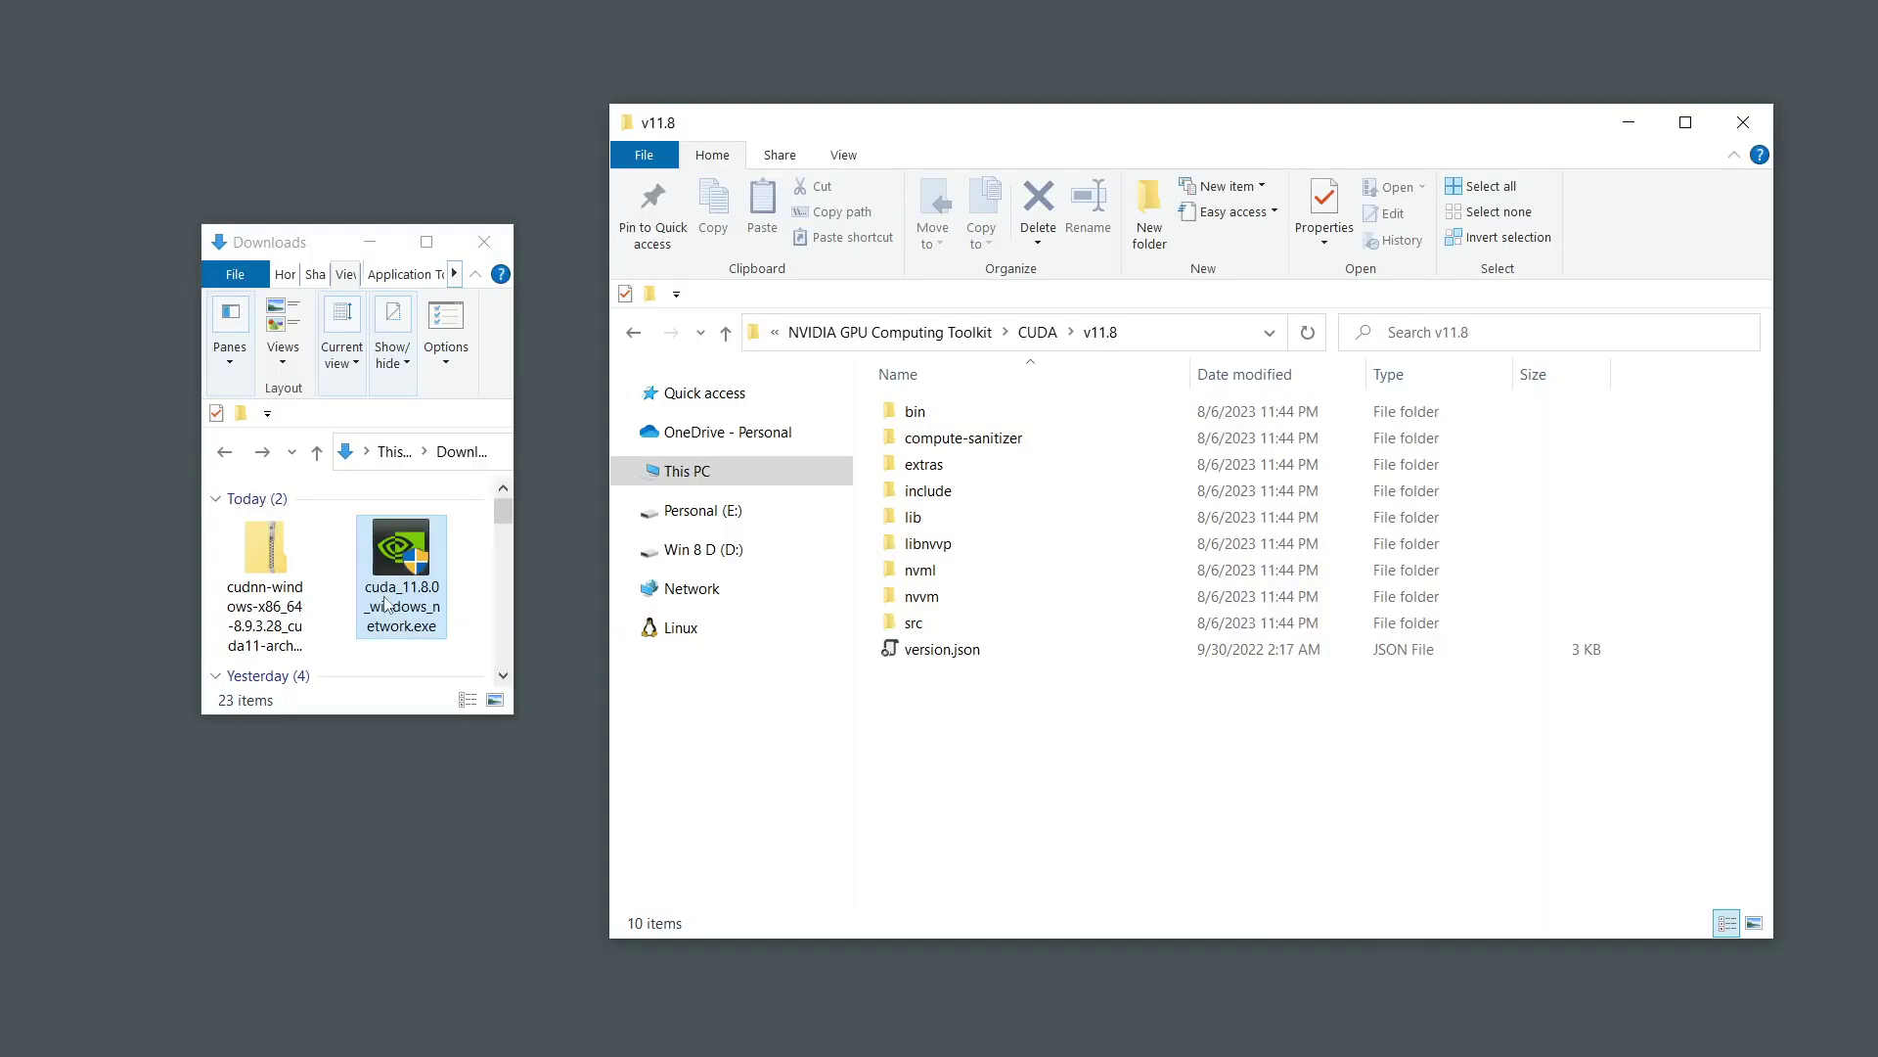
# - Open the downloaded cuDNN 8.9.3.28 archive in Downloads through to its inner folder, alongside the CUDA v11.8 installation folder
pyautogui.click(386, 604)
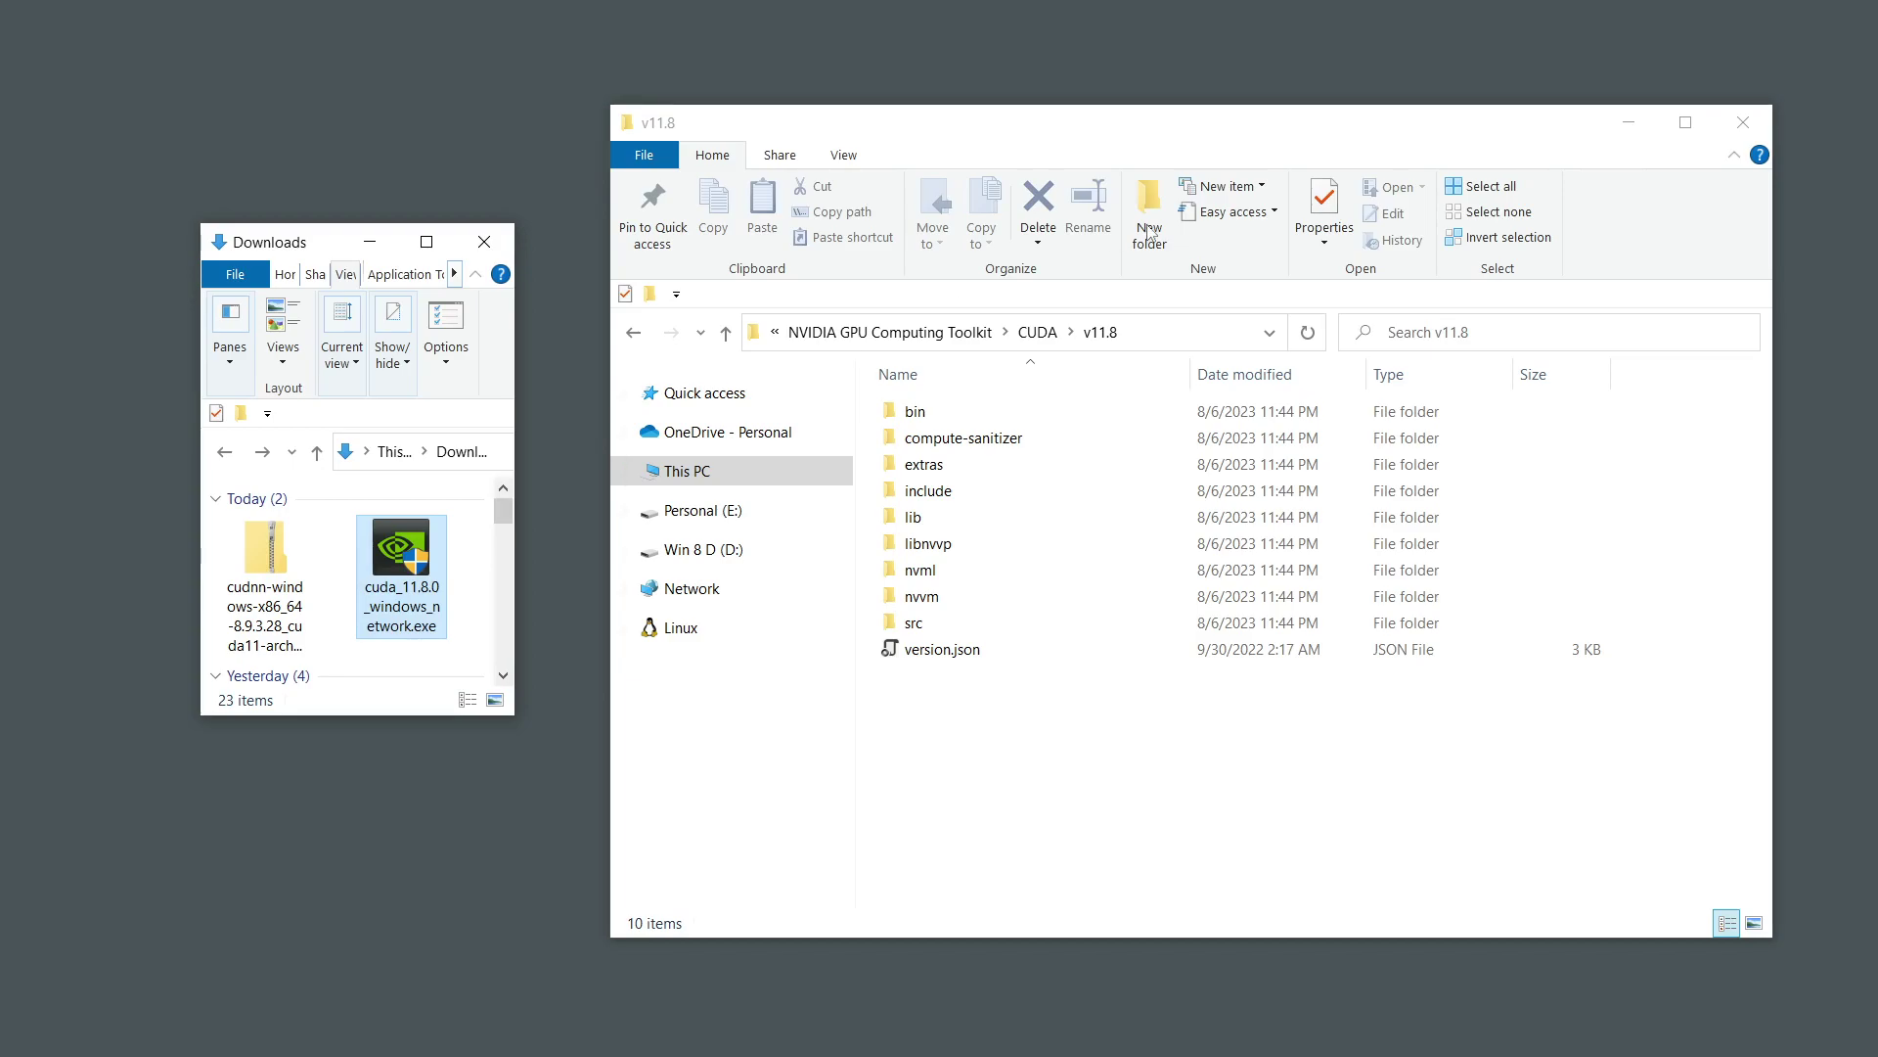
pyautogui.click(1186, 331)
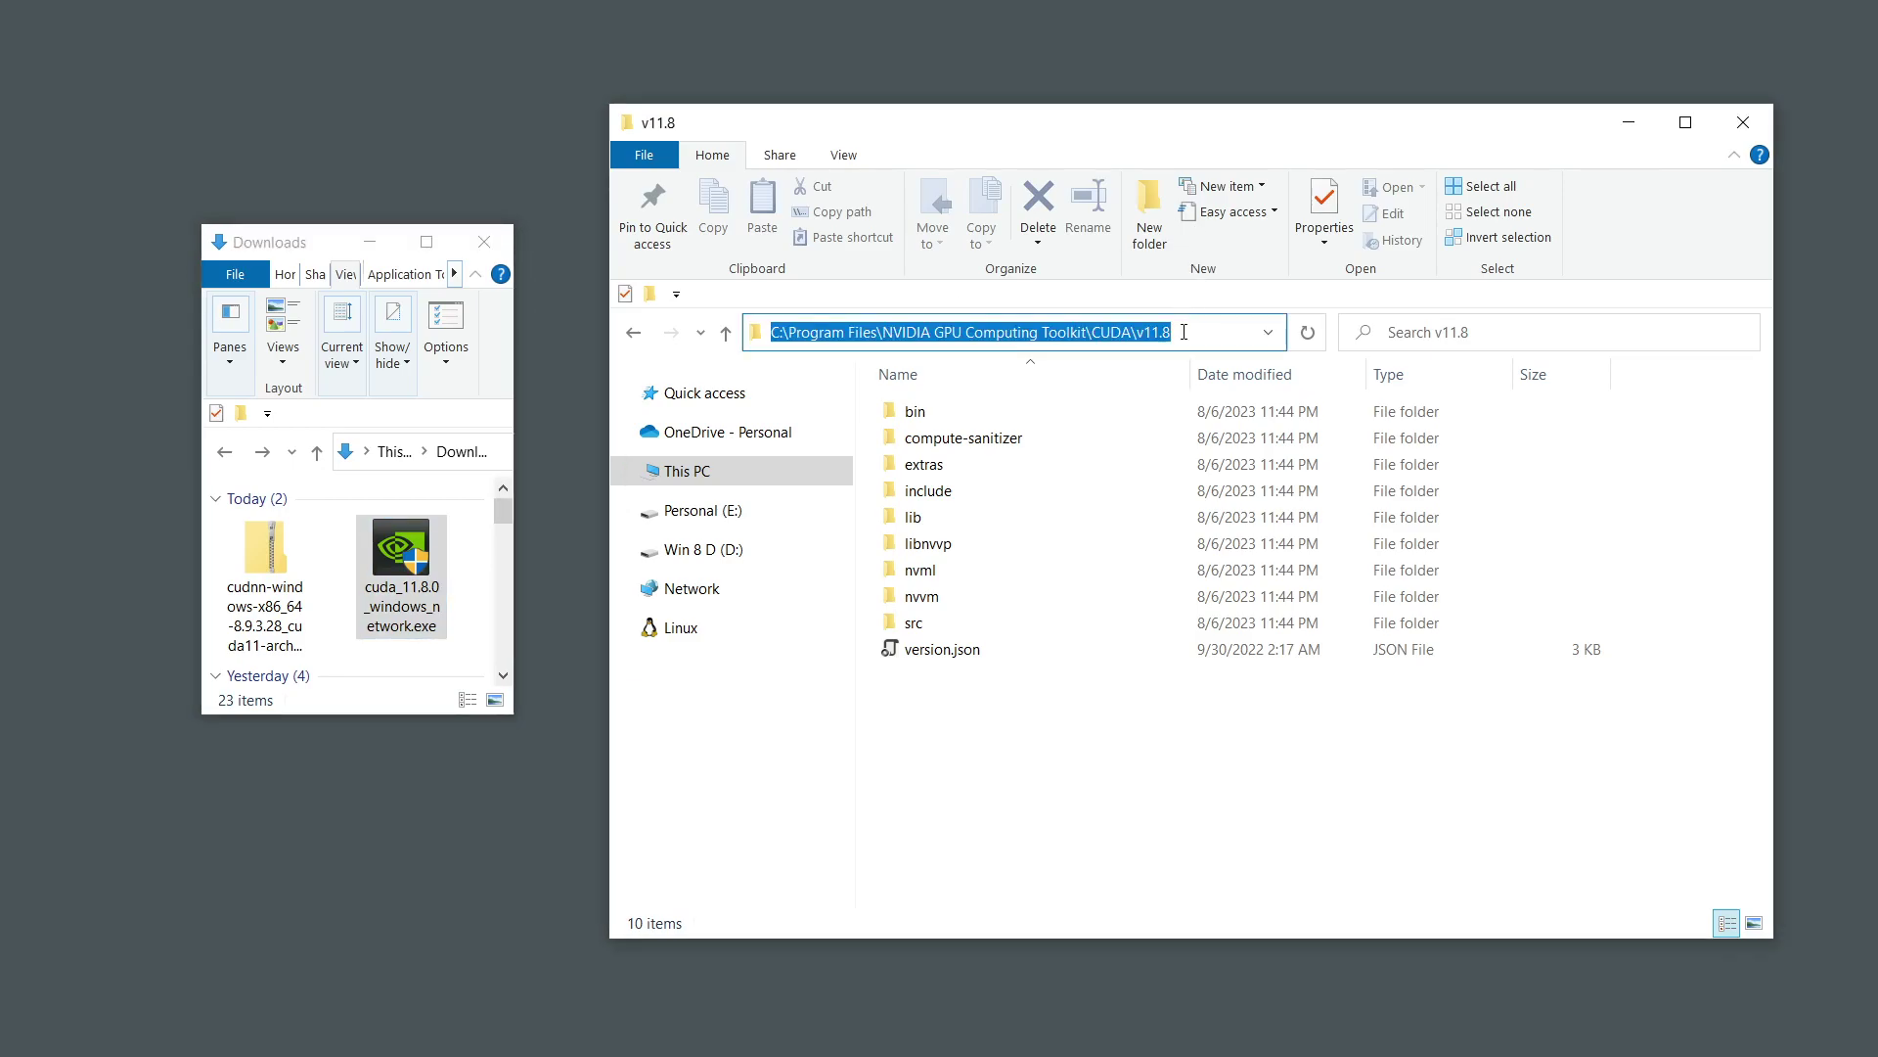
pyautogui.moveTo(1184, 330); pyautogui.dragTo(616, 333)
pyautogui.click(306, 580)
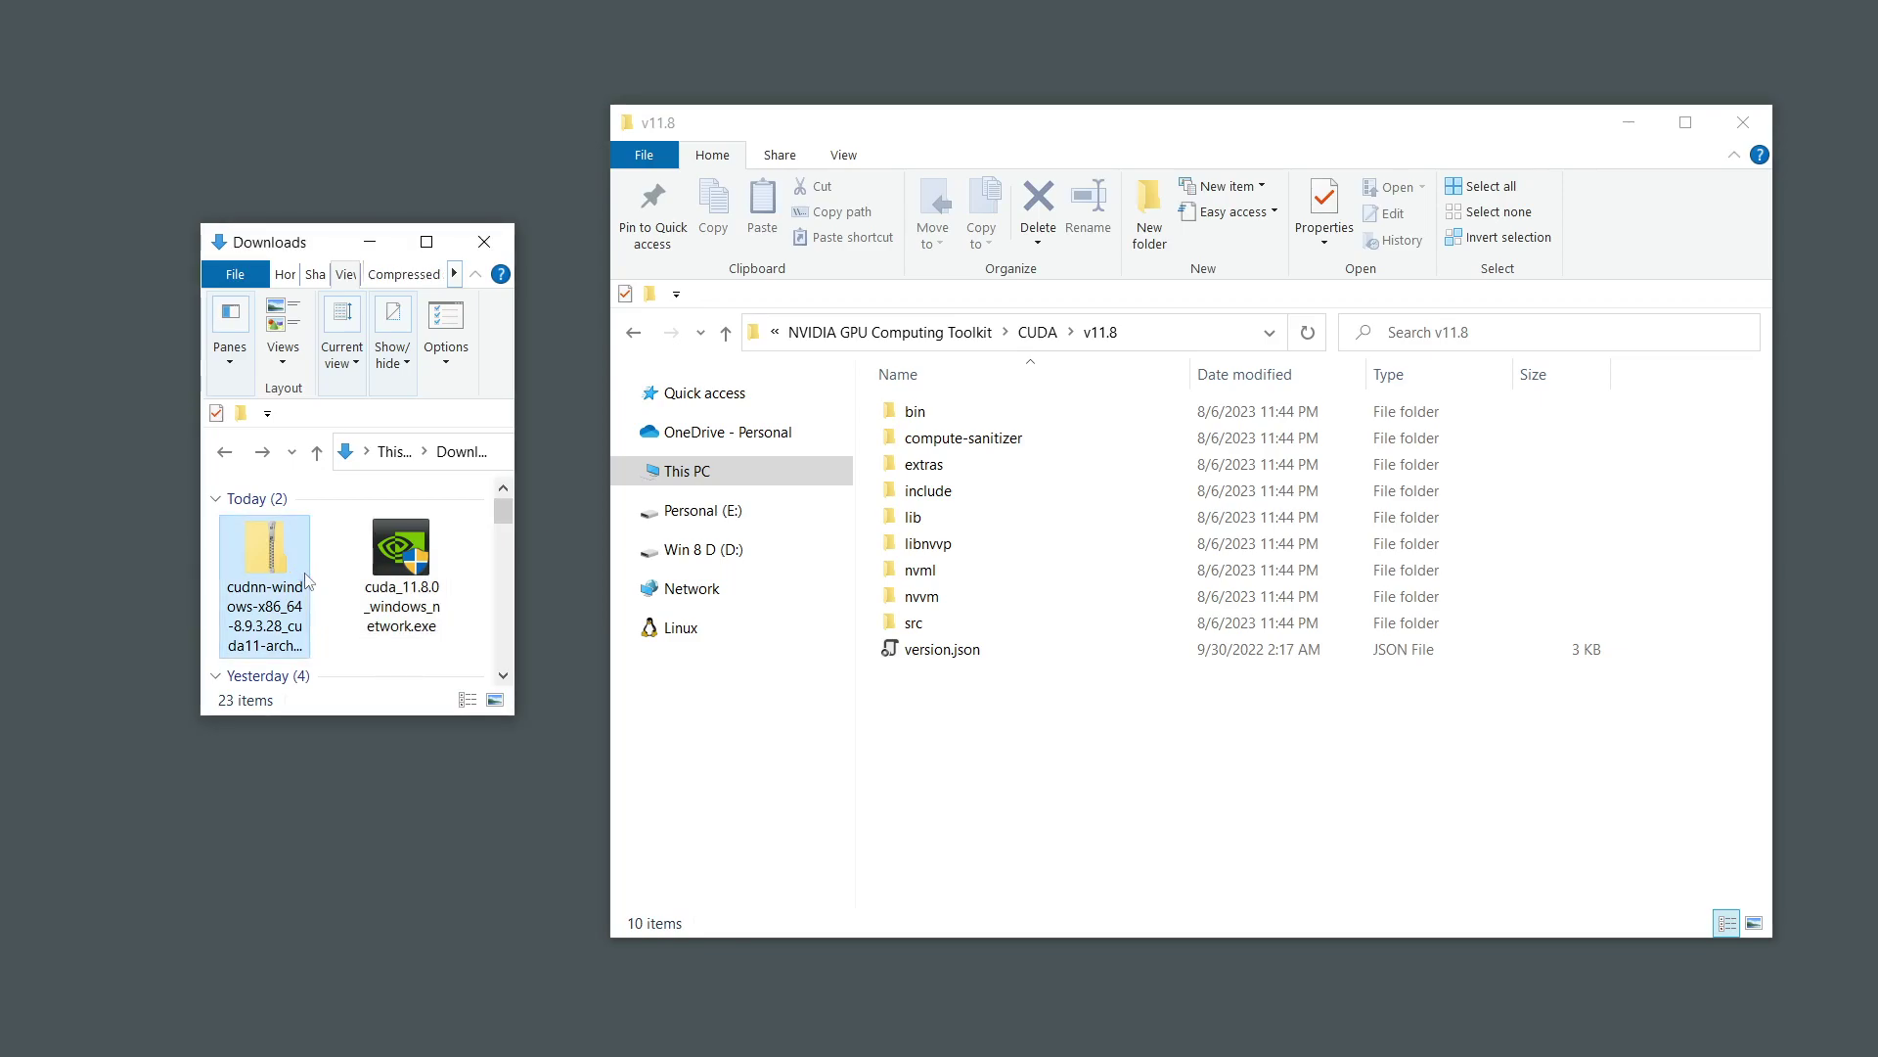
pyautogui.doubleClick(296, 580)
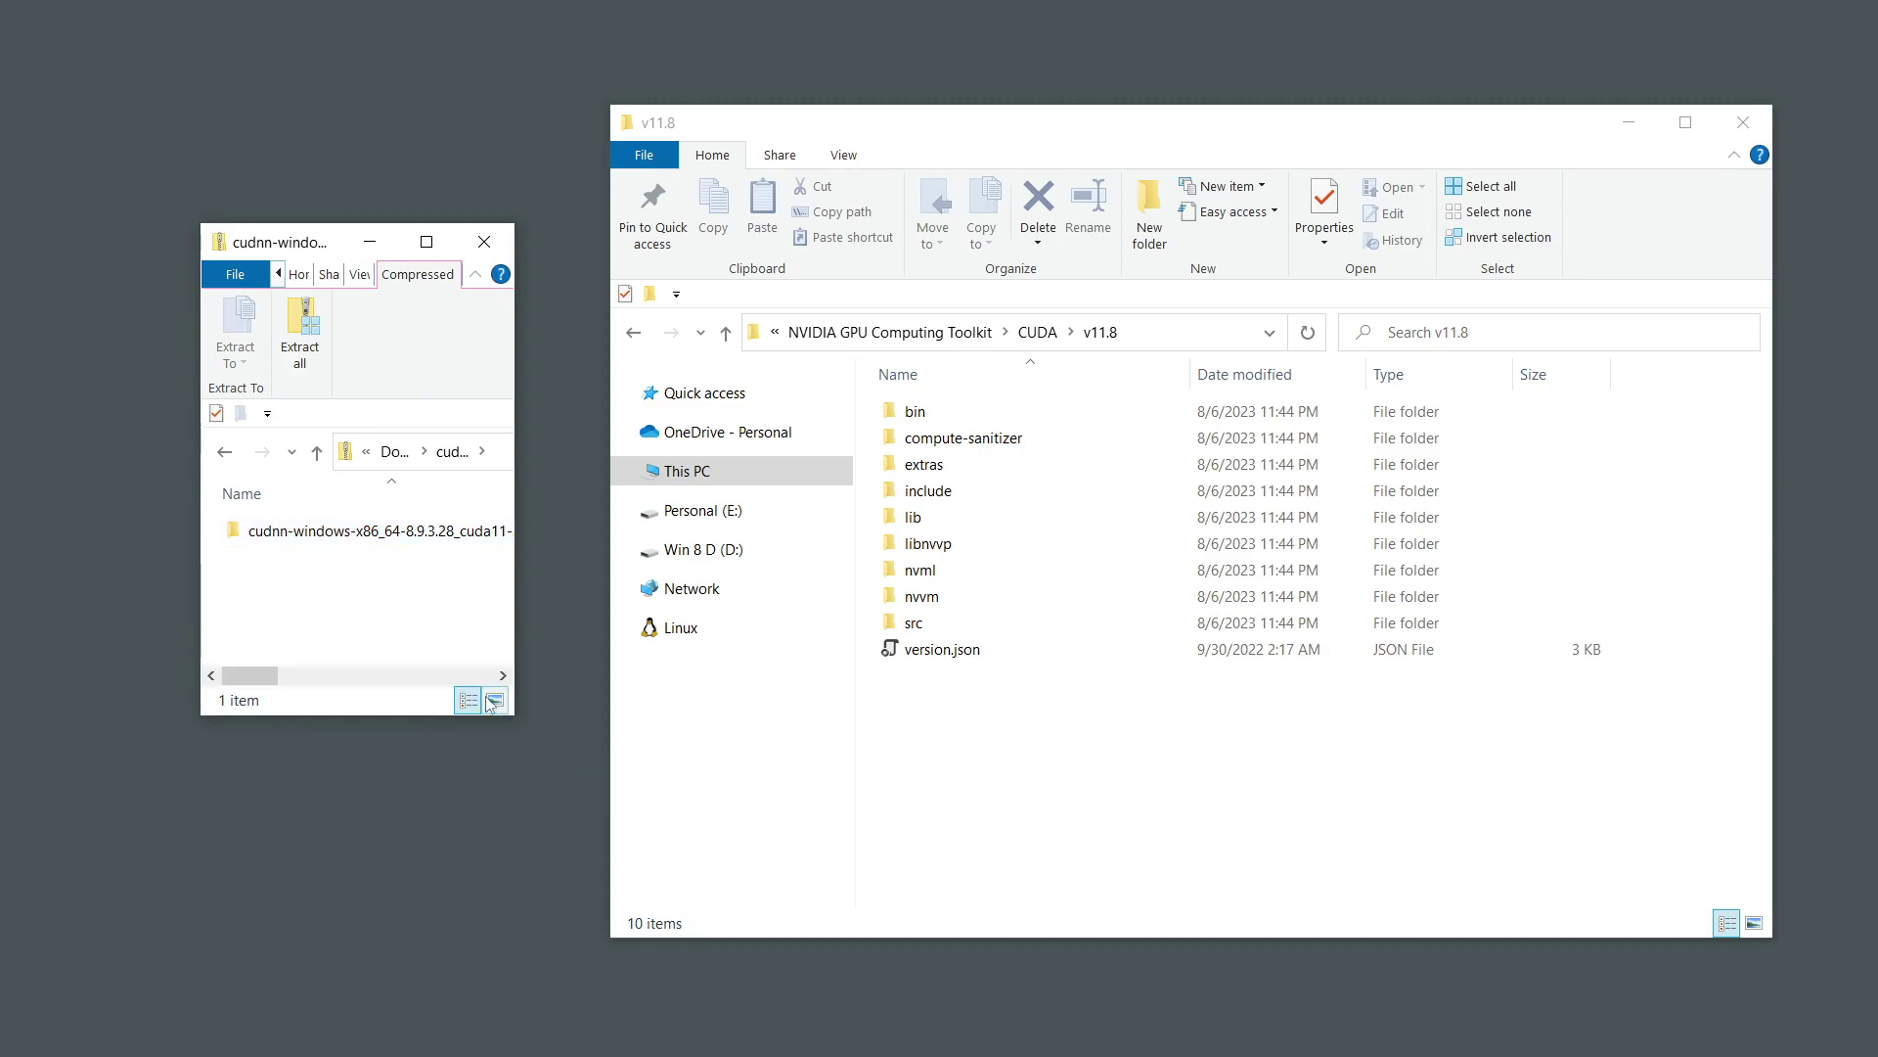
pyautogui.doubleClick(385, 530)
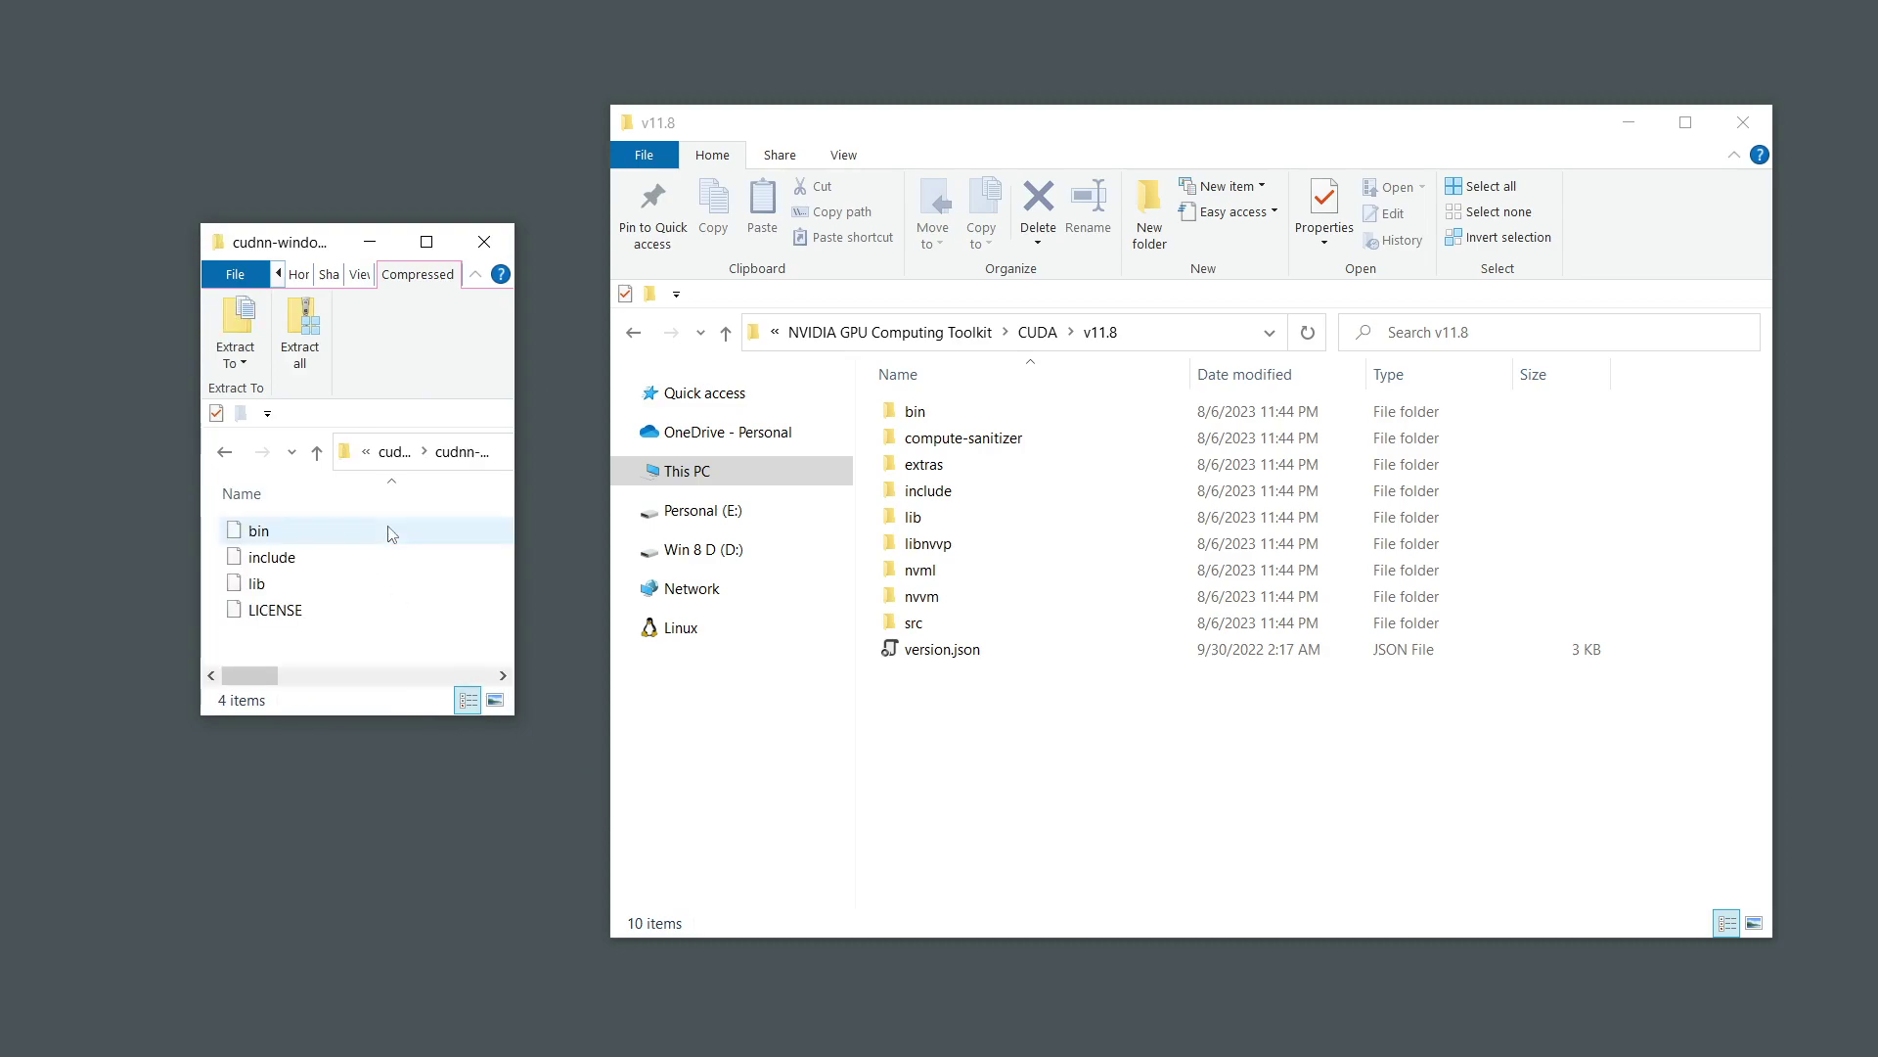
# - Copy bin, include, lib and LICENSE from the cuDNN archive into the CUDA v11.8 folder, granting administrator permission for all items
pyautogui.click(254, 528)
pyautogui.keyDown('shift'); pyautogui.click(309, 617); pyautogui.keyUp('shift')
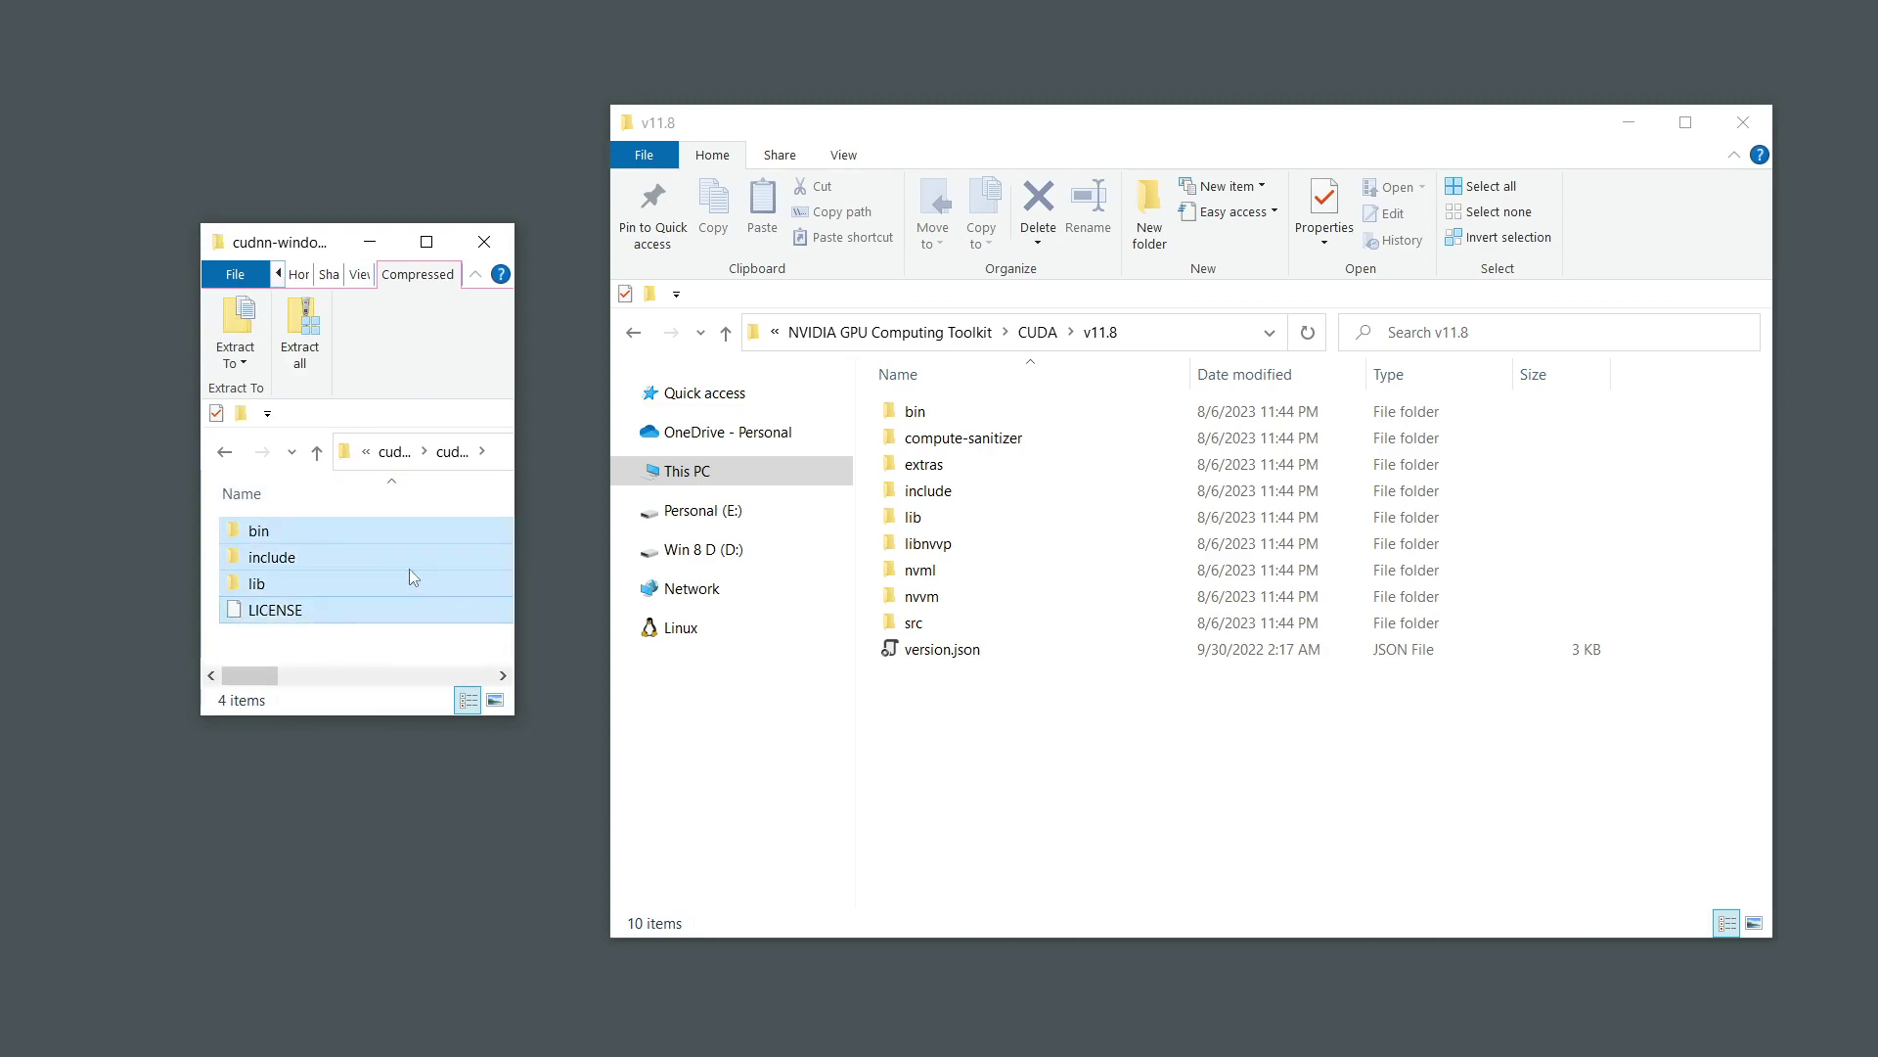
pyautogui.moveTo(295, 573); pyautogui.dragTo(1108, 780)
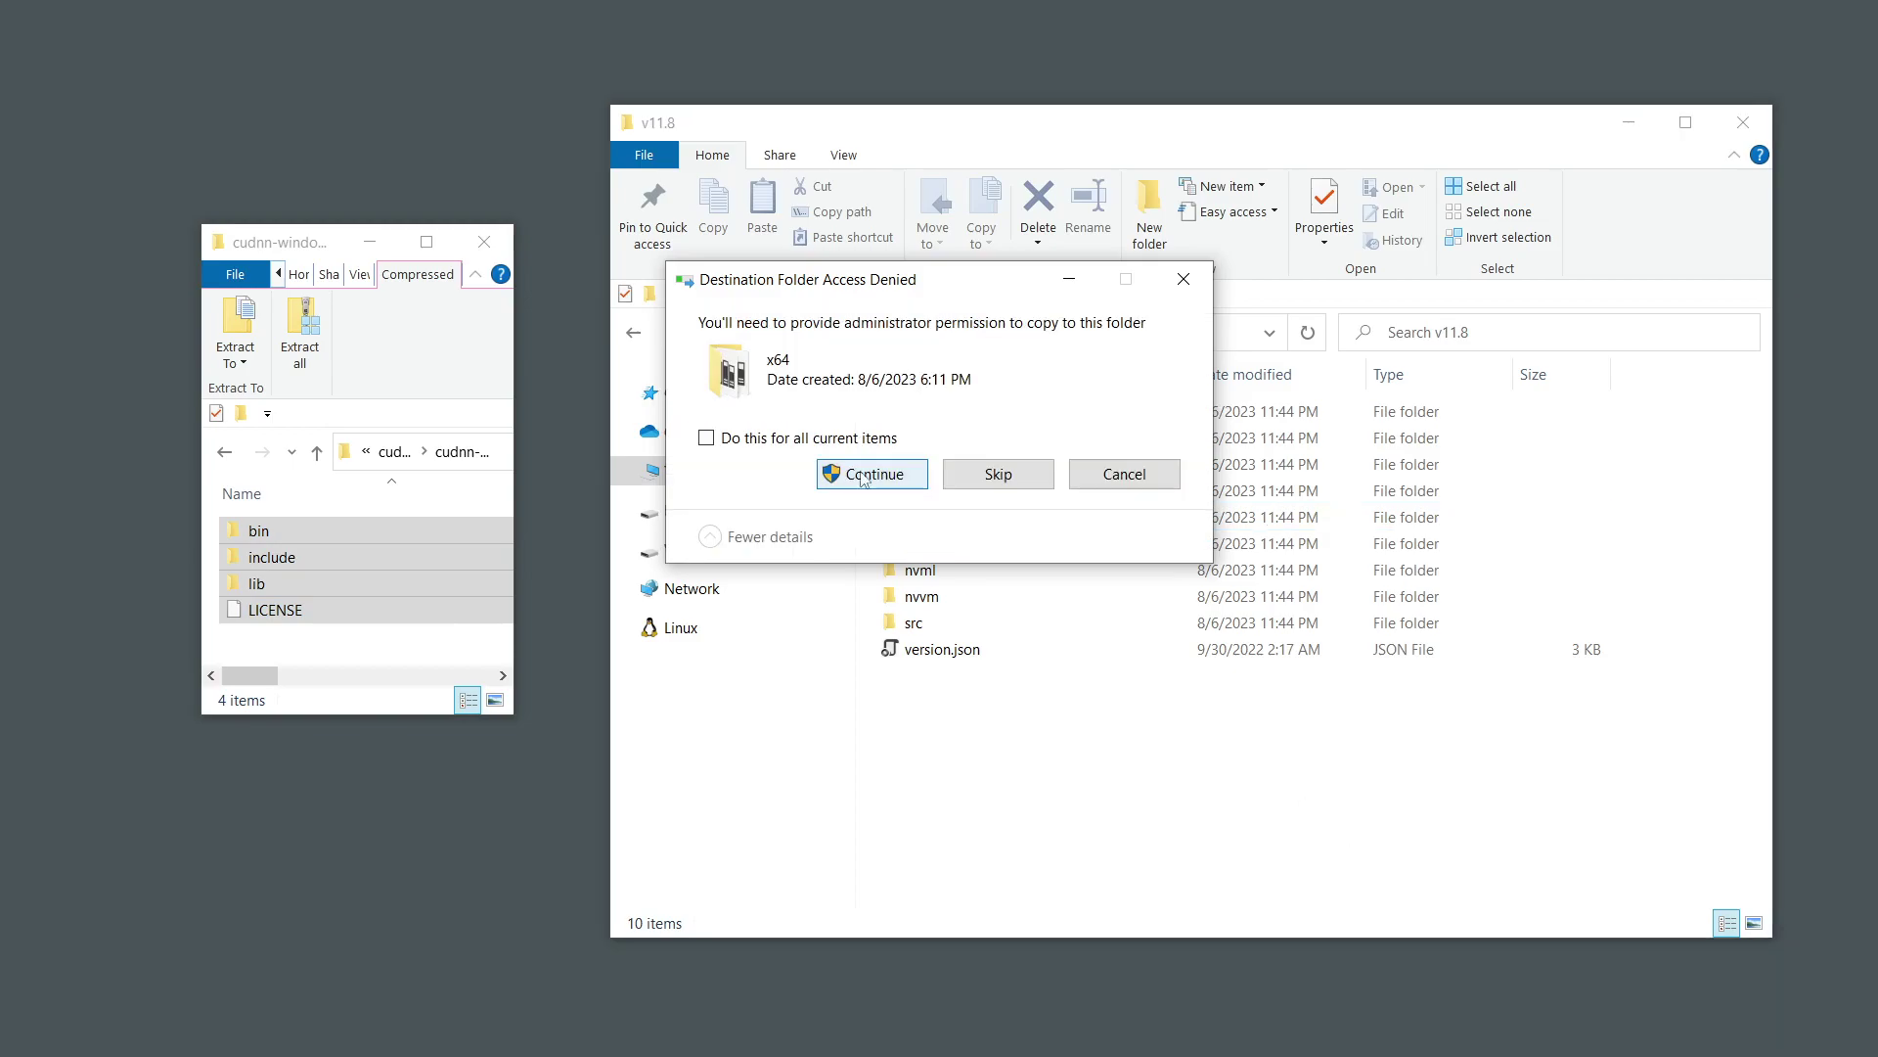
pyautogui.click(740, 440)
pyautogui.click(861, 477)
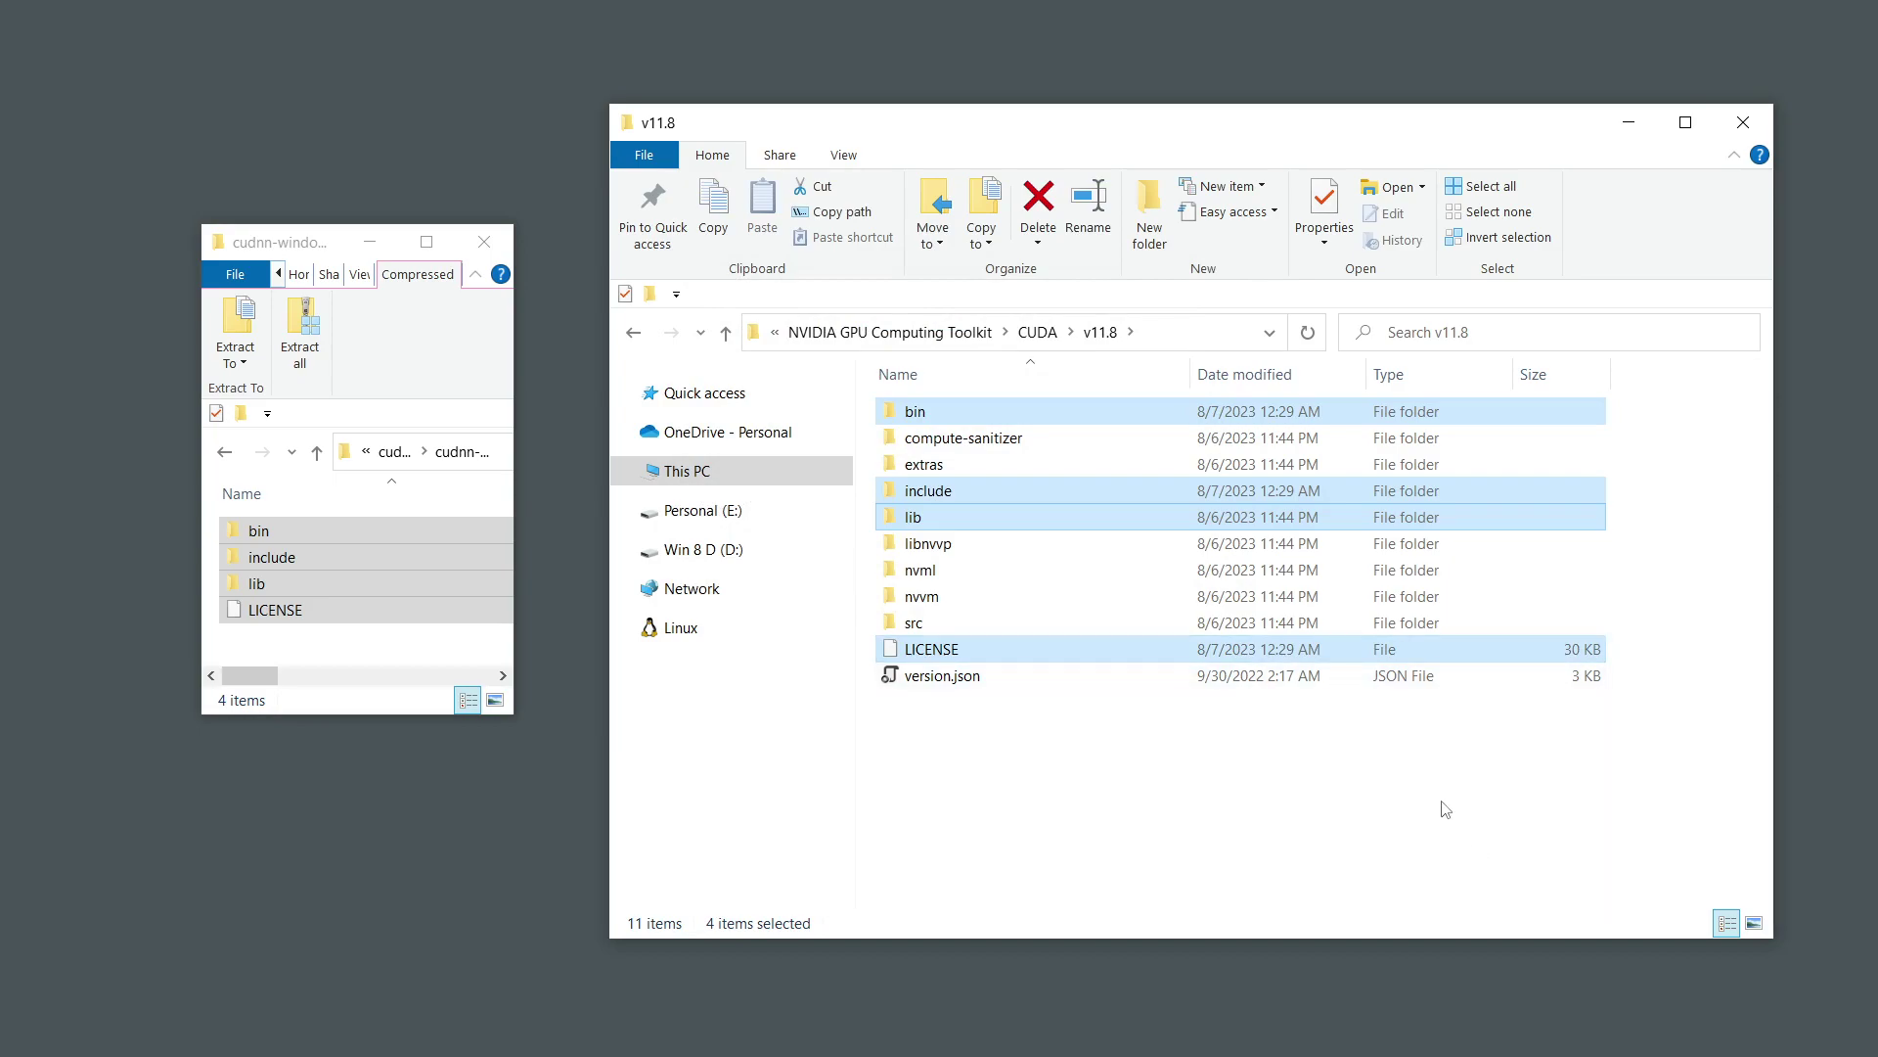
pyautogui.click(1461, 865)
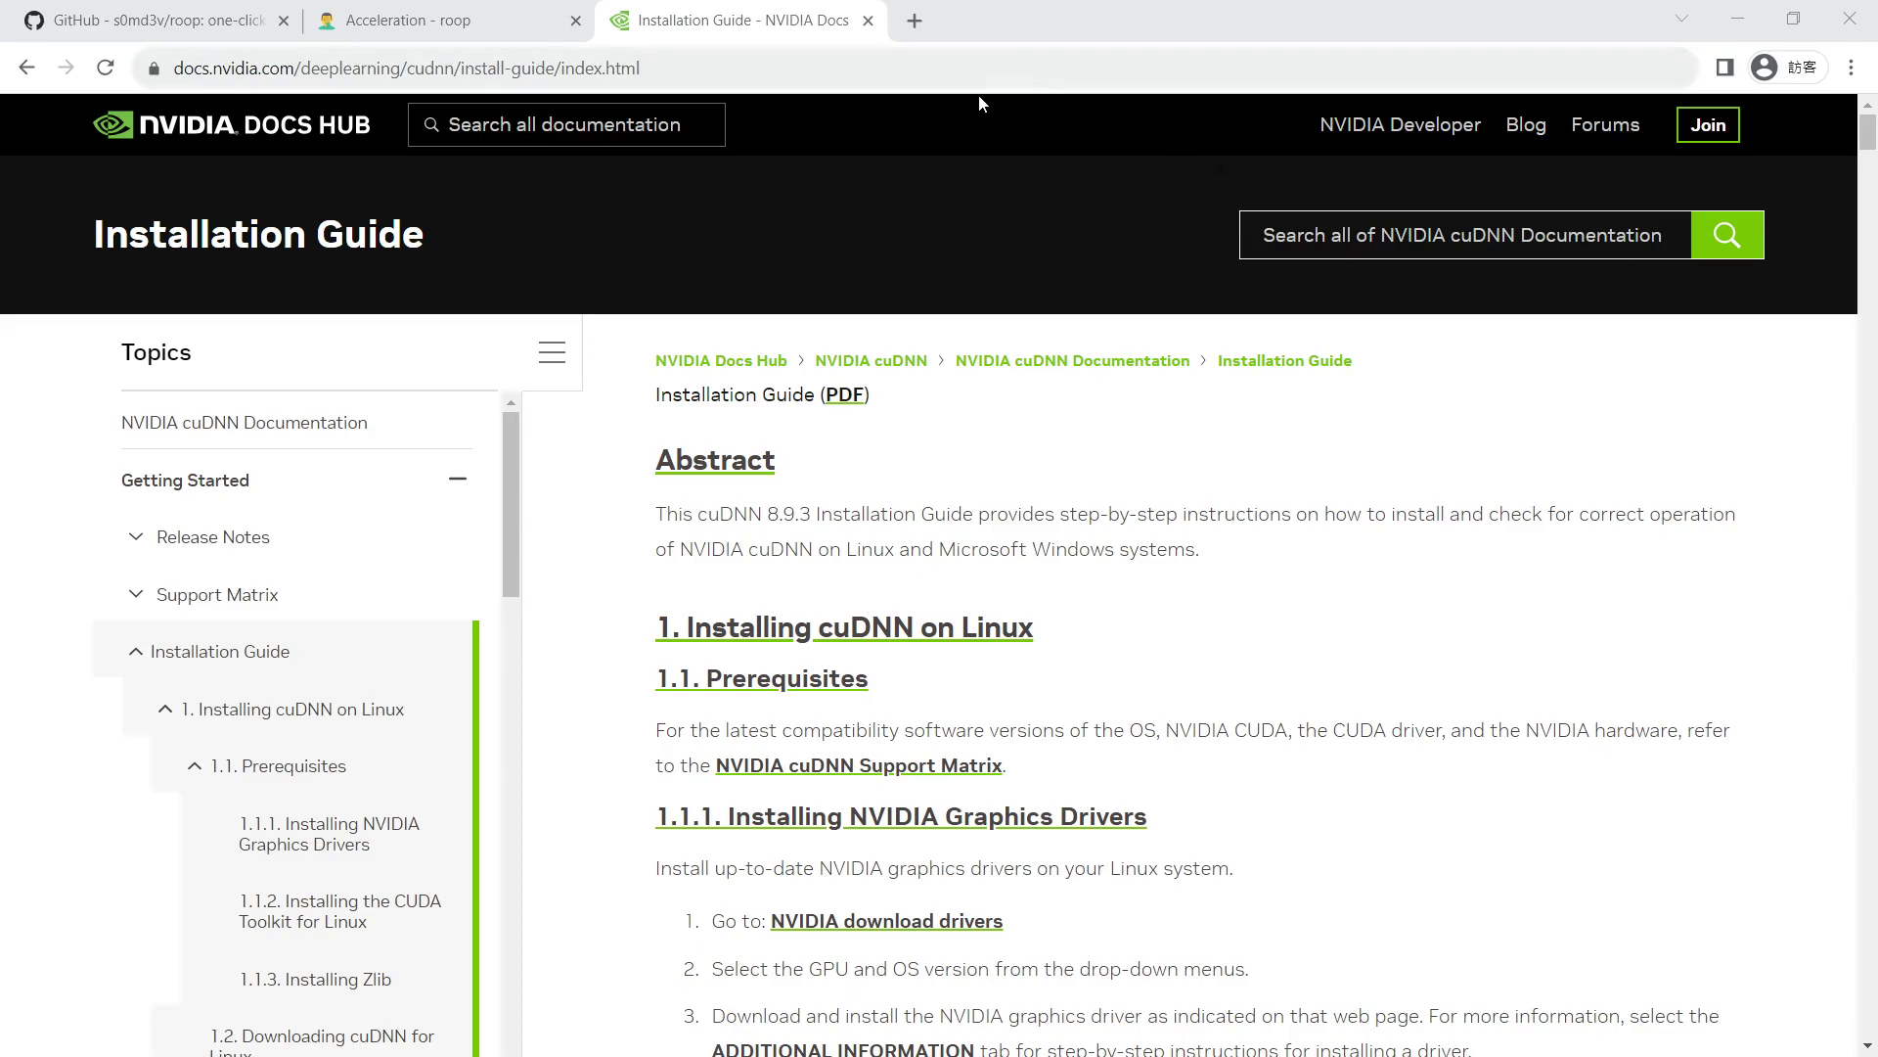
# - Switch to Chrome, search the cuDNN Installation Guide for "Installing Zlib" and read the zlib download instruction in its Windows section
pyautogui.click(974, 67)
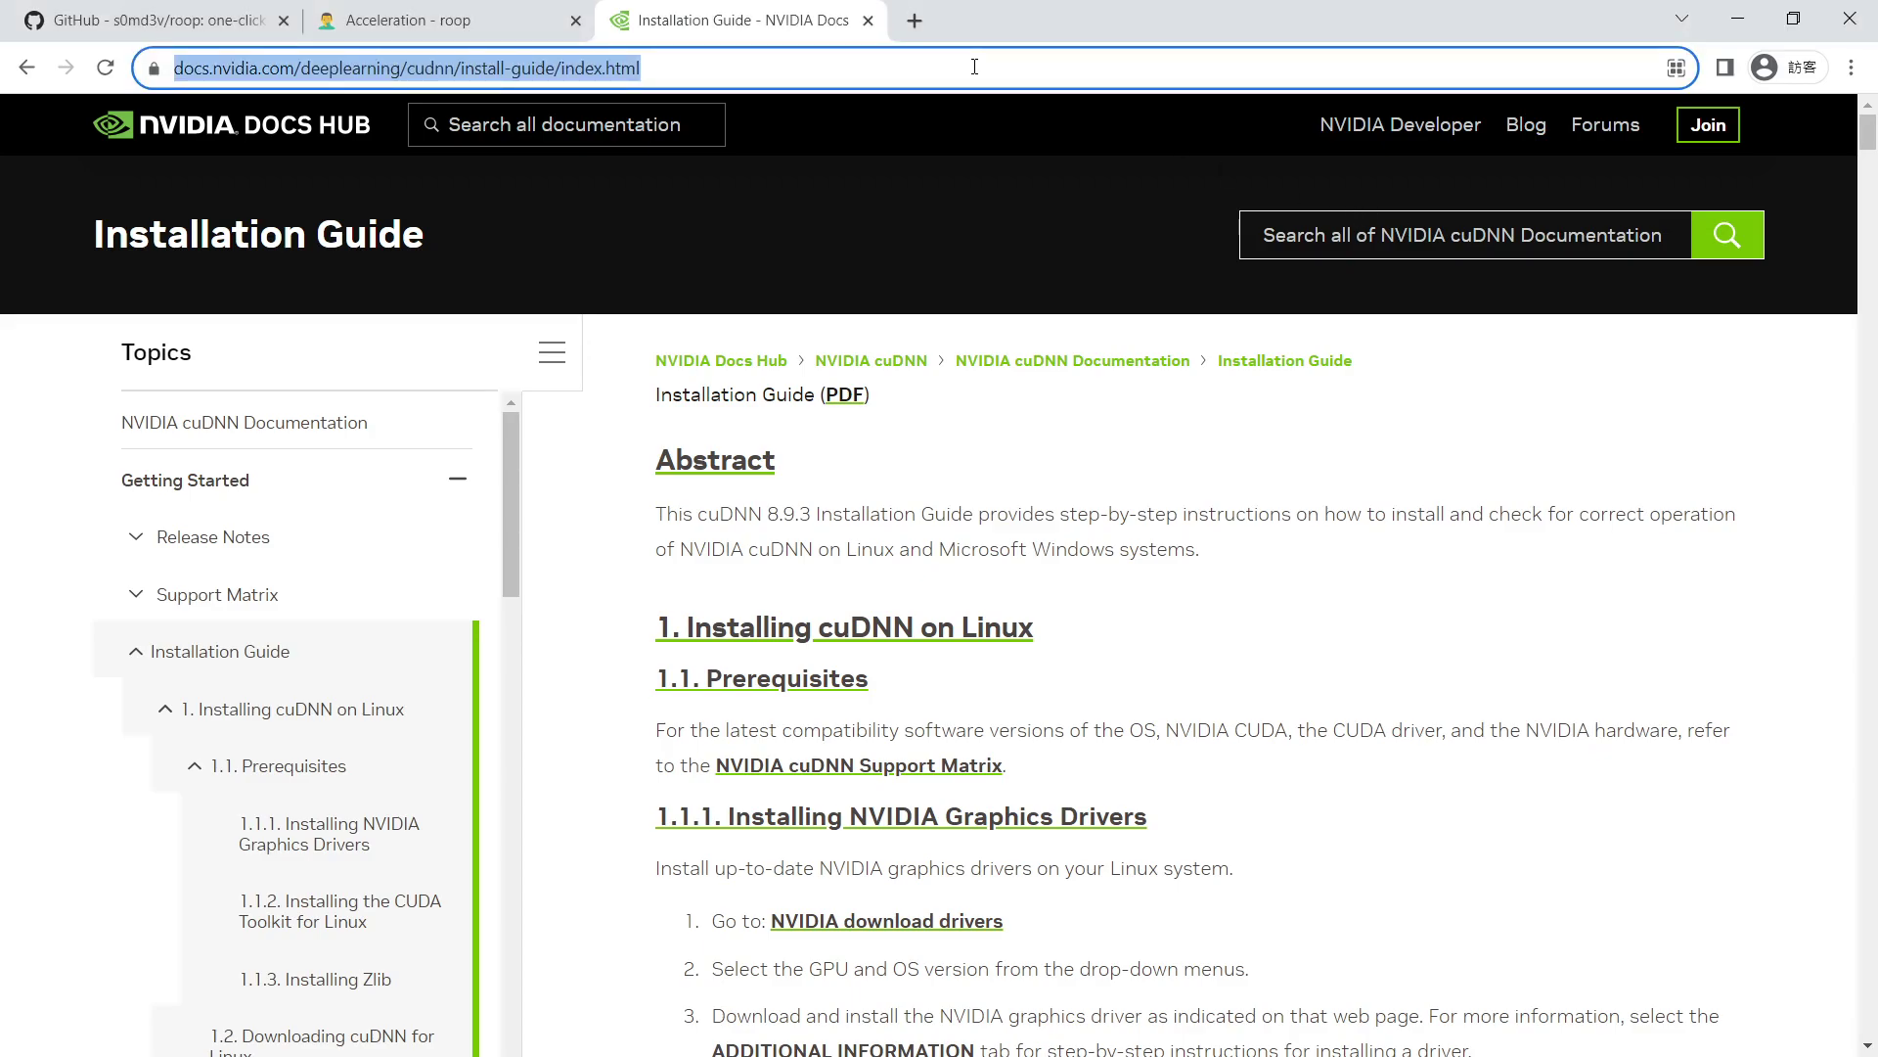
pyautogui.hotkey('ctrl', 'f')
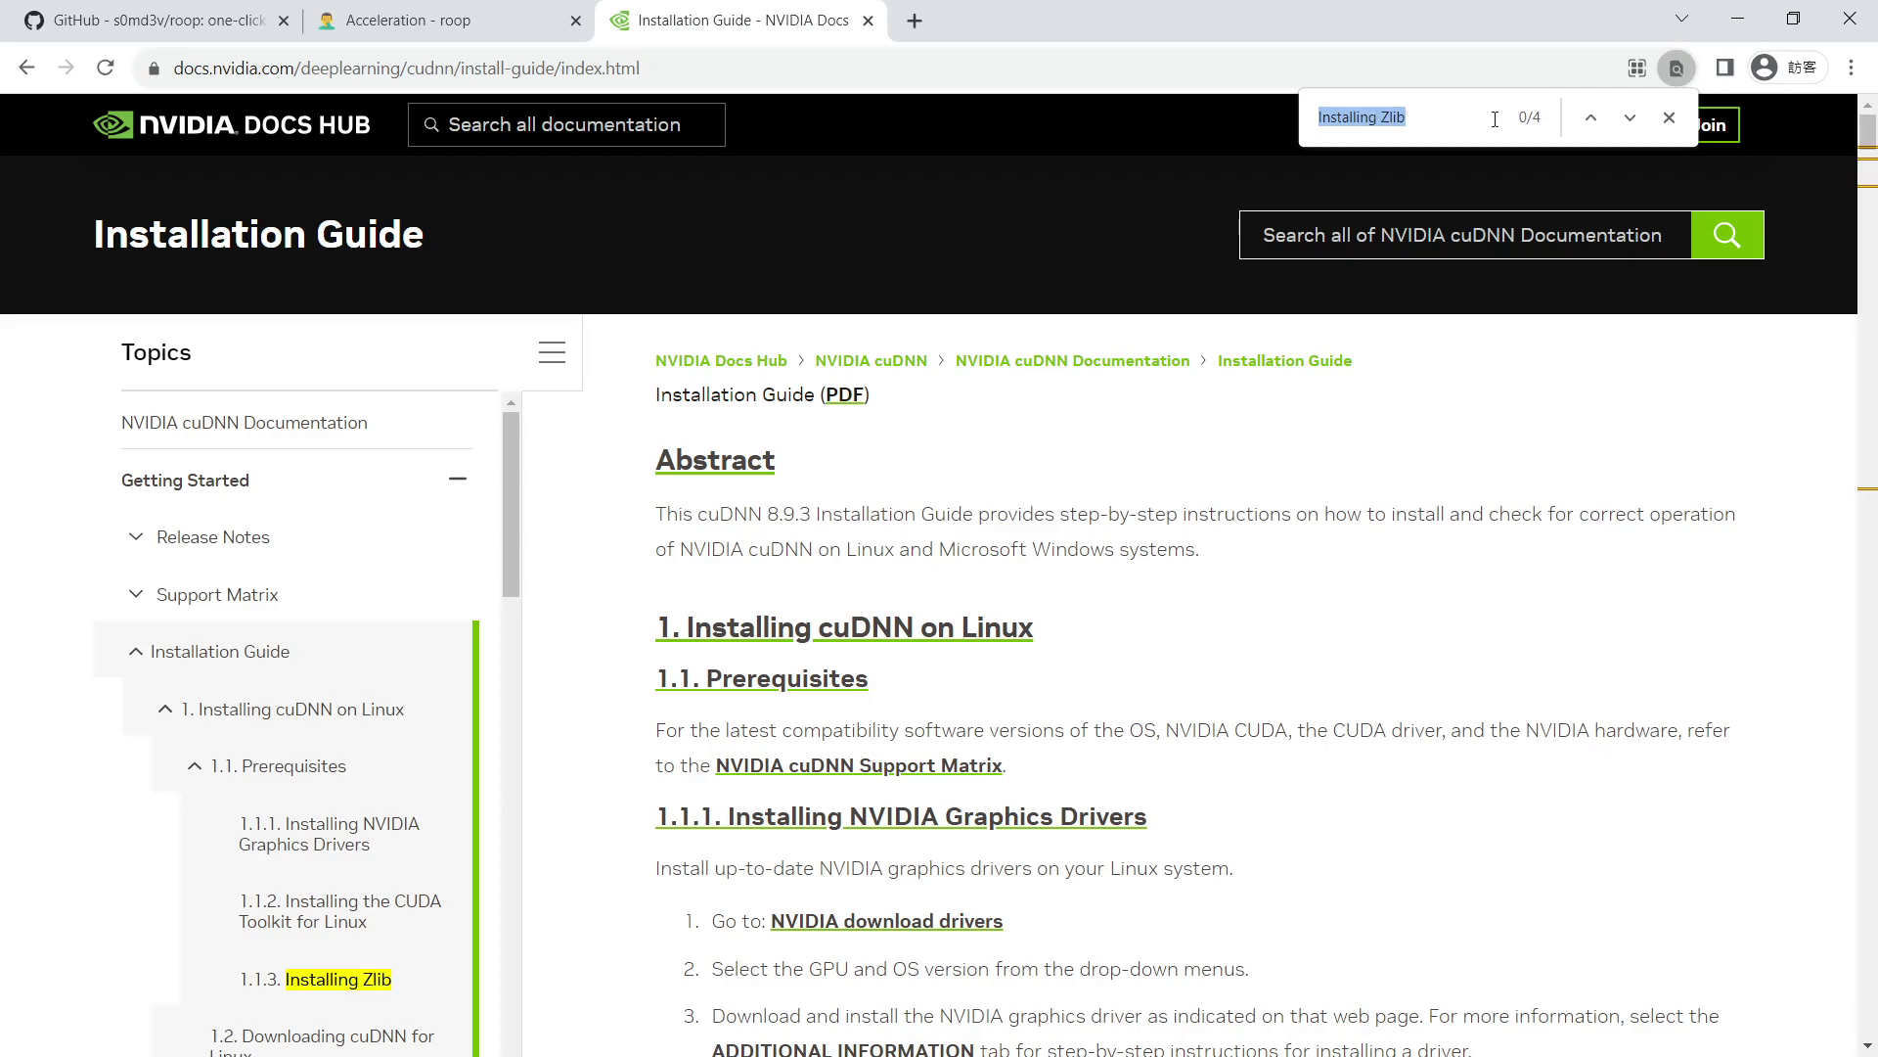
pyautogui.click(1630, 117)
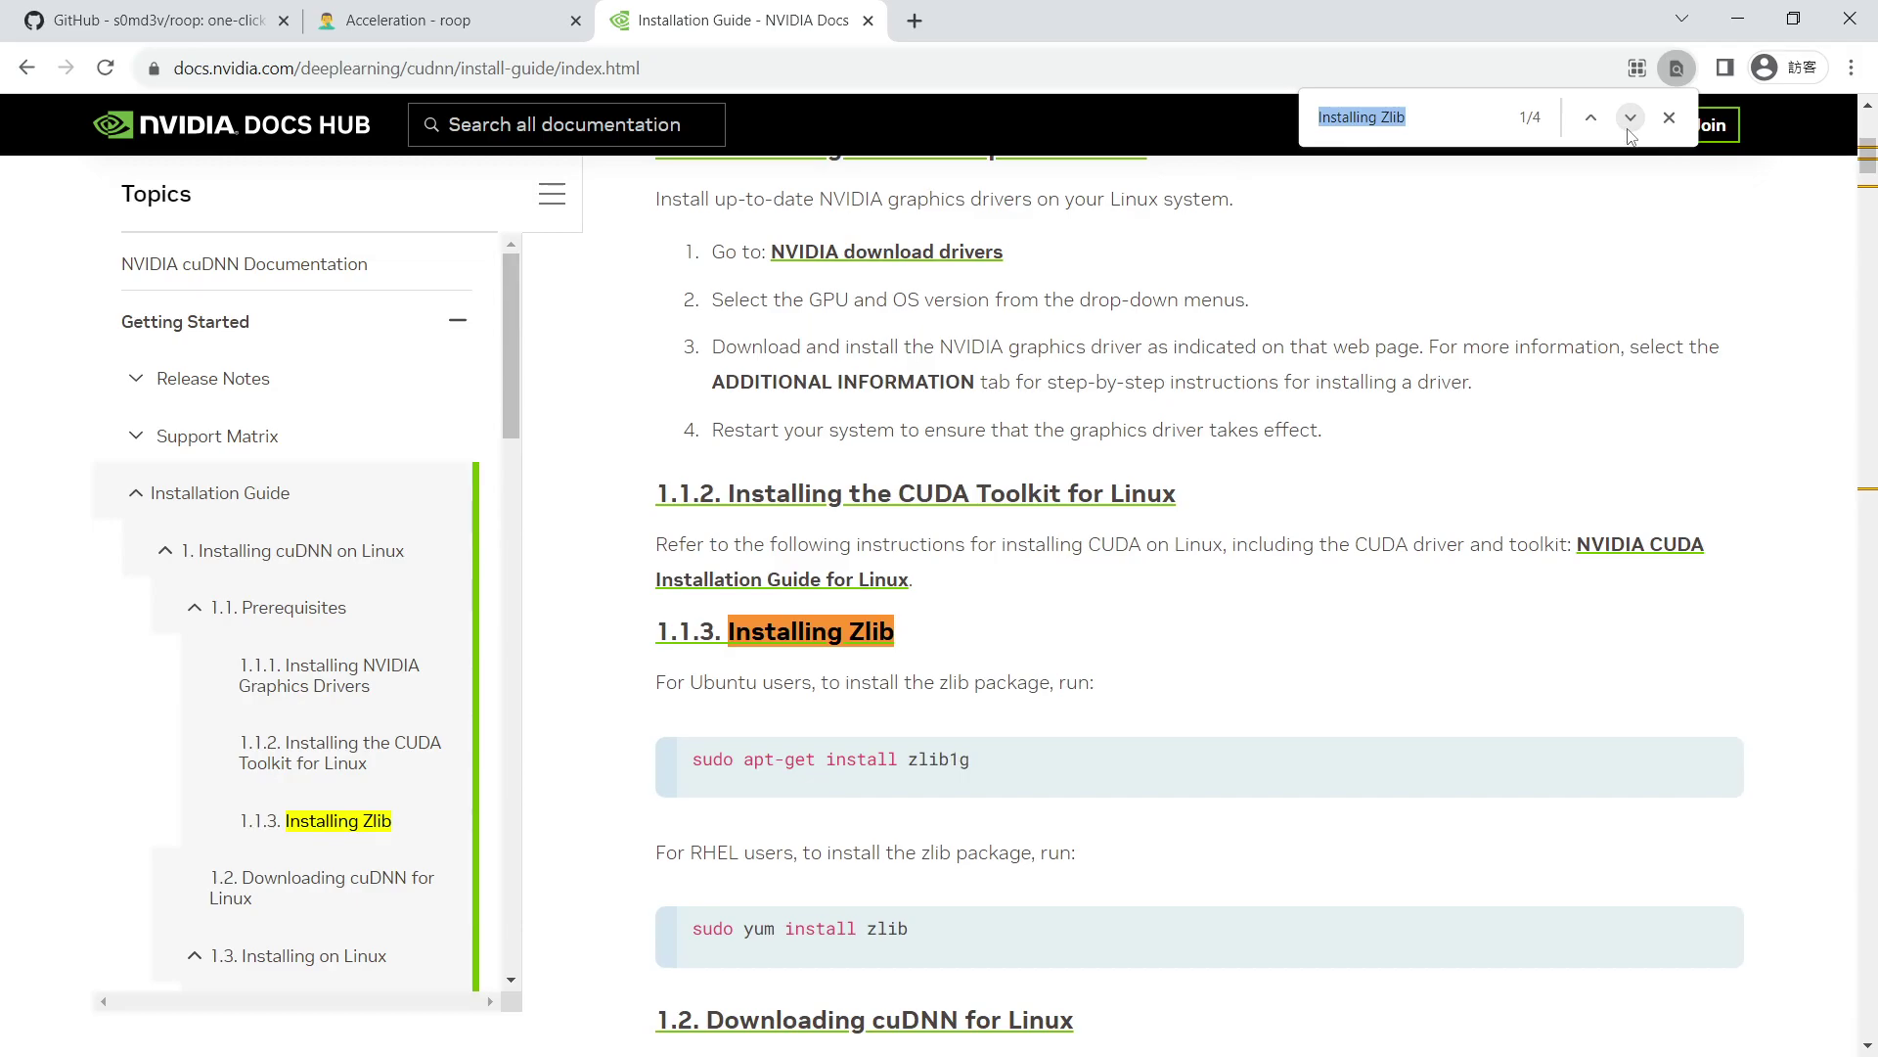
pyautogui.click(1630, 120)
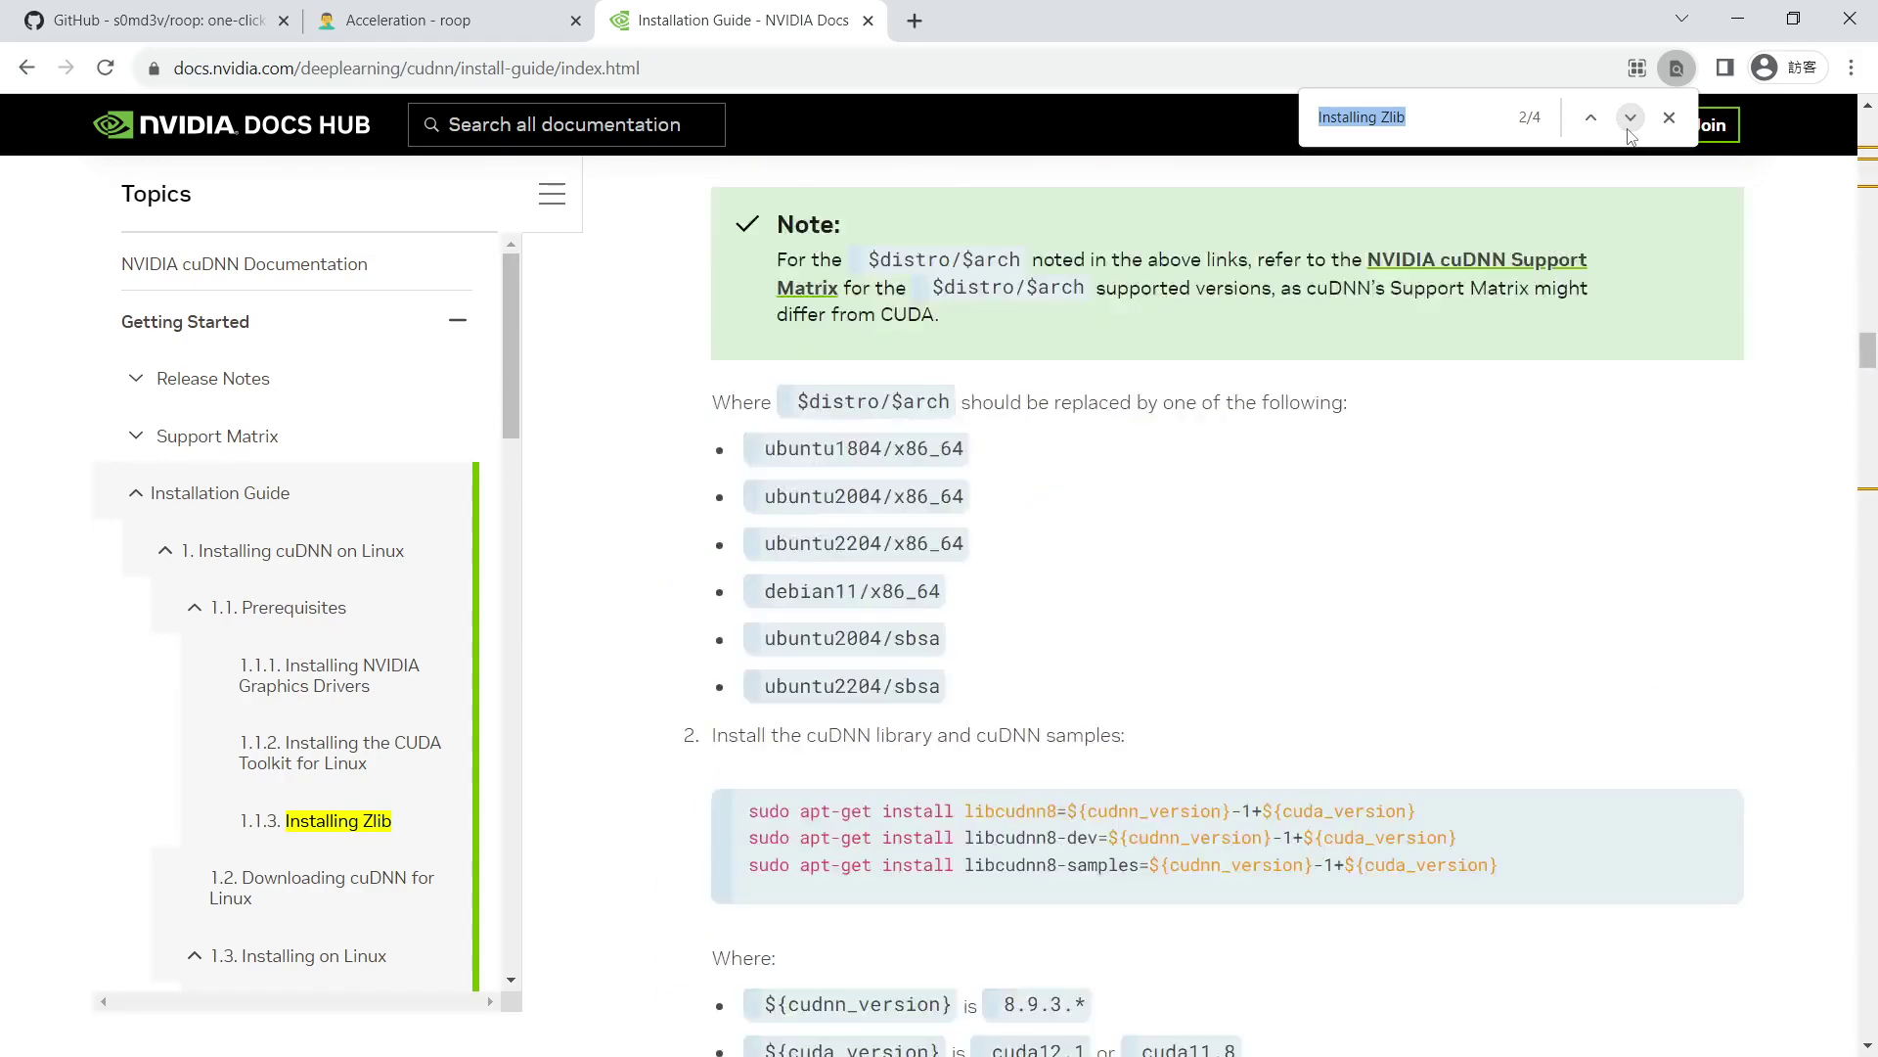
pyautogui.click(1669, 117)
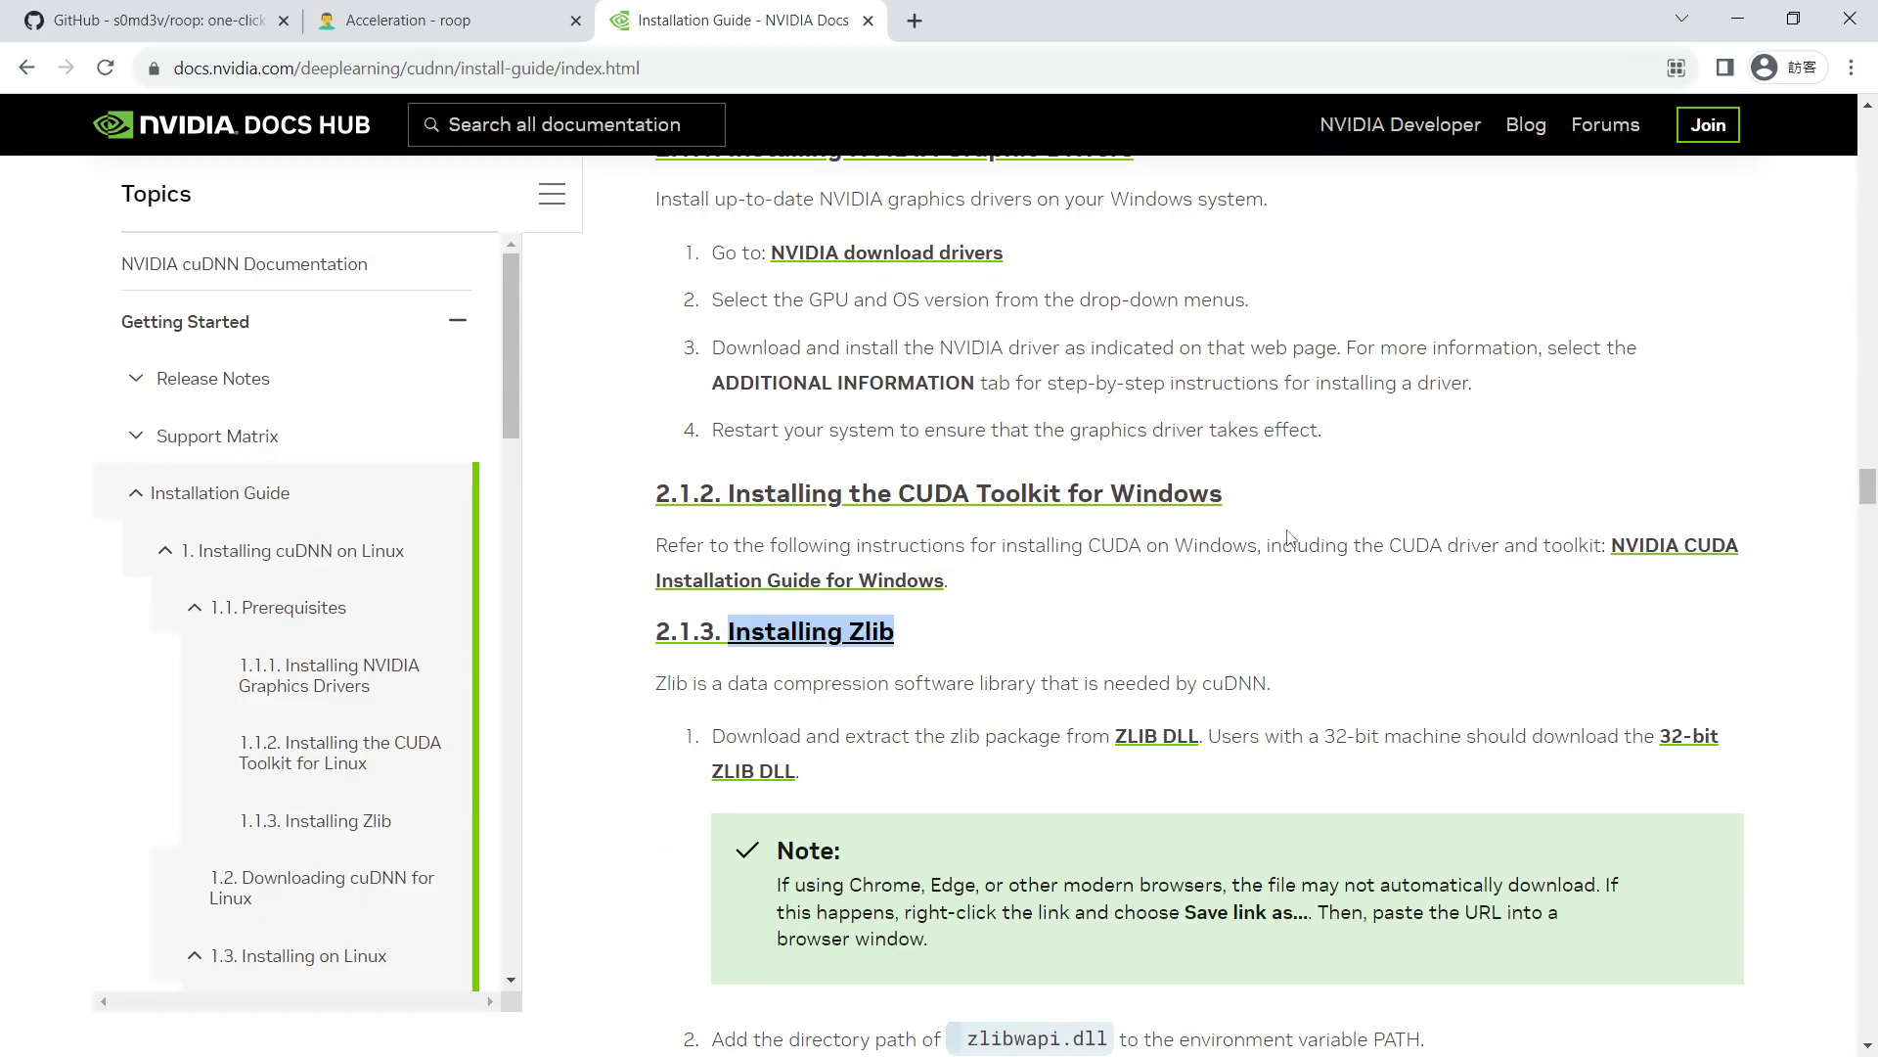
pyautogui.moveTo(1287, 489); pyautogui.dragTo(1064, 497)
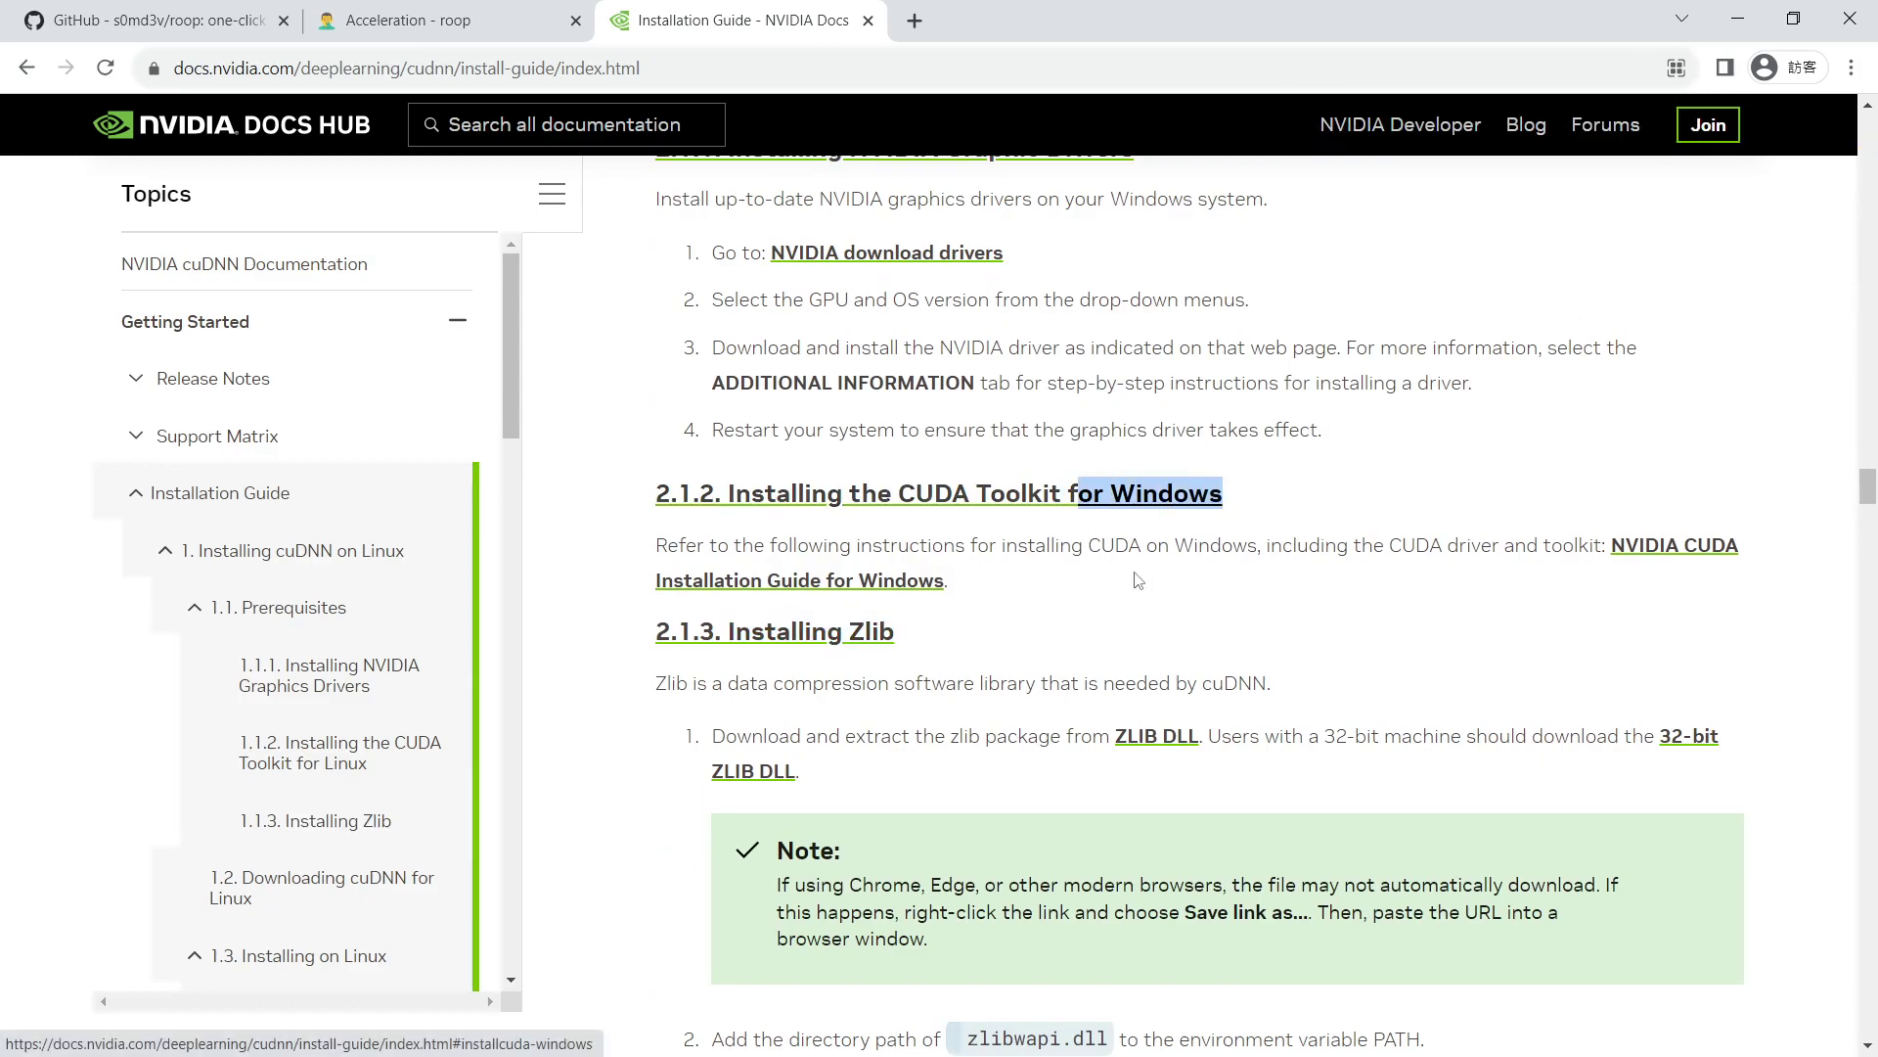
pyautogui.click(1155, 602)
pyautogui.scroll(-1, 981, 650)
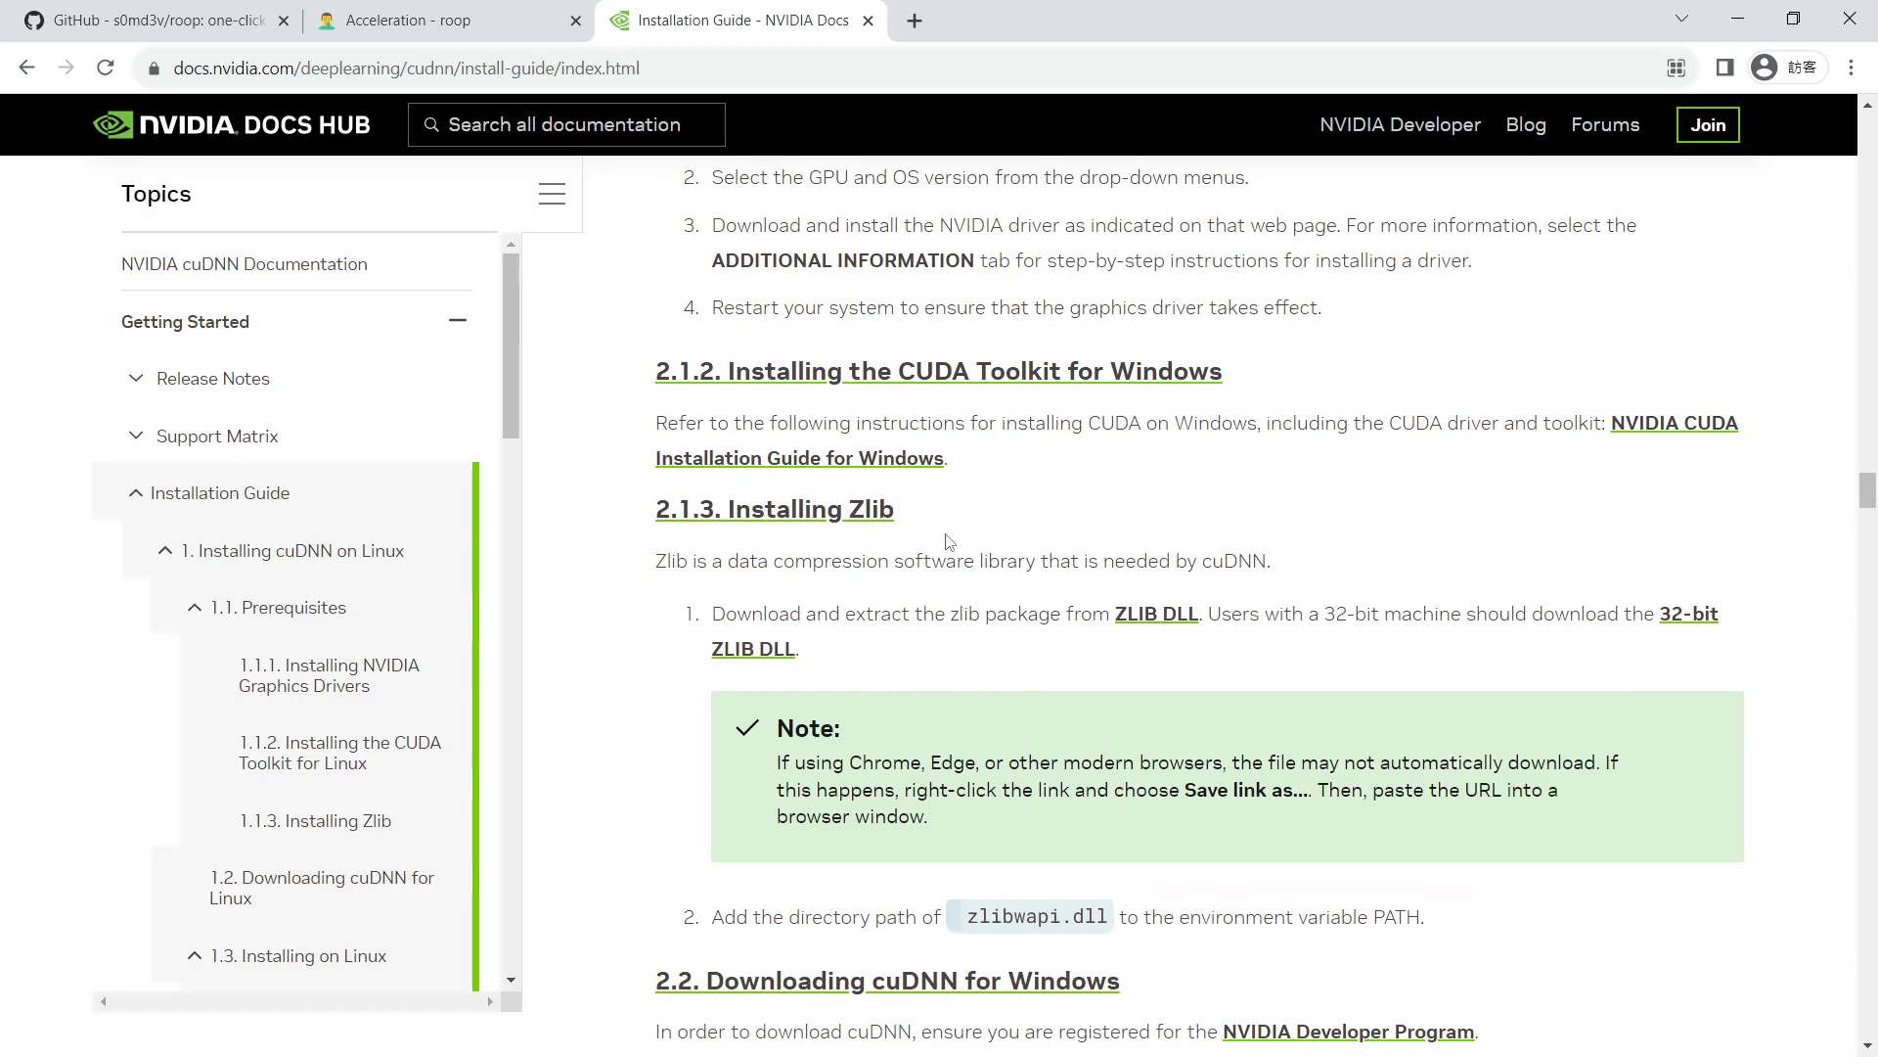
pyautogui.moveTo(707, 618); pyautogui.dragTo(1229, 616)
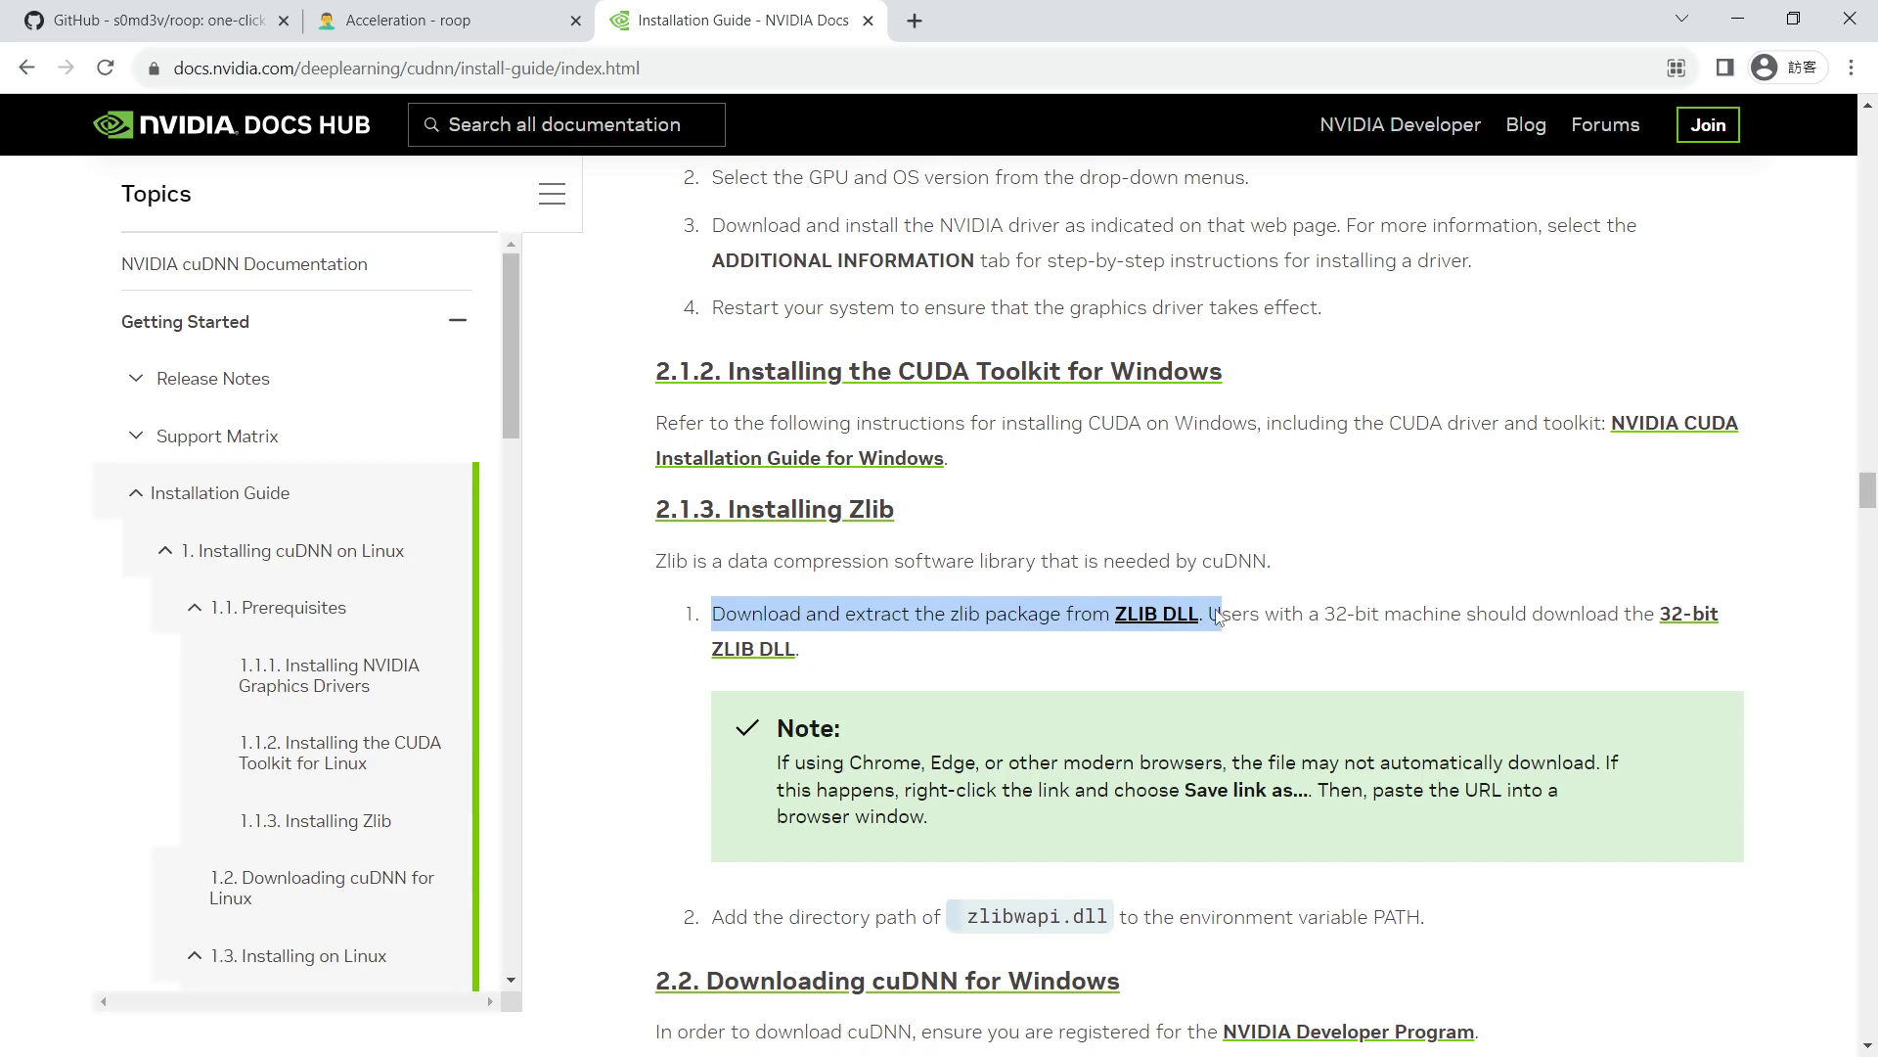
pyautogui.click(1218, 617)
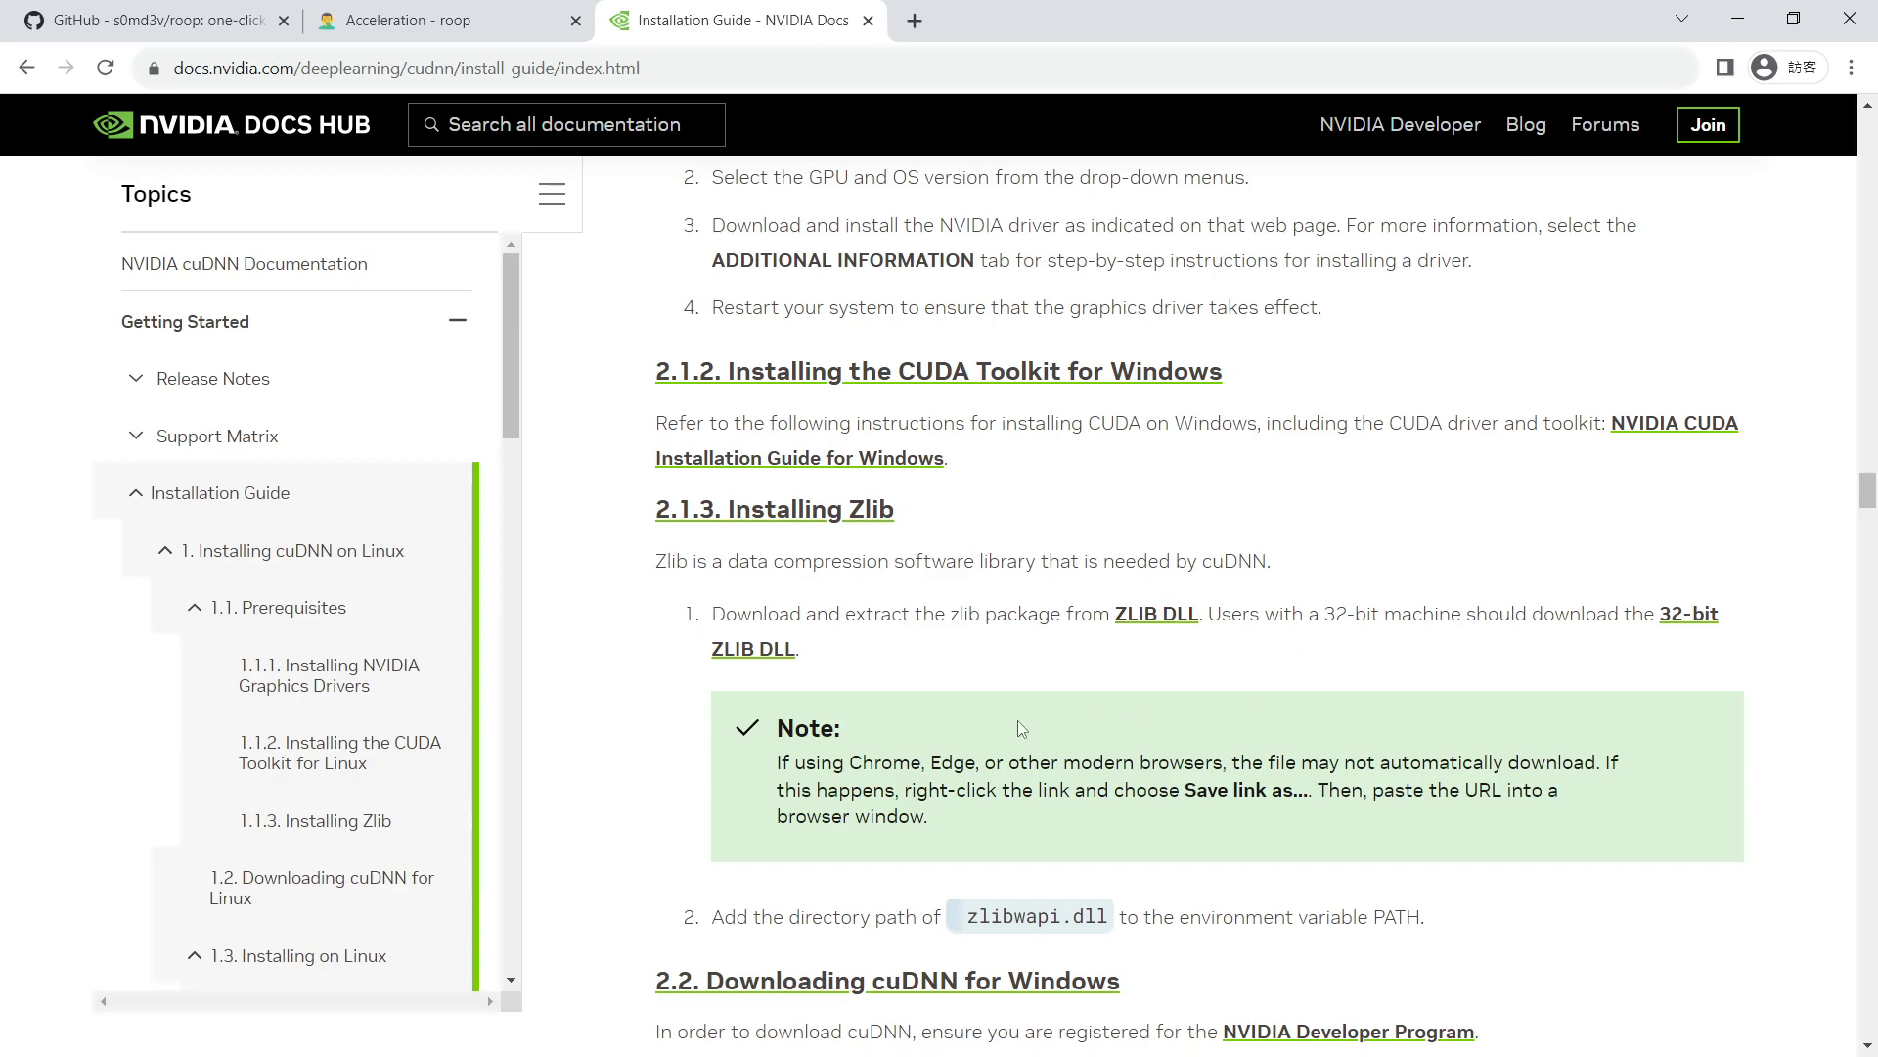
# - Copy the ZLIB DLL link address, open it in a new tab, and save zlib123dllx64.zip to Downloads
pyautogui.rightClick(1172, 616)
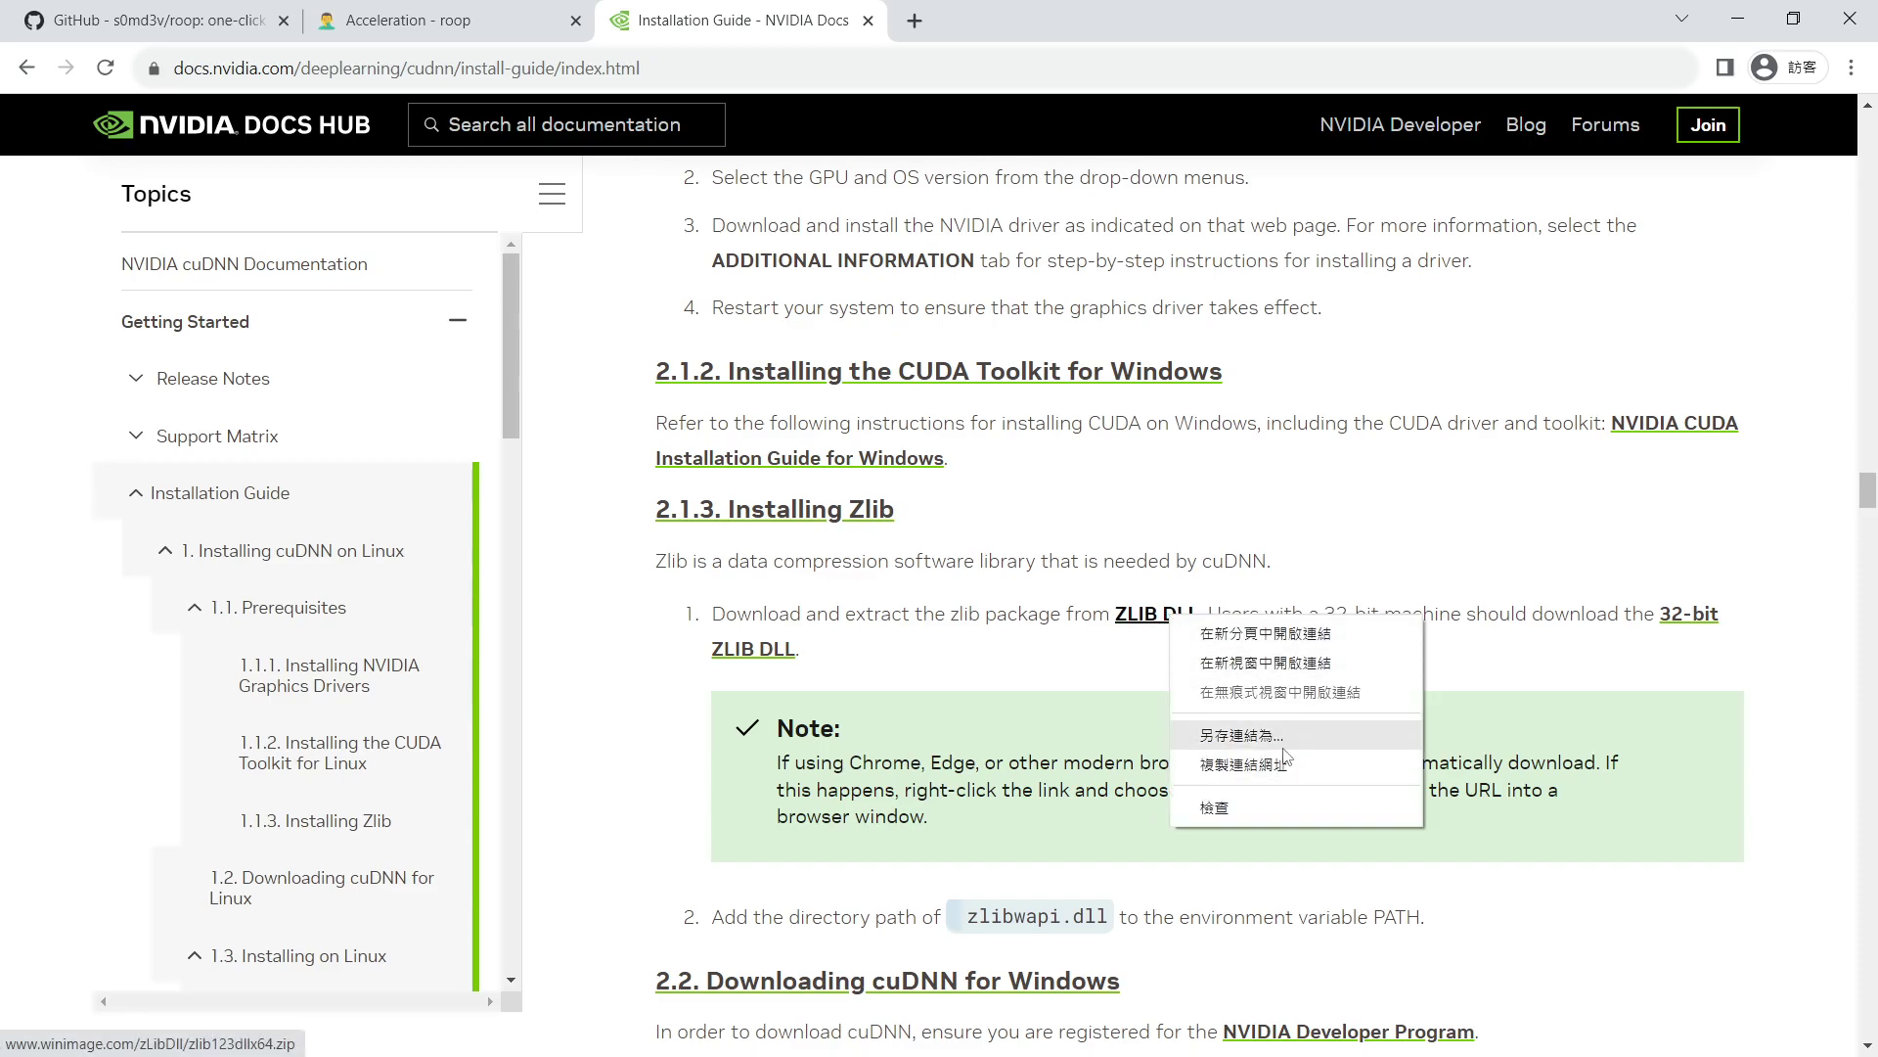
pyautogui.click(1368, 554)
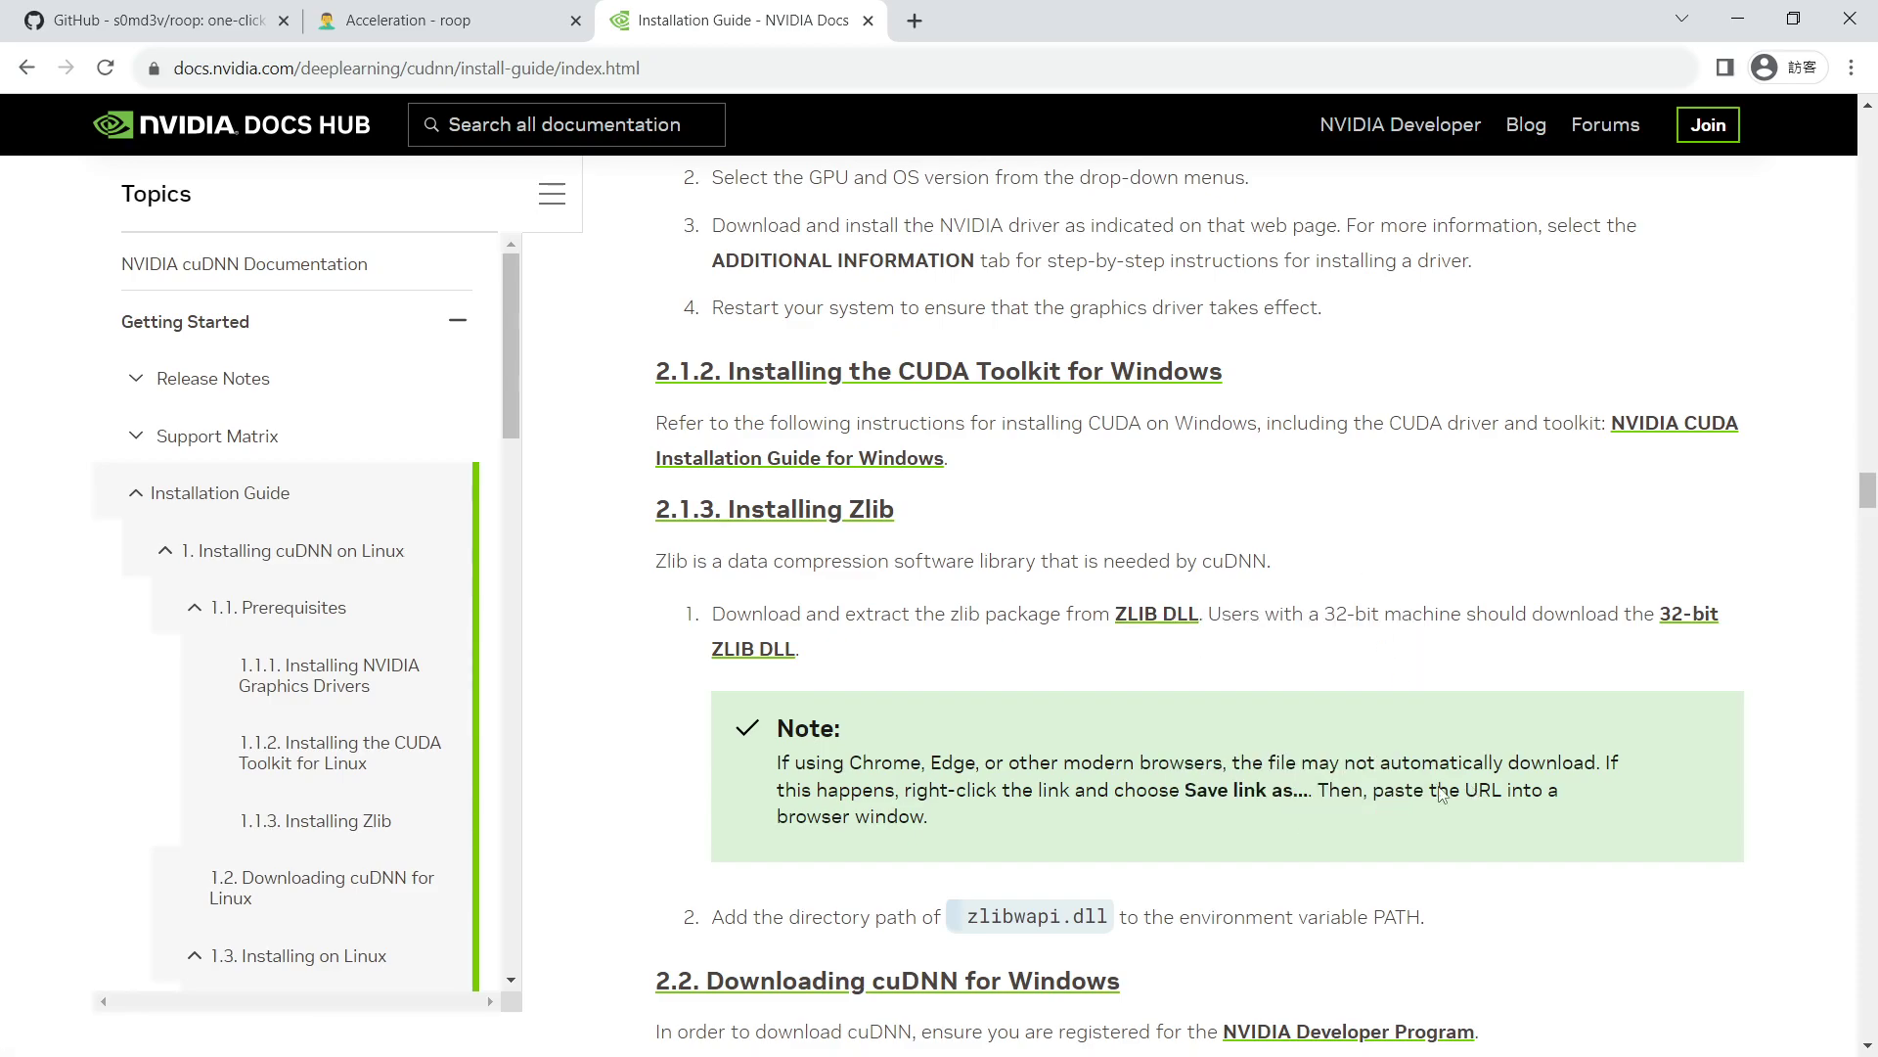
pyautogui.rightClick(1147, 624)
pyautogui.click(1245, 771)
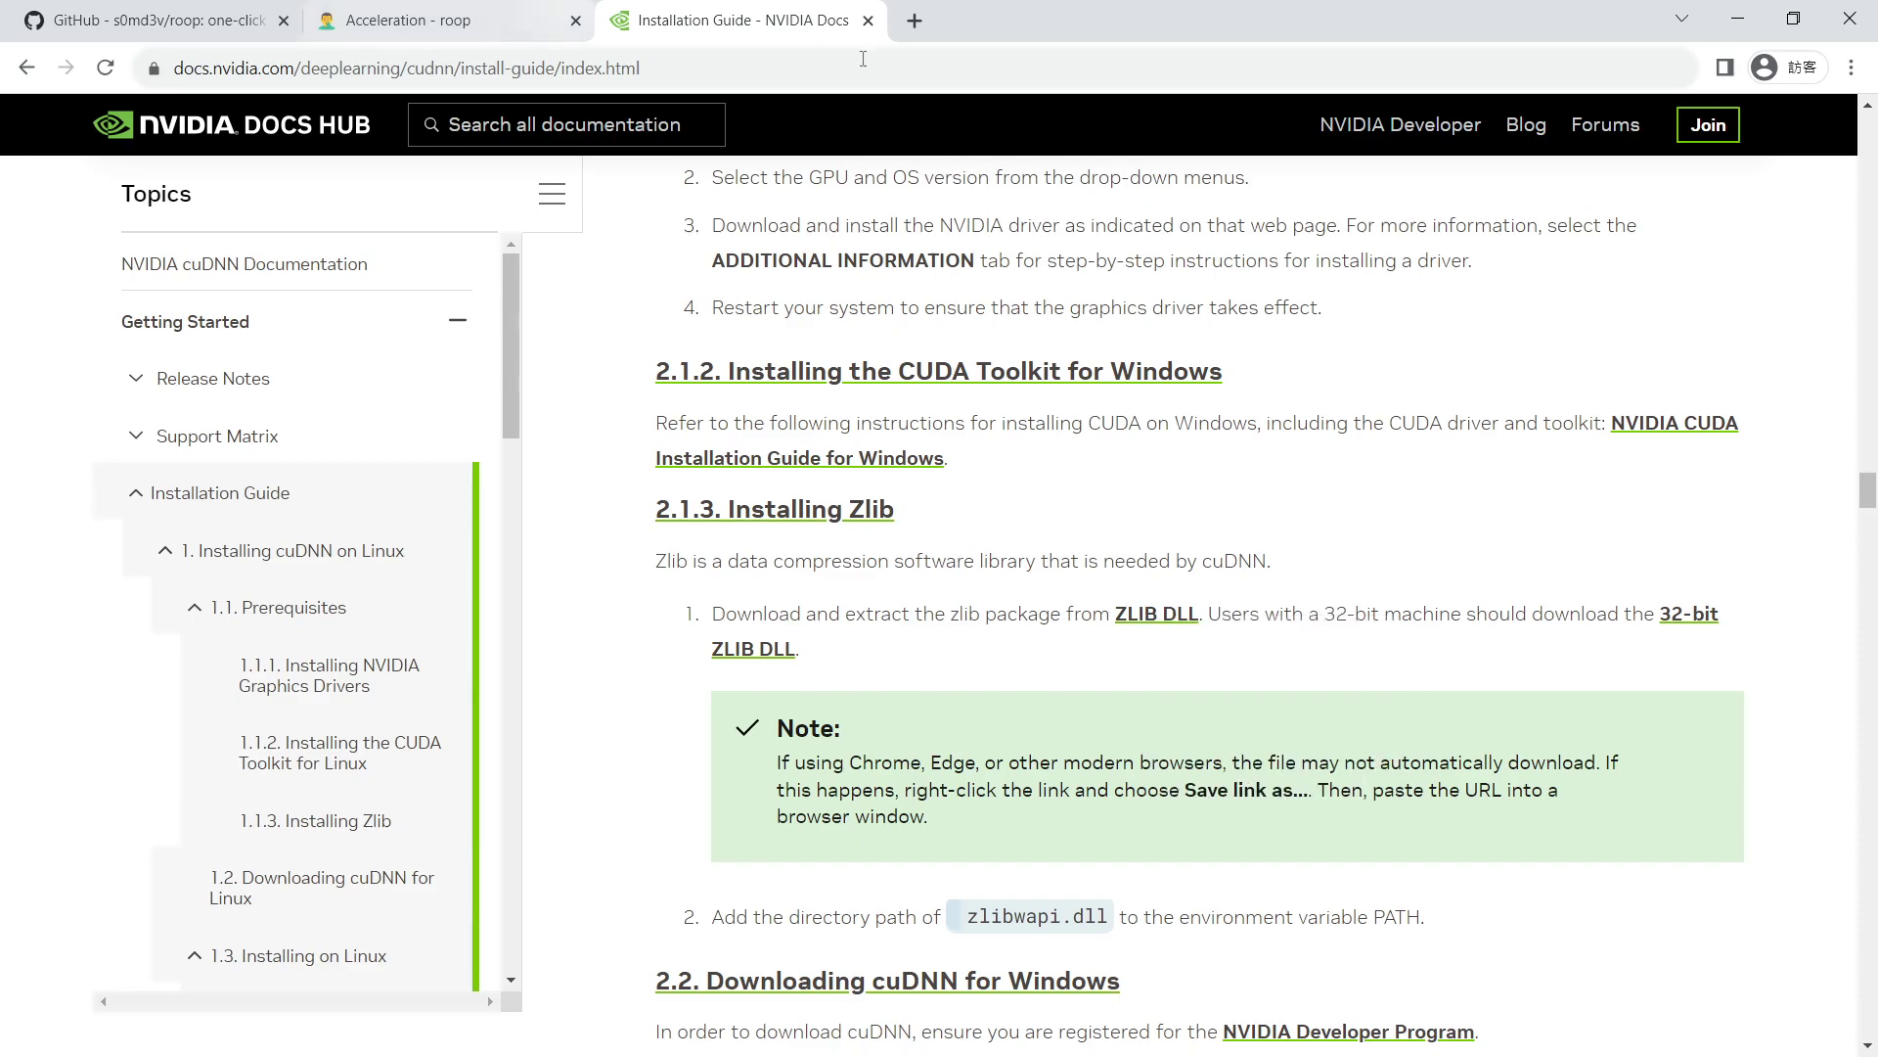
pyautogui.click(914, 21)
pyautogui.hotkey('ctrl', 'v')
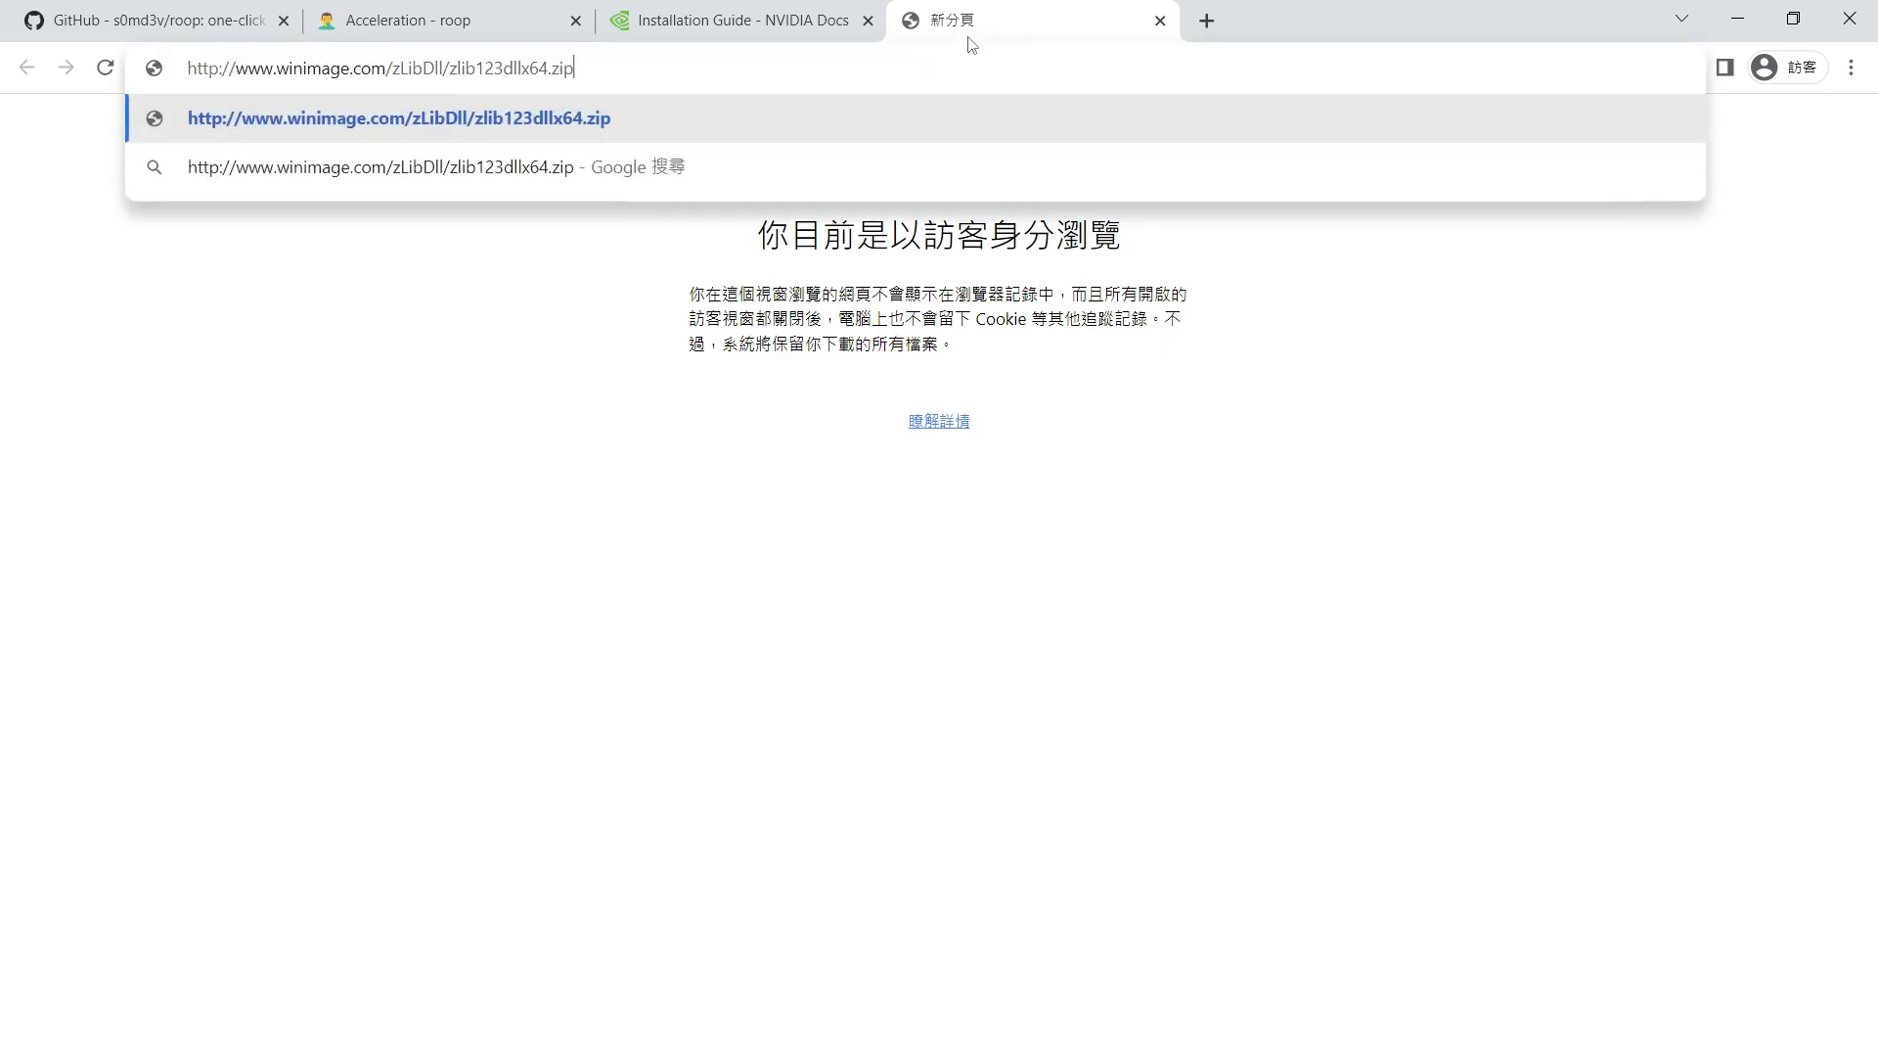
pyautogui.press('Return')
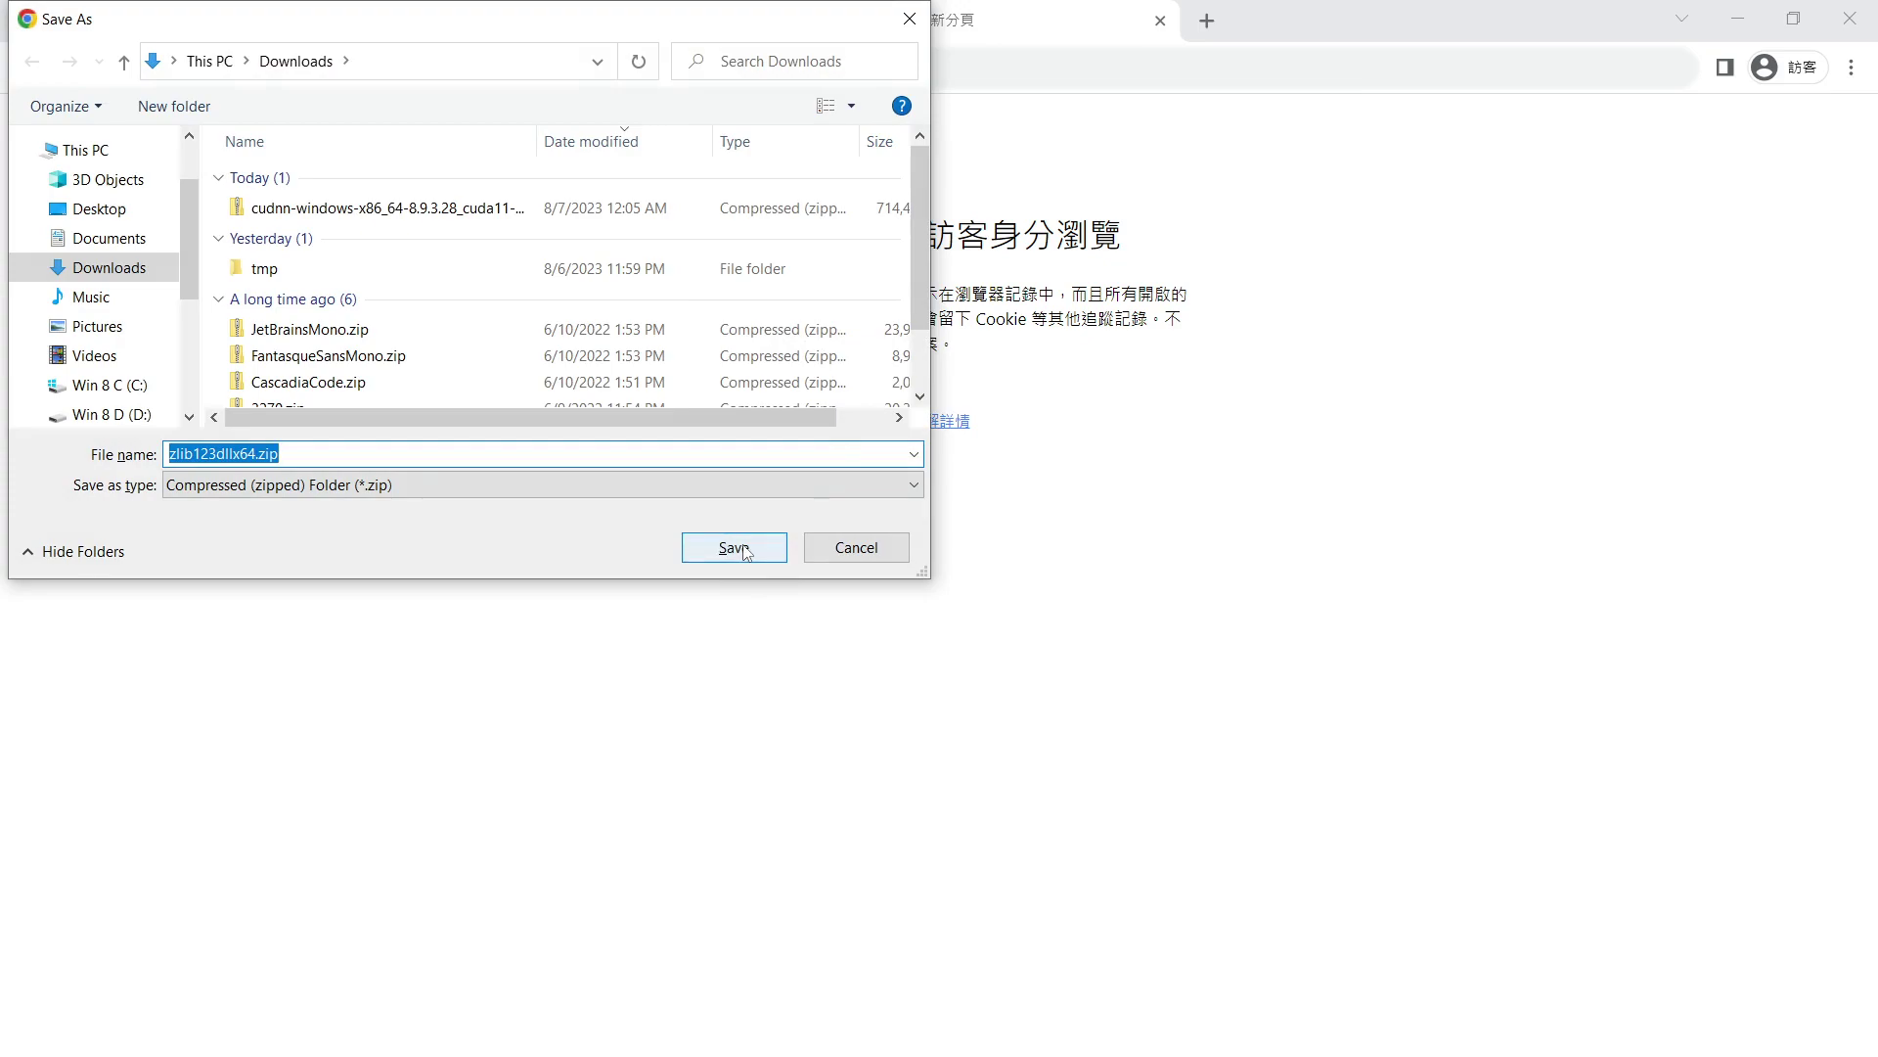
pyautogui.click(745, 553)
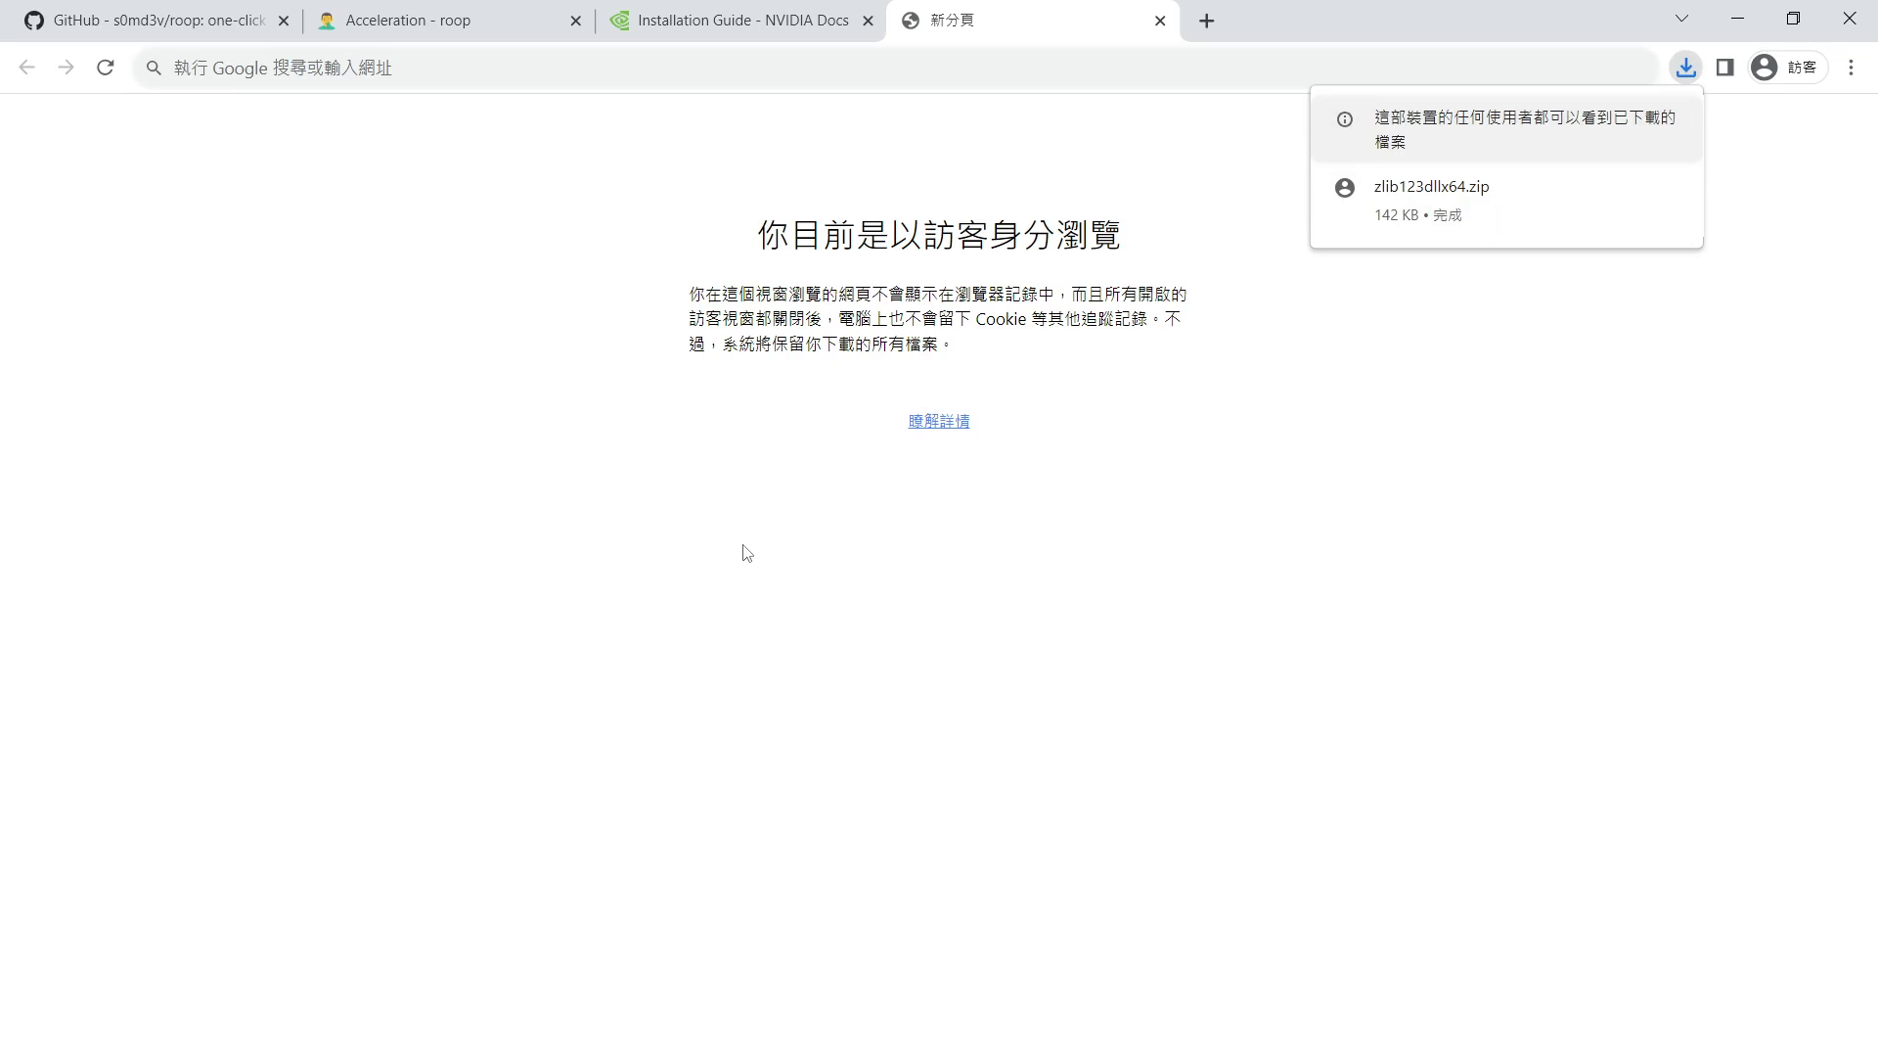
pyautogui.click(1158, 19)
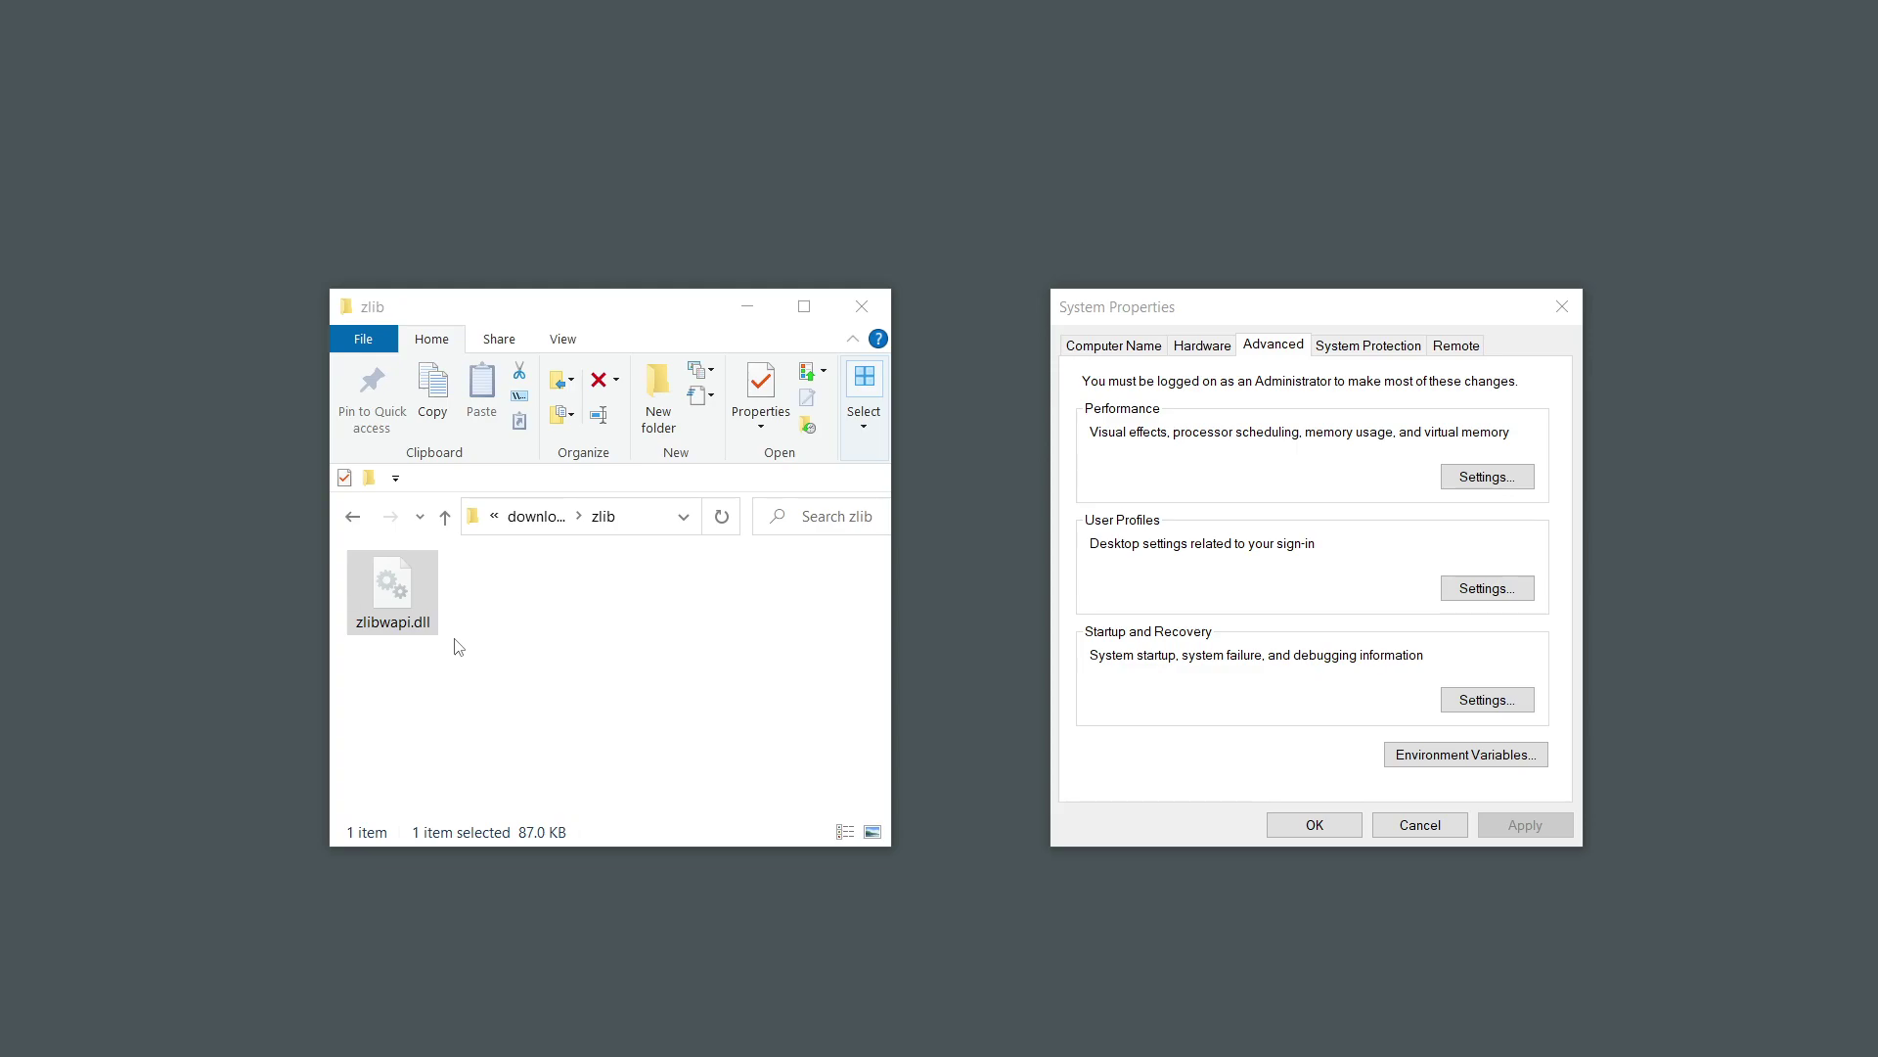
# - Copy the full path of the zlib folder that contains zlibwapi.dll
pyautogui.click(651, 528)
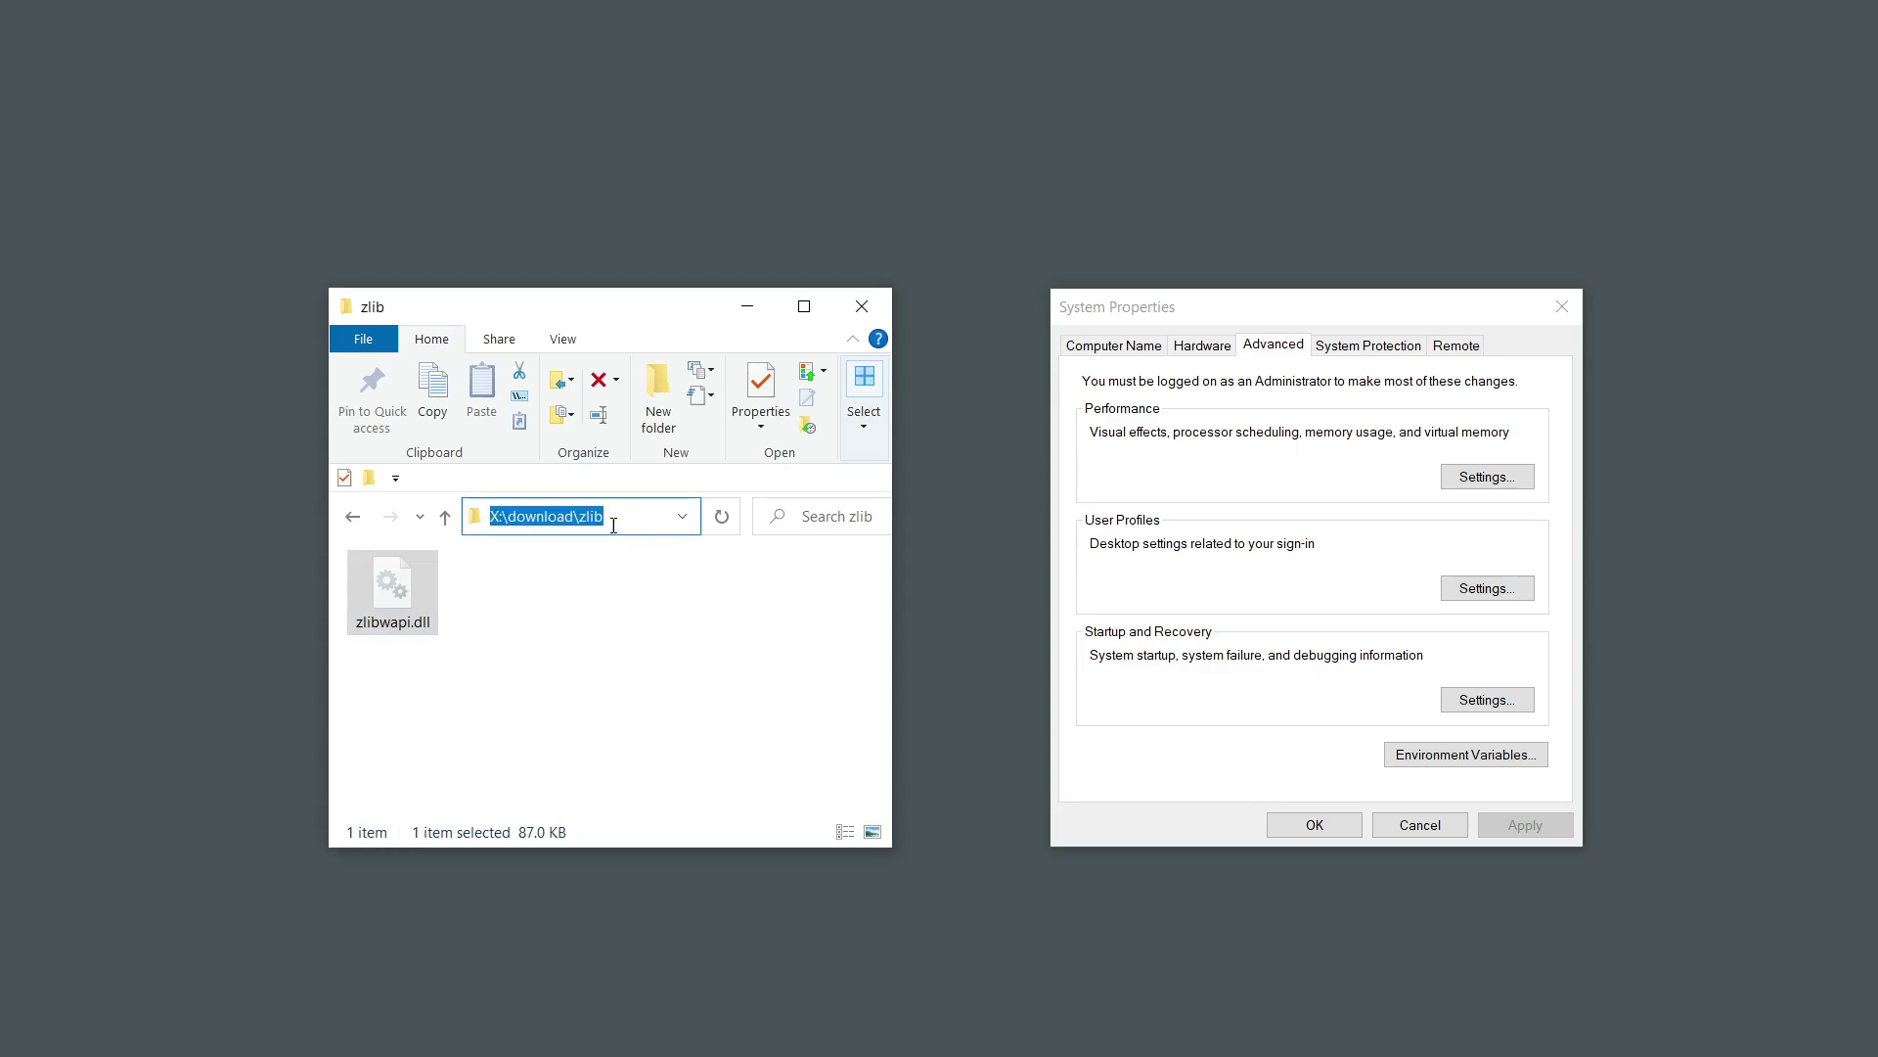
pyautogui.hotkey('shift', 'F10')
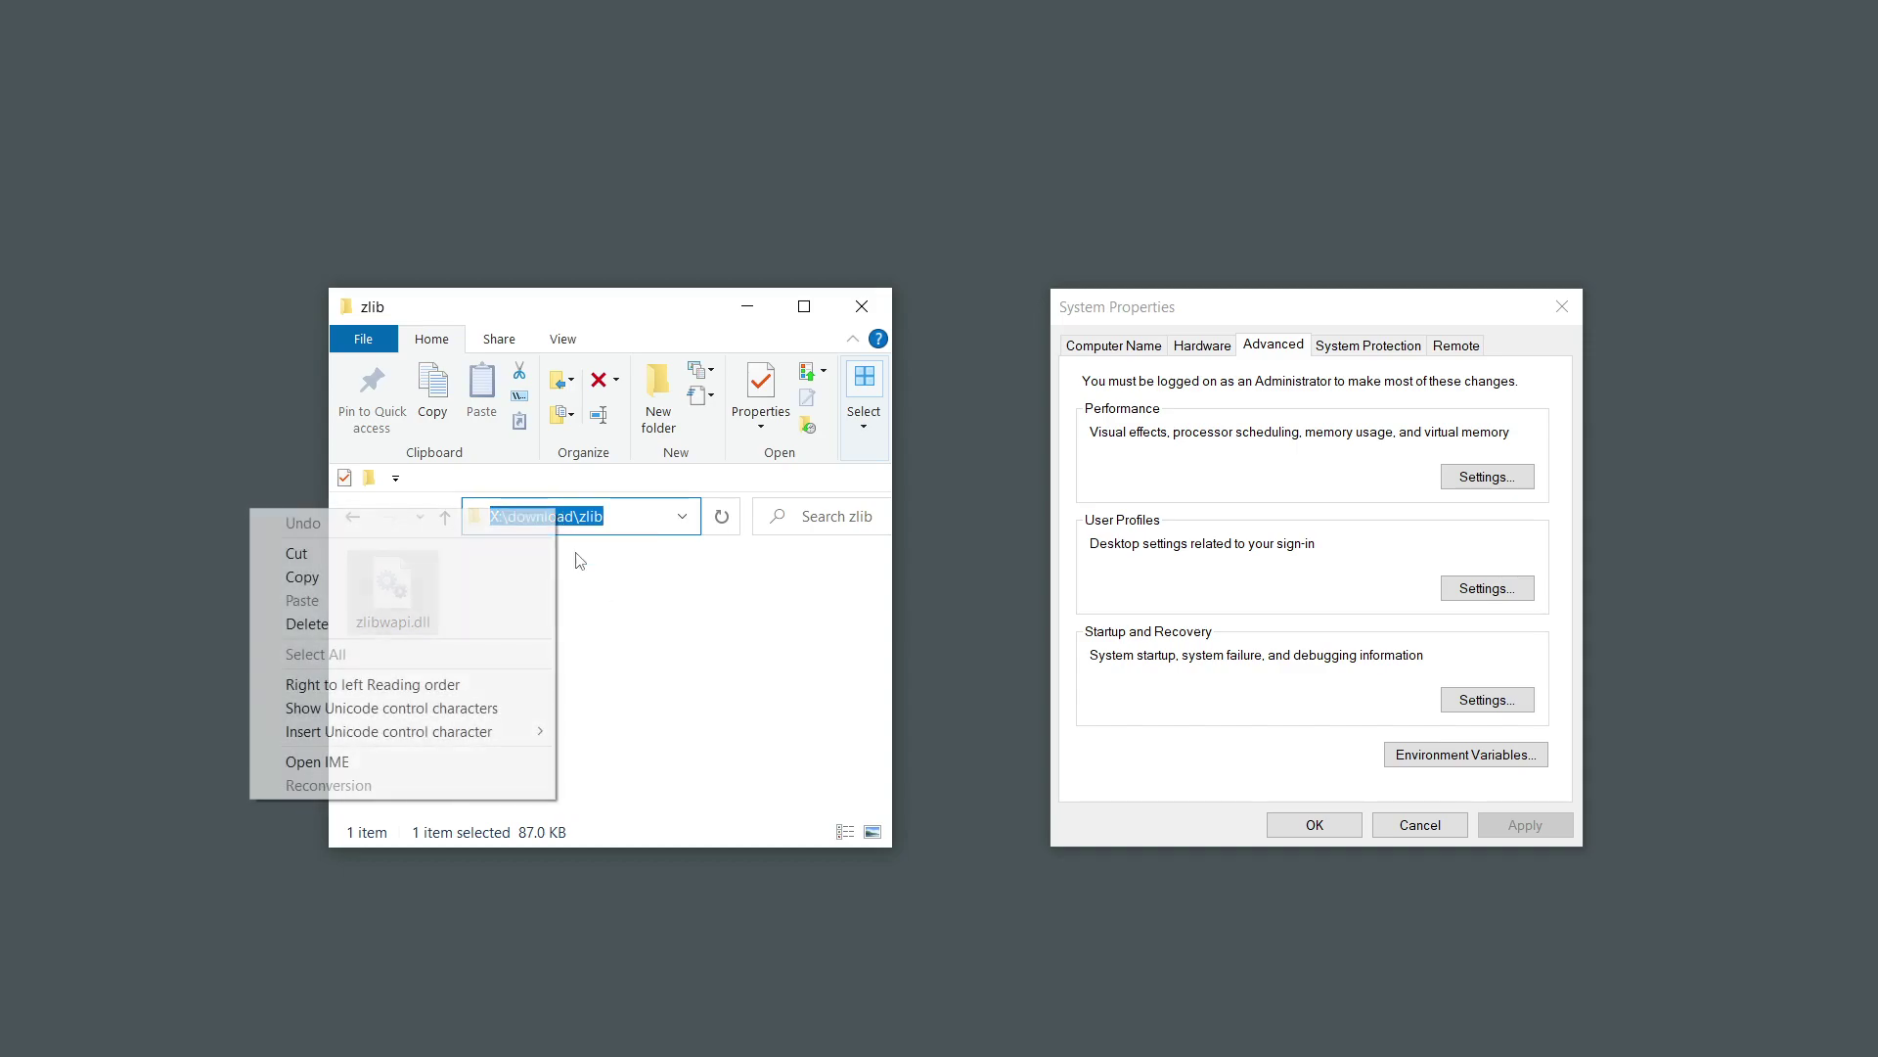
pyautogui.click(425, 575)
pyautogui.click(758, 629)
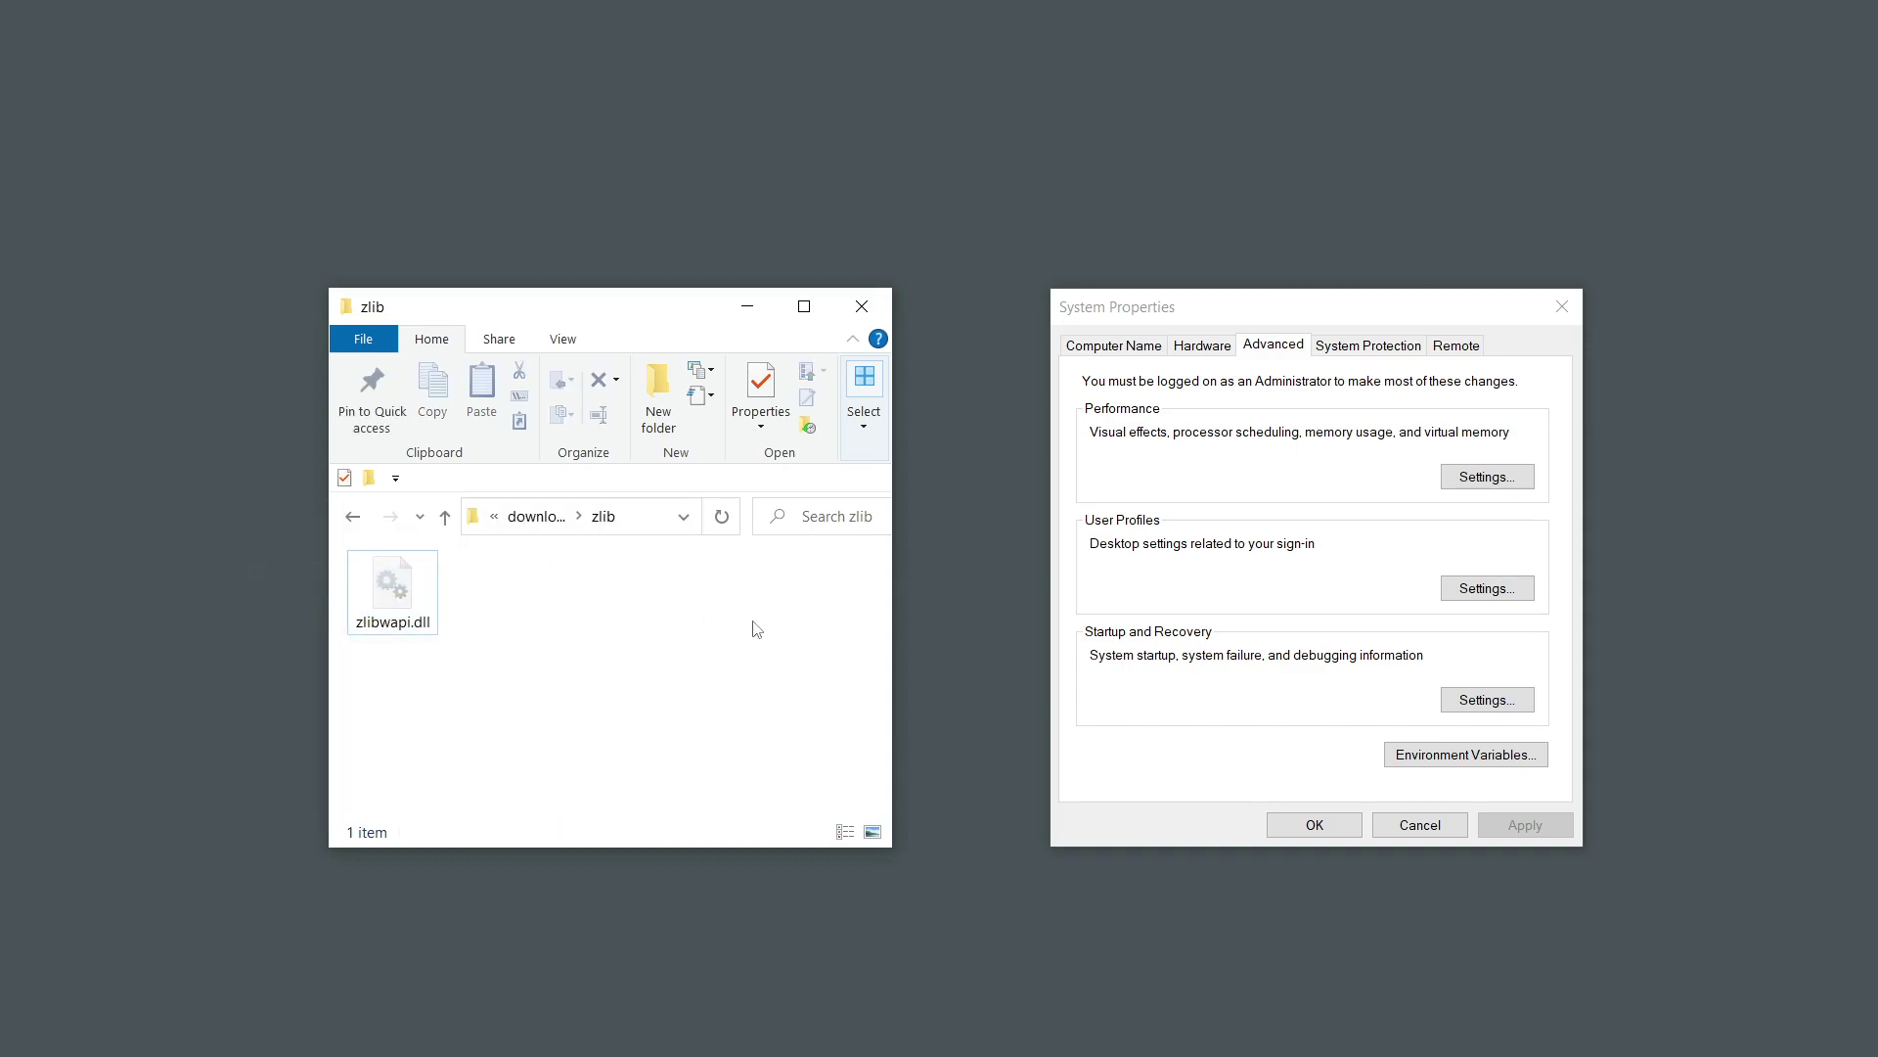
# - Add X:\download\zlib as a new entry in the user Path environment variable and save the system properties
pyautogui.click(1446, 769)
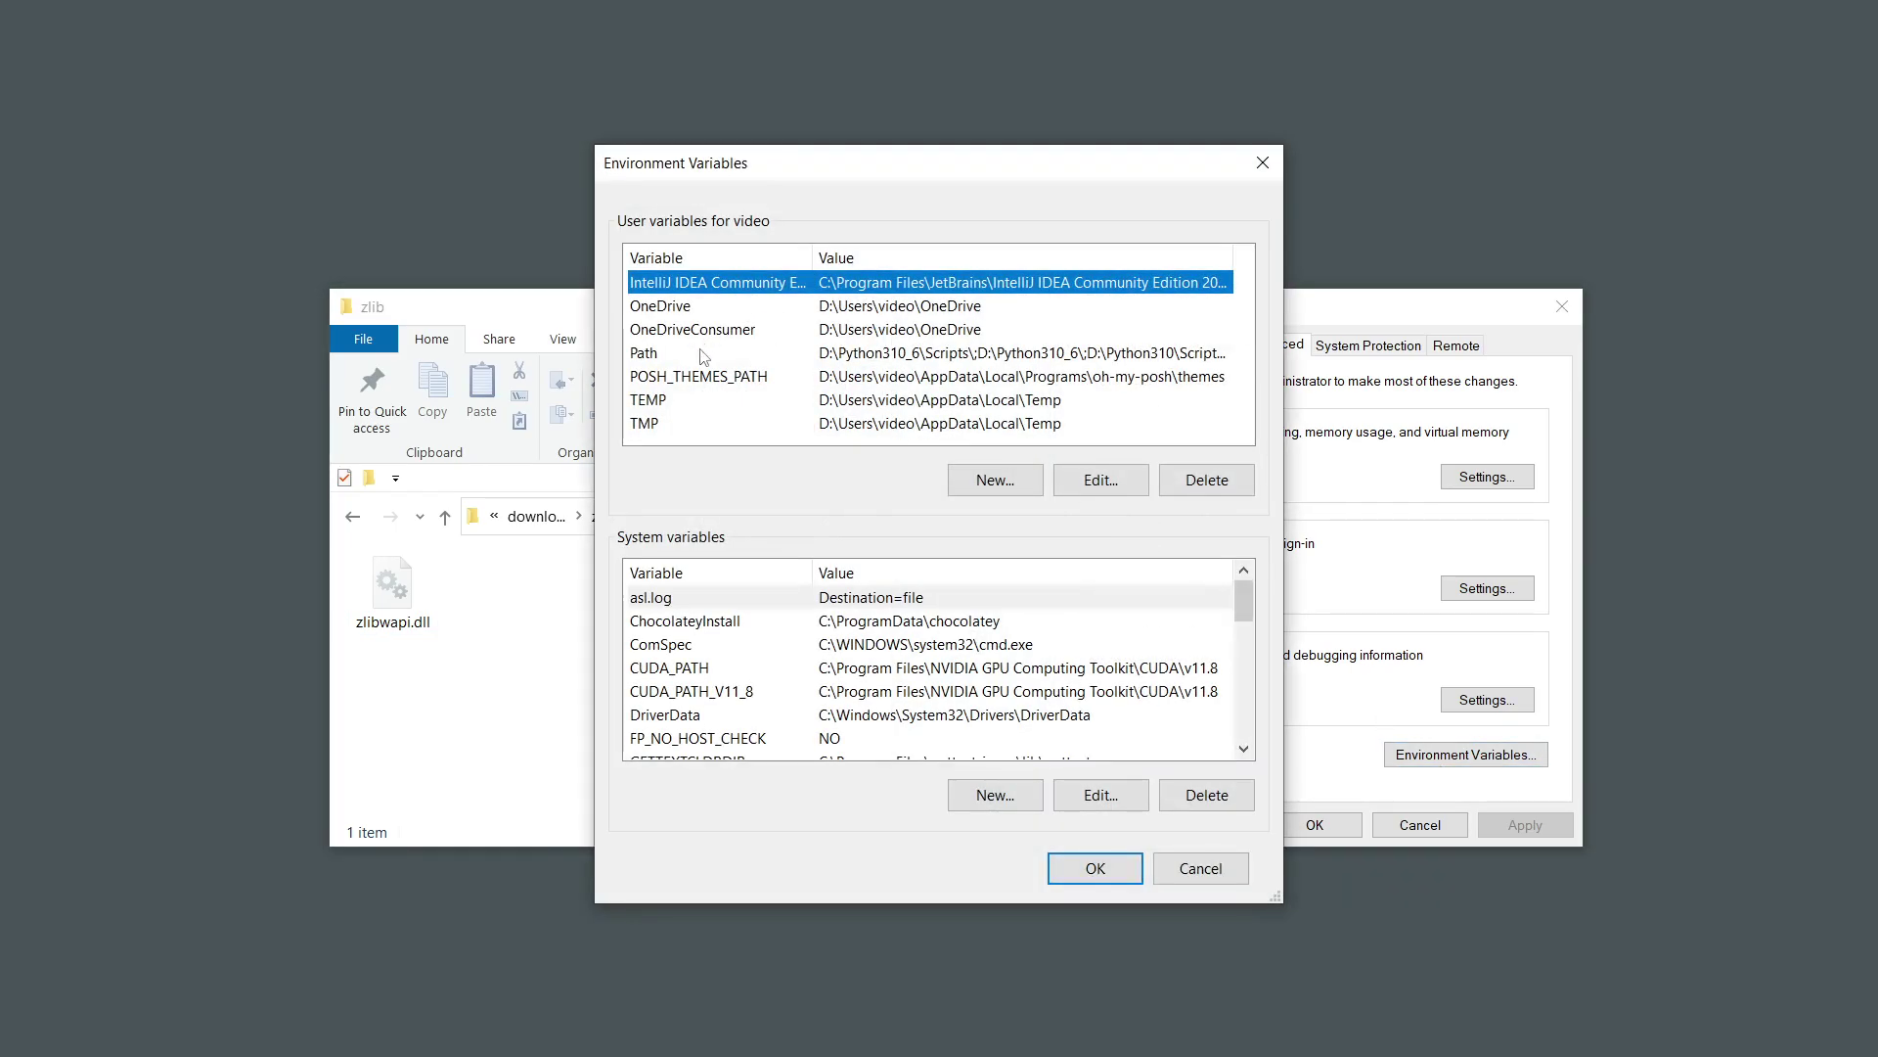
pyautogui.doubleClick(703, 357)
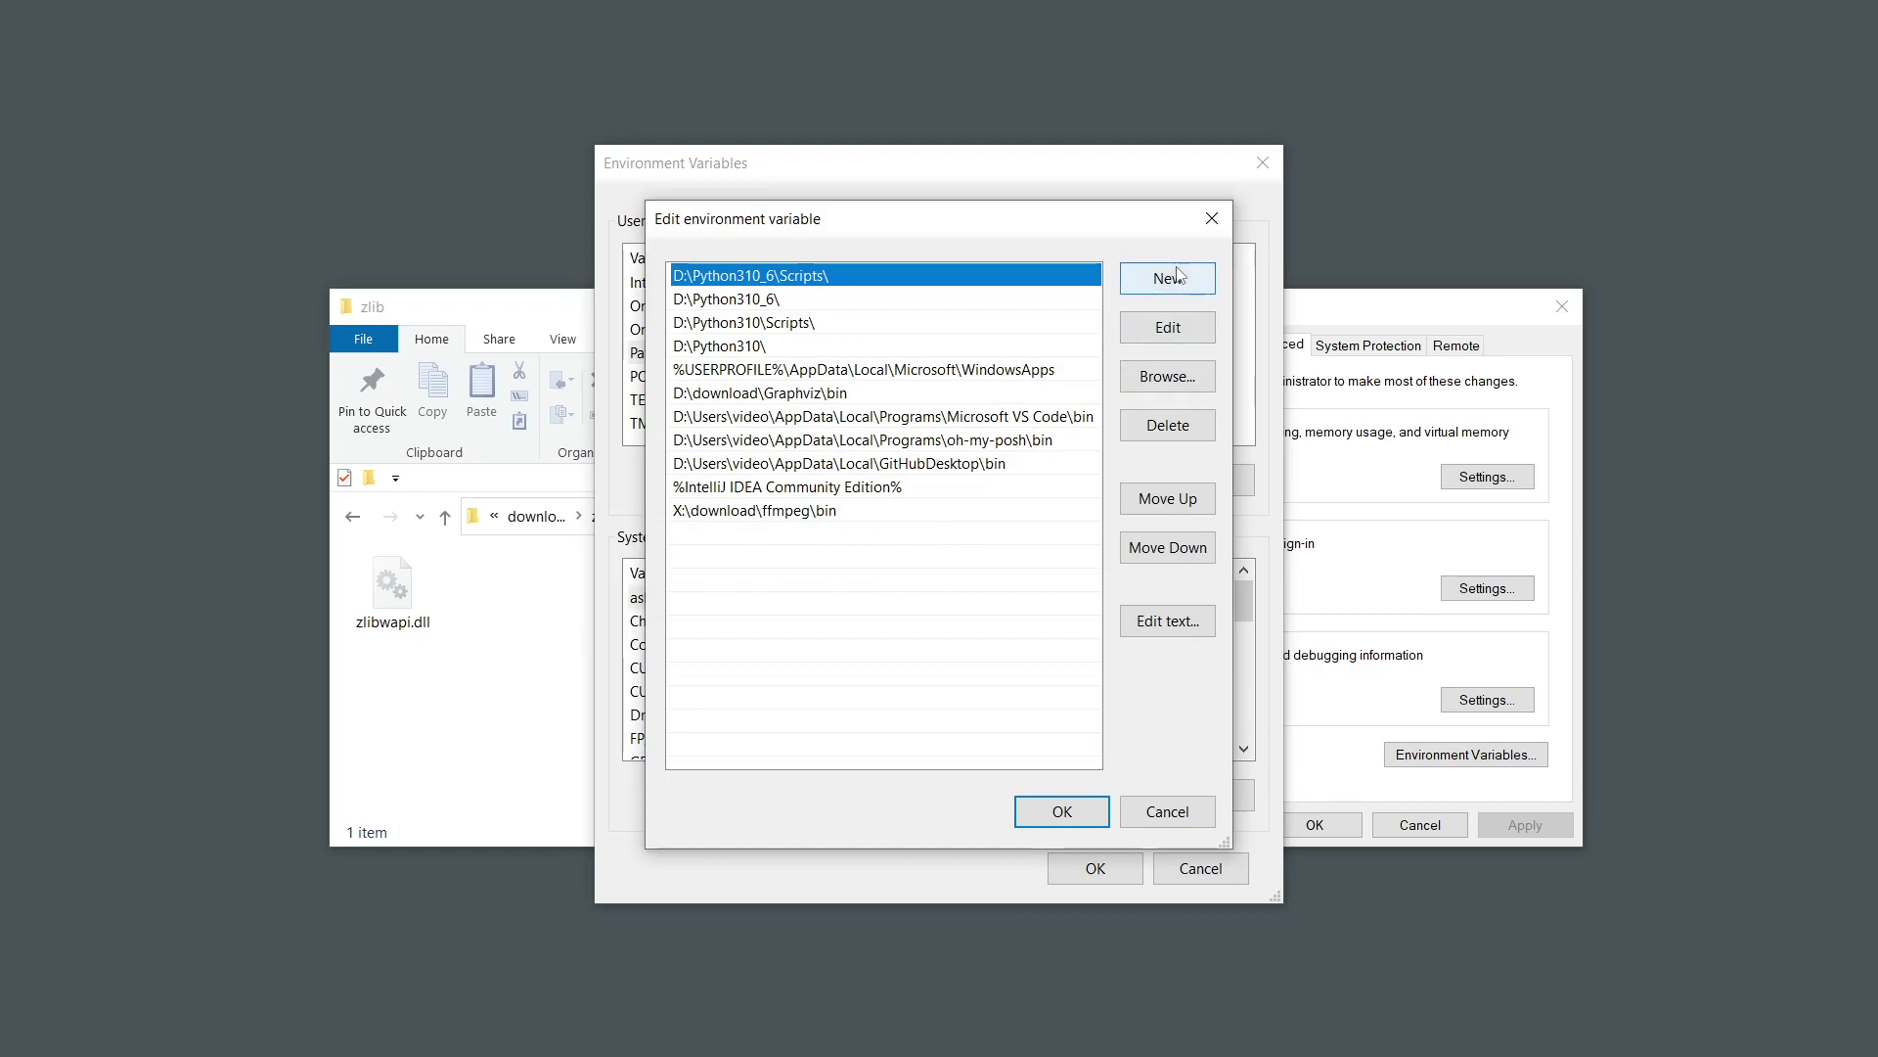
pyautogui.click(1173, 278)
pyautogui.hotkey('ctrl', 'v')
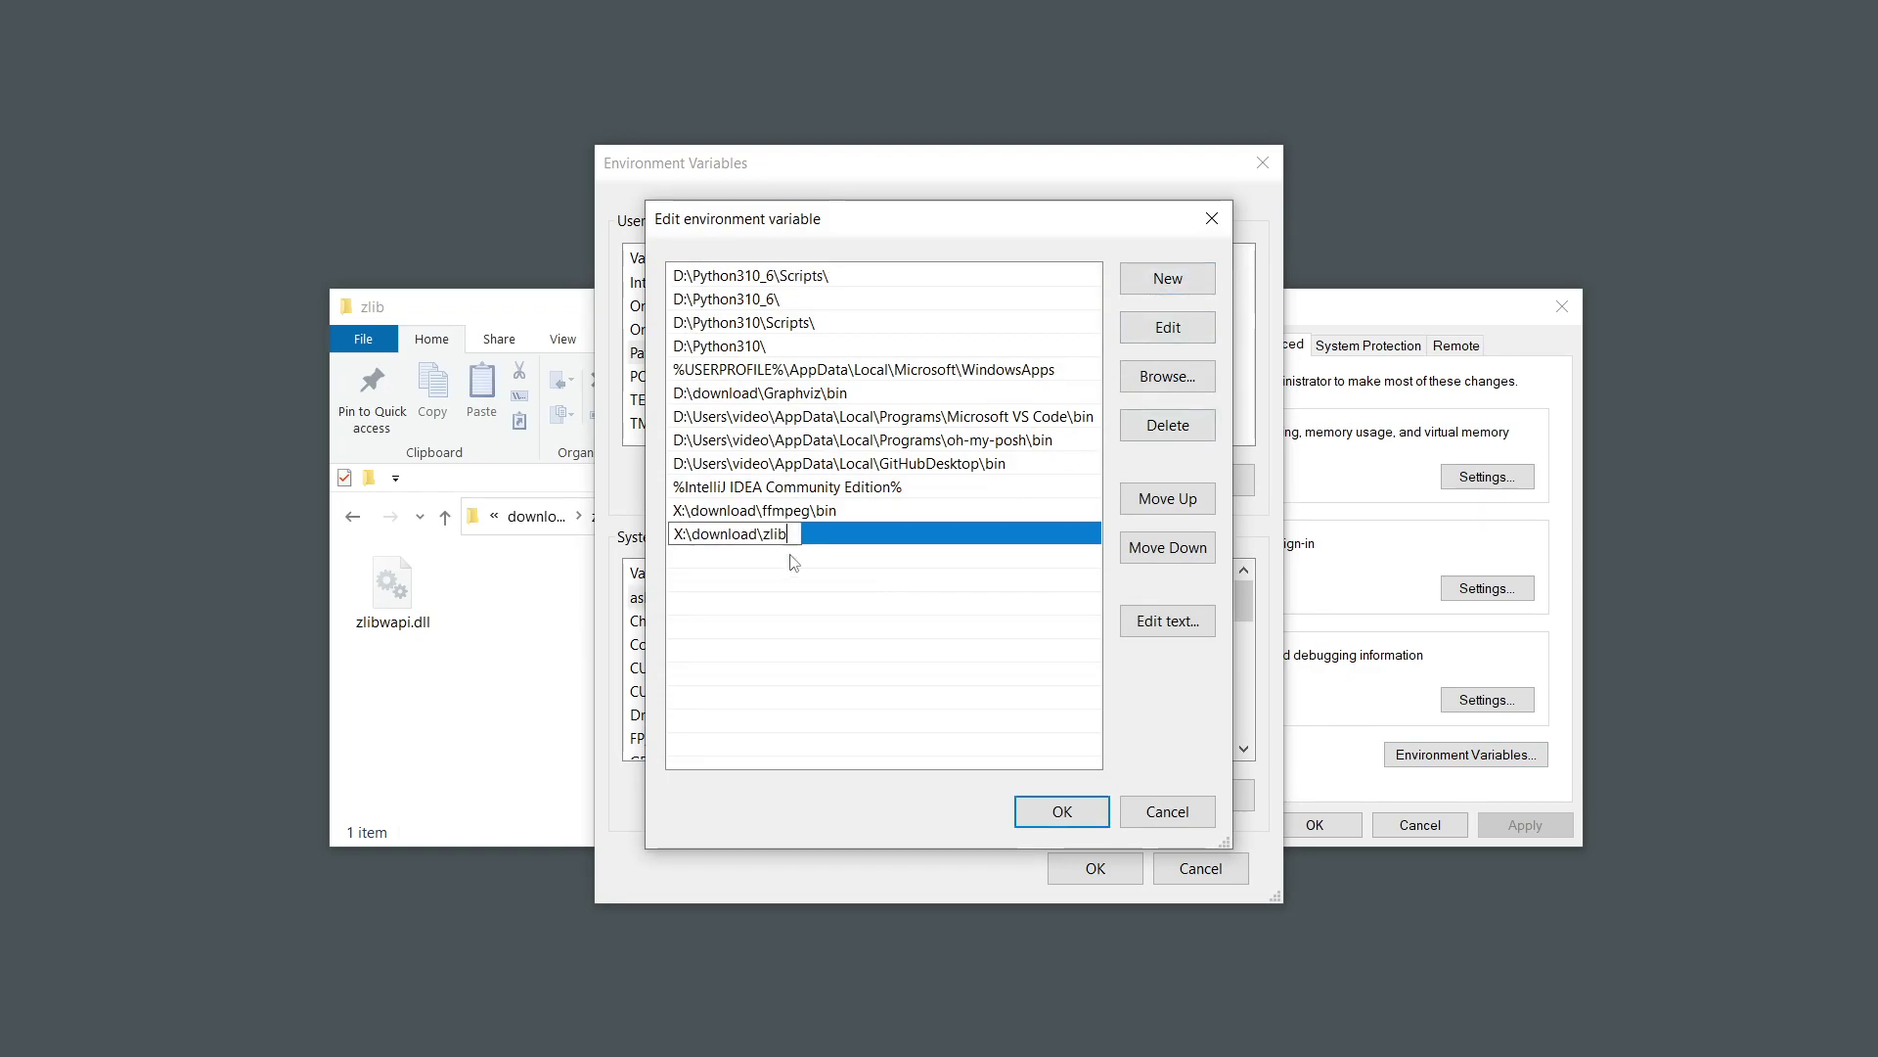
pyautogui.press('Return')
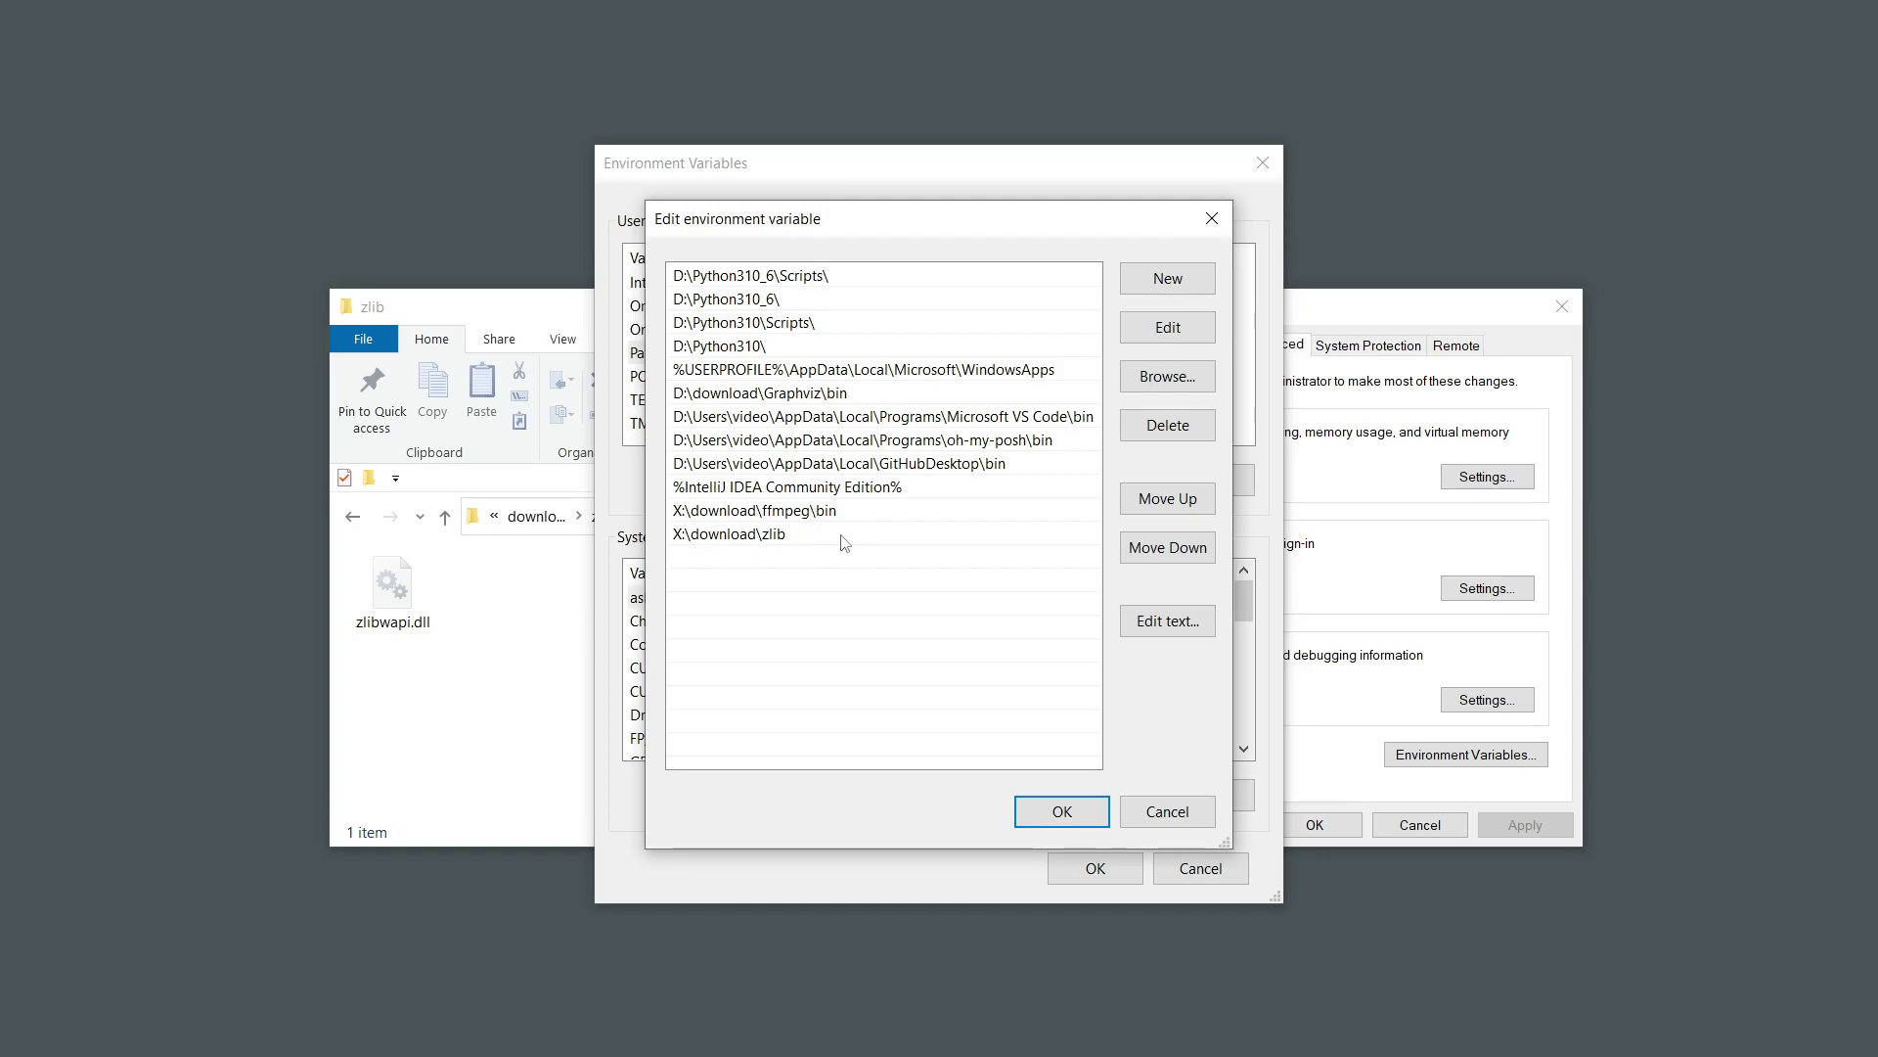
pyautogui.click(1056, 808)
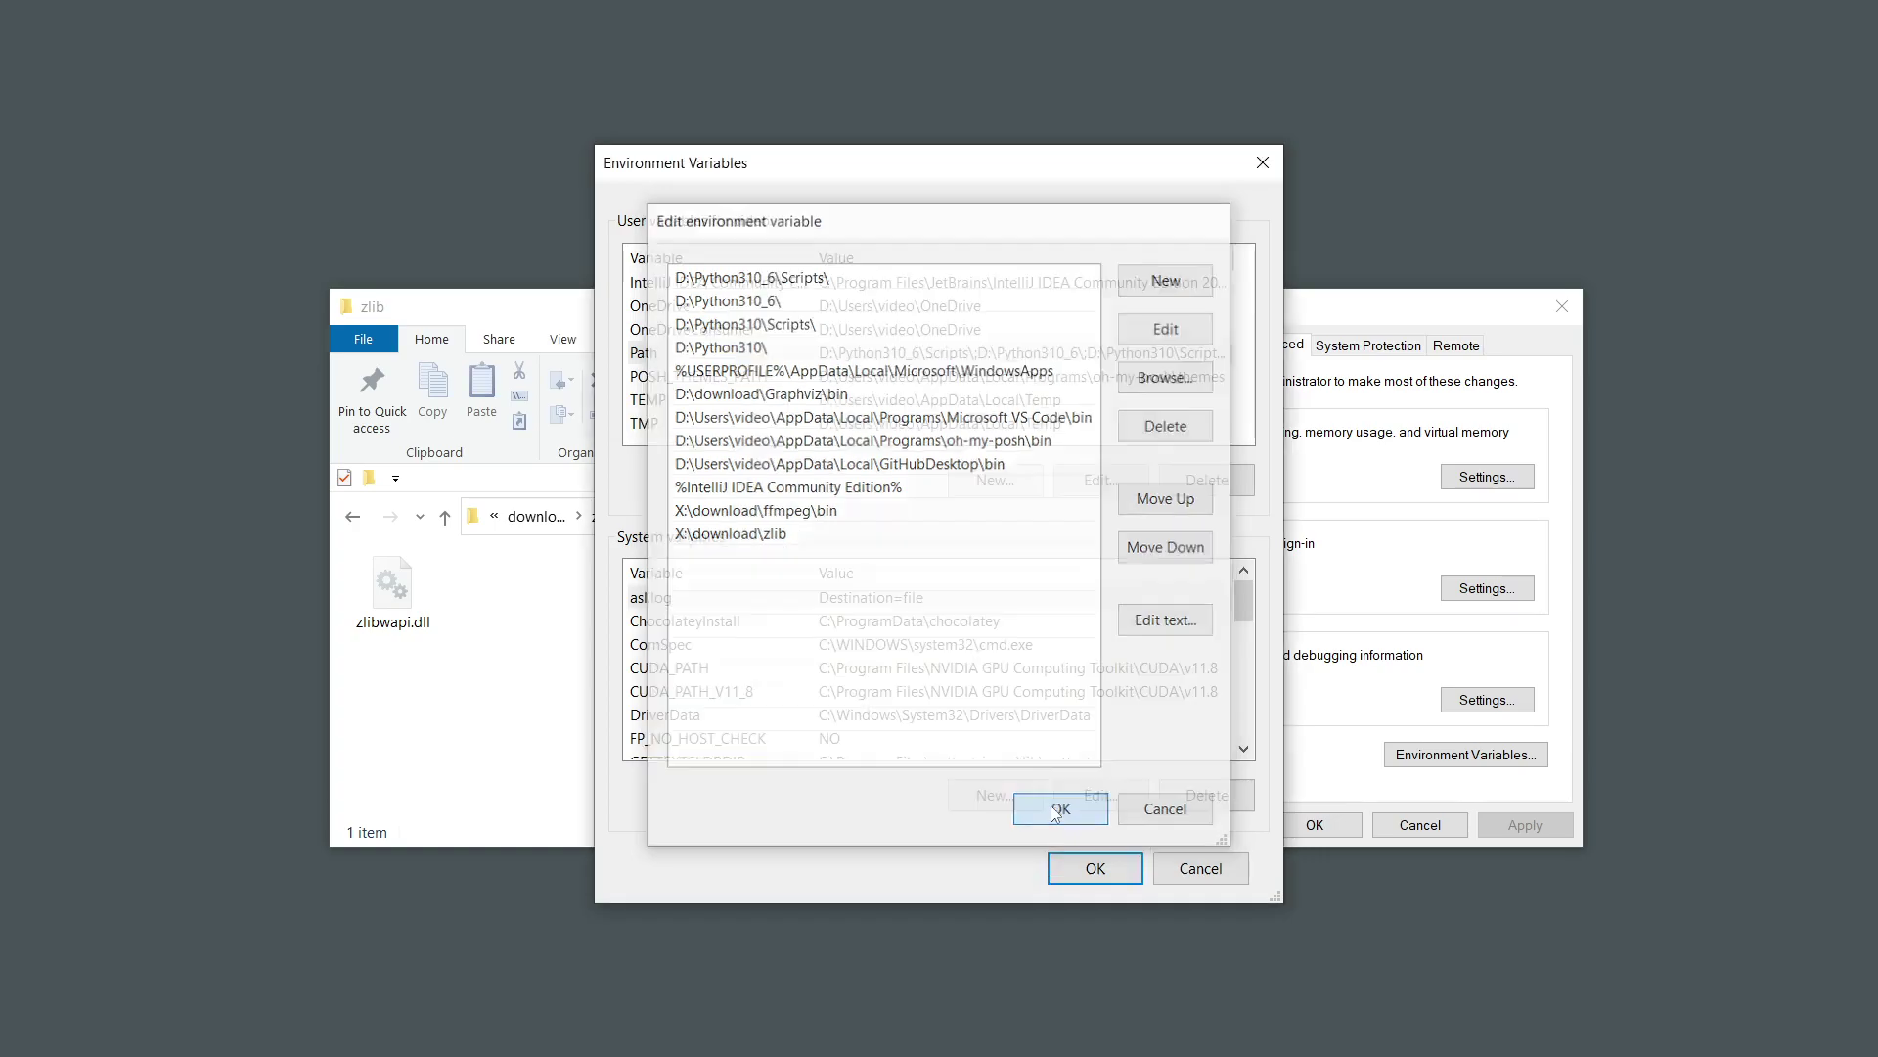
pyautogui.click(1095, 869)
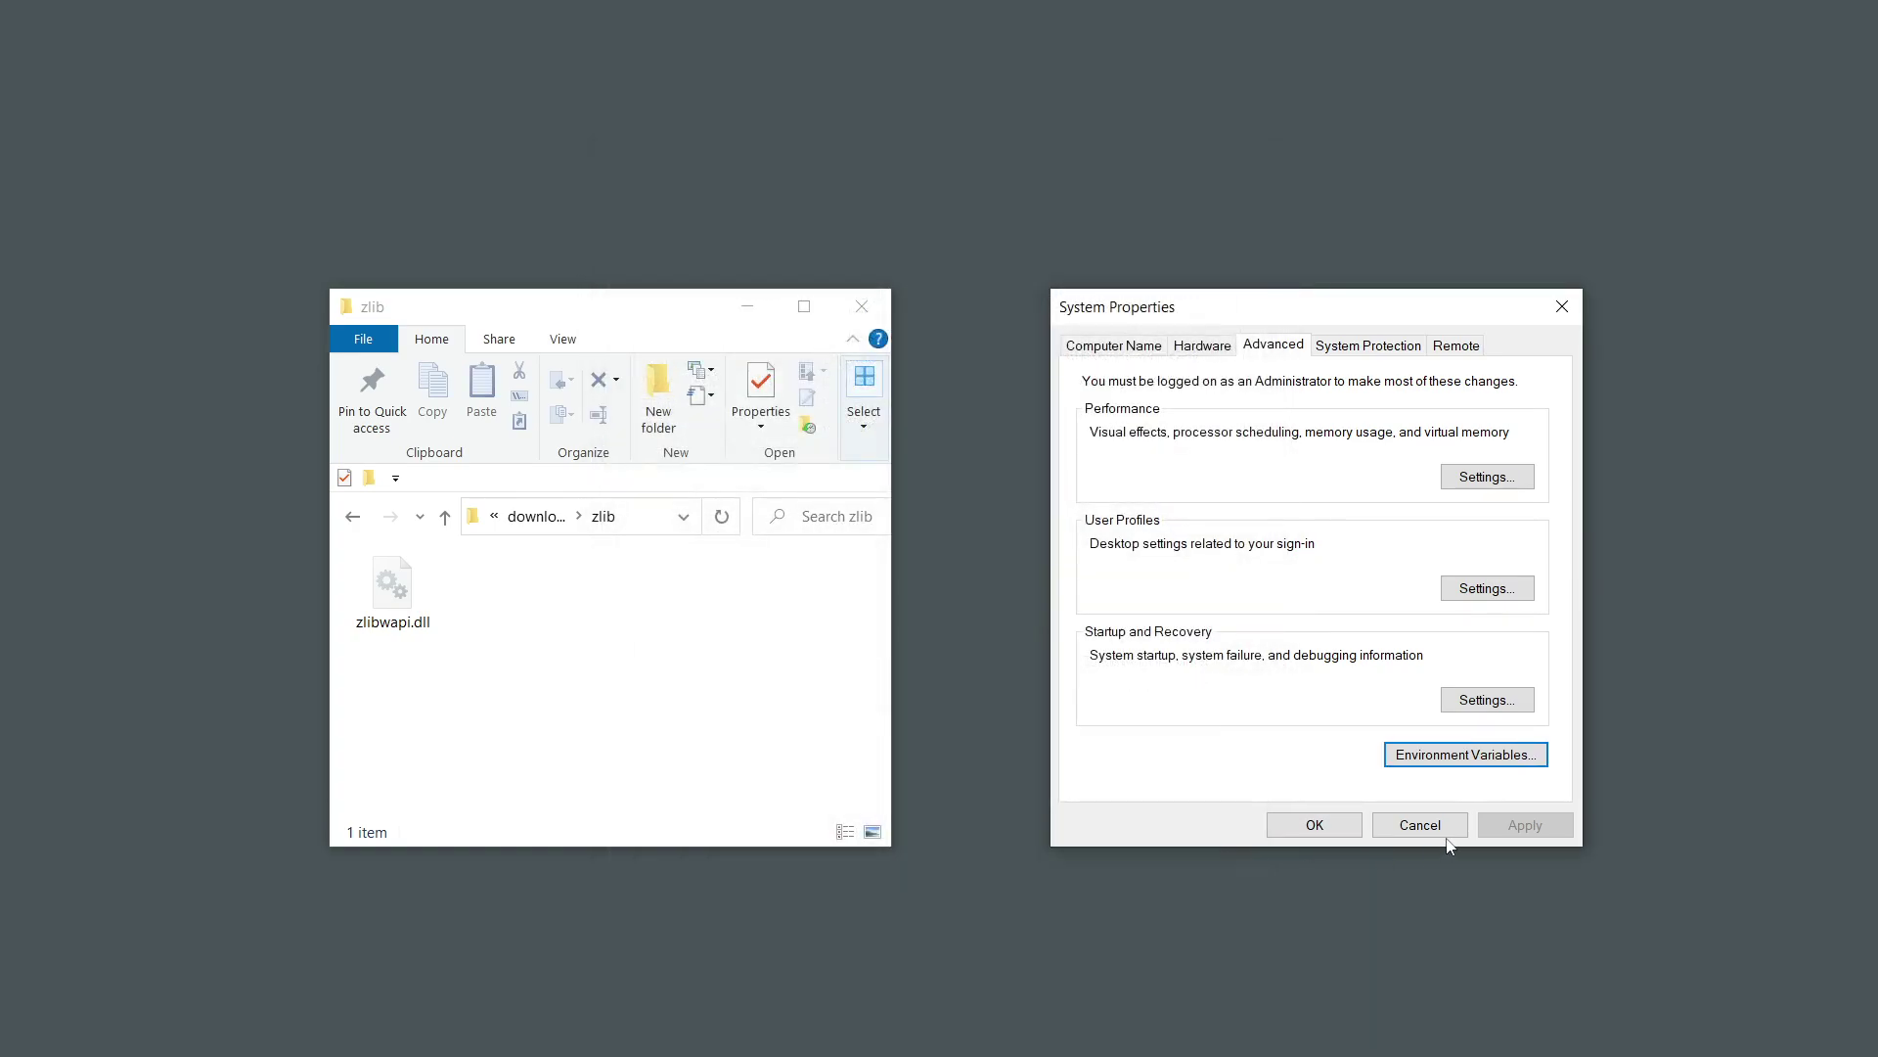
pyautogui.click(1315, 831)
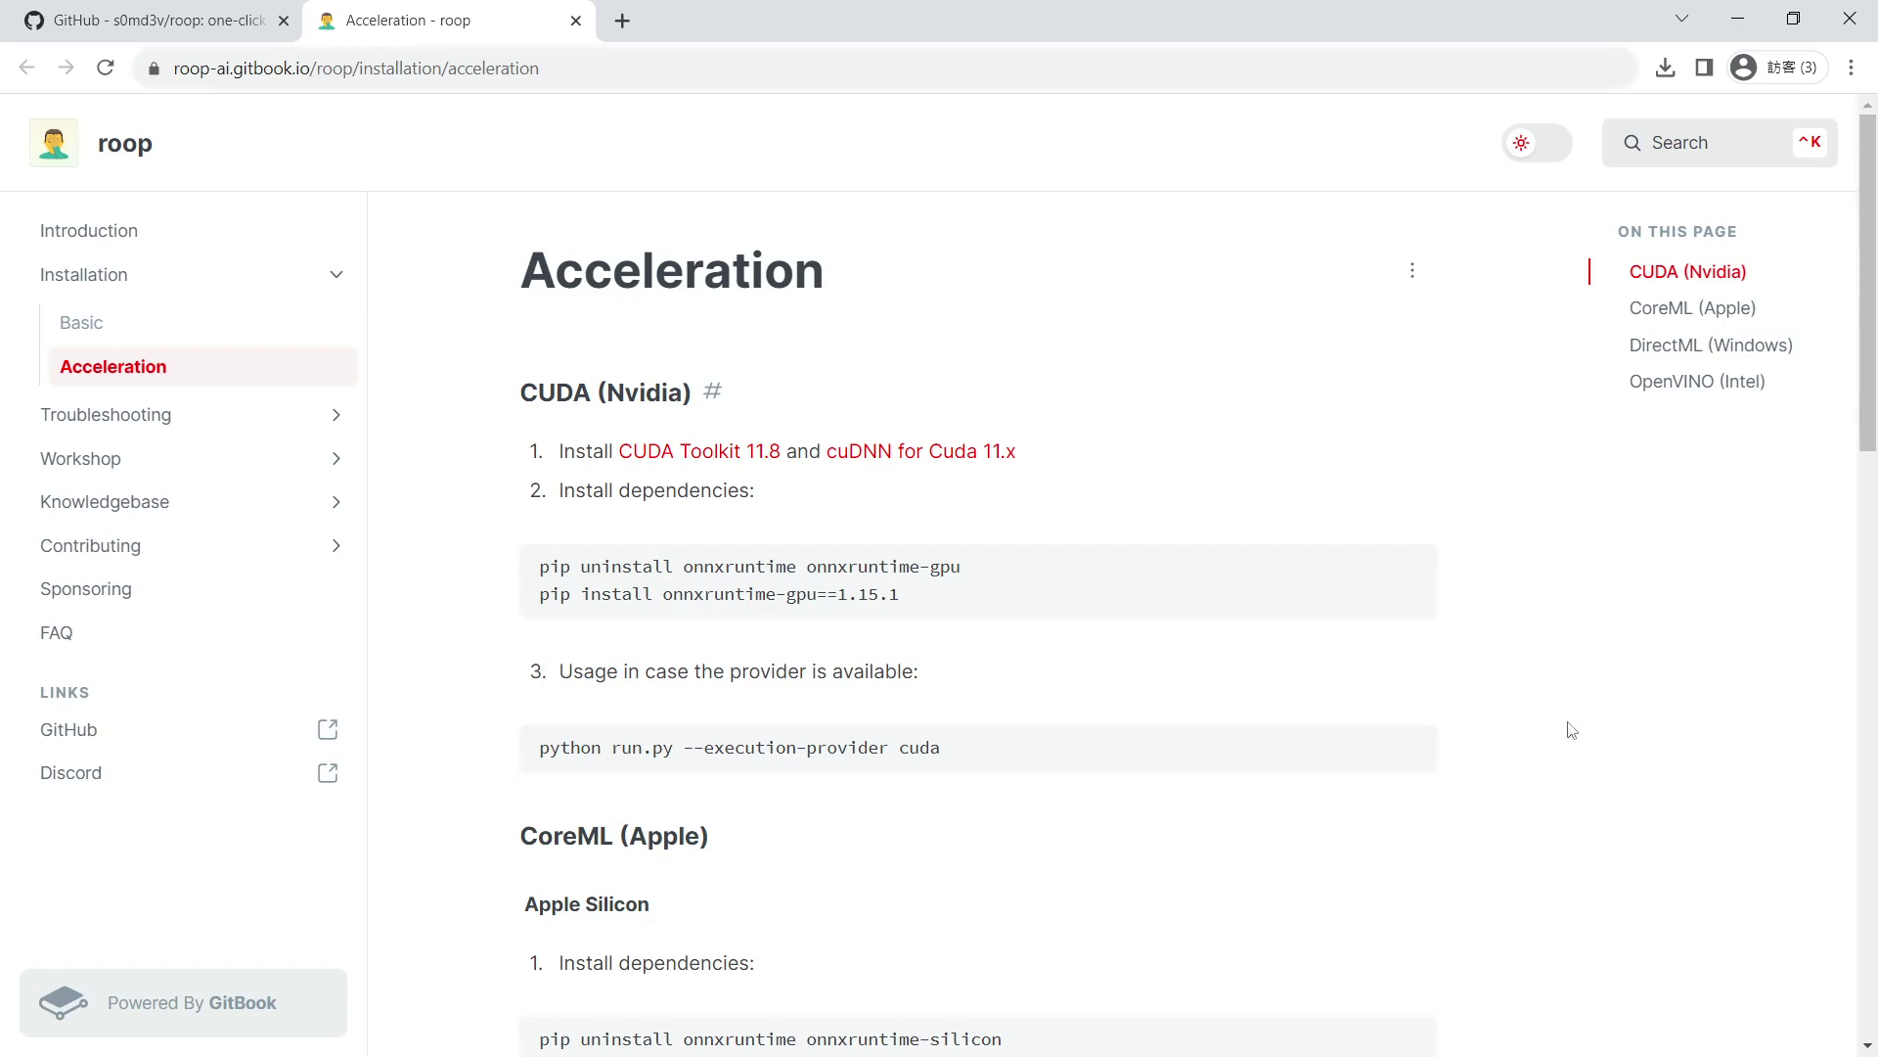
# - Copy the CUDA (Nvidia) dependency commands from roop's Acceleration page and paste both lines into the PowerShell 7 terminal with the env environment active
pyautogui.moveTo(1437, 569)
pyautogui.click(1412, 567)
pyautogui.hotkey('alt', 'Tab')
pyautogui.hotkey('ctrl', 'v')
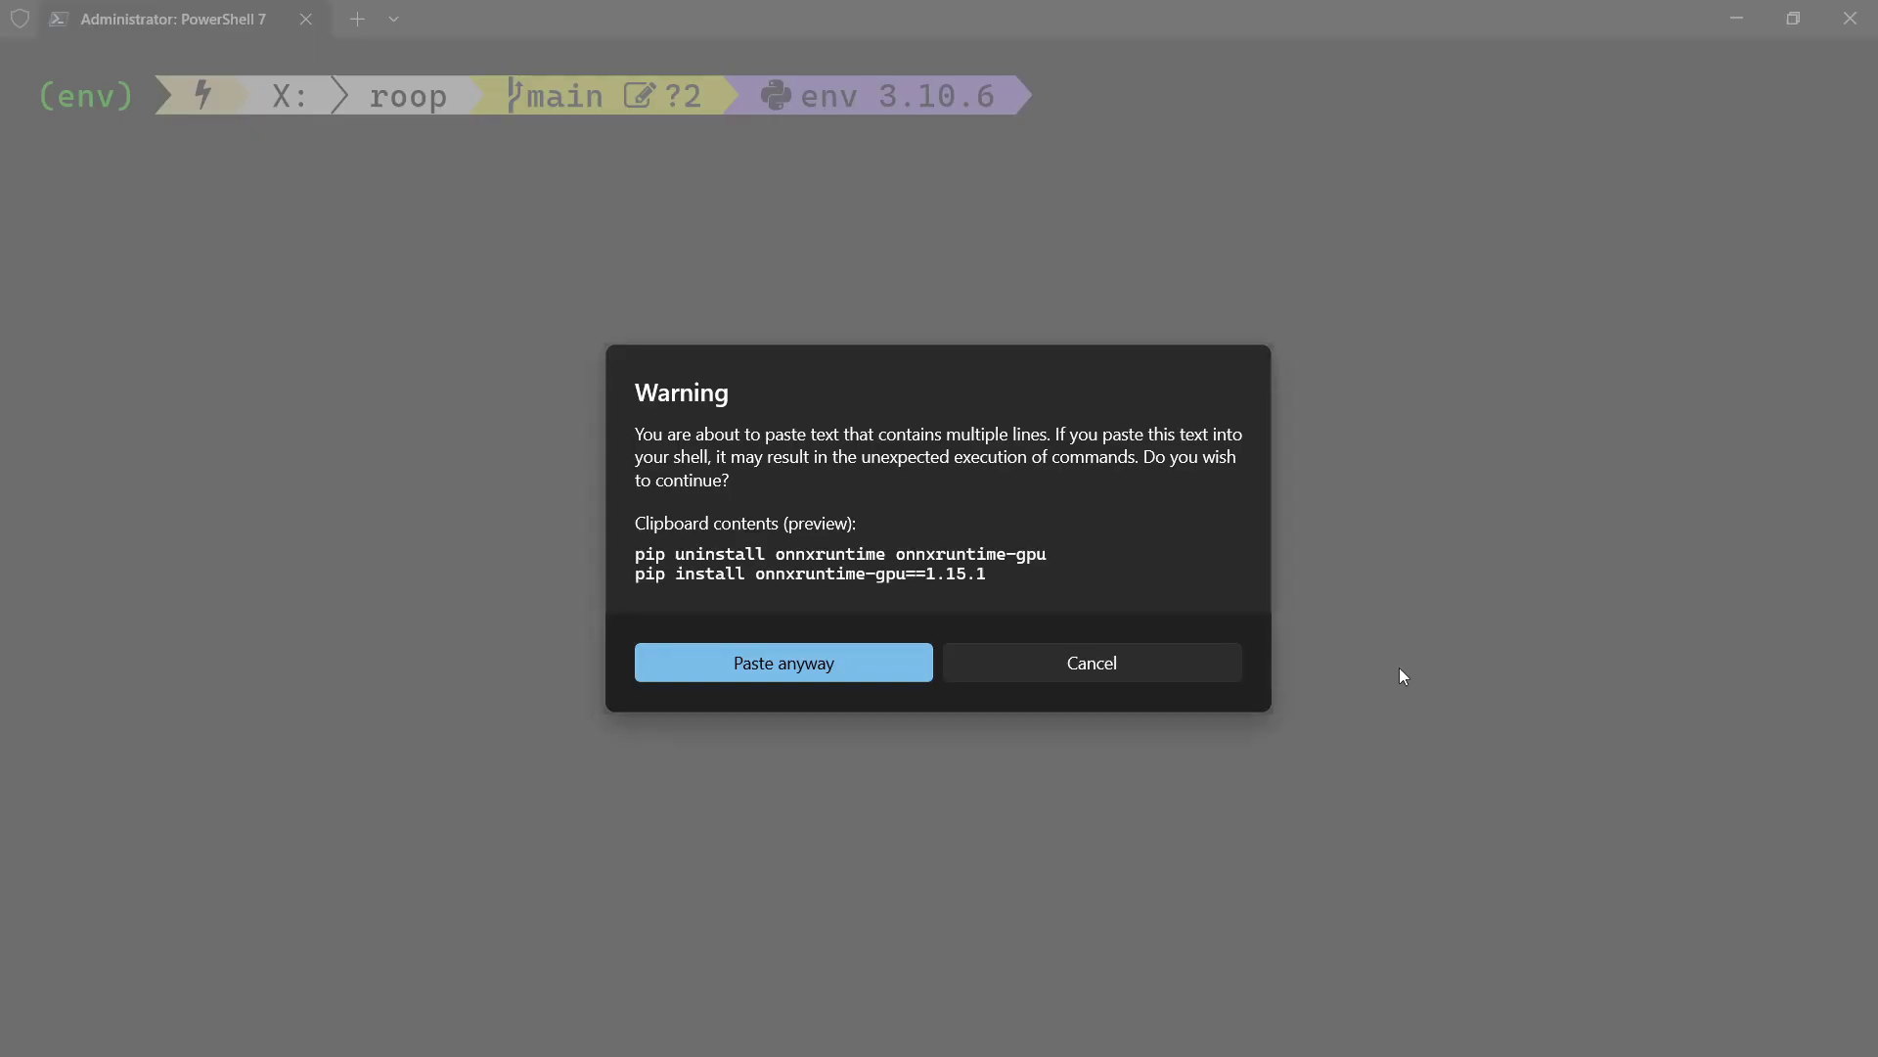
pyautogui.click(876, 663)
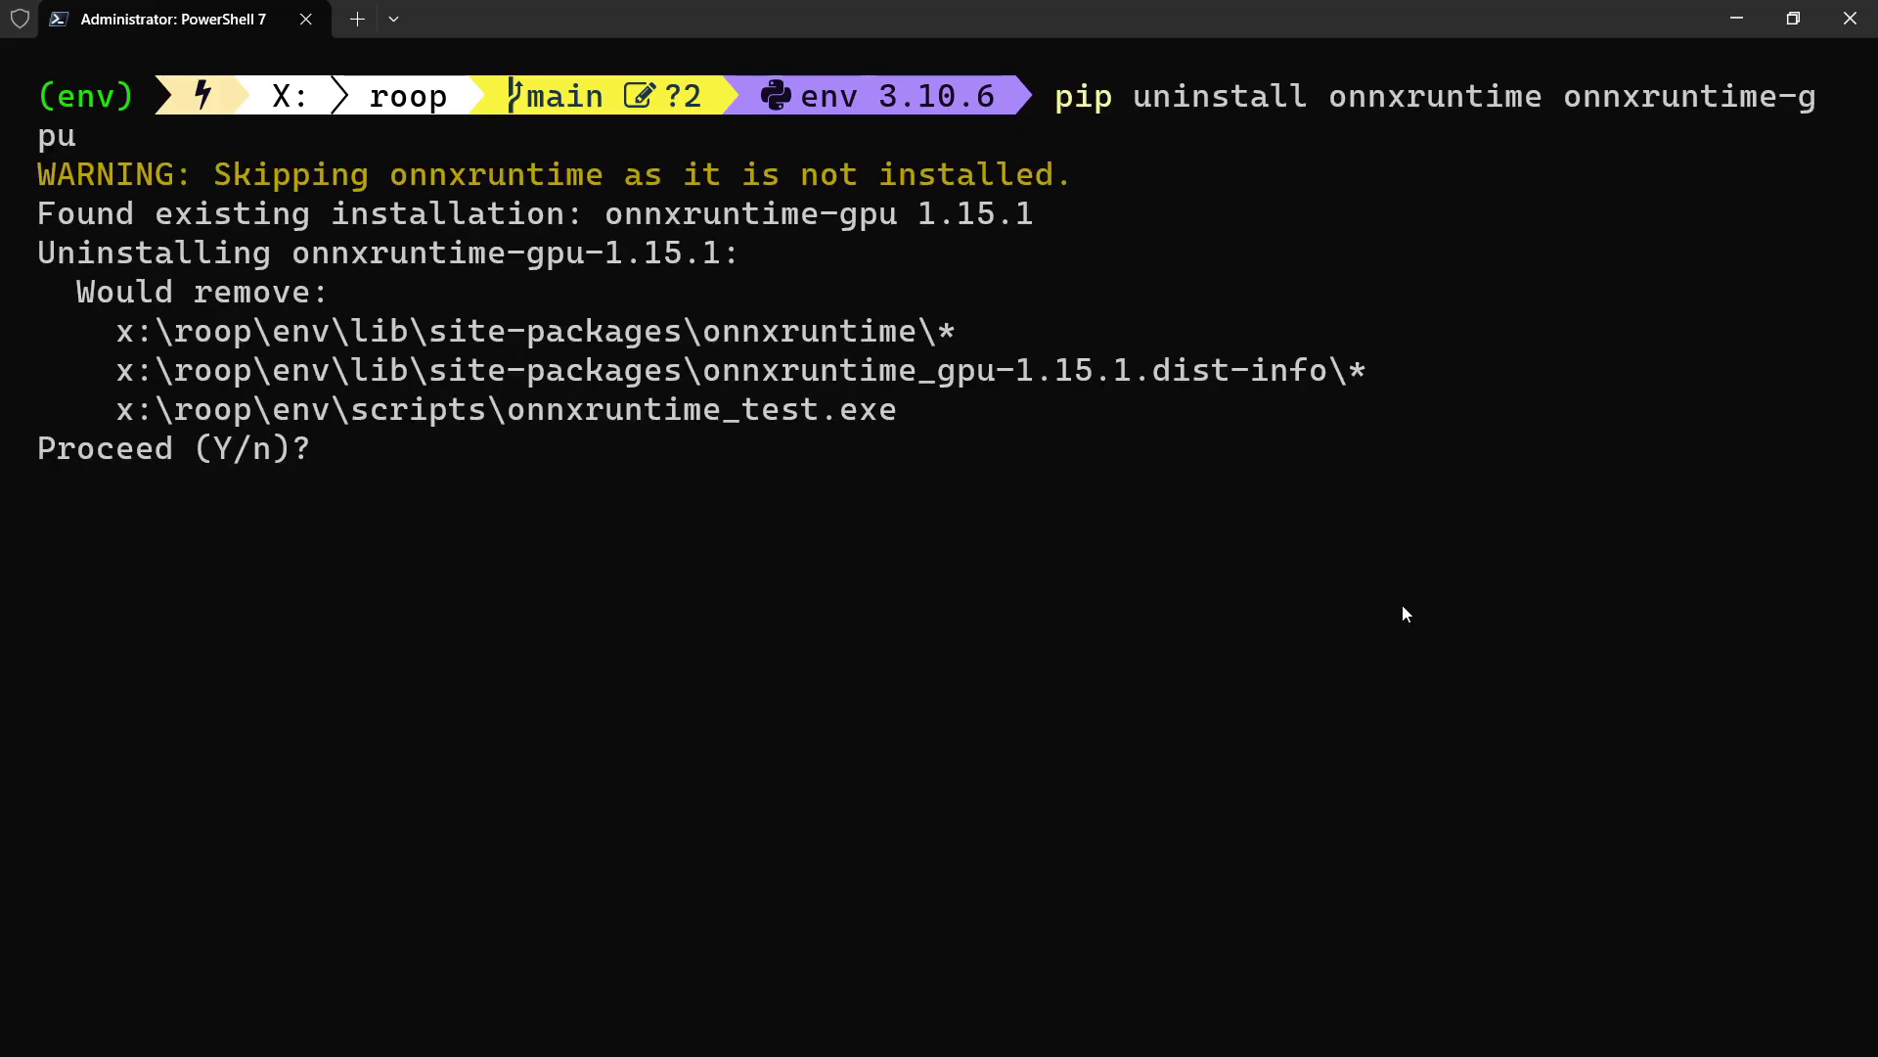
# - Confirm uninstalling the existing onnxruntime-gpu package with Y, and run pip install onnxruntime-gpu==1.15.1
pyautogui.write('Y')
pyautogui.press('Return')
pyautogui.hotkey('ctrl', 'v')
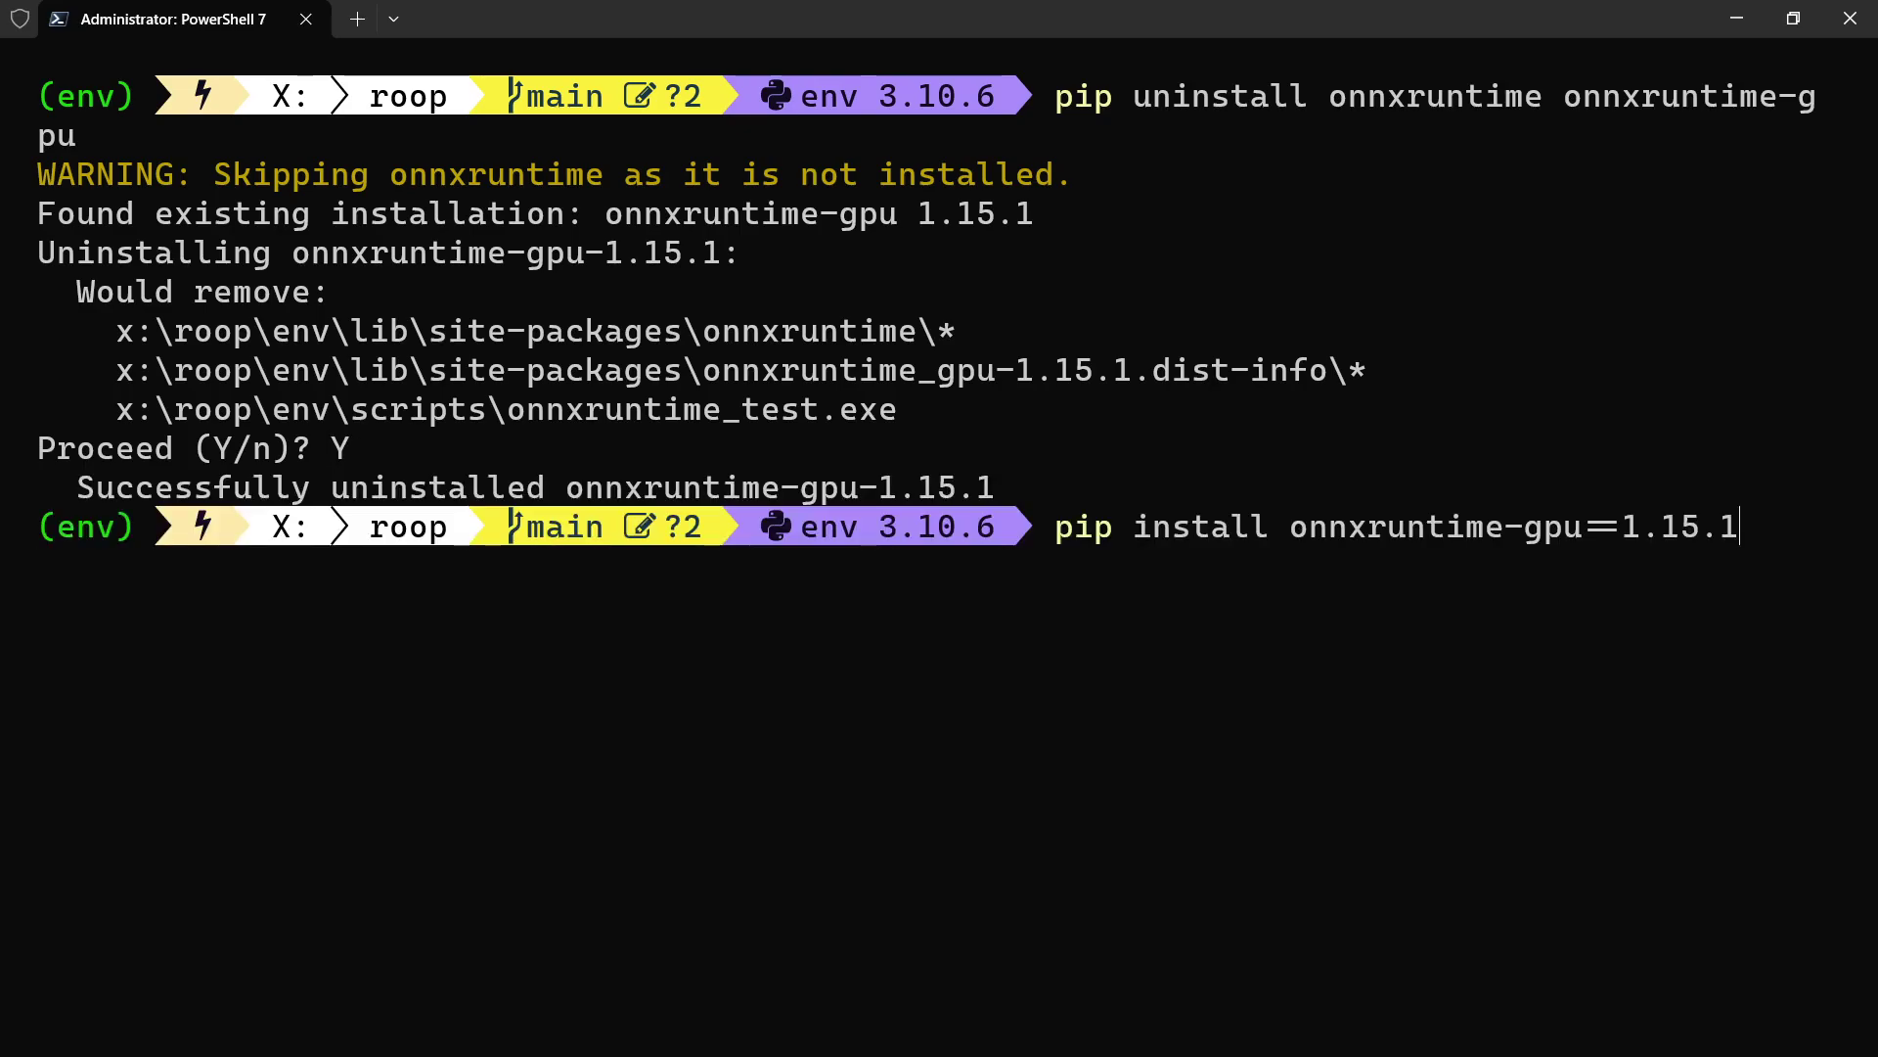
pyautogui.press('Return')
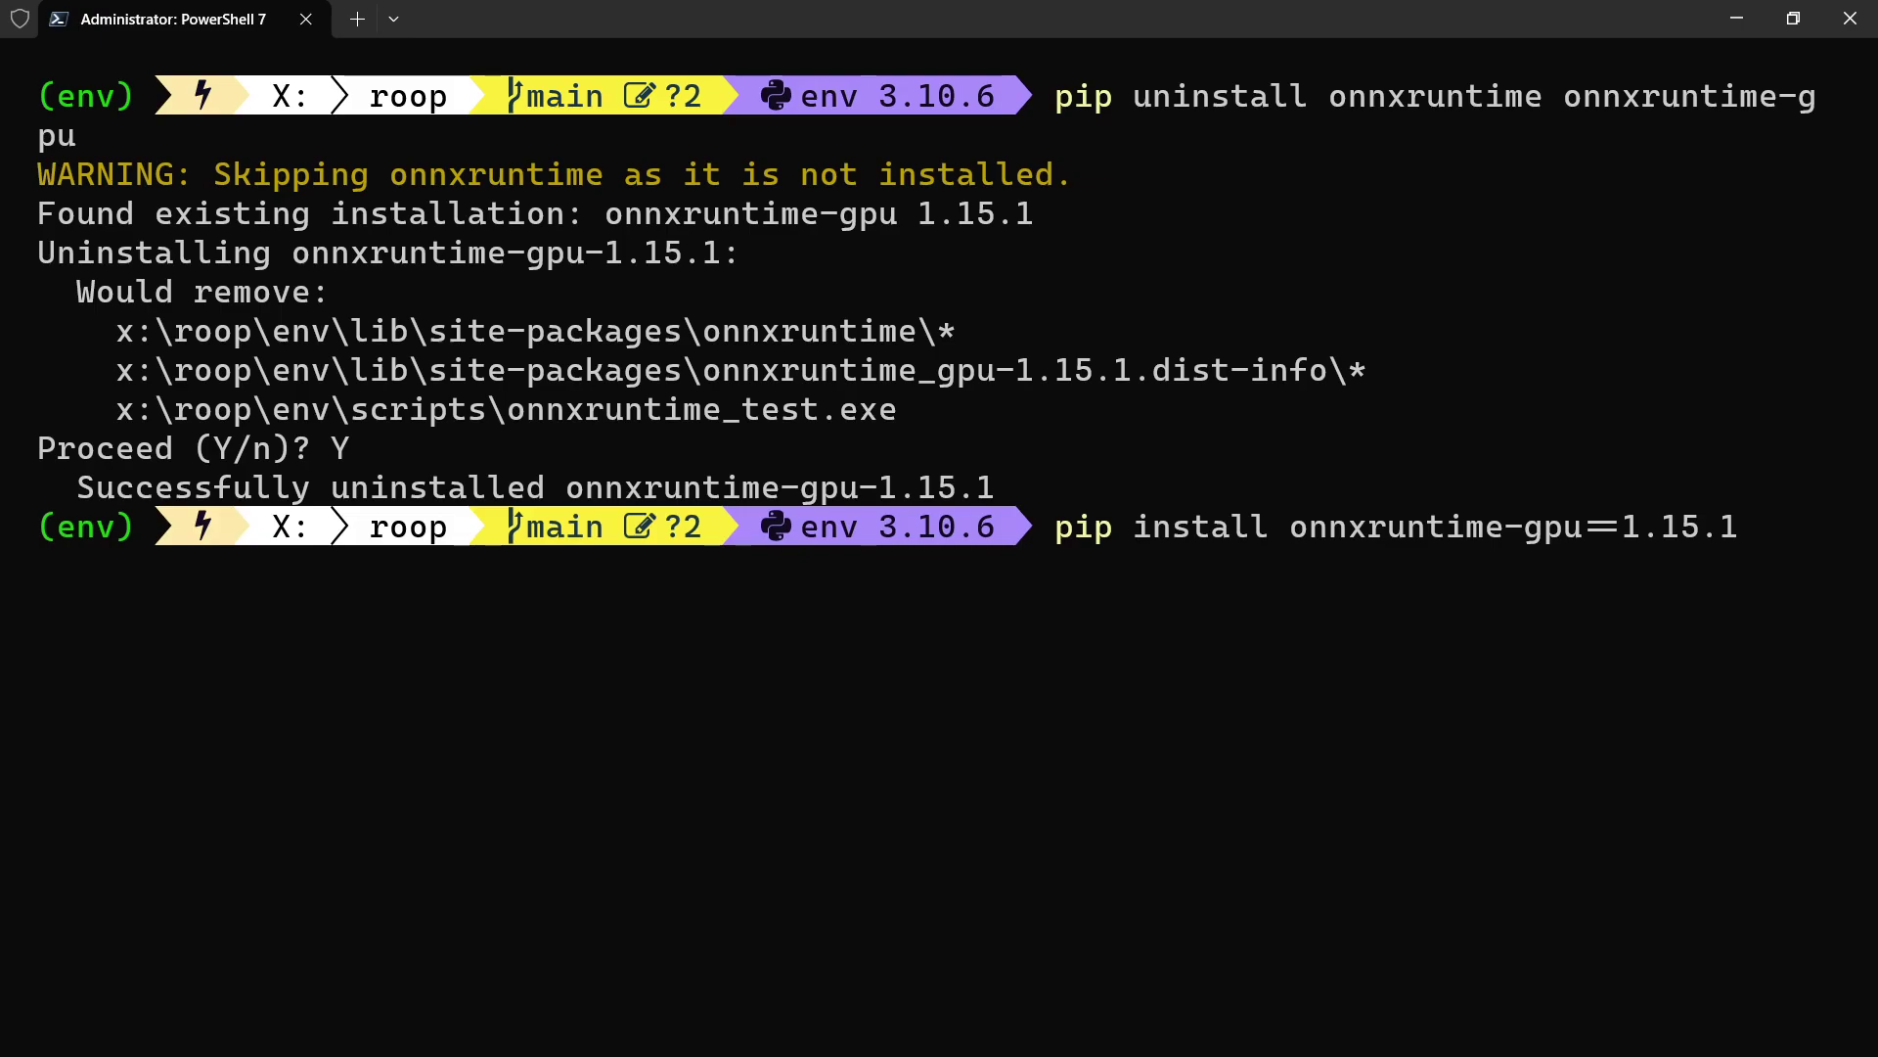